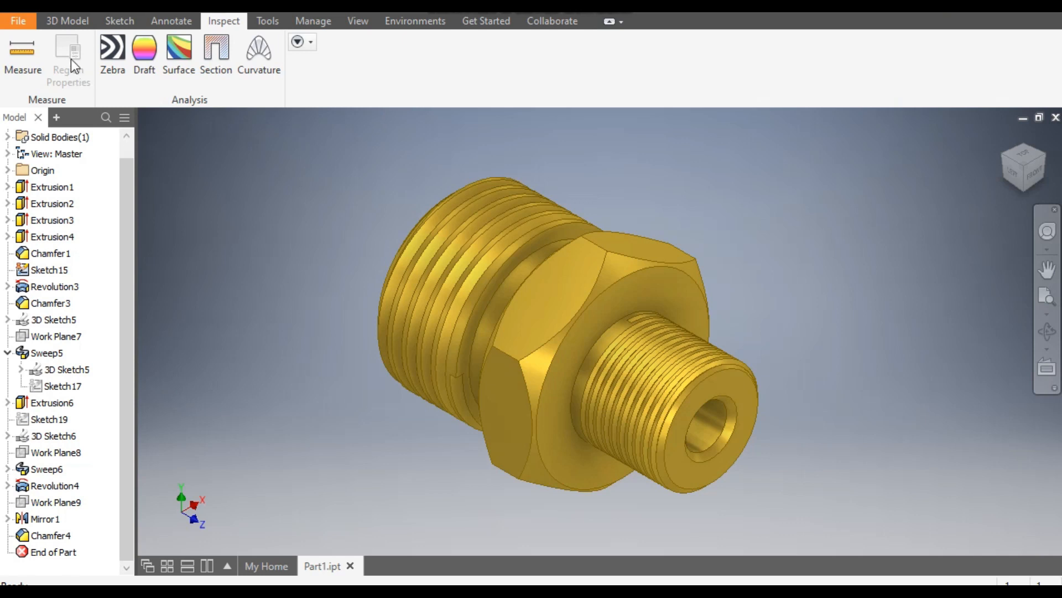
Step: Create a new metric part from the Standard (mm).ipt template
key(ctrl+n)
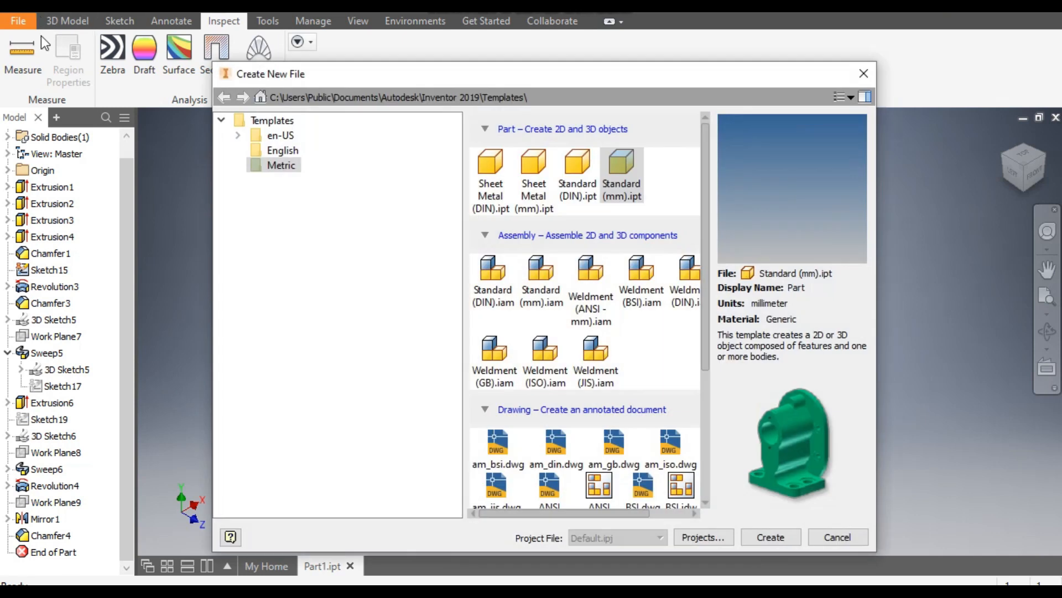
click(629, 163)
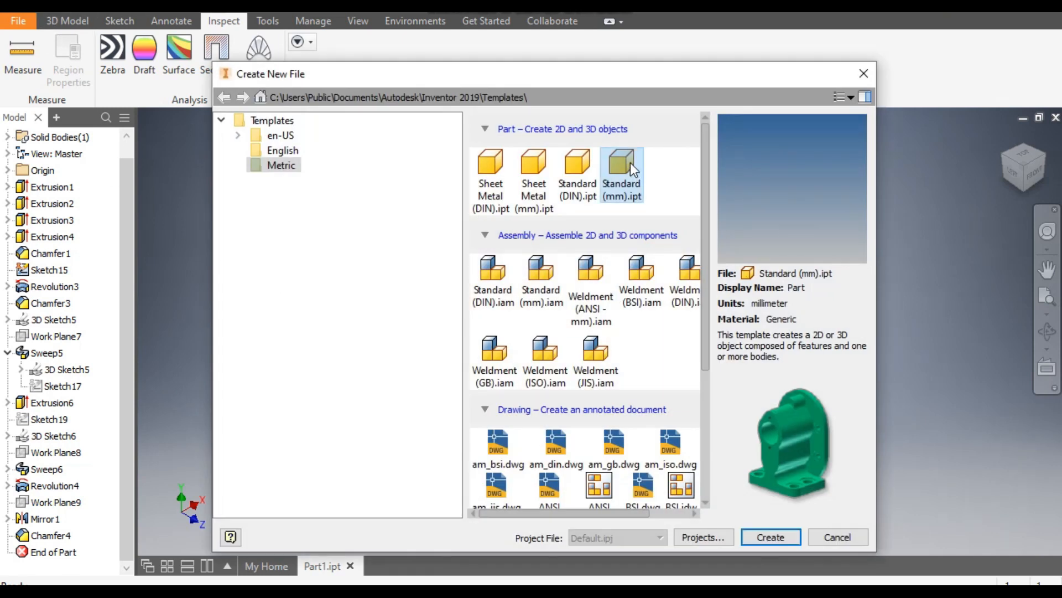
click(784, 537)
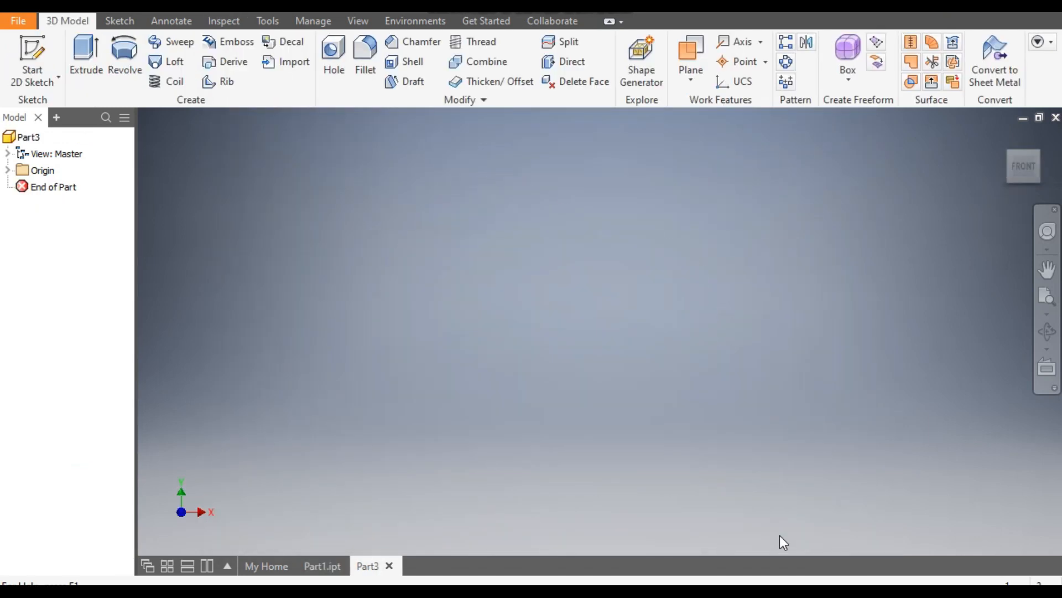
Step: Sketch a six-sided polygon on the XY plane, centred on the origin with a vertex about 14 mm directly above it
click(32, 55)
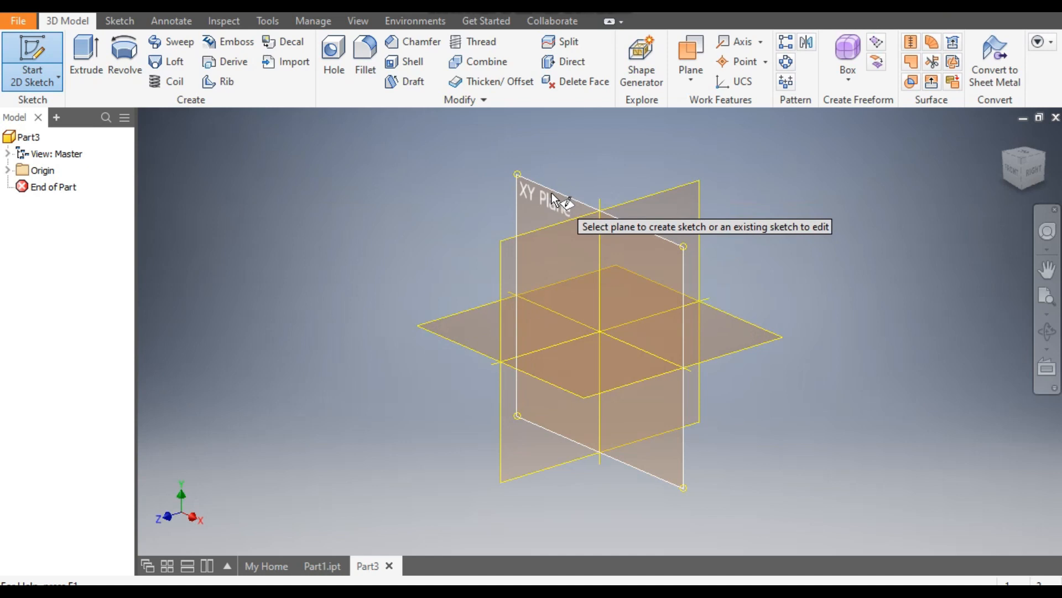
click(552, 194)
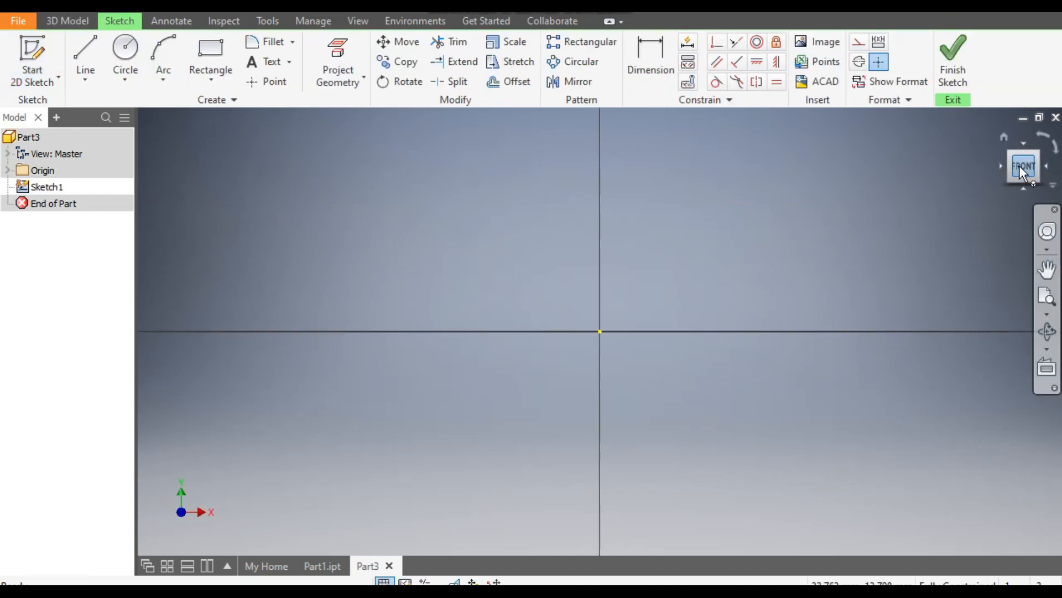
click(208, 77)
click(254, 403)
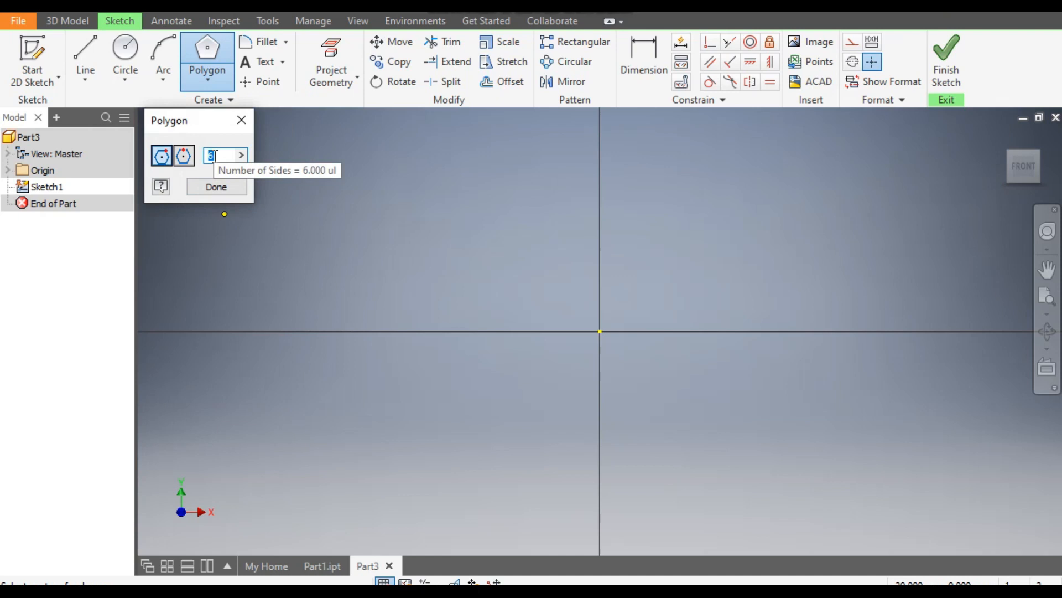
click(600, 331)
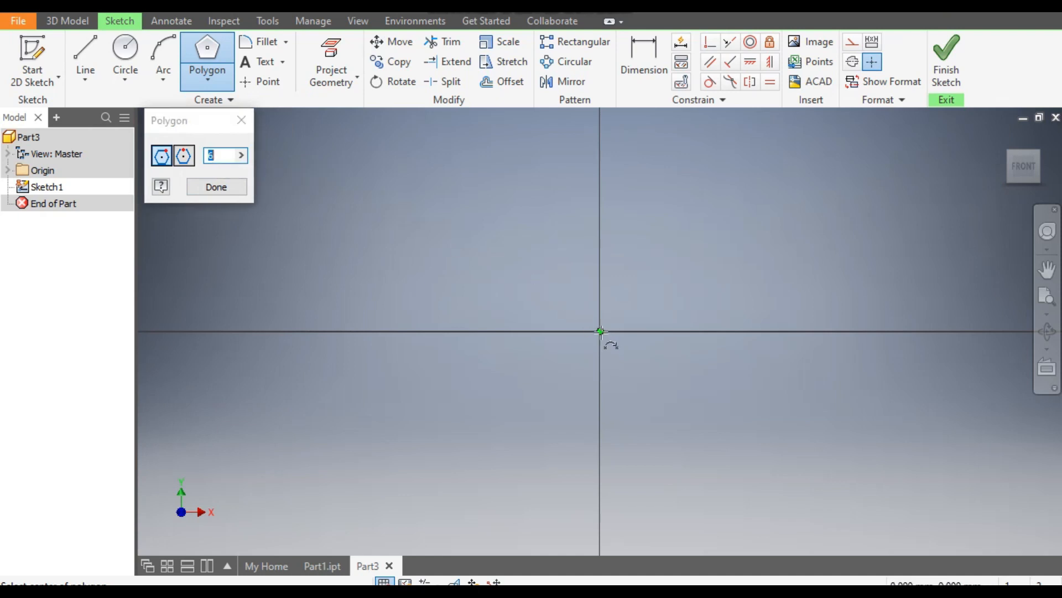
click(600, 151)
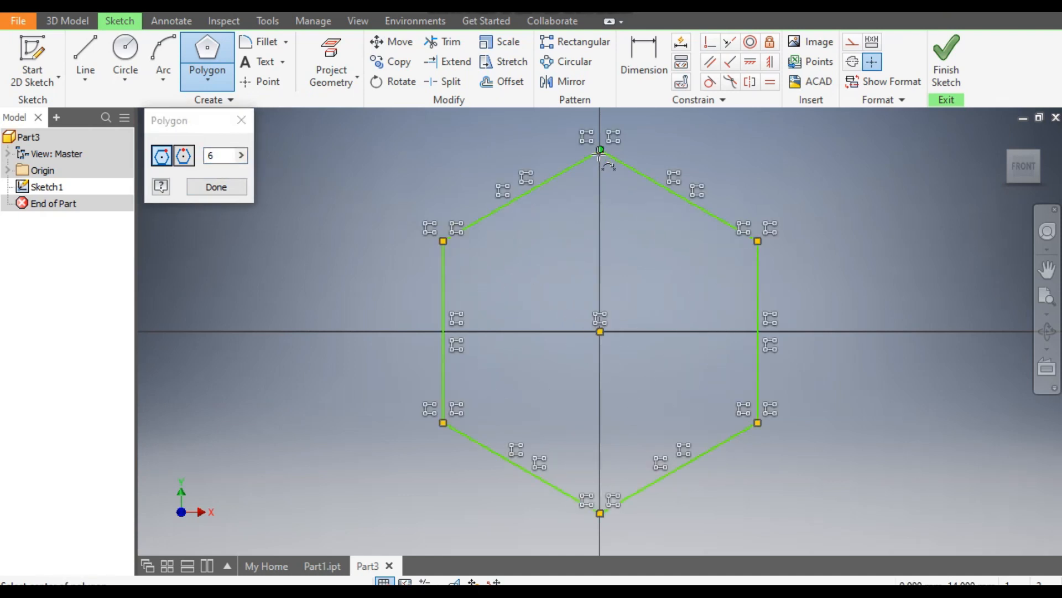
Step: Dimension the hexagon's width across its two vertical sides as 17 mm
click(626, 54)
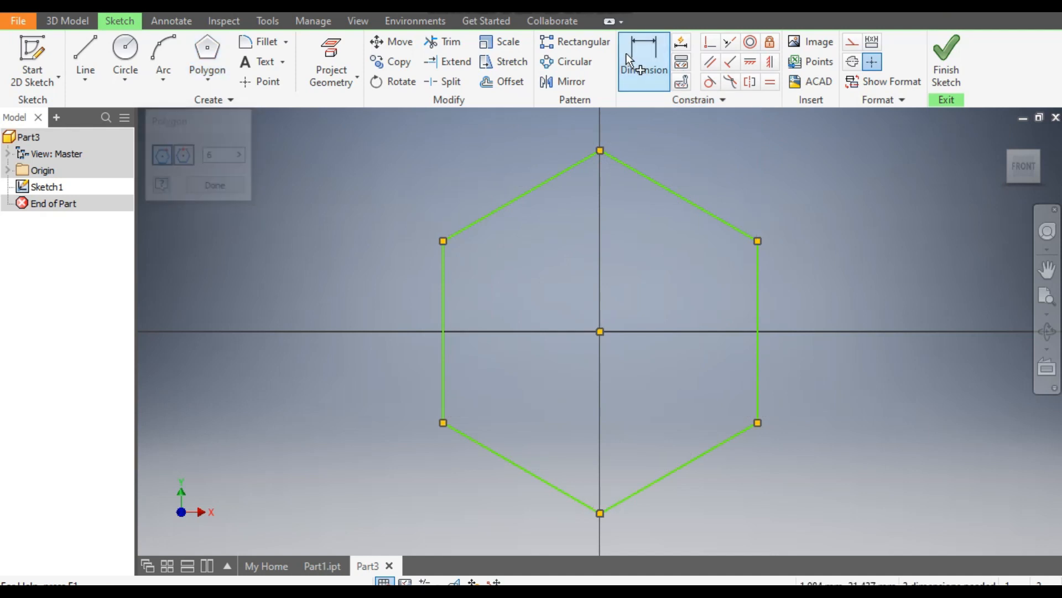
click(756, 304)
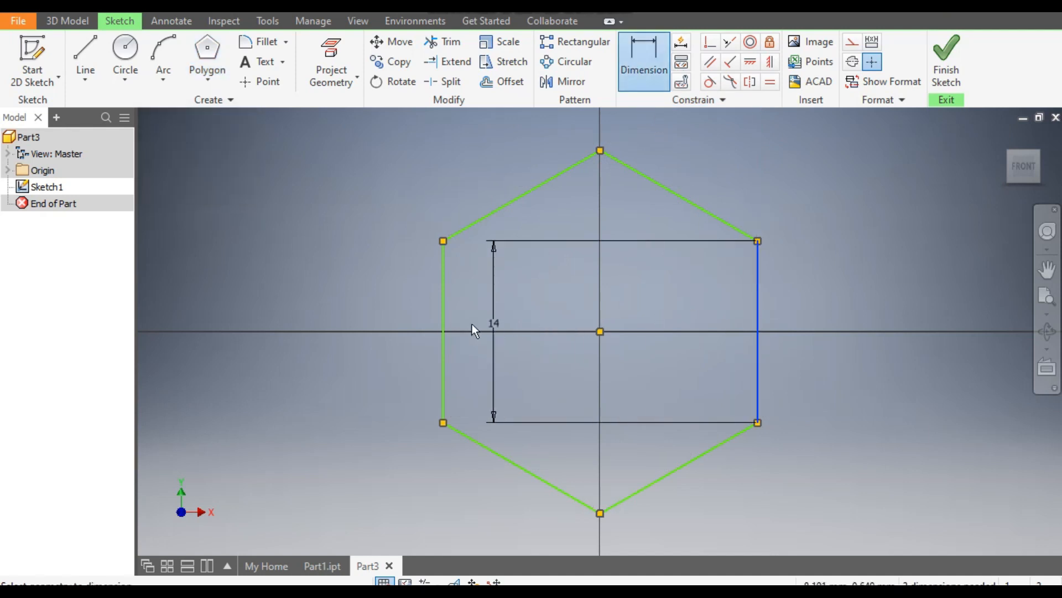
click(444, 320)
click(514, 290)
text(17)
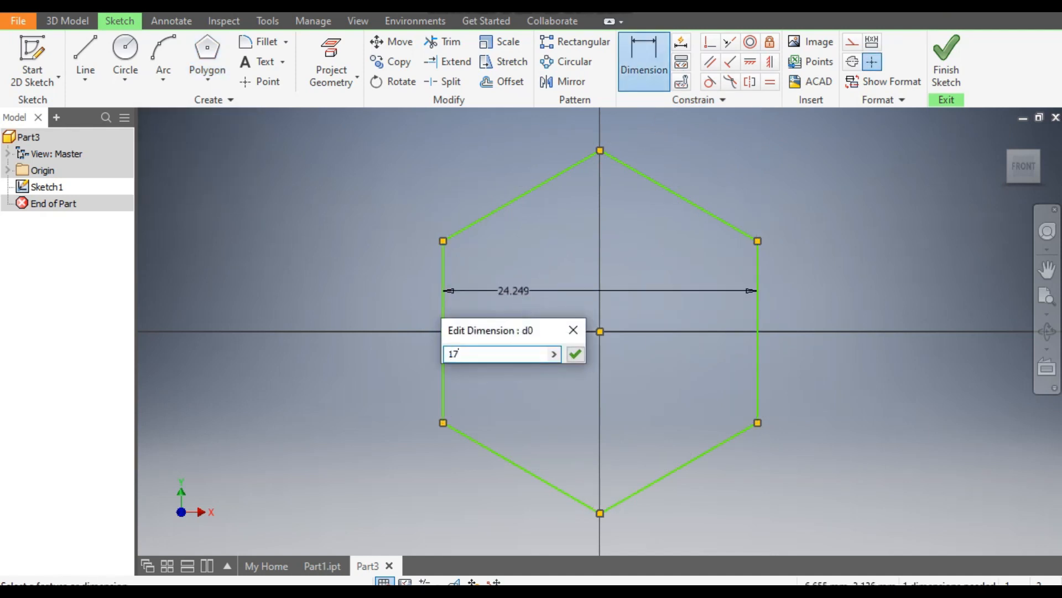
key(Return)
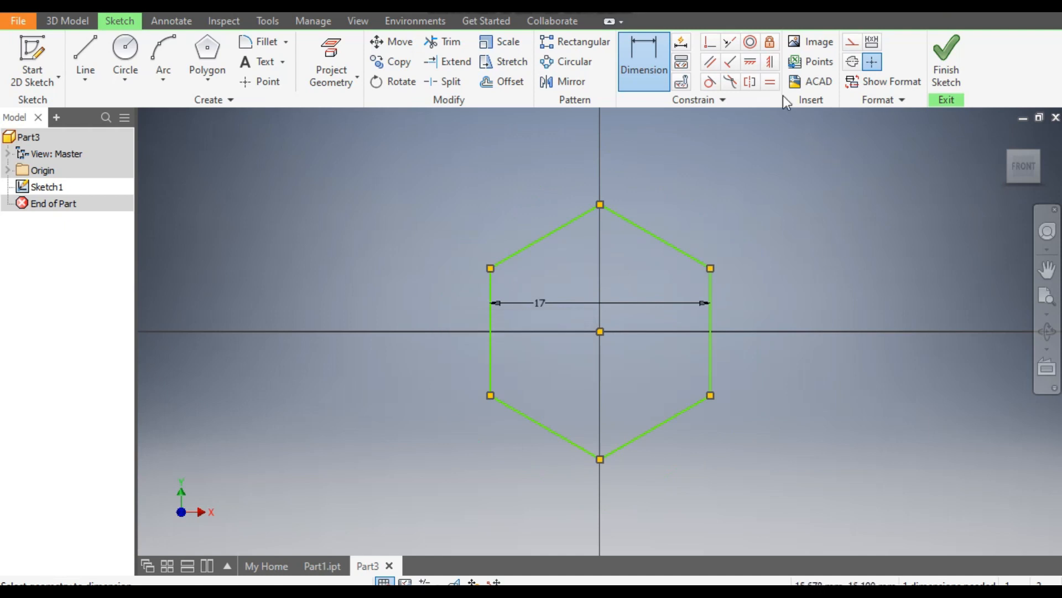
Step: Constrain the hexagon's top vertex vertically in line with its centre and finish the sketch
click(769, 66)
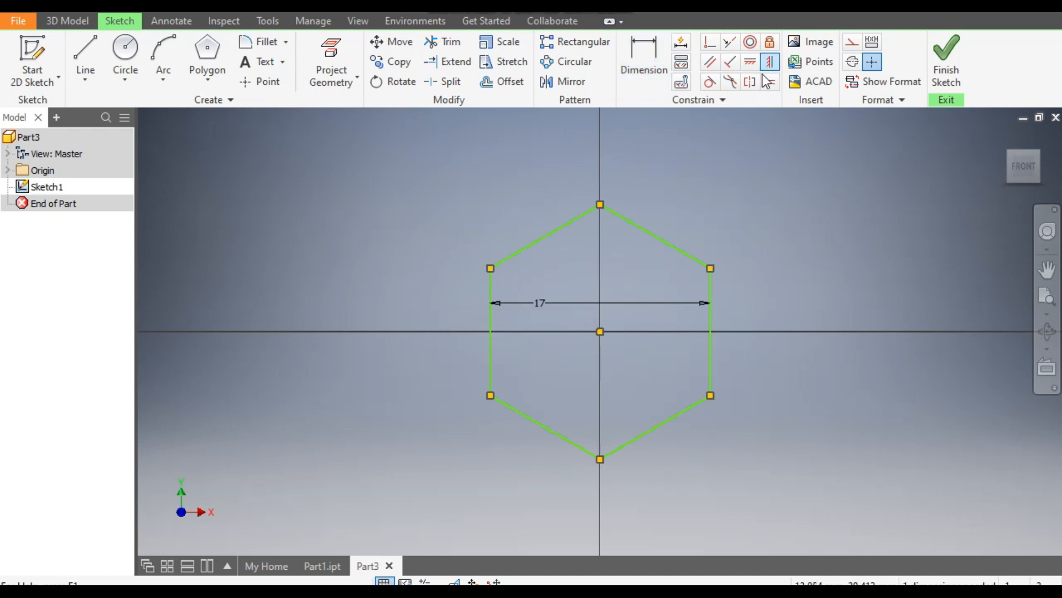
click(600, 205)
click(600, 332)
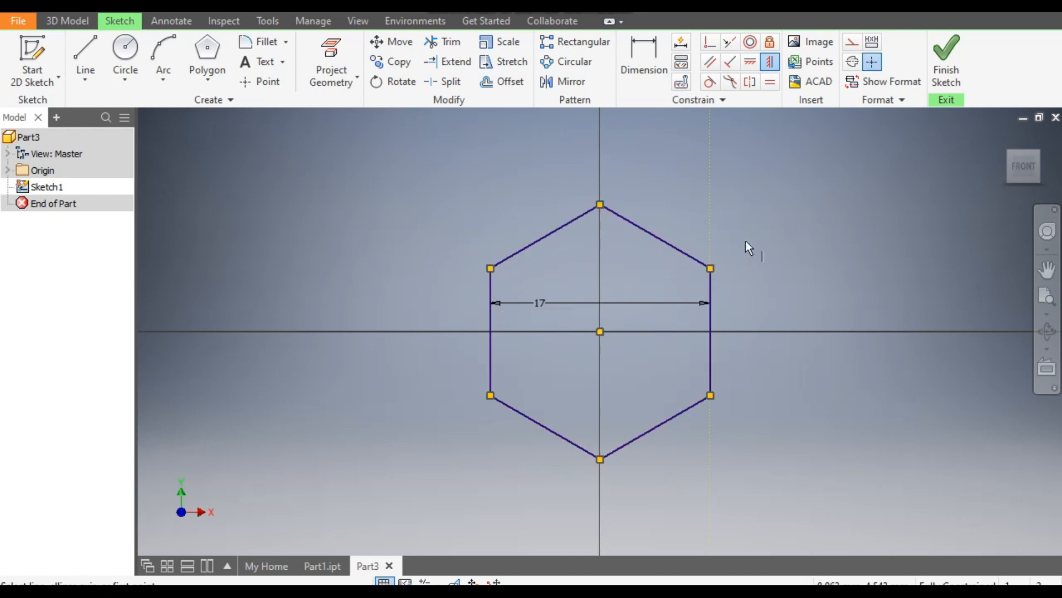
click(944, 58)
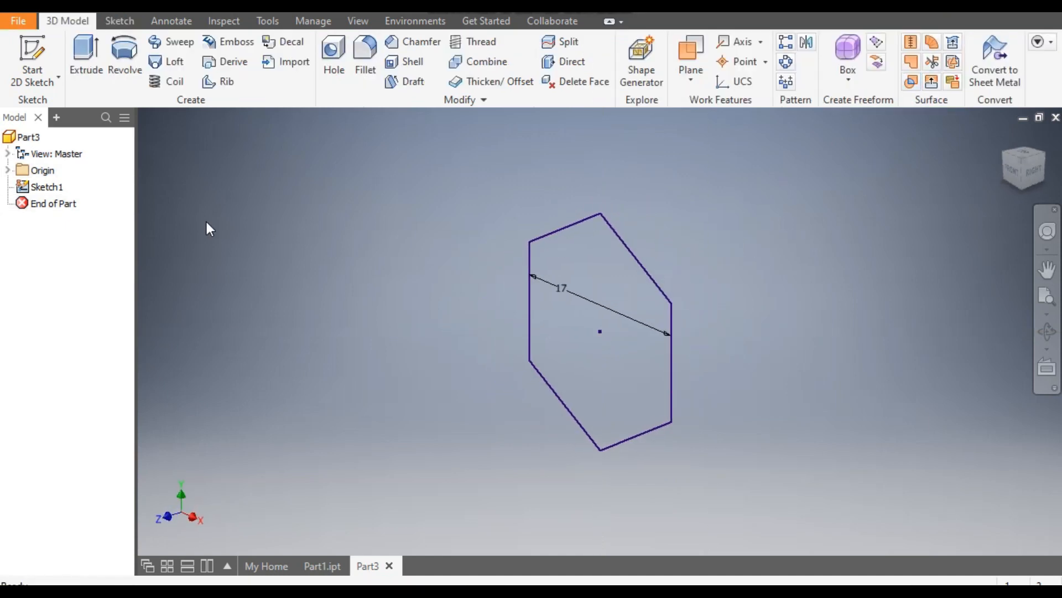
Step: Extrude the hexagon symmetrically about its sketch plane with a distance of 5.5 mm
click(92, 57)
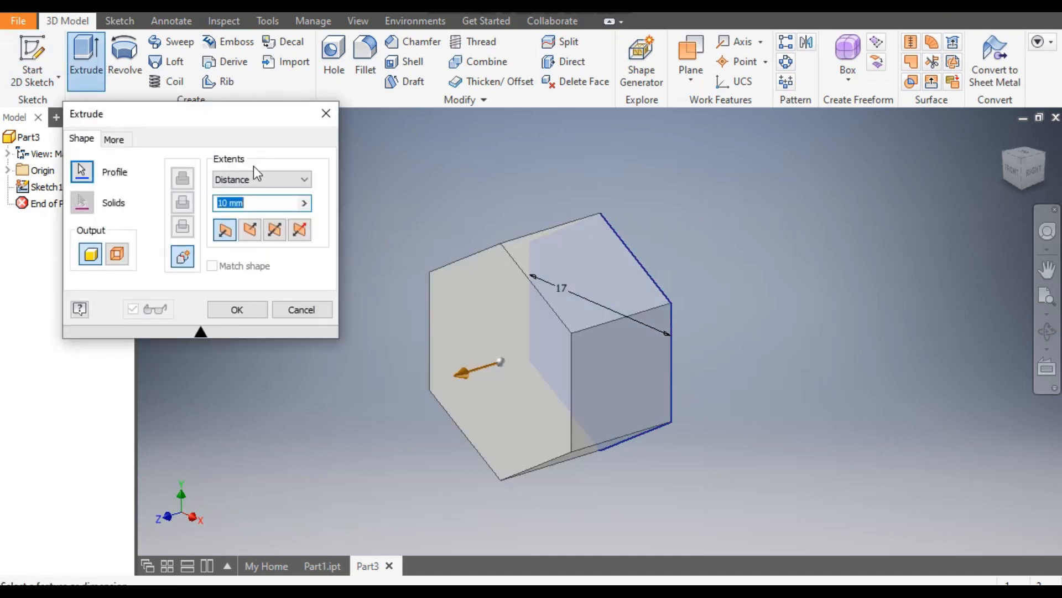
text(5.5)
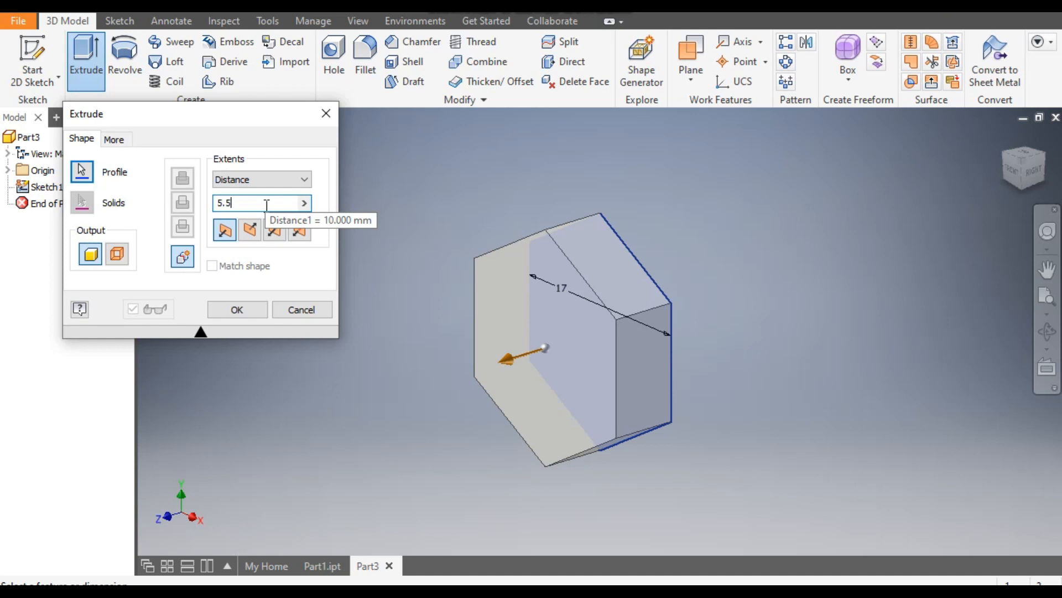
click(273, 233)
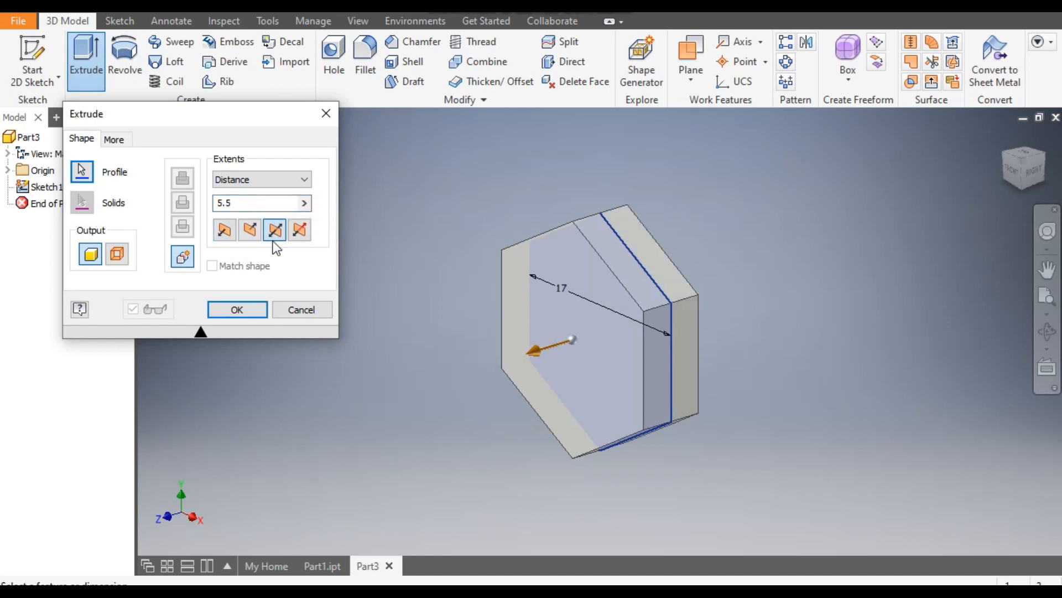
click(257, 311)
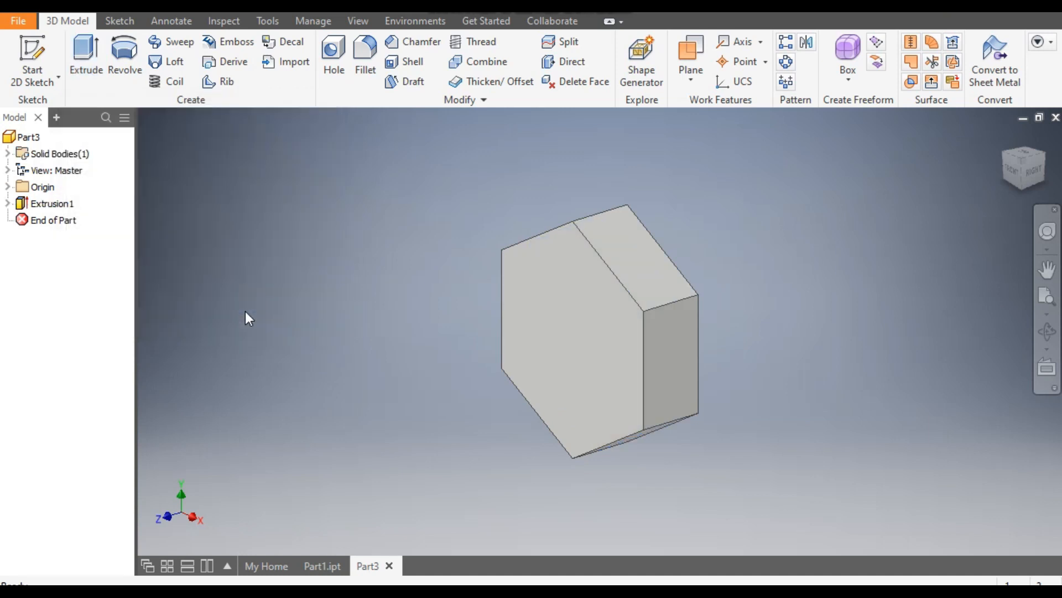
Step: Start a sketch on the origin YZ plane and switch the visual style to wireframe
click(7, 187)
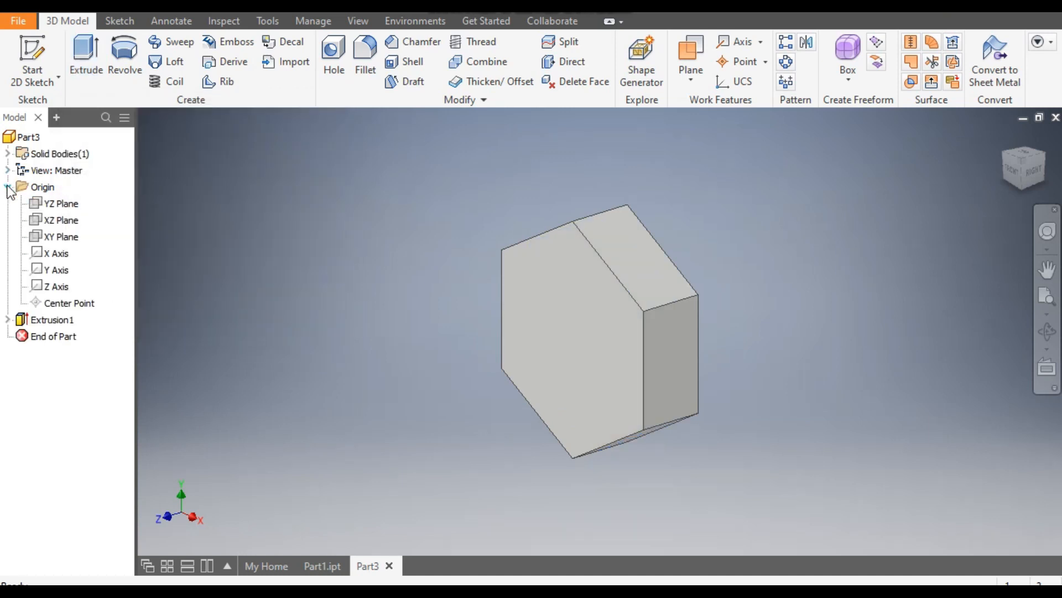
click(55, 204)
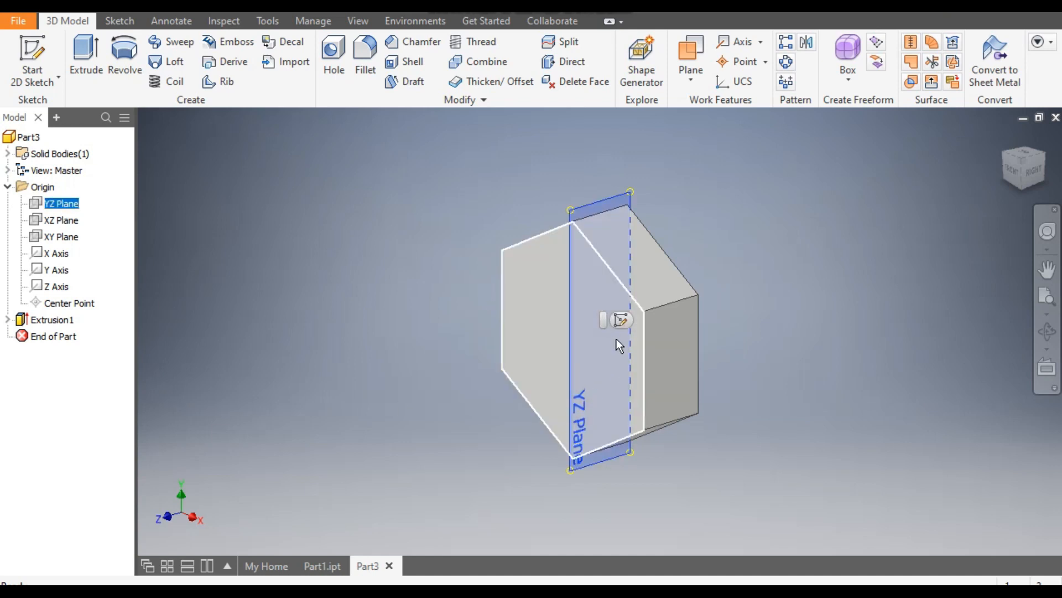
click(622, 319)
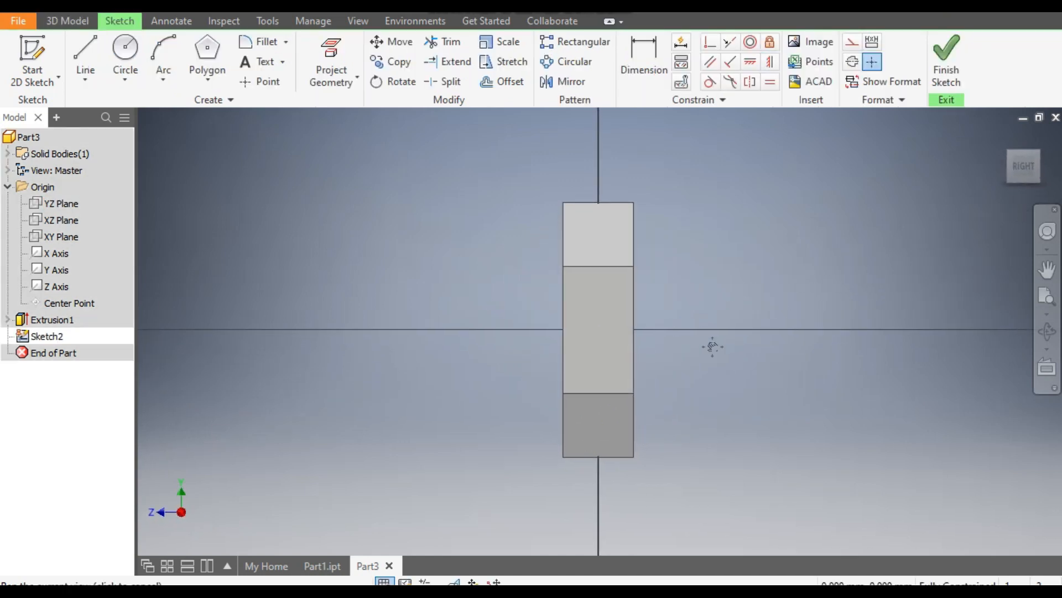
click(358, 21)
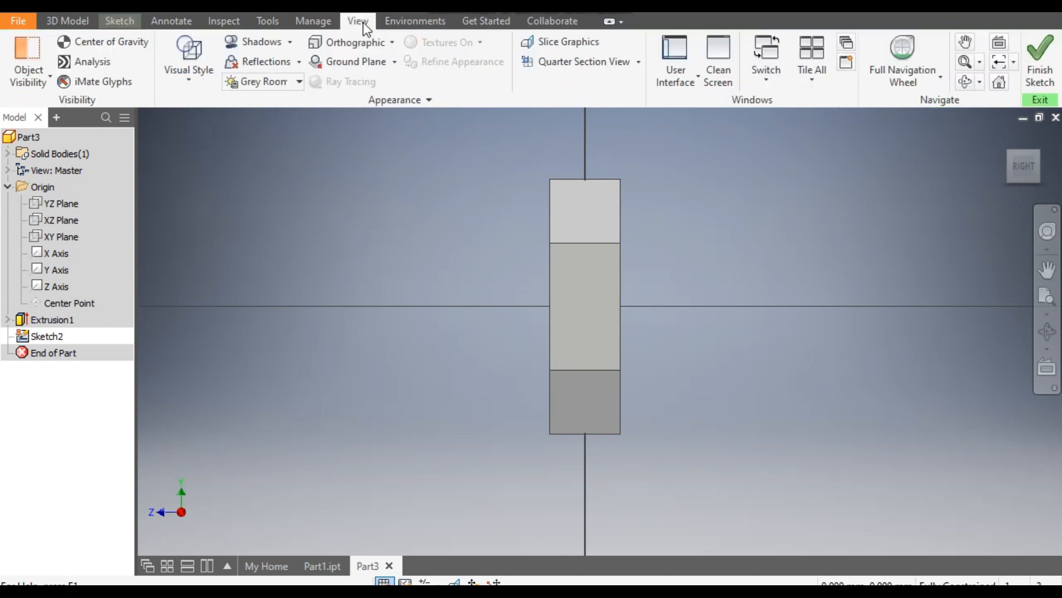
click(188, 77)
click(228, 237)
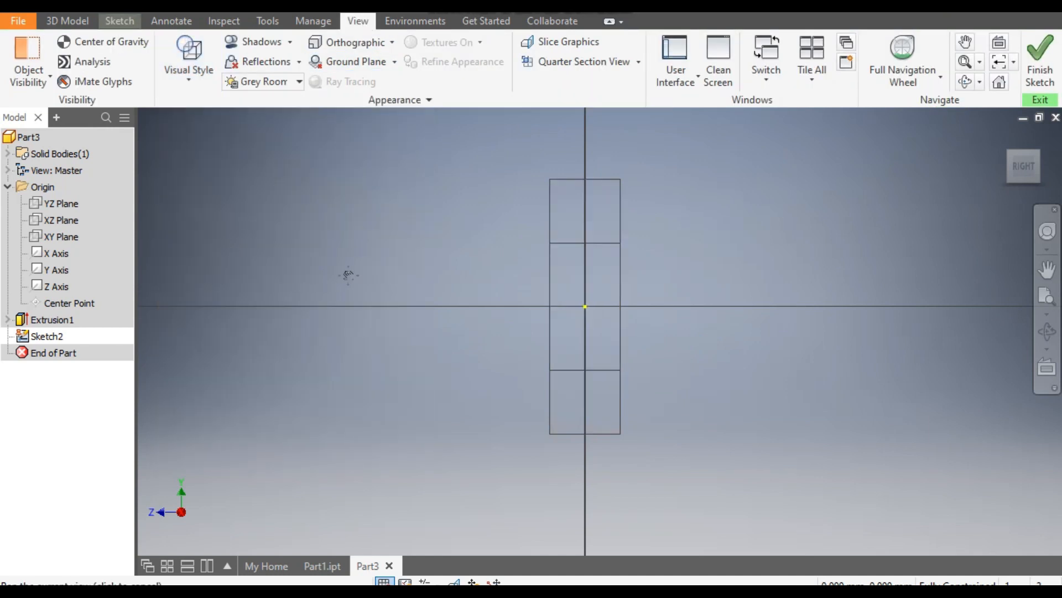
Step: Draw three two-point rectangles on the horizontal axis: a neck about 7.6 mm long against the body's +Z face, a taller one adjoining it, and a separate one beyond the opposite face
drag(348, 275, 408, 264)
click(119, 27)
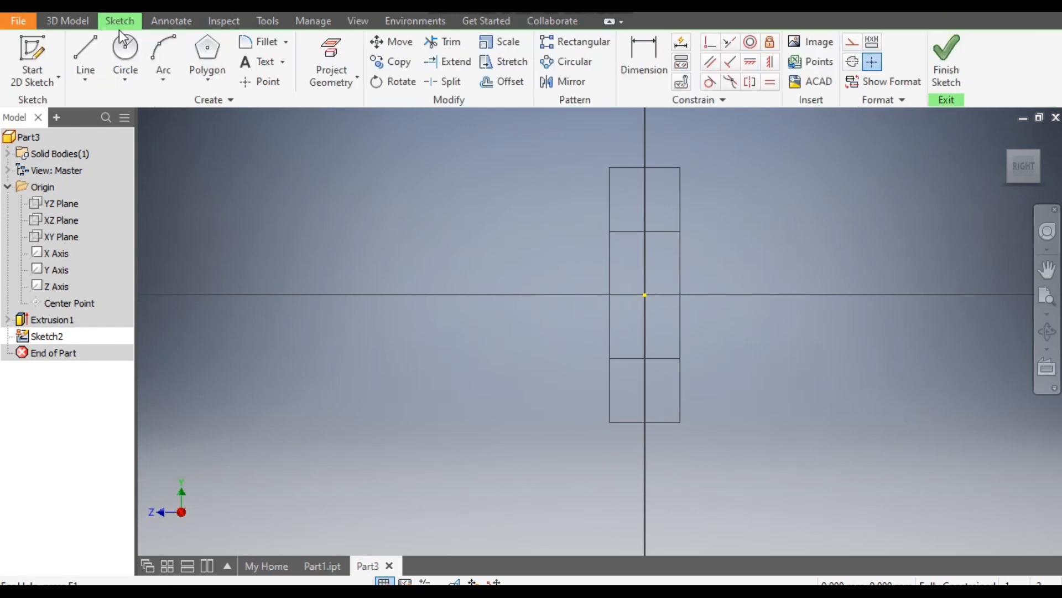
click(208, 81)
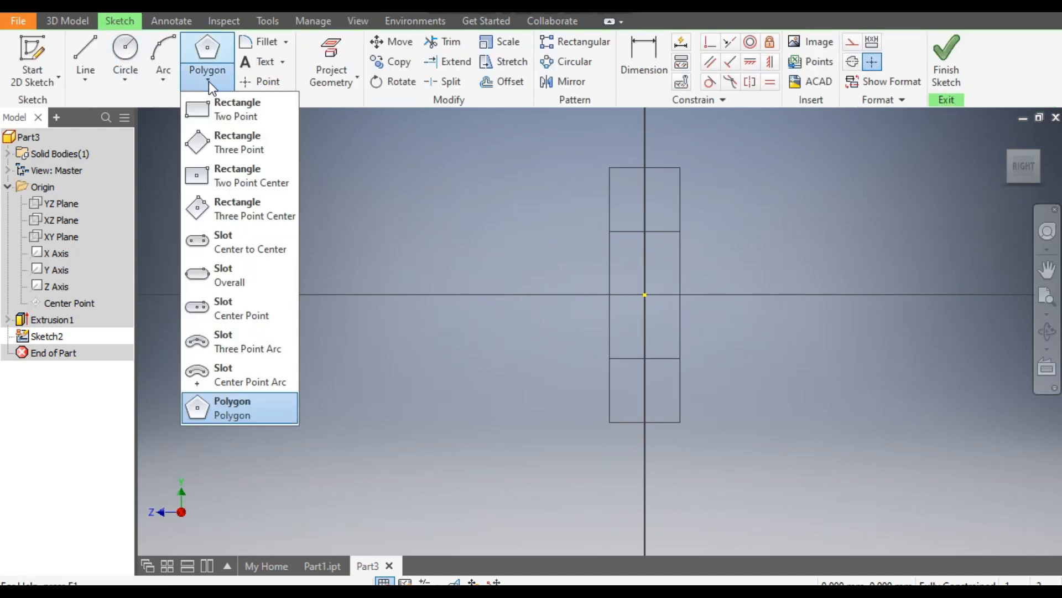
click(227, 111)
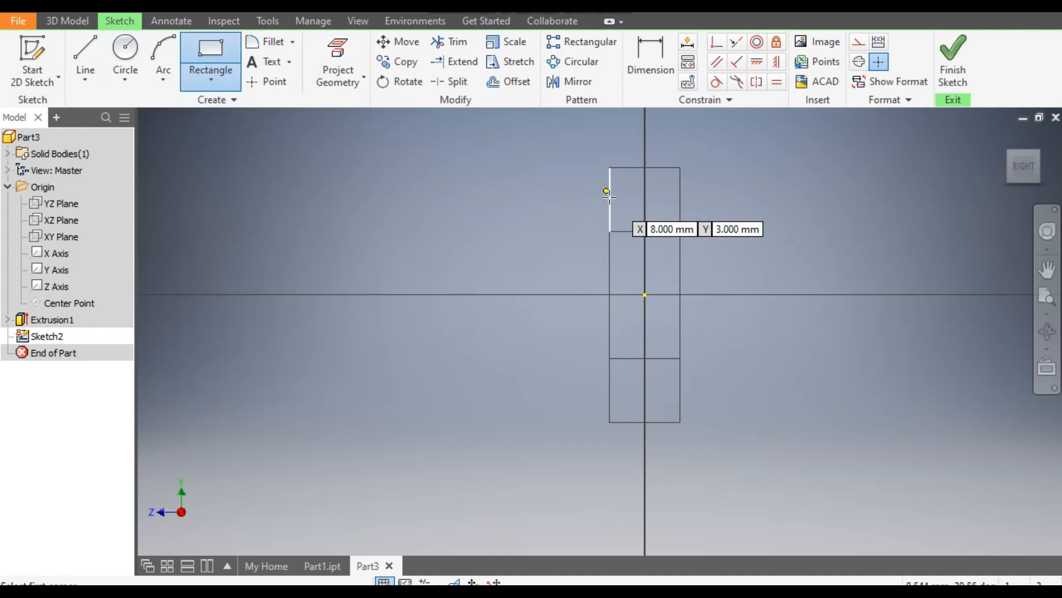
click(610, 256)
click(510, 295)
click(510, 191)
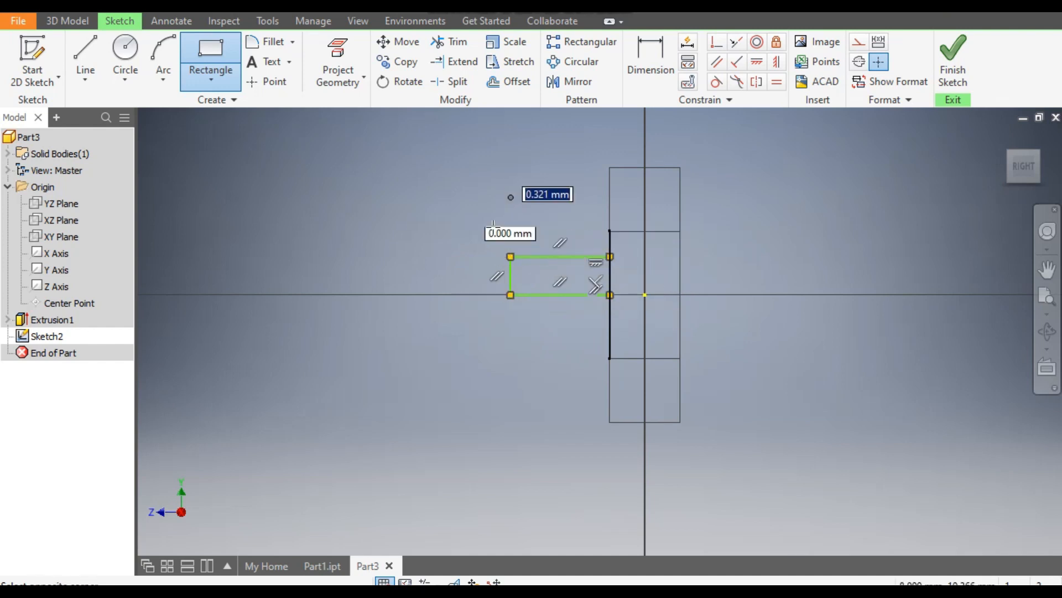
click(397, 297)
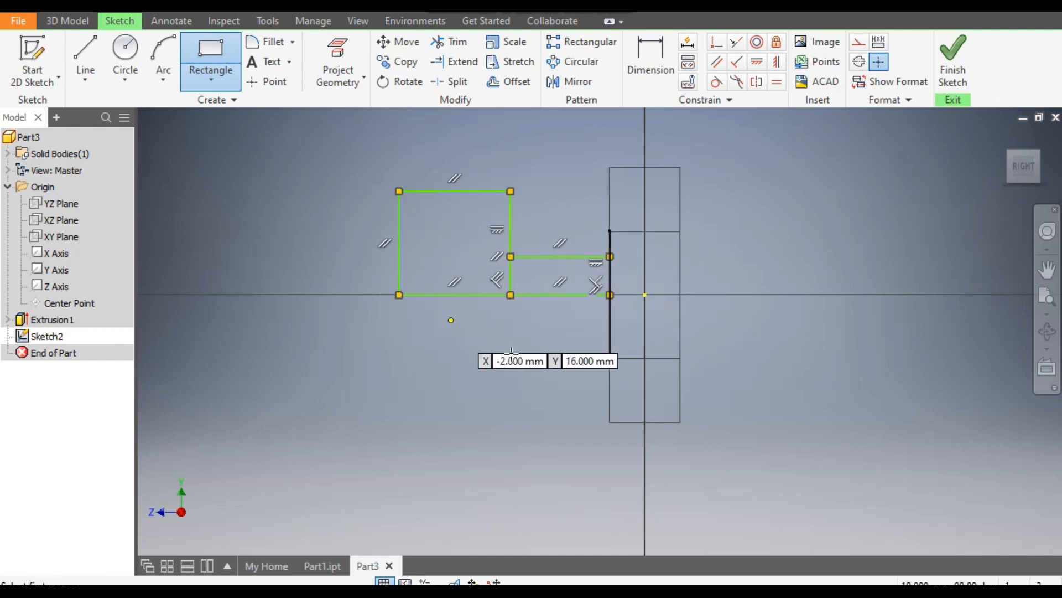
click(710, 217)
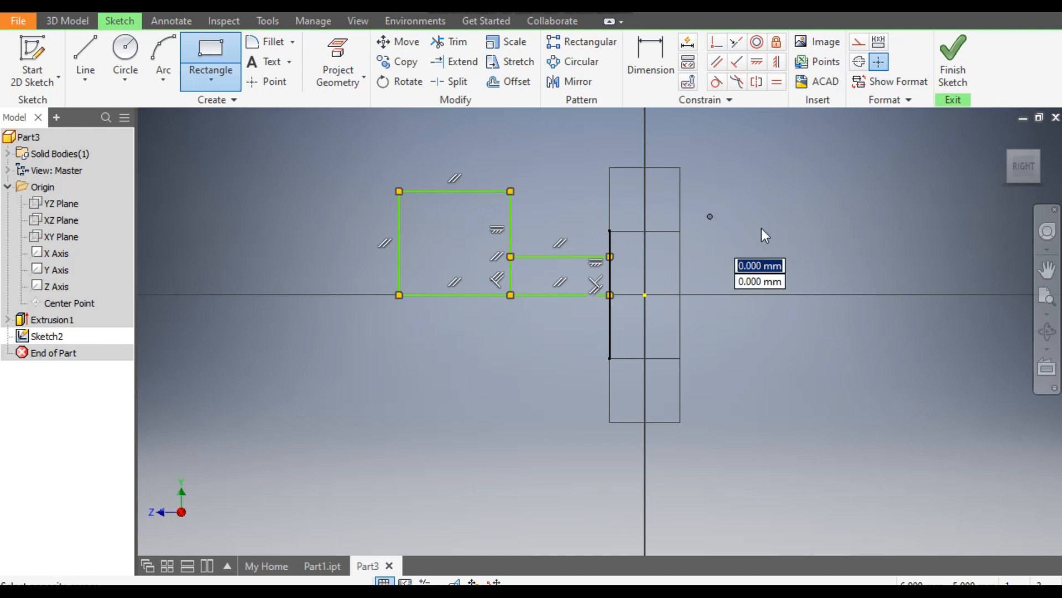
click(870, 294)
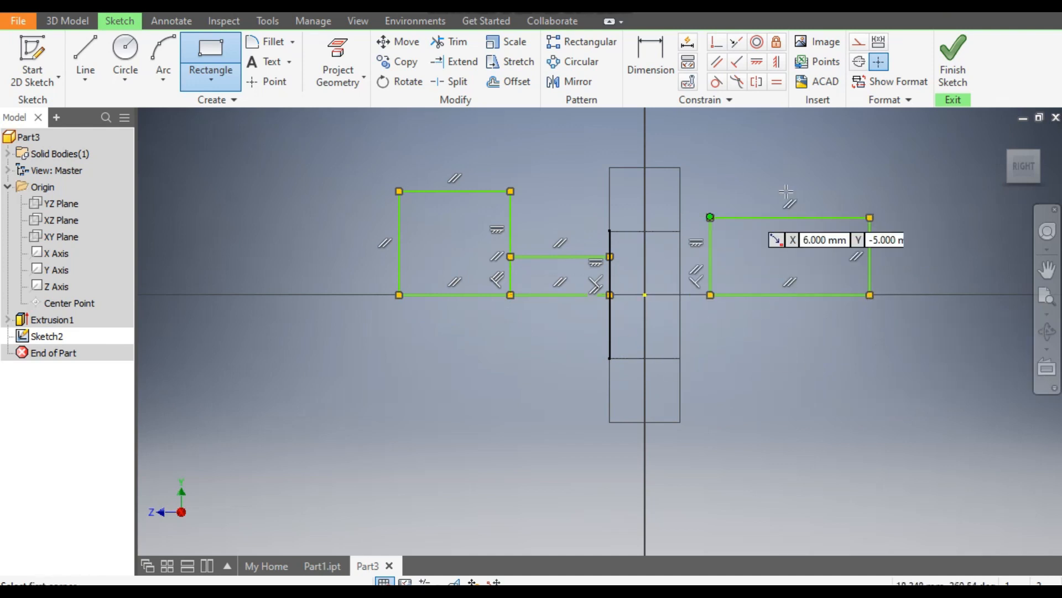
Step: Dimension the length of the short neck rectangle beside the hexagonal body as 2.5 mm
click(647, 61)
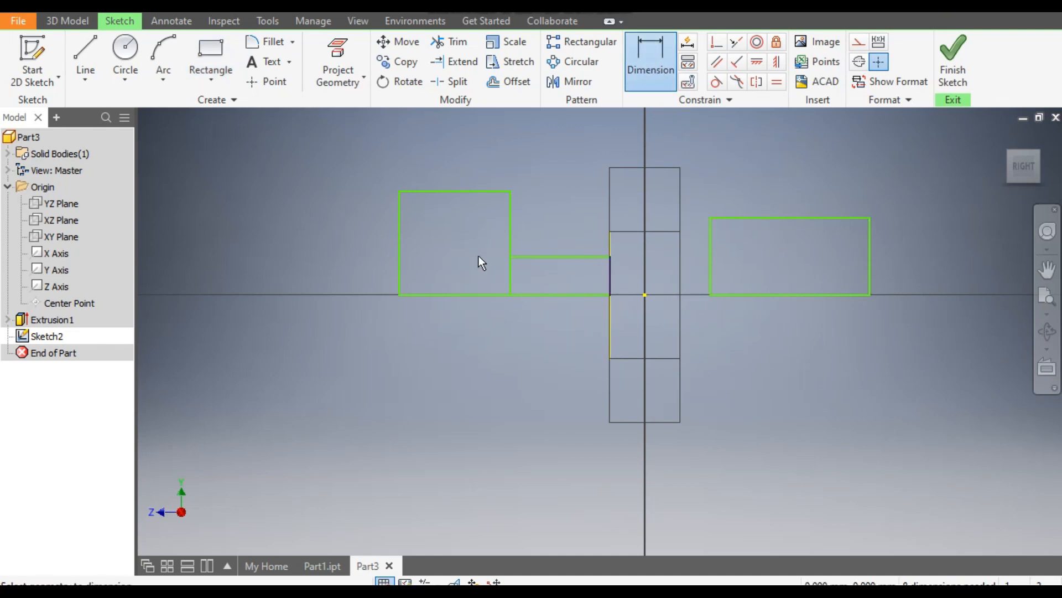
click(550, 255)
click(554, 238)
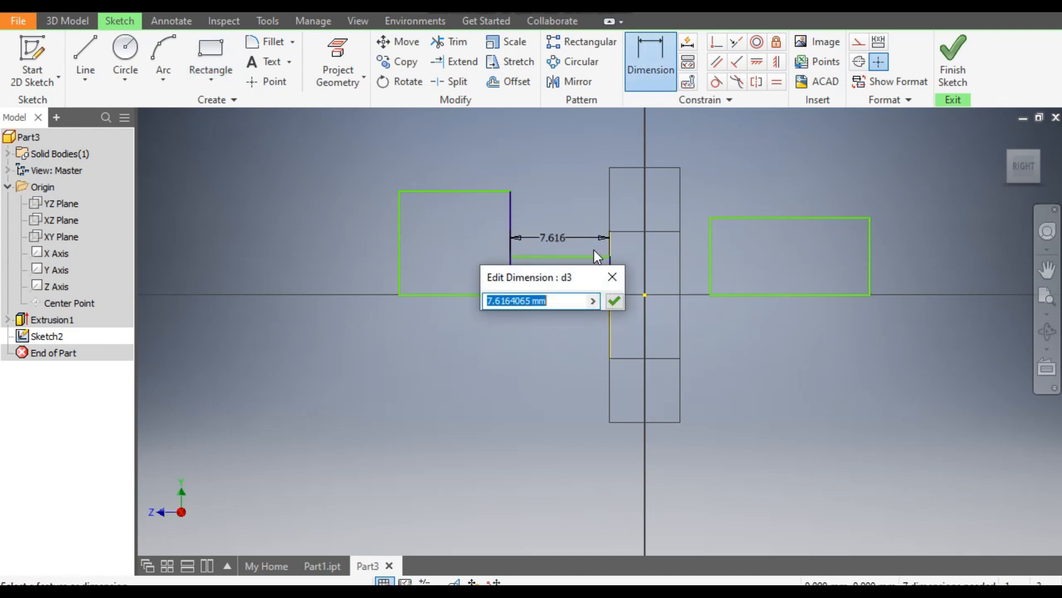
text(2.5)
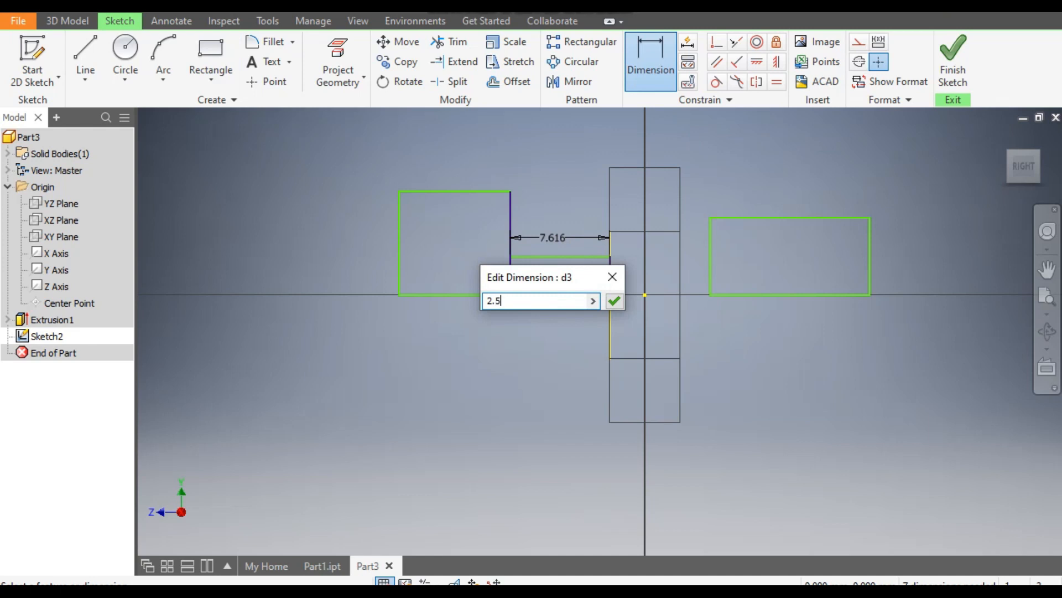
key(Return)
Step: Dimension the length of the taller rectangle adjoining the neck as 8.5 mm
click(494, 192)
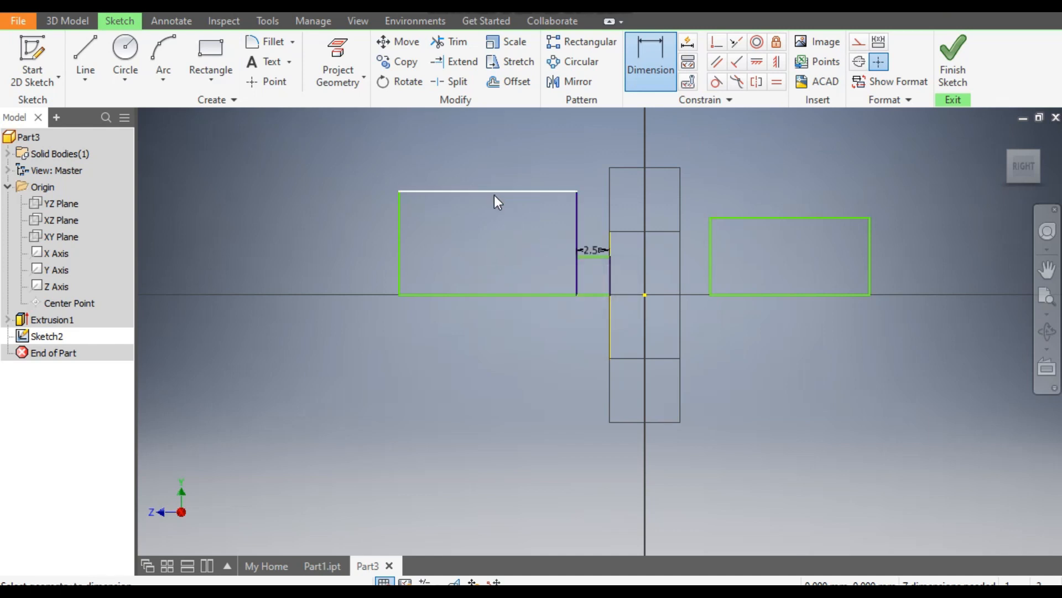
click(502, 167)
text(8.5)
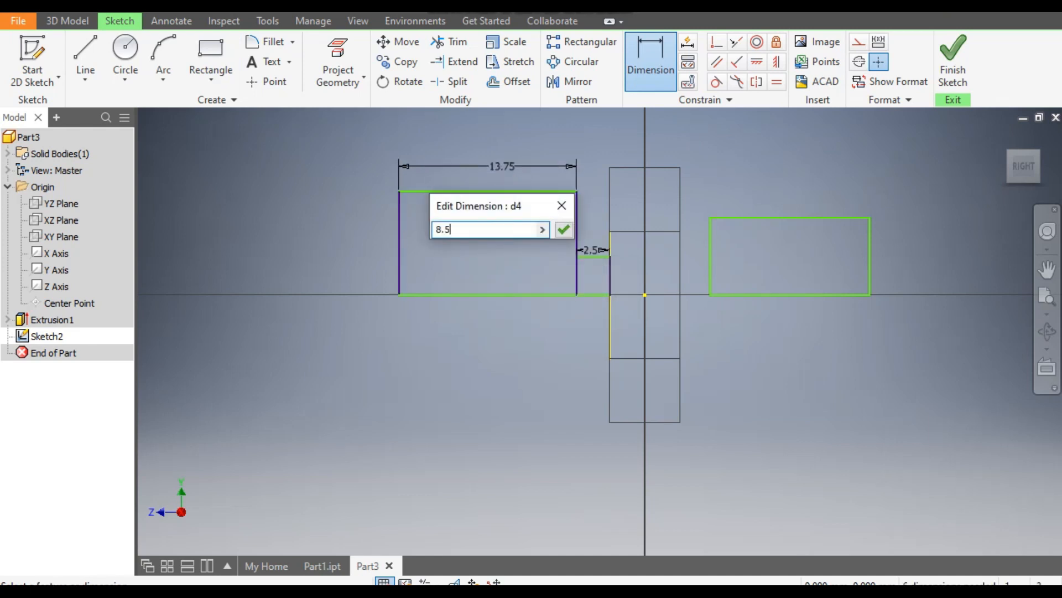
key(Return)
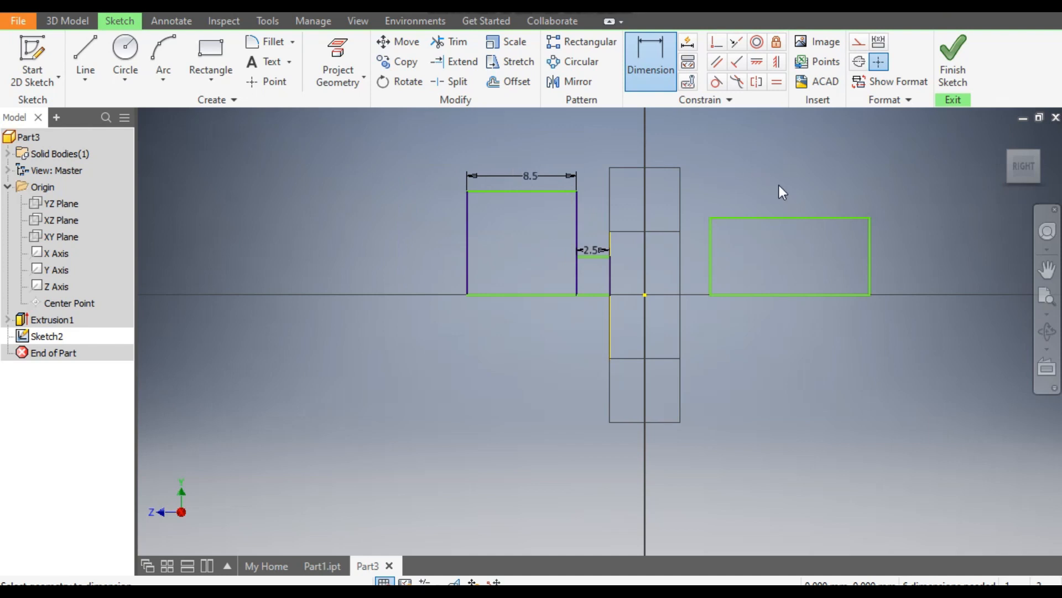
Step: Dimension the separate rectangle beyond the opposite face as 8.5 mm long and 5 mm high
click(792, 217)
click(791, 182)
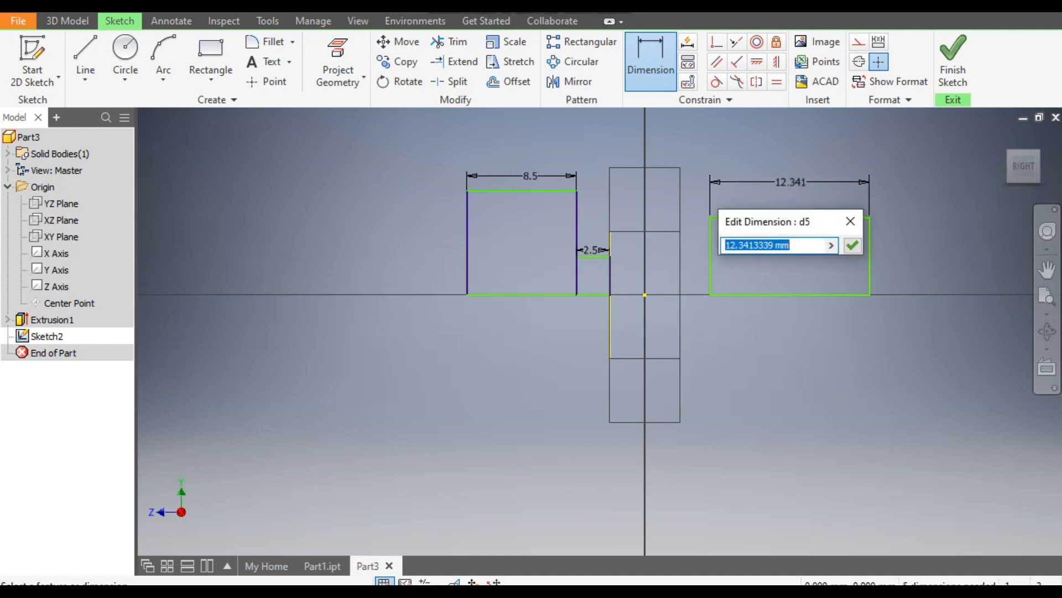
text(8.5)
key(Return)
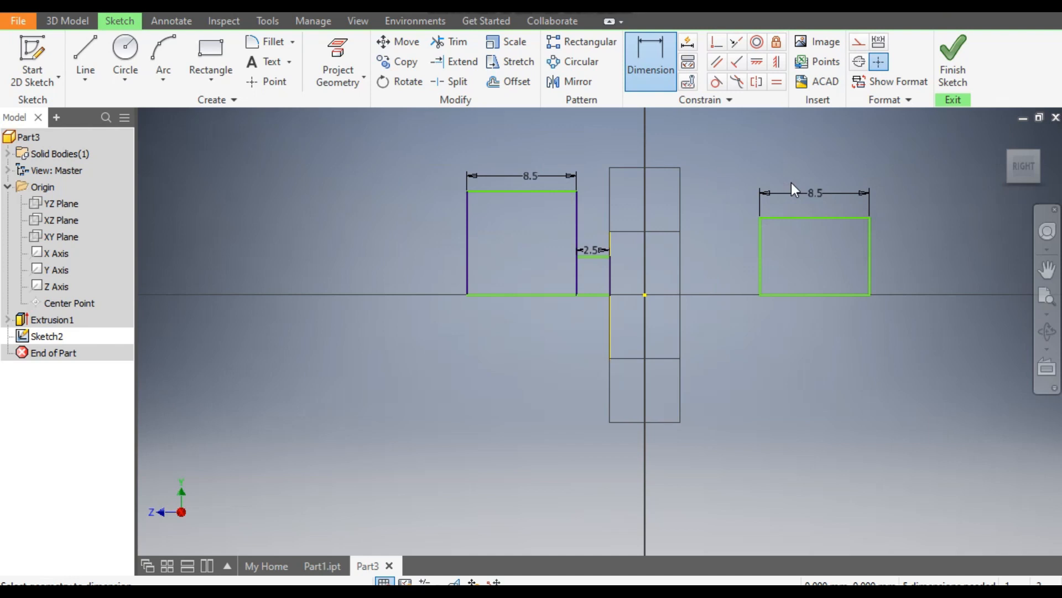
click(870, 247)
click(901, 257)
text(5)
key(Return)
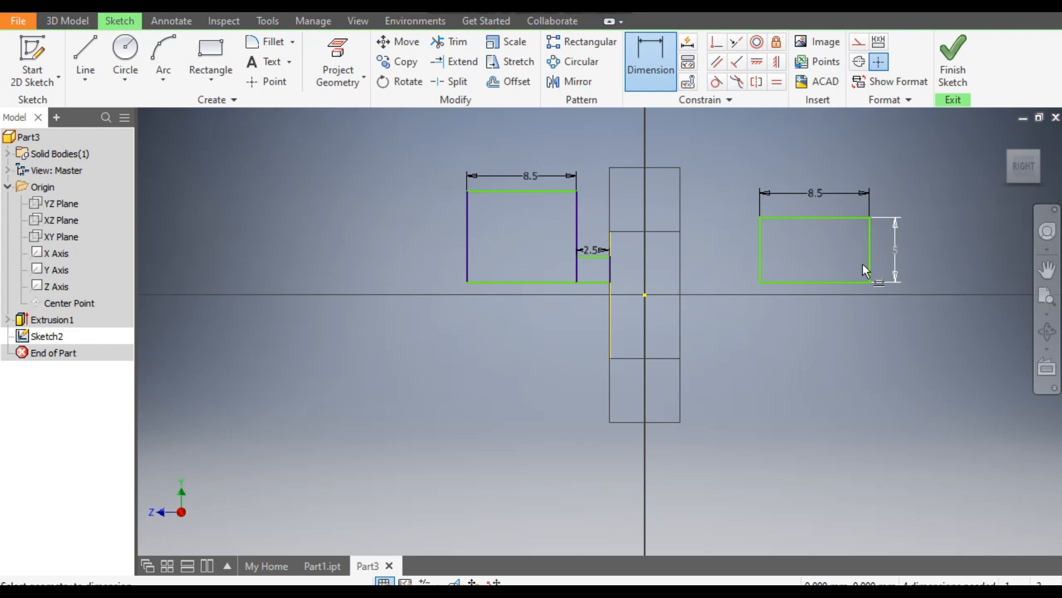
Step: Dimension the height of the taller rectangle adjoining the neck as 8.5 mm
click(467, 227)
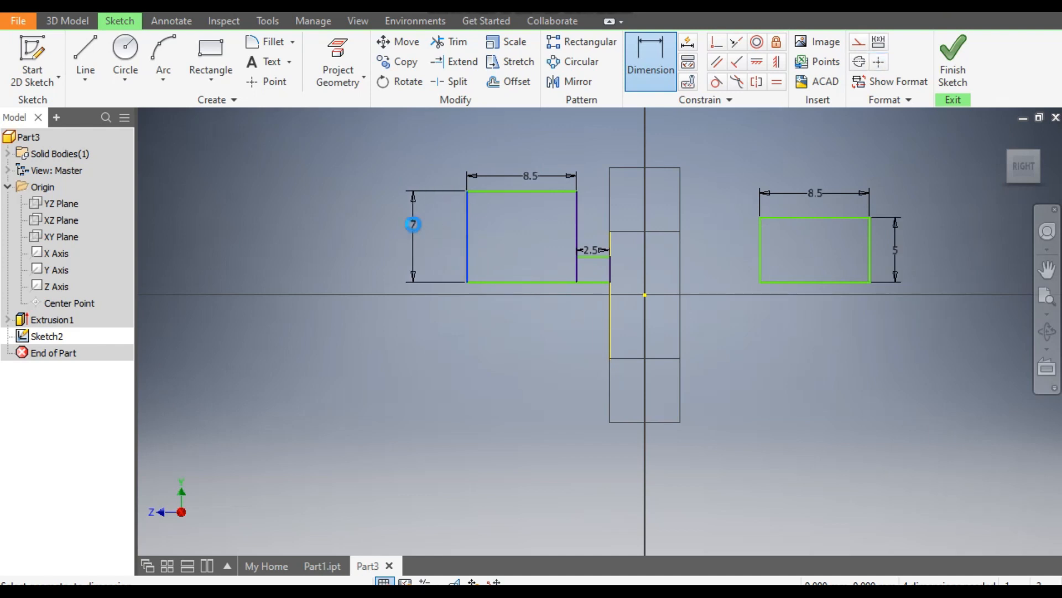
click(413, 227)
text(8.5)
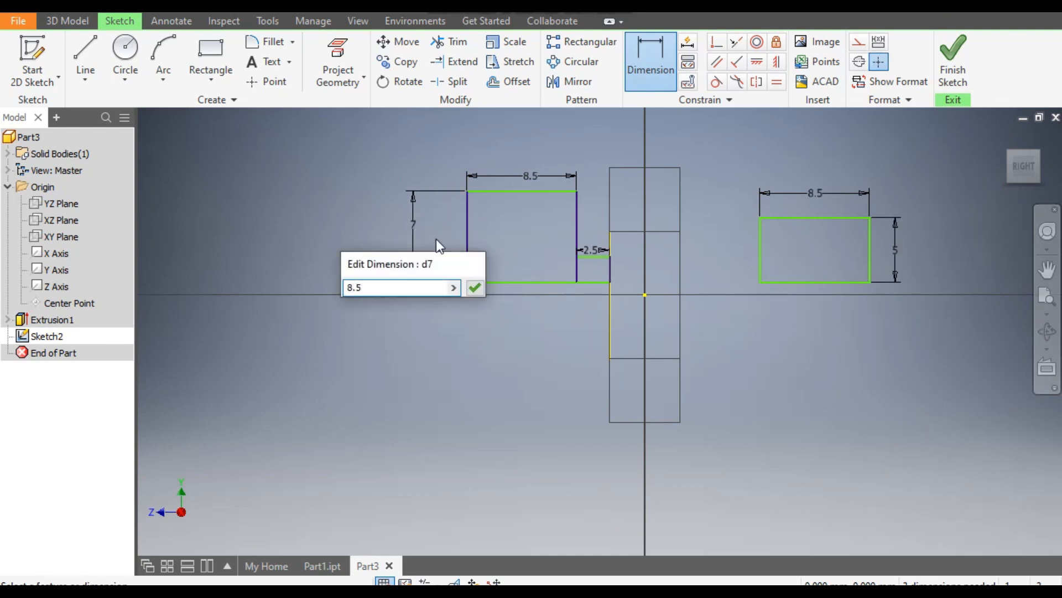
key(Return)
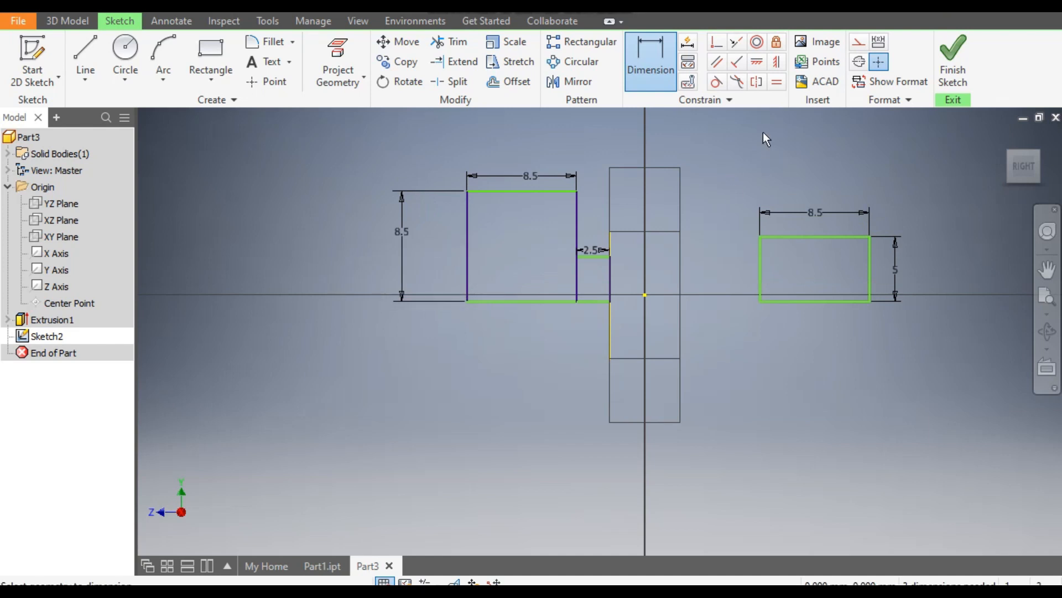
Step: Apply a vertical constraint between the origin and the separate rectangle's lower corner nearest the hexagonal body
click(755, 63)
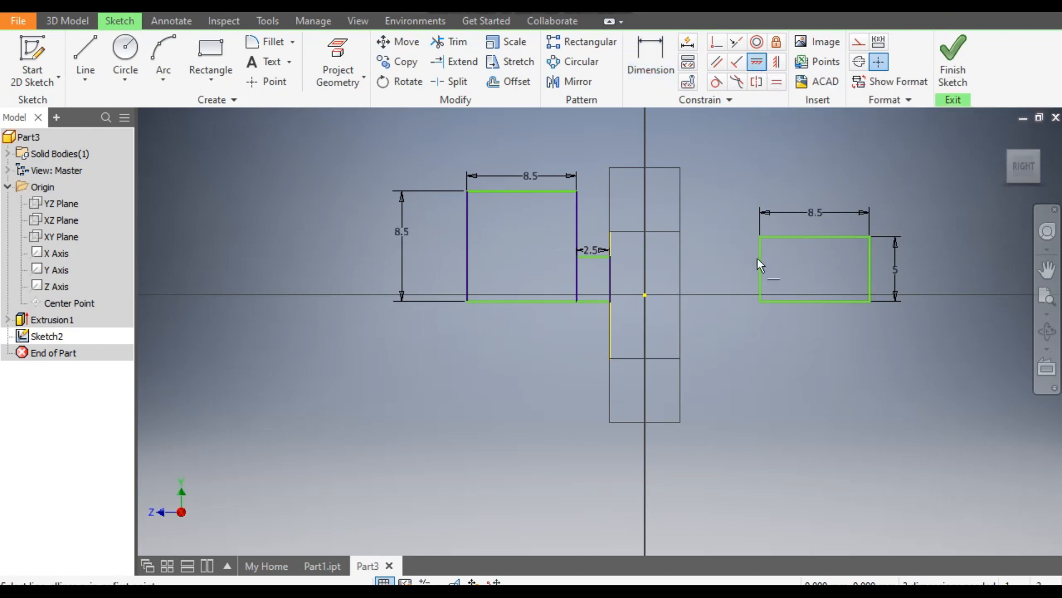
click(777, 61)
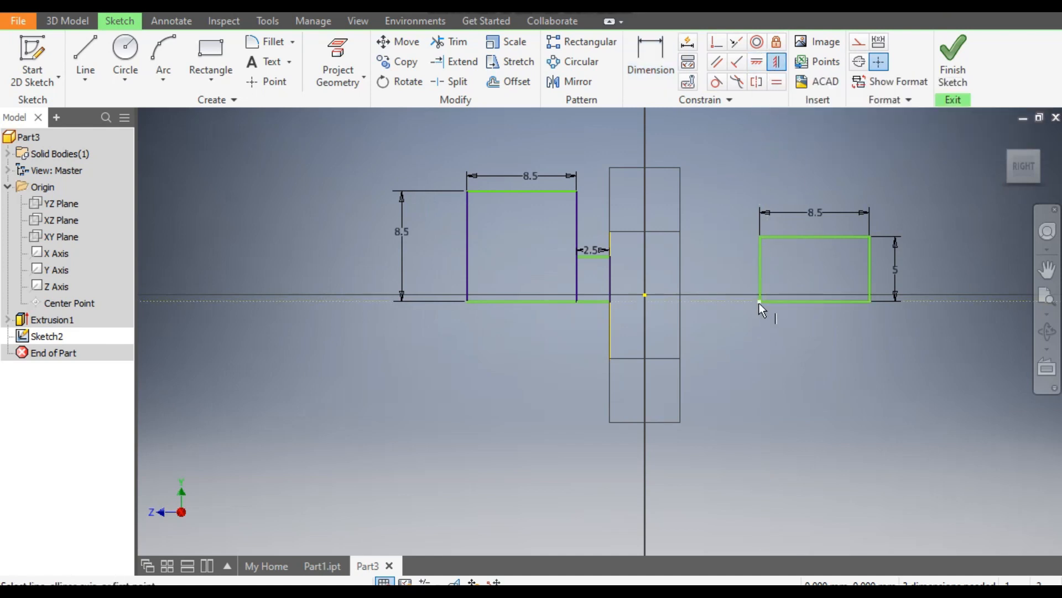
click(759, 302)
click(645, 295)
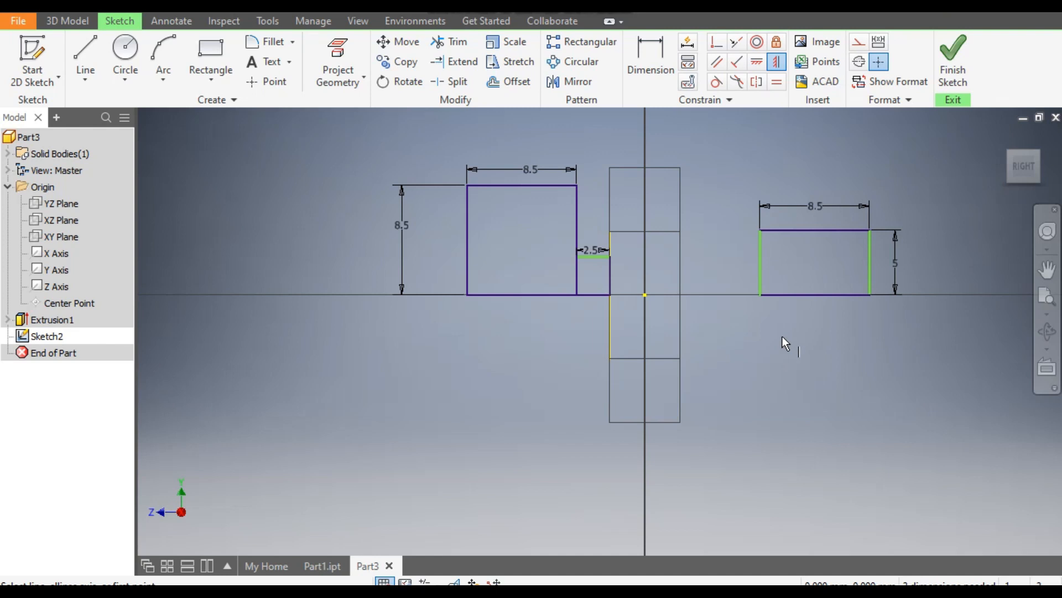
Step: Make the separate rectangle's inner lower corner coincident with the midpoint of the hexagonal body's adjacent face edge
click(719, 48)
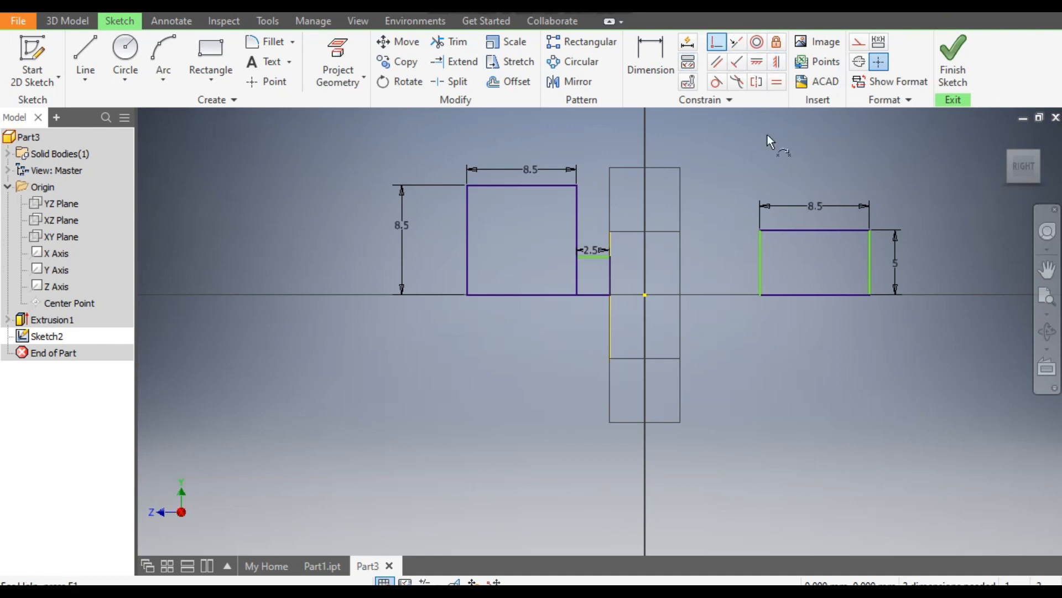
click(680, 295)
click(762, 295)
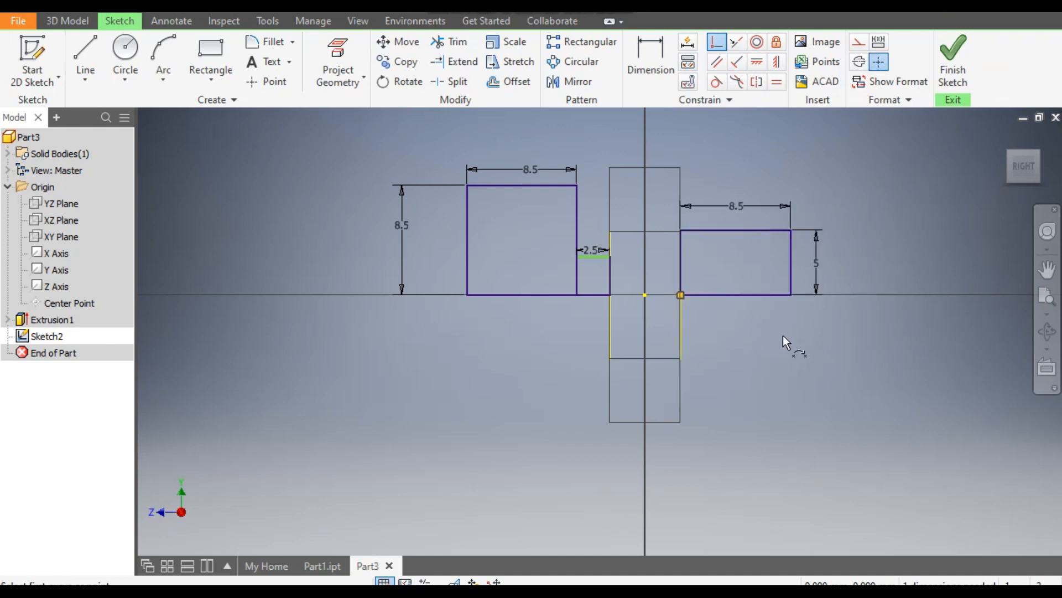
key(Escape)
Step: Dimension the height of the neck rectangle between its upper and lower edges as 13.5/2 mm
scroll(609, 263, down, 3)
mouse_move(562, 234)
mouse_down()
mouse_move(570, 302)
mouse_move(572, 189)
mouse_move(569, 227)
mouse_up()
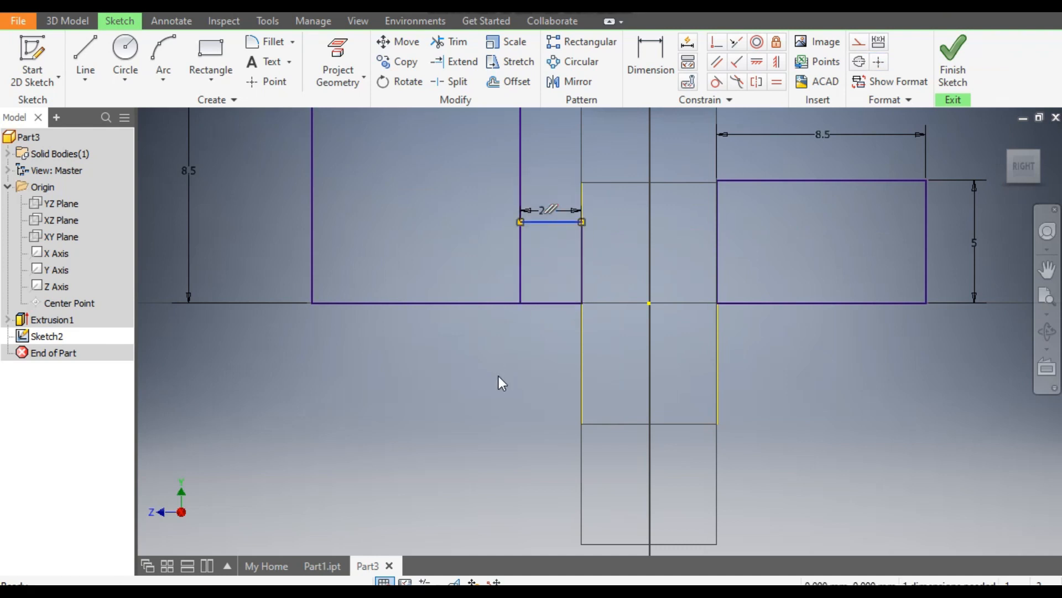
scroll(499, 377, up, 3)
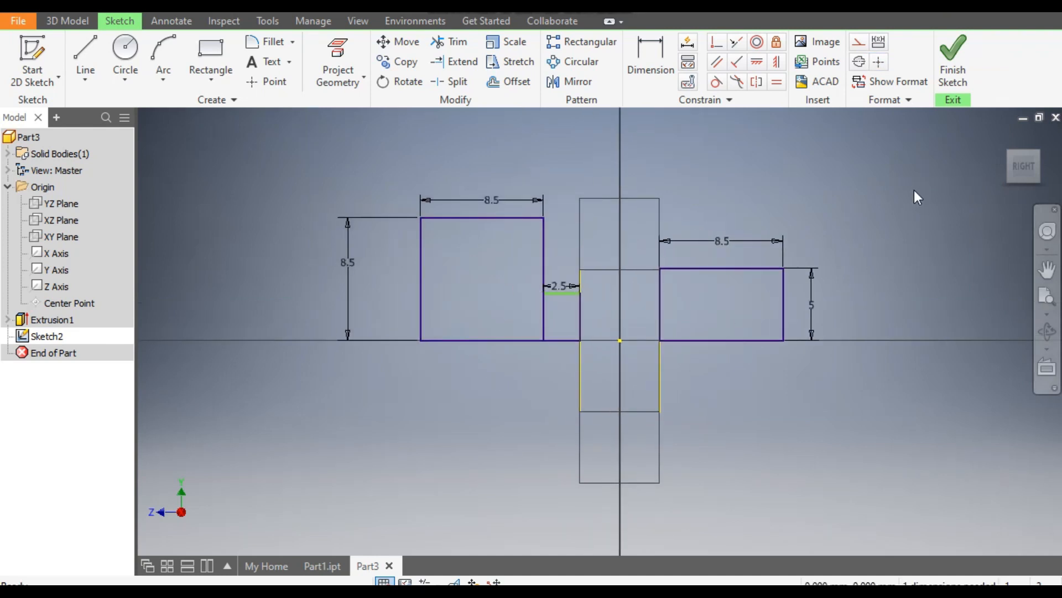
click(652, 69)
click(569, 294)
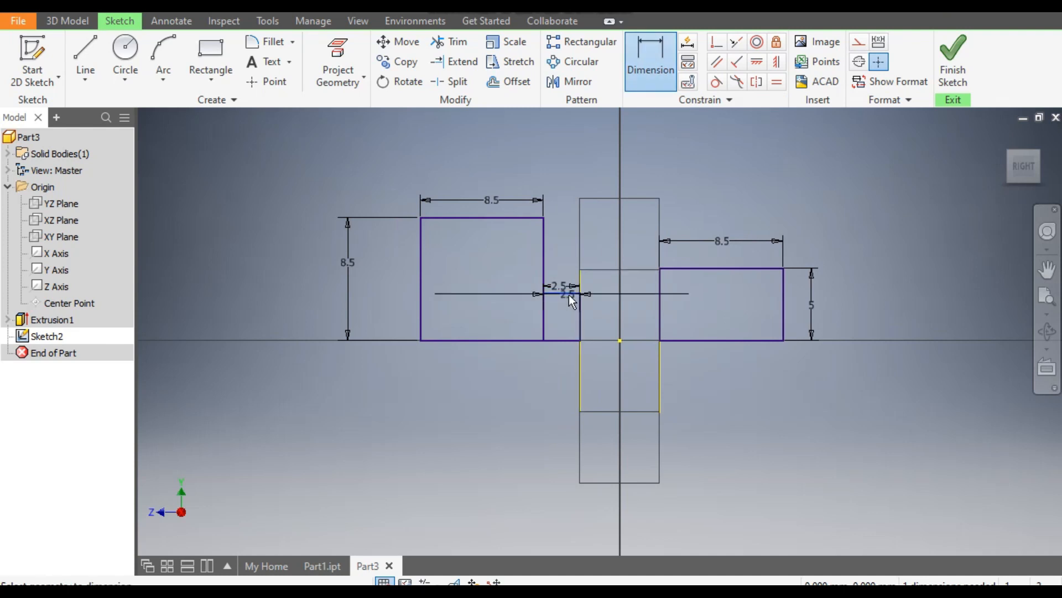
click(559, 340)
click(513, 309)
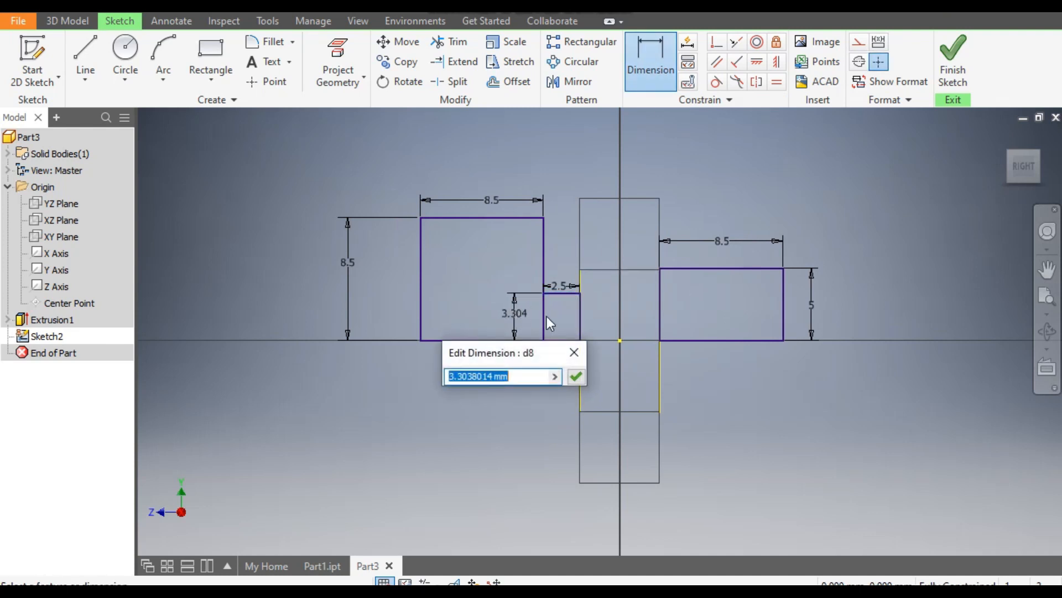
text(13.5)
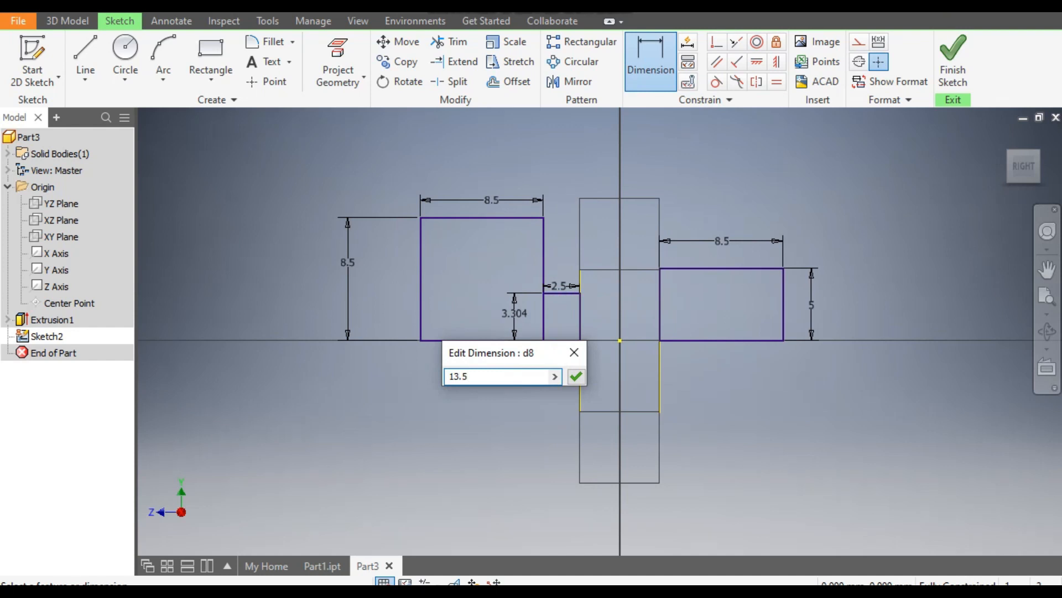
text(/2)
key(Return)
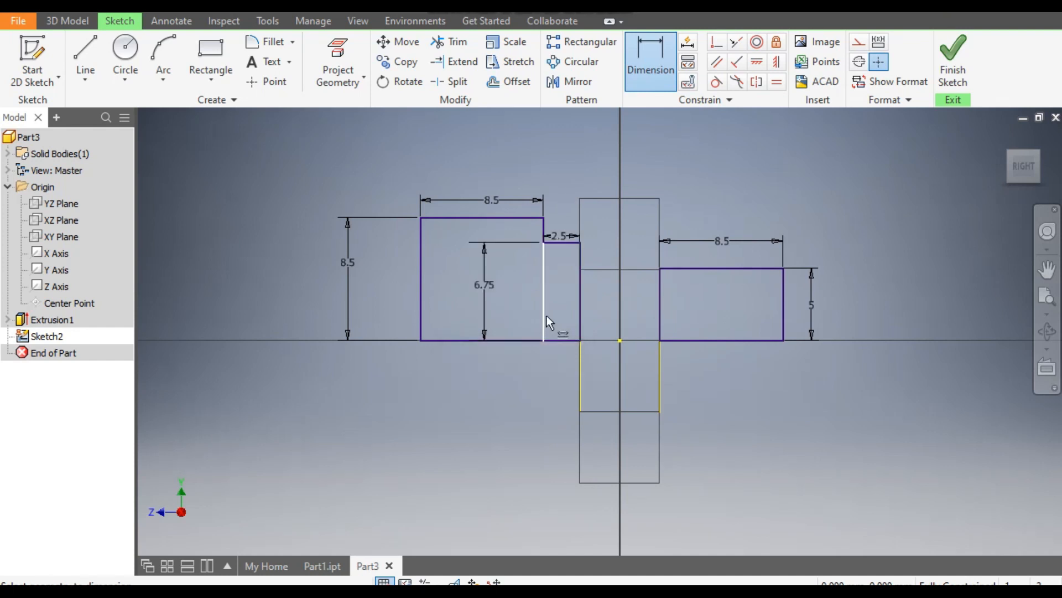
Step: Set the height dimension of the taller rectangle to 8 mm
click(573, 342)
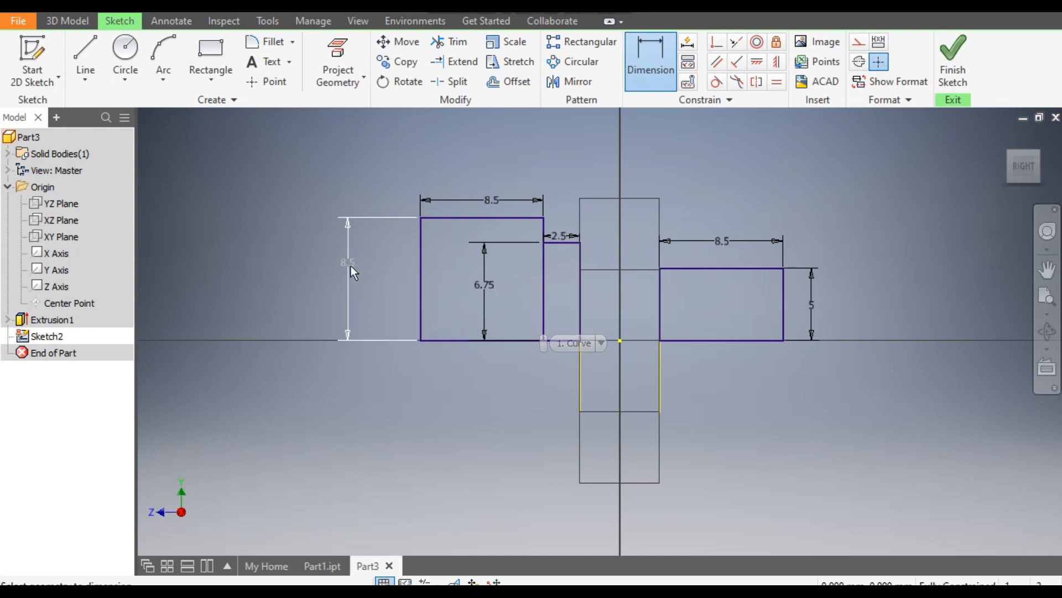
click(373, 271)
text(8)
key(Return)
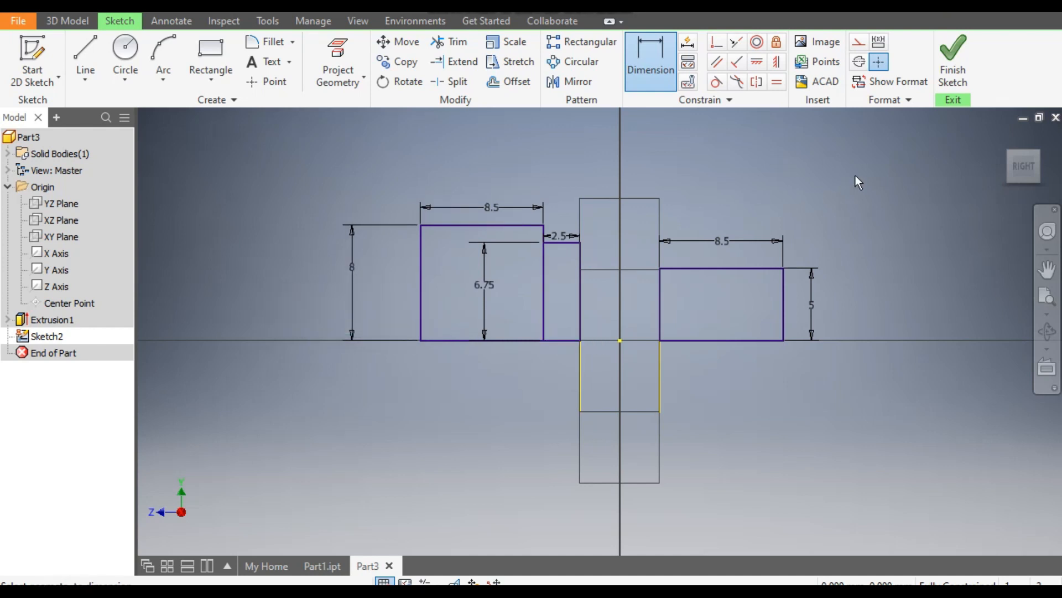
Step: Finish the sketch and revolve all three rectangles fully about their common base line, joining them to the hexagonal body
click(952, 60)
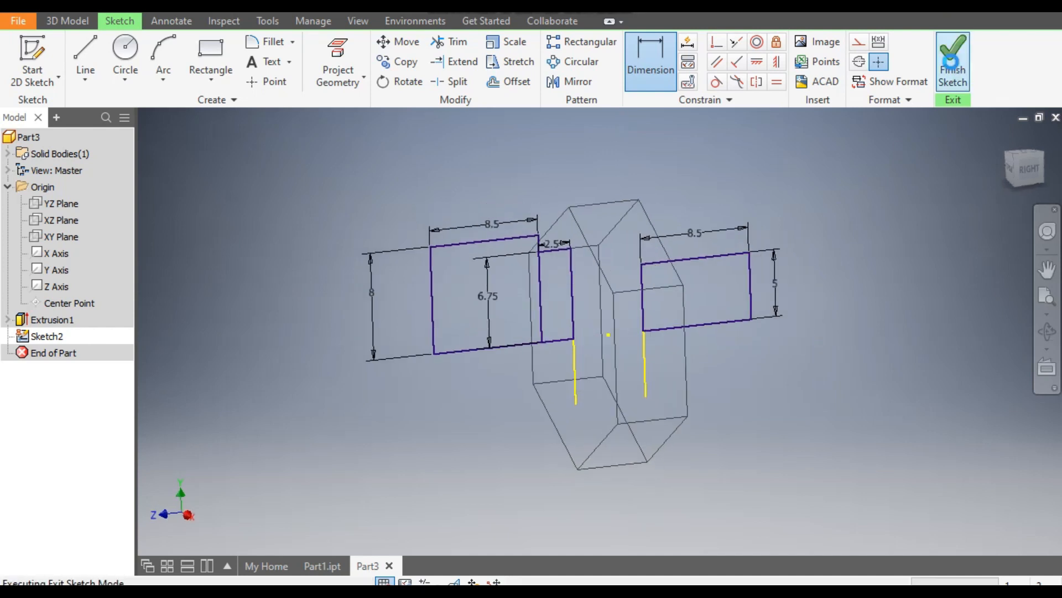
click(125, 55)
click(525, 320)
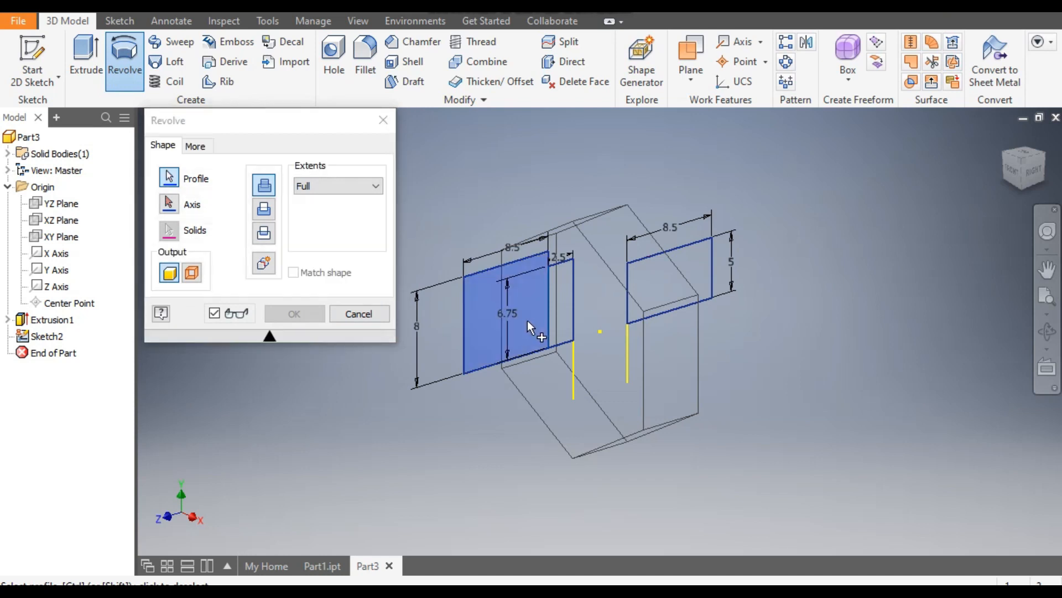
click(563, 290)
click(706, 269)
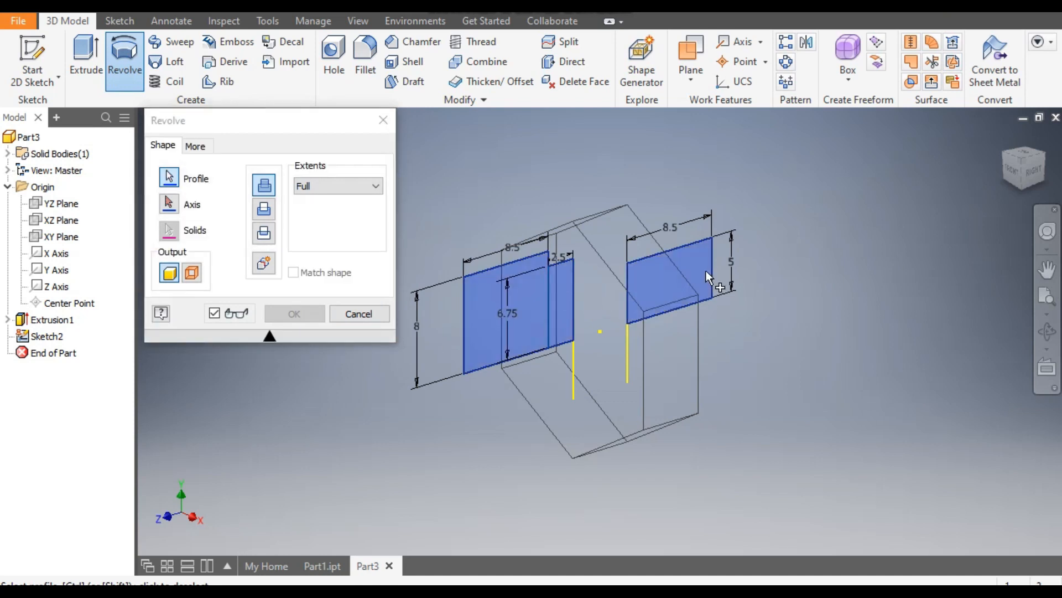
click(169, 204)
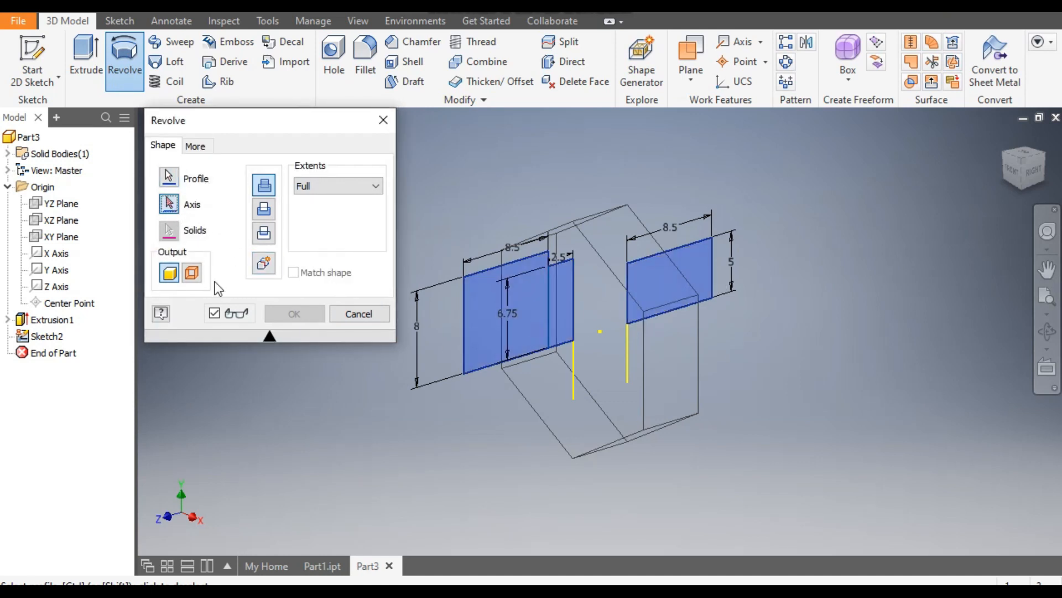
click(540, 352)
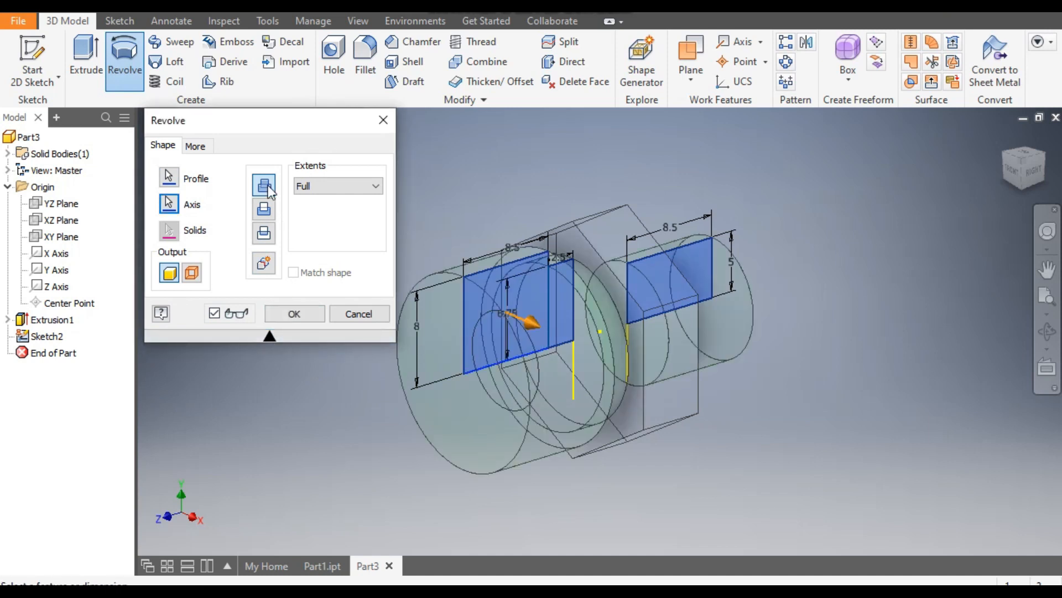
click(308, 311)
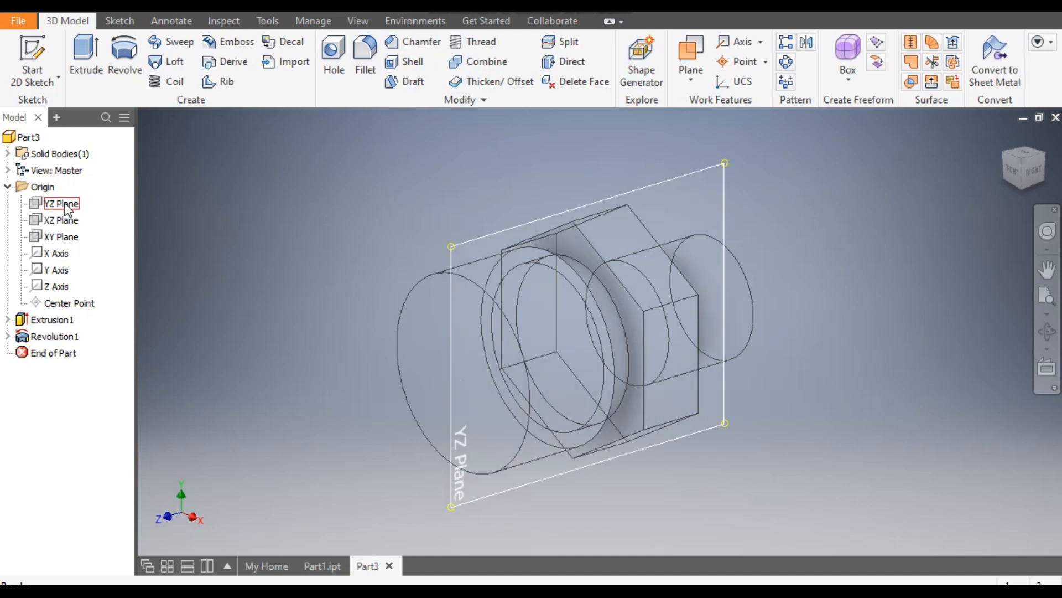
Step: Start a sketch on the origin YZ plane, turn the view so +Z points down, and project the larger cylinder's outer end edge
click(62, 203)
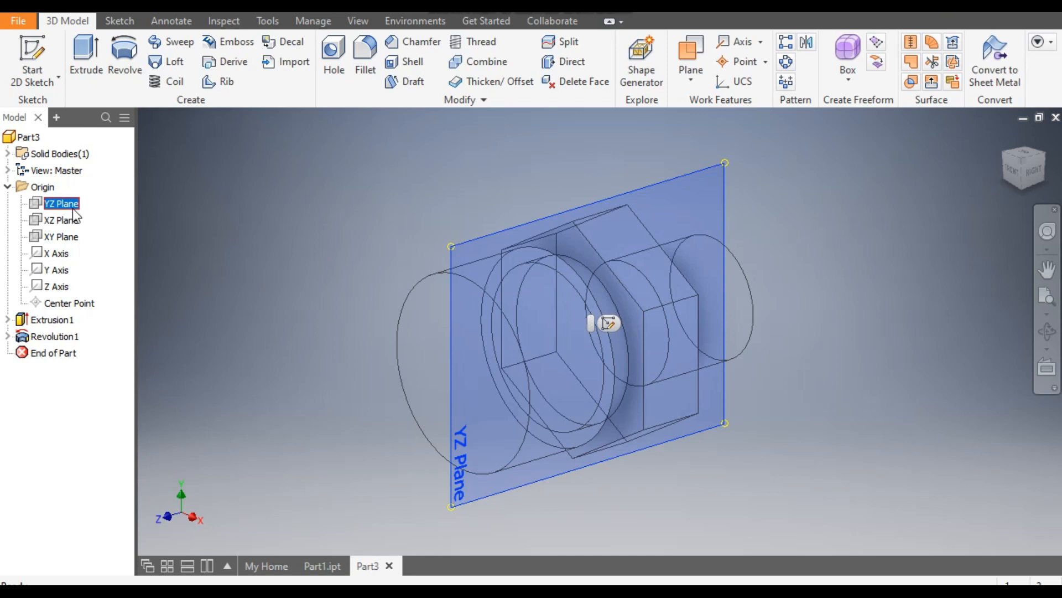
click(609, 323)
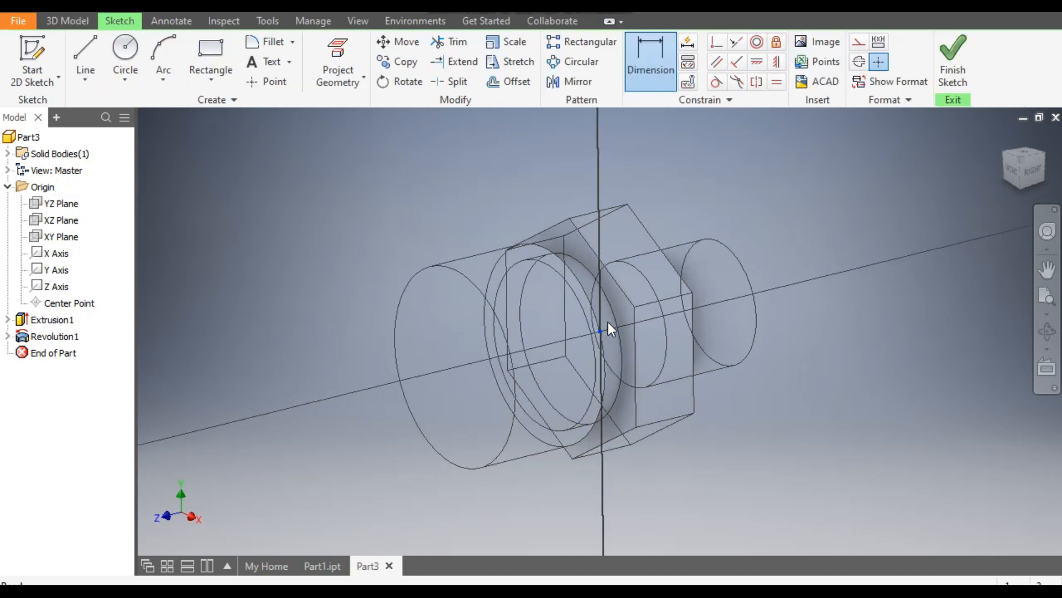
click(1038, 142)
middle_drag(882, 387, 899, 338)
scroll(688, 406, up, 4)
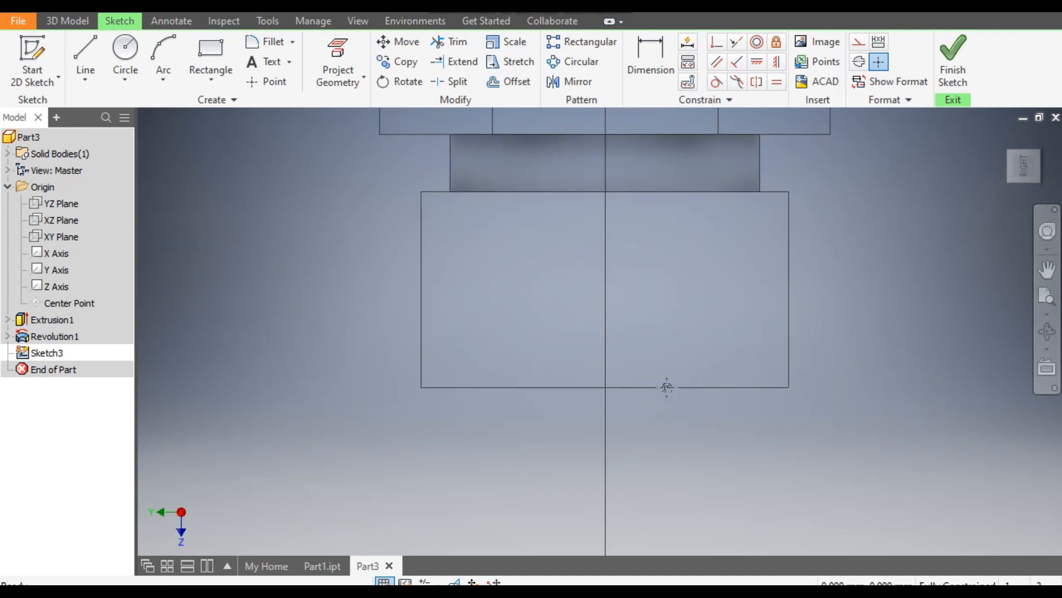
click(562, 461)
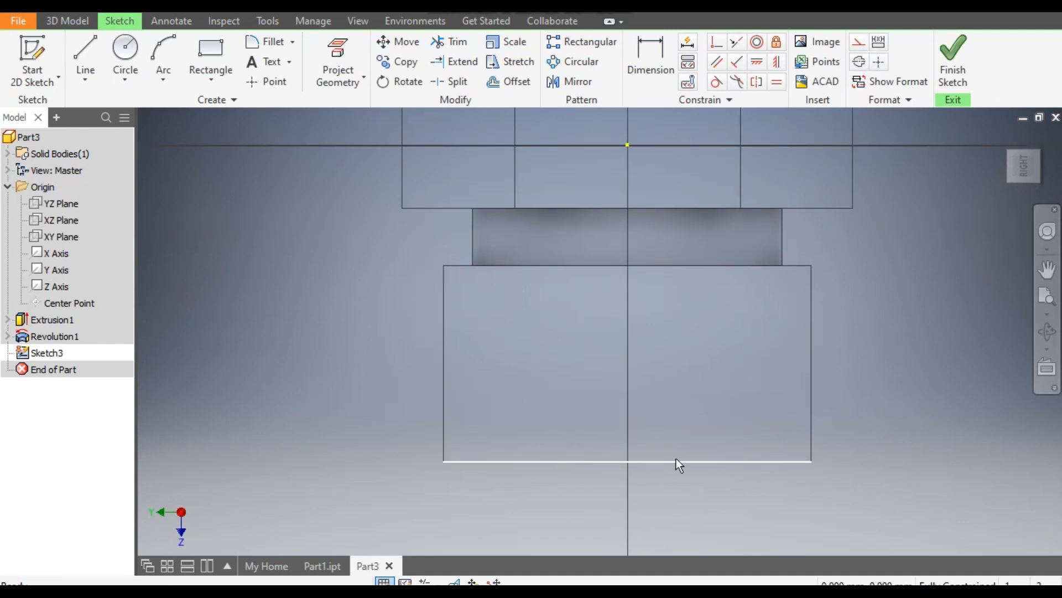
click(339, 70)
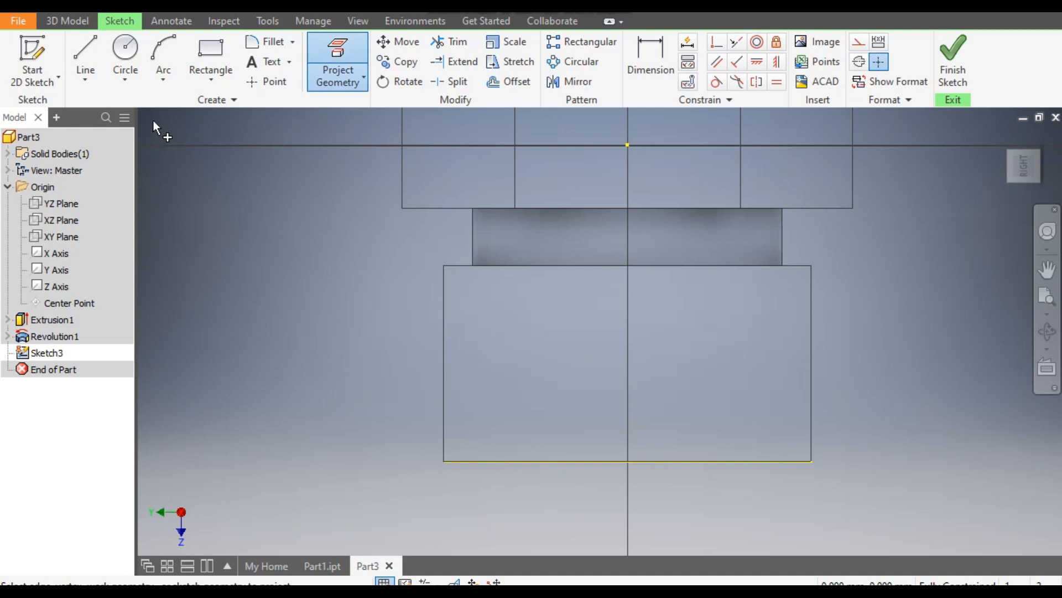
Step: Sketch a closed six-line half profile about 7.4 mm tall, with two sloped corners, between the projected end edge and the part's centre axis
click(87, 60)
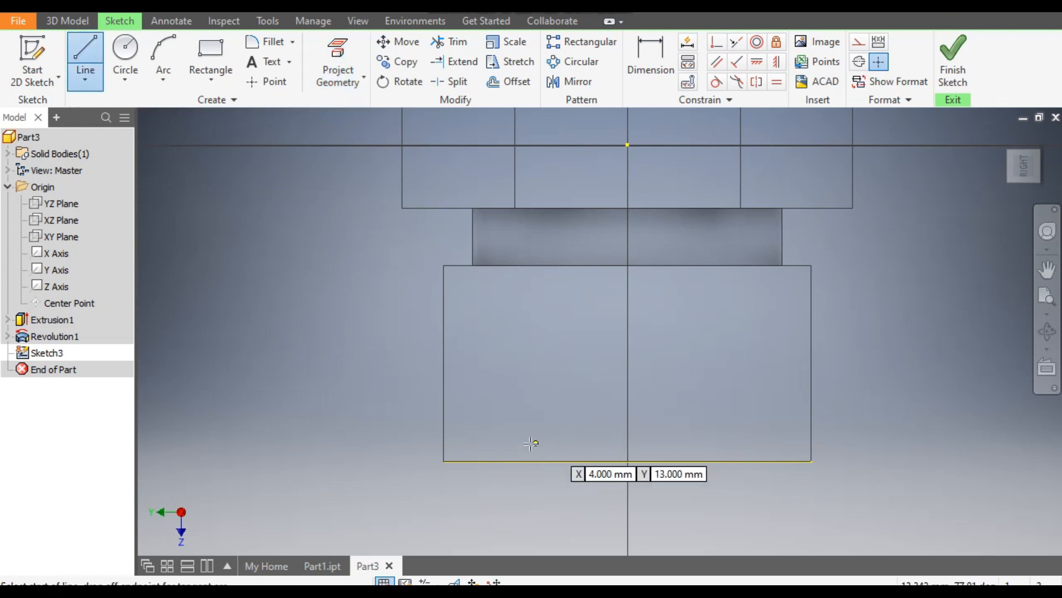
click(535, 422)
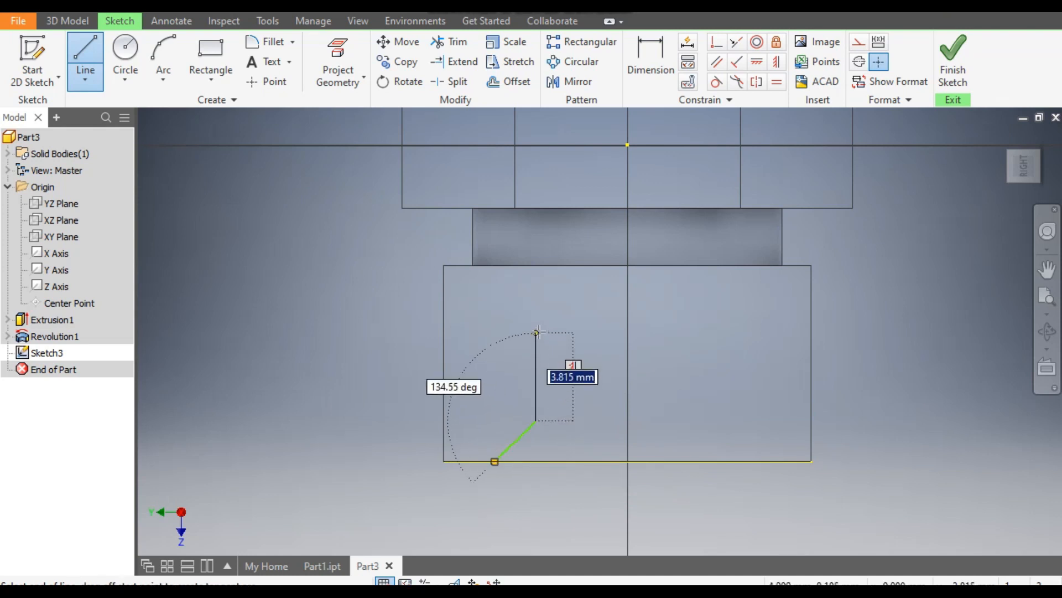
click(536, 322)
click(567, 290)
click(627, 289)
click(628, 461)
click(495, 461)
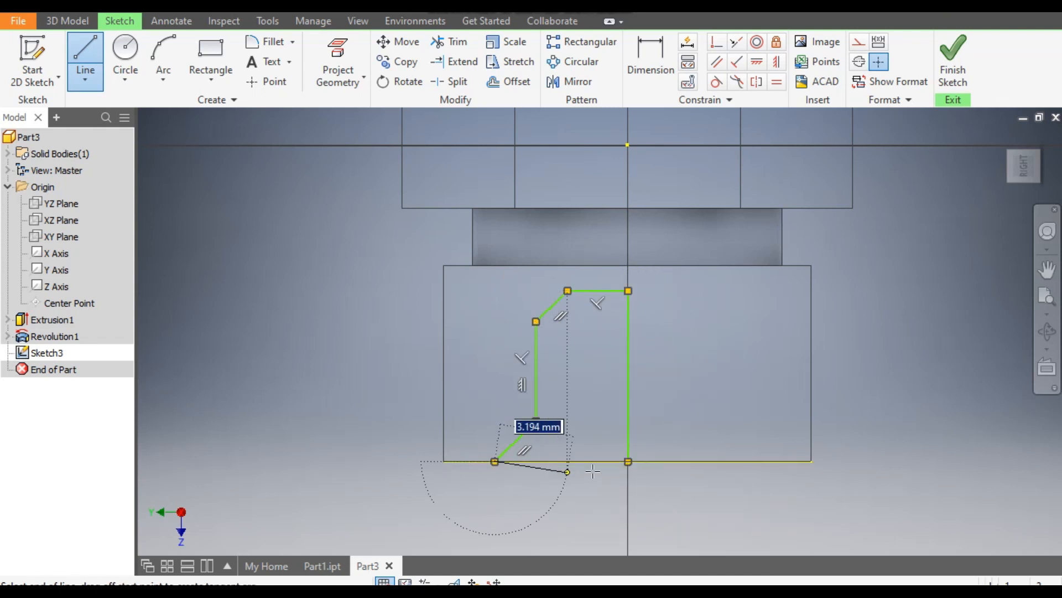
click(628, 461)
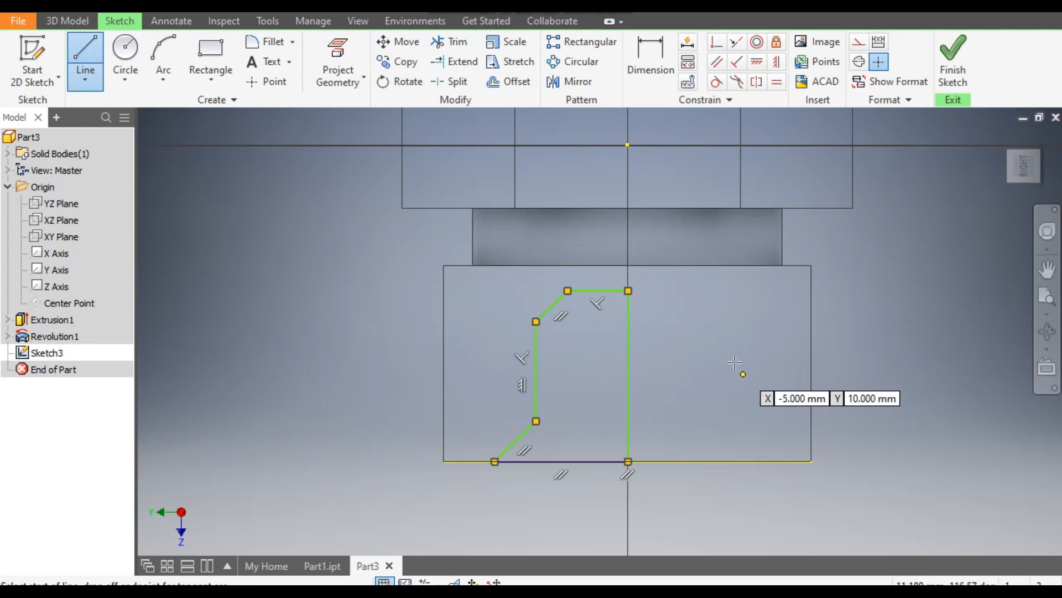
Step: Constrain the profile's centre line to be vertical
click(761, 64)
click(776, 62)
click(628, 307)
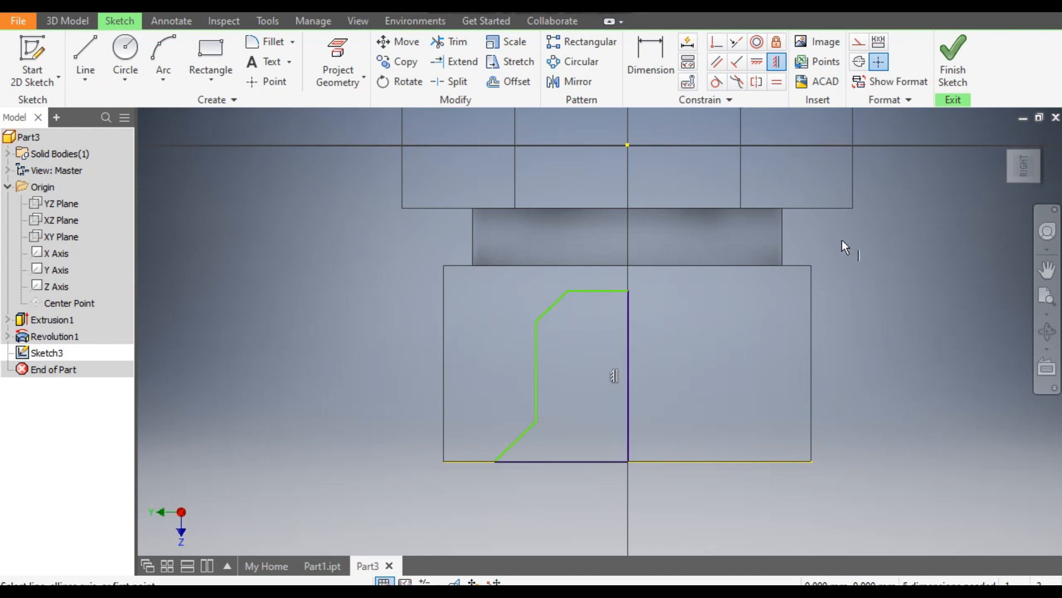
key(Escape)
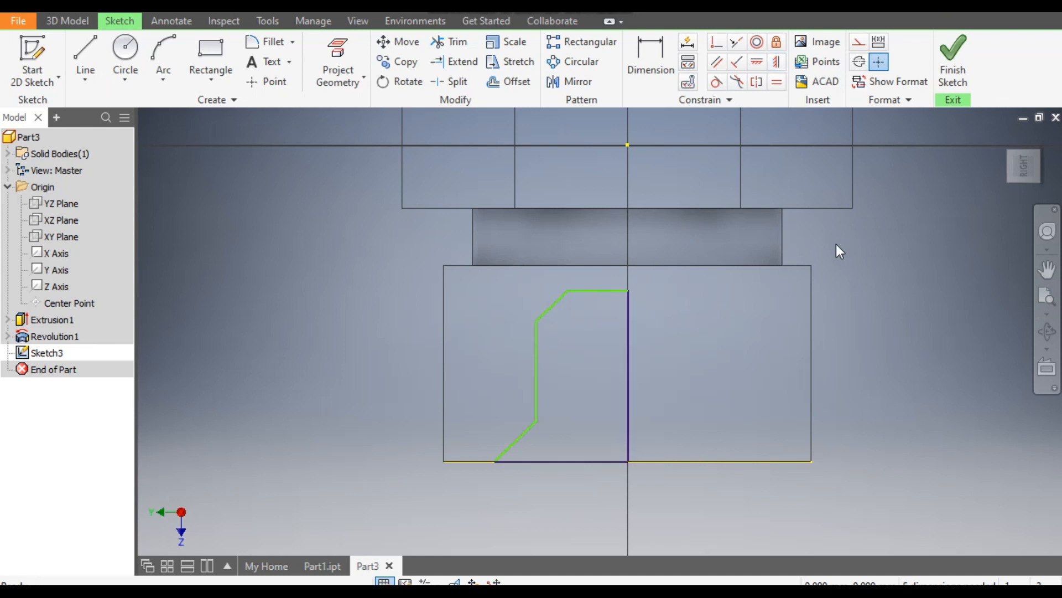
Step: Dimension the profile's centre line to a length of 9.32 mm
click(651, 59)
click(627, 311)
click(655, 332)
text(9.3)
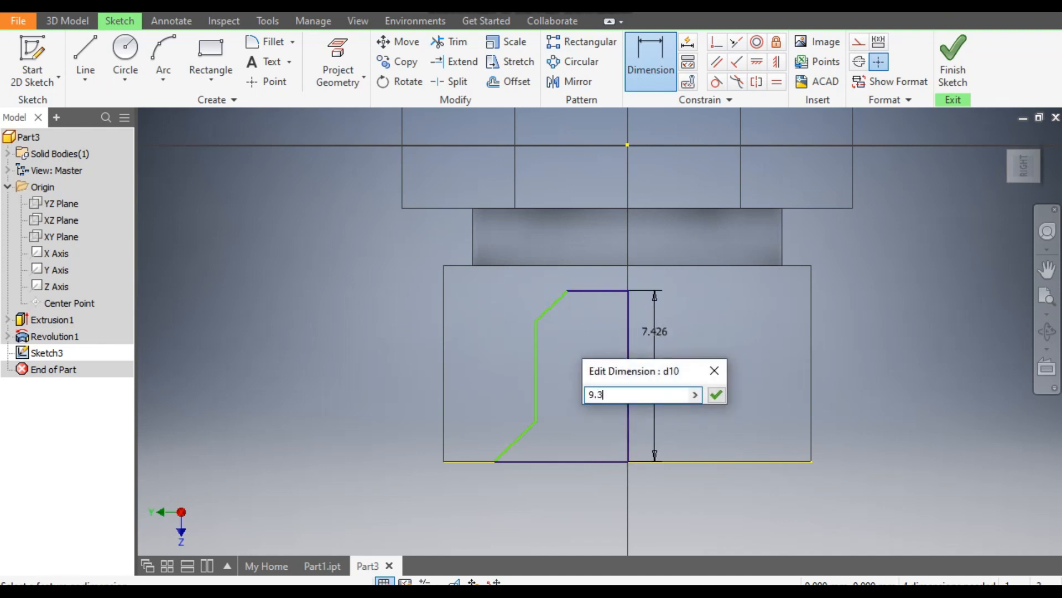
text(2)
key(Return)
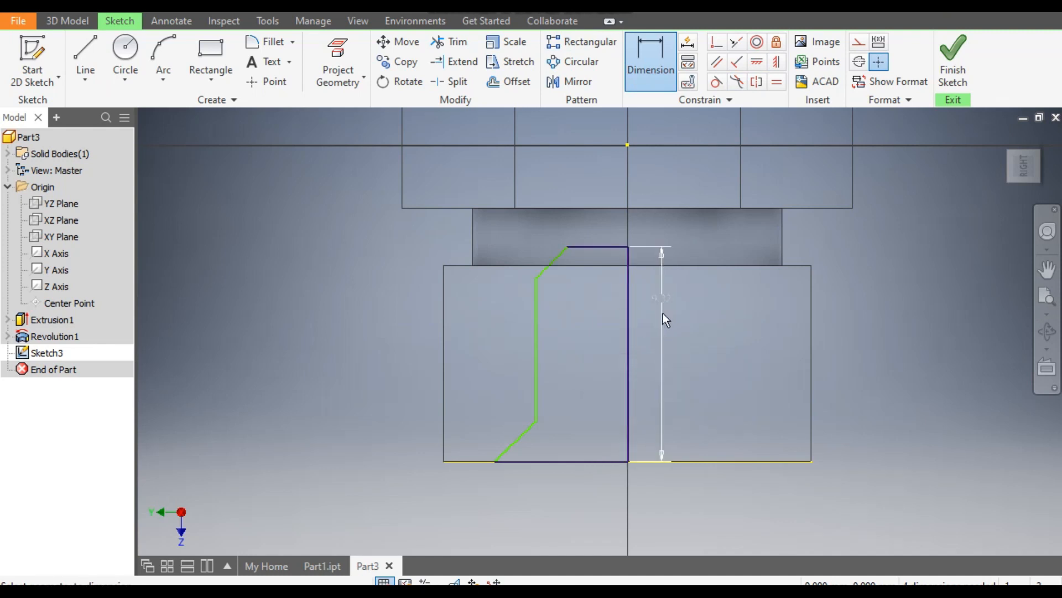
Step: Dimension the profile's short upper horizontal line to 2 mm
click(605, 254)
click(626, 237)
text(2)
key(Return)
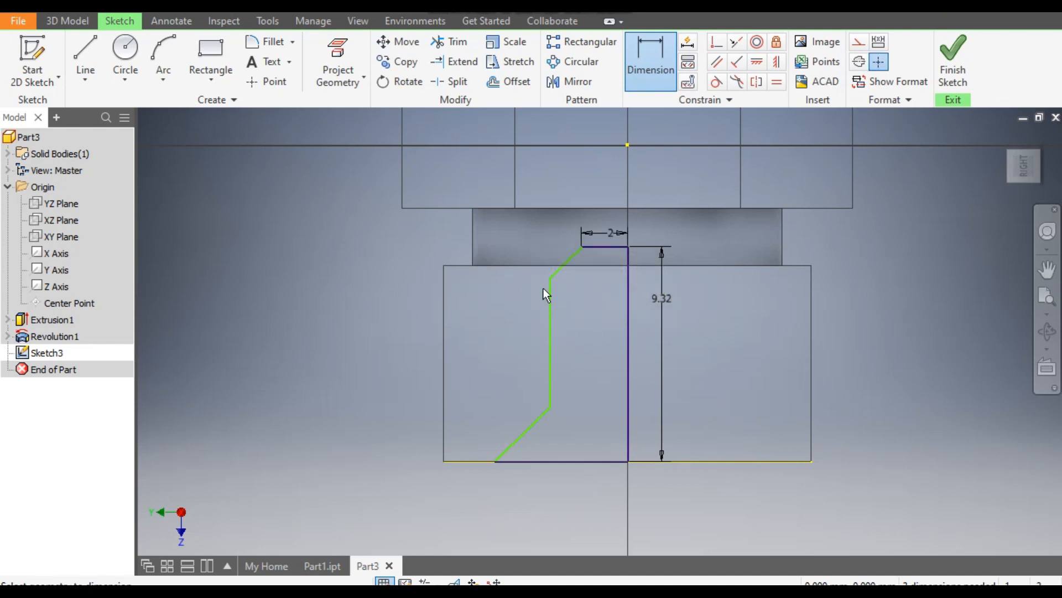
Step: Set the angle between the lower sloped line and the profile's base line to 60 degrees
click(539, 422)
click(550, 461)
click(557, 434)
text(60)
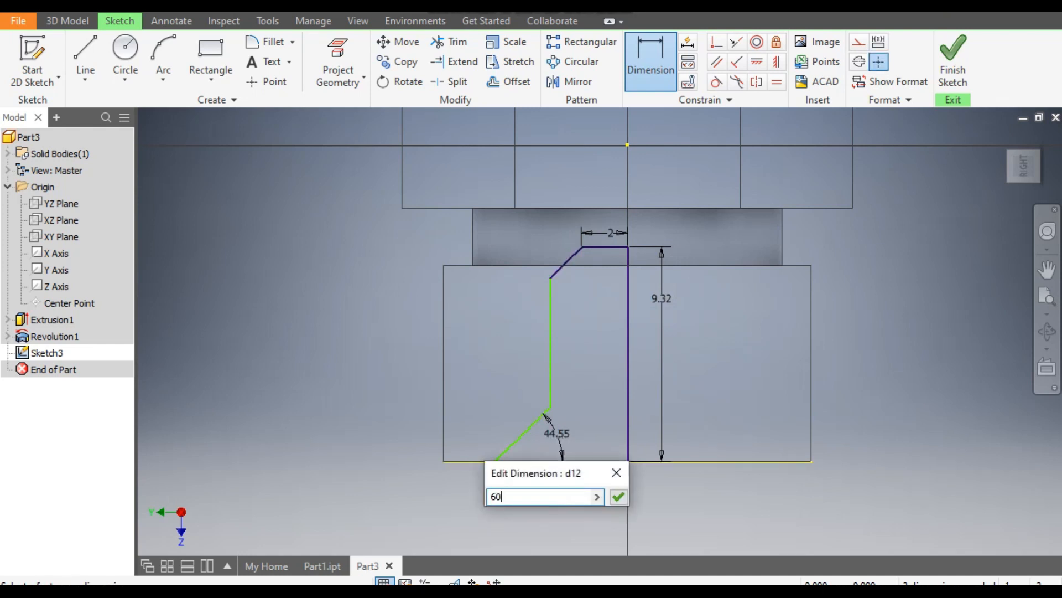
key(Return)
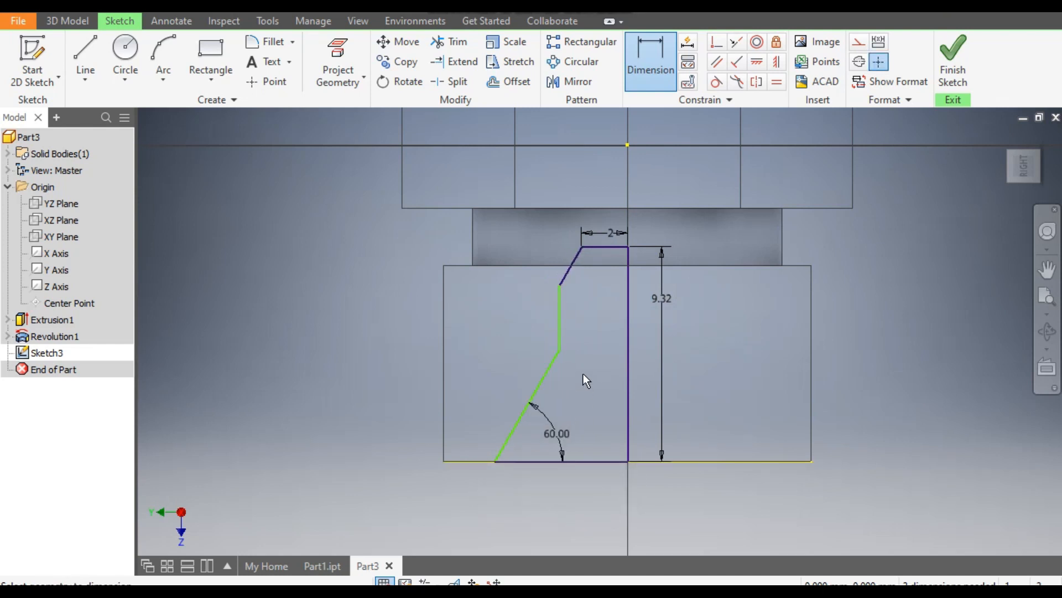
Step: Dimension the height from the end edge to the upper end of the profile's outer vertical line as 7 mm
click(547, 461)
click(399, 413)
text(7.6464639)
key(Return)
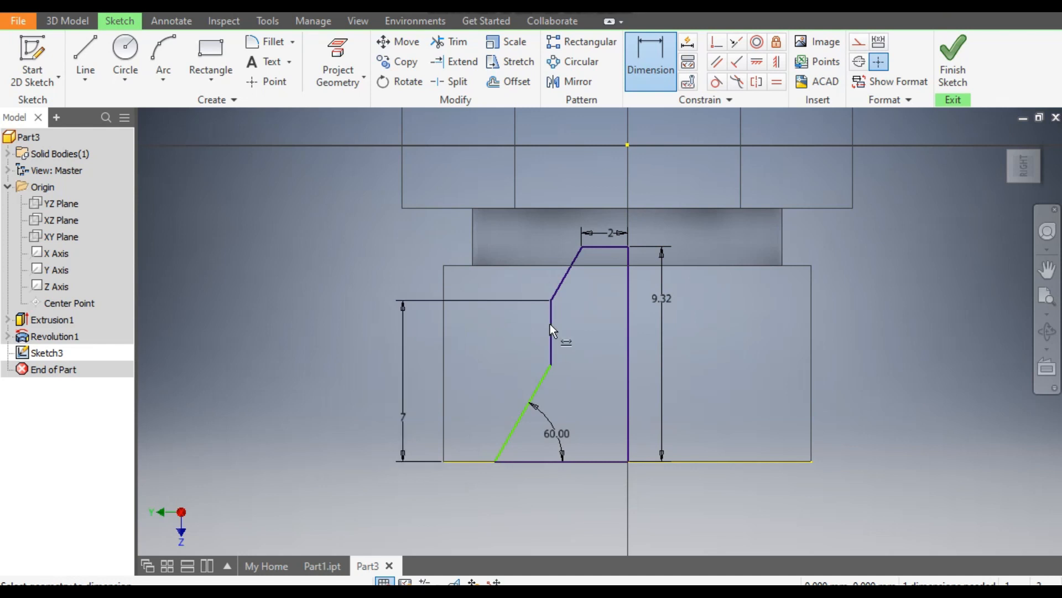
Step: Try to dimension the distance between the outer vertical line and the centre line
click(629, 331)
click(596, 329)
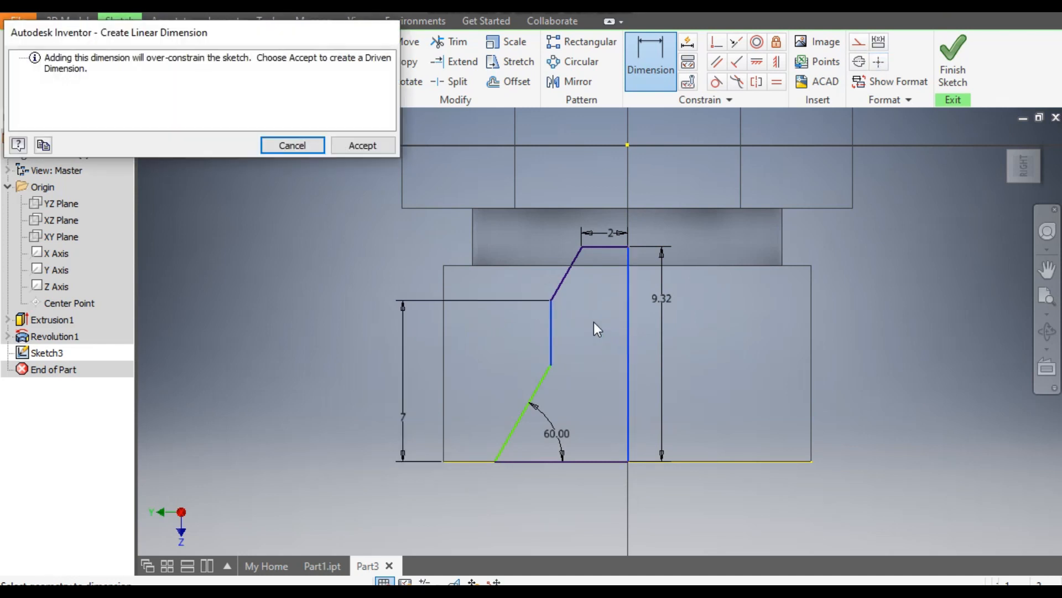
click(292, 145)
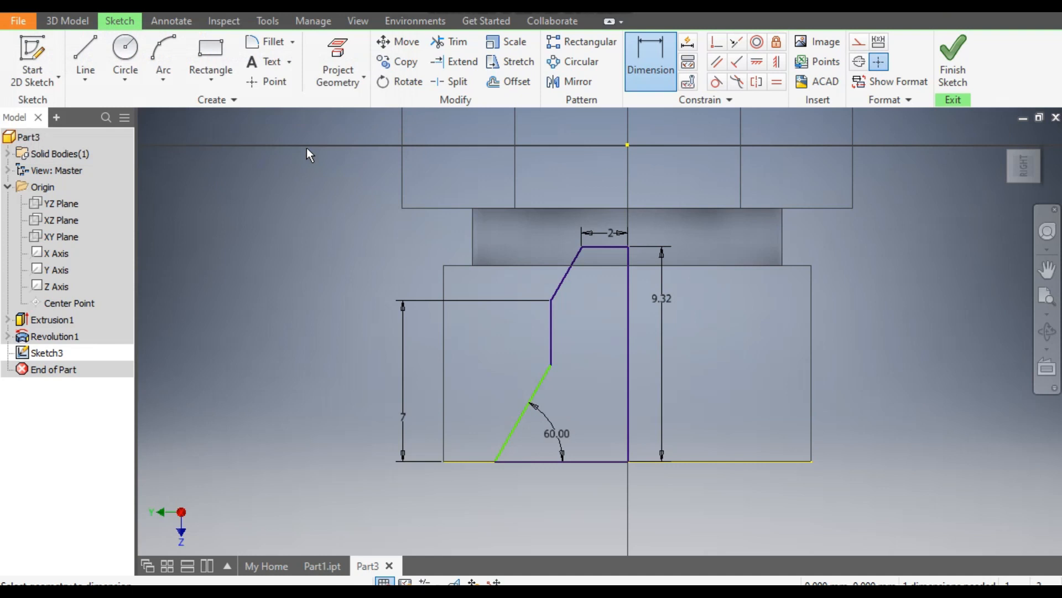
key(Escape)
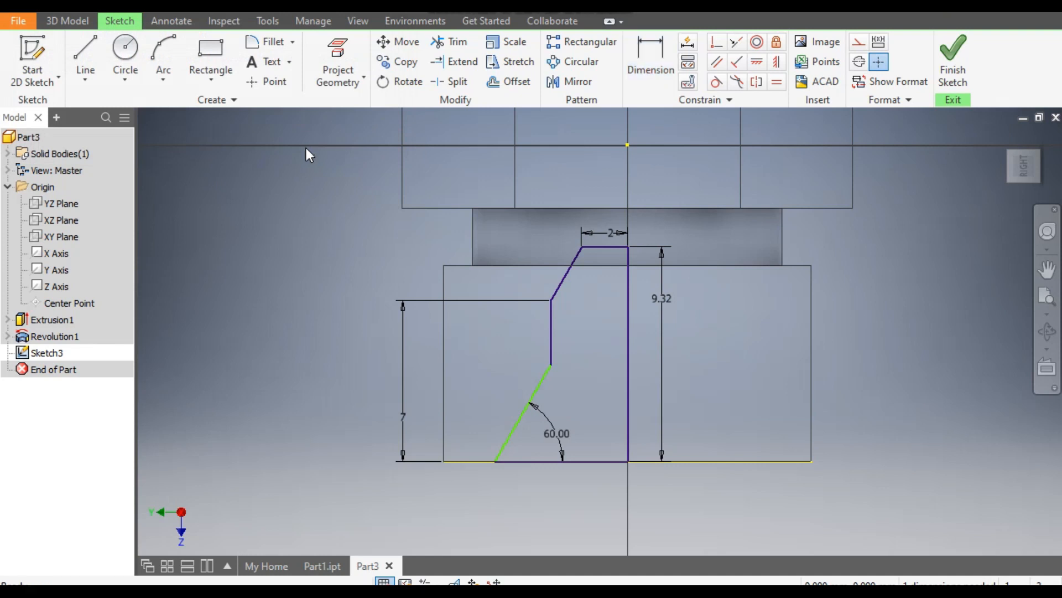
Step: Delete the lower sloped line and lengthen the outer vertical line downwards from its free end
click(542, 382)
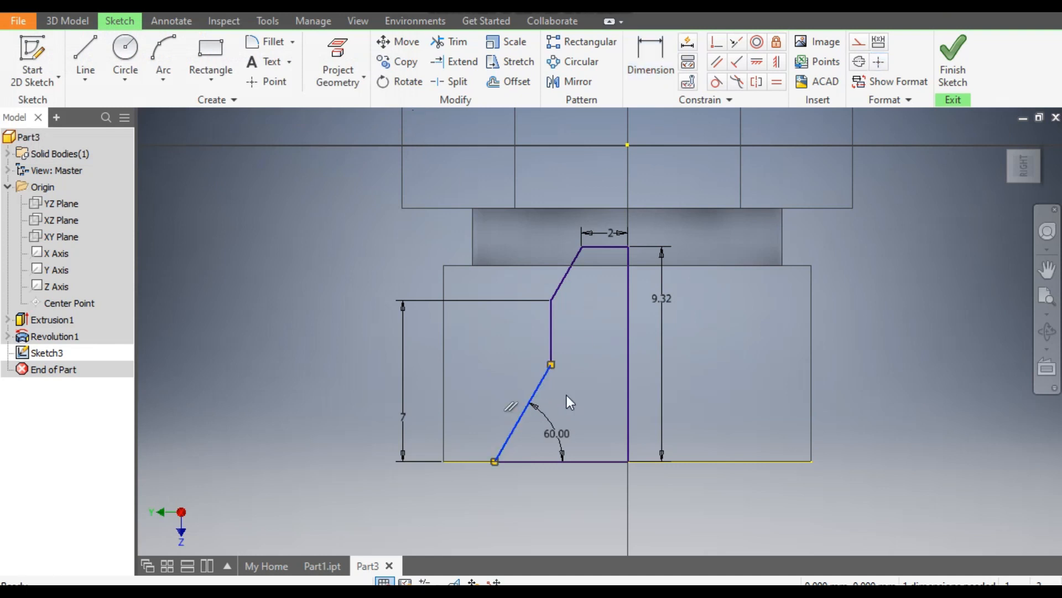
key(Delete)
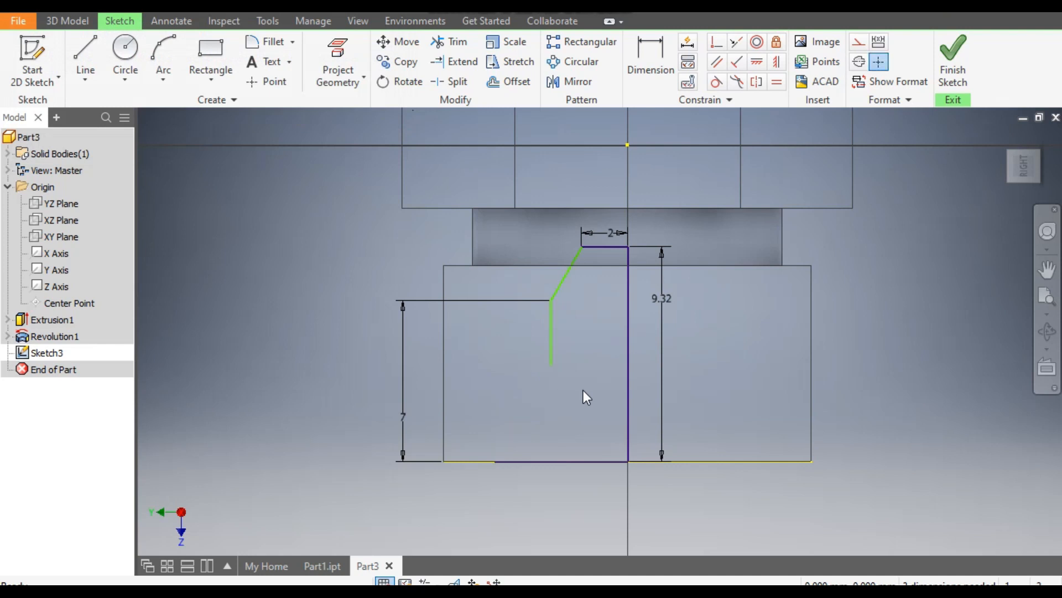
drag(552, 363, 550, 387)
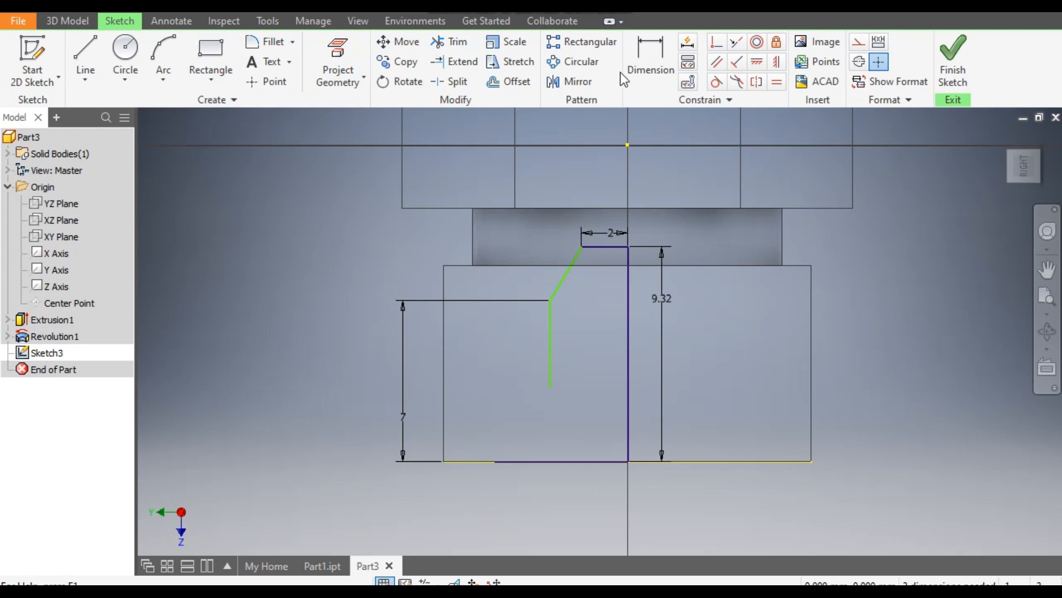
Step: Dimension the distance between the outer vertical line and the centre line as 5 mm
click(645, 55)
click(549, 333)
click(628, 338)
click(599, 343)
text(5)
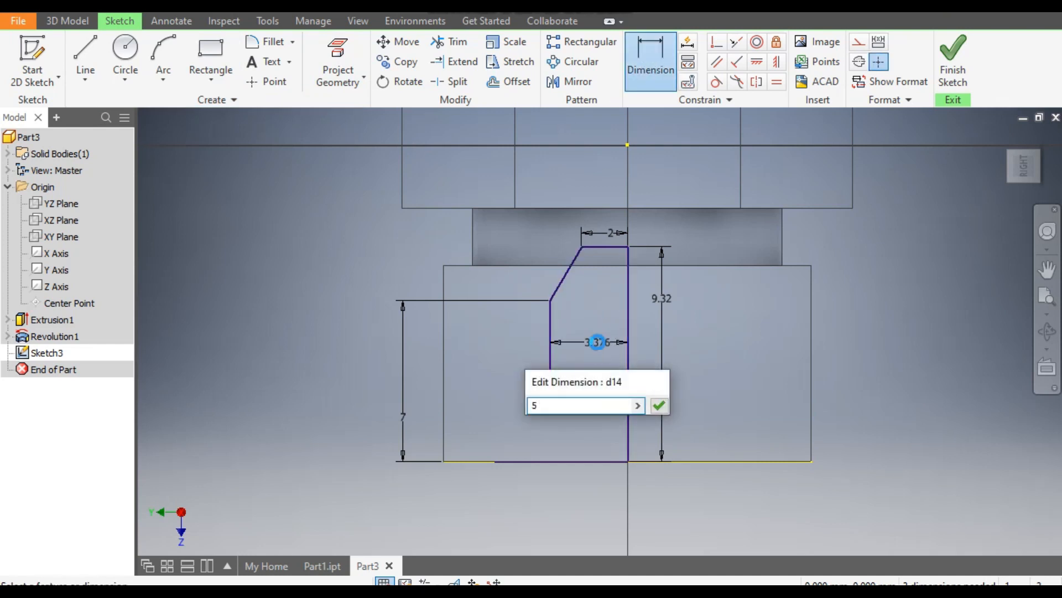
key(Return)
Step: Draw a new sloped line from the outer vertical line's lower end to the end edge, about 7.3 mm from the centre line
key(l)
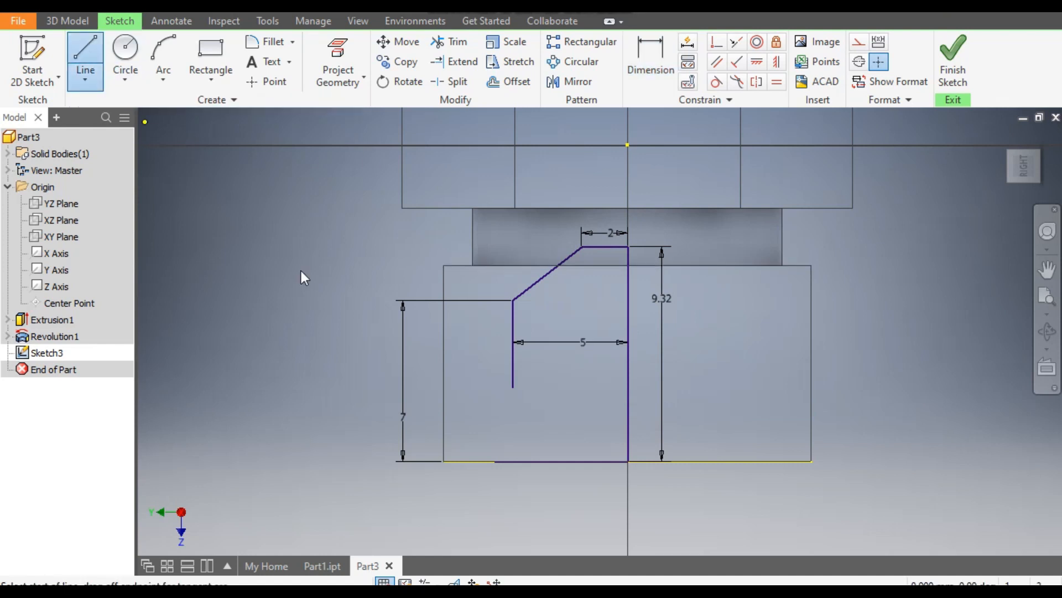
click(513, 387)
double_click(460, 460)
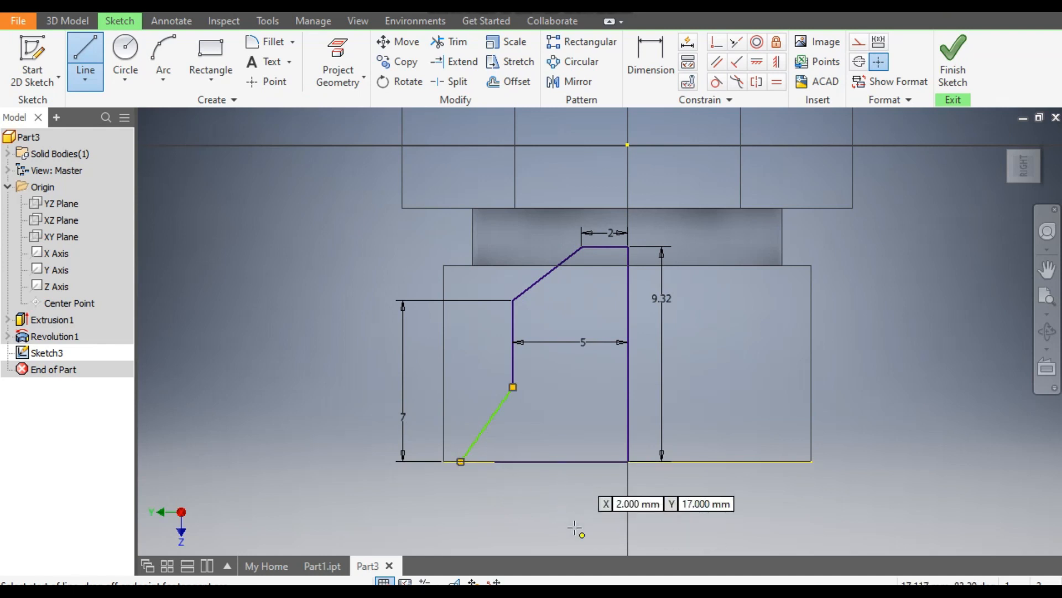
key(Escape)
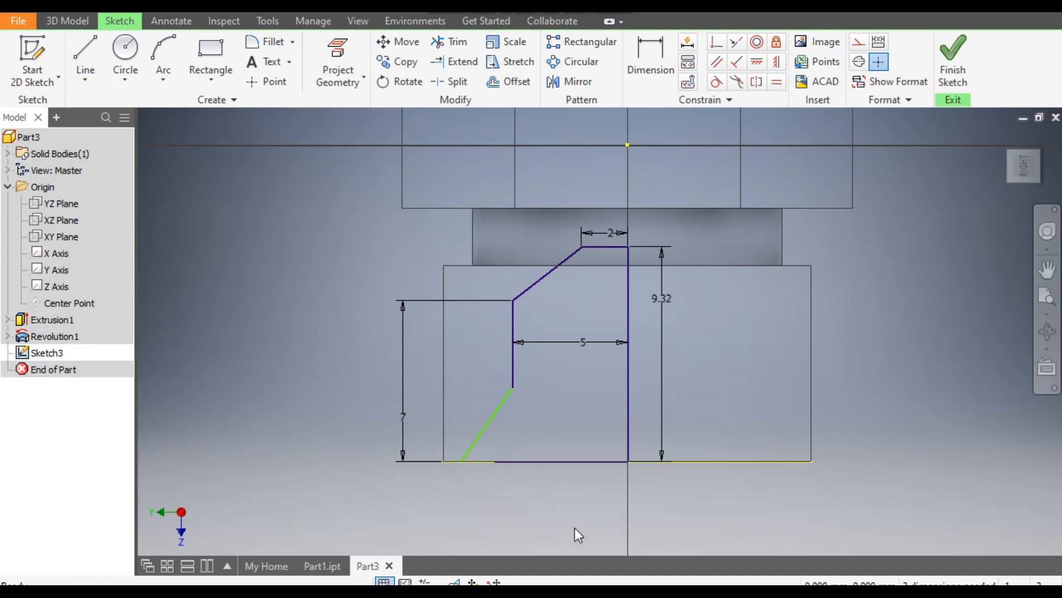
Step: Dimension the distance from the new sloped line's lower end to the centre line as 6 mm
click(651, 61)
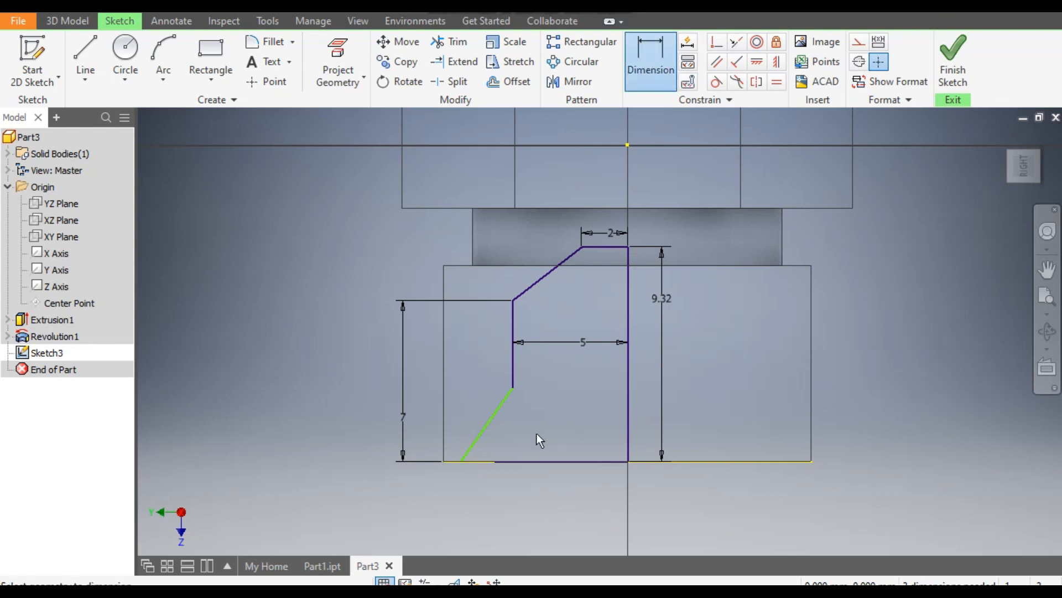
click(460, 462)
click(629, 442)
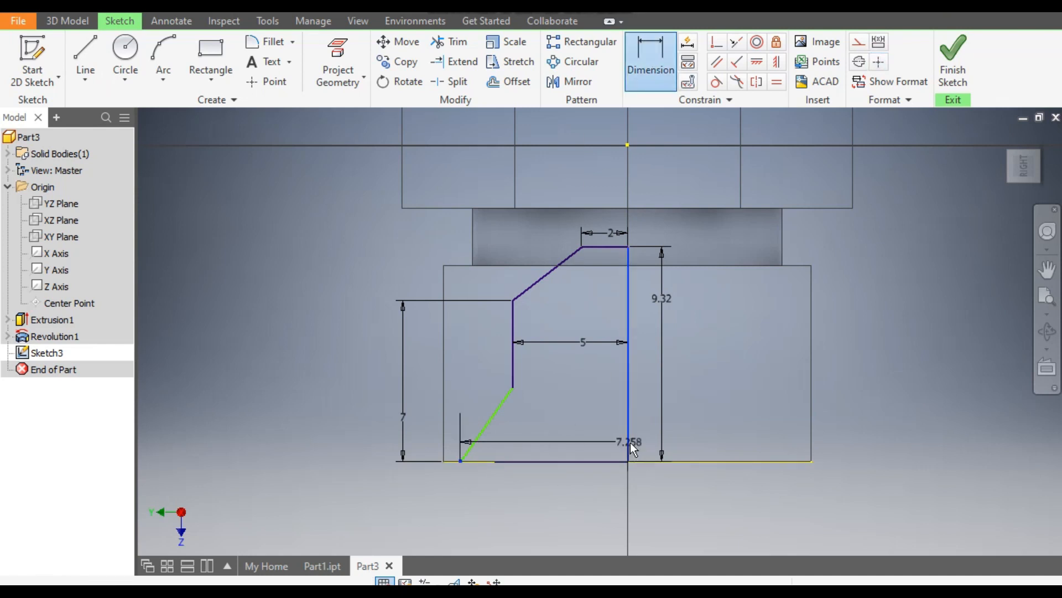
click(582, 498)
text(6)
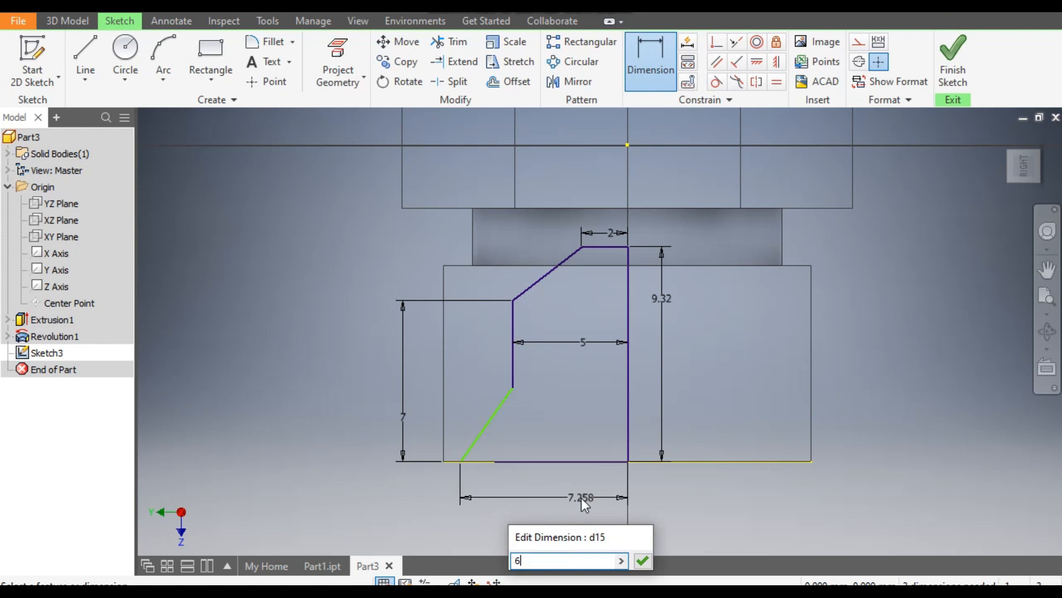
key(Return)
Step: Set the angle between the new sloped line and the end edge to 60 degrees
click(541, 460)
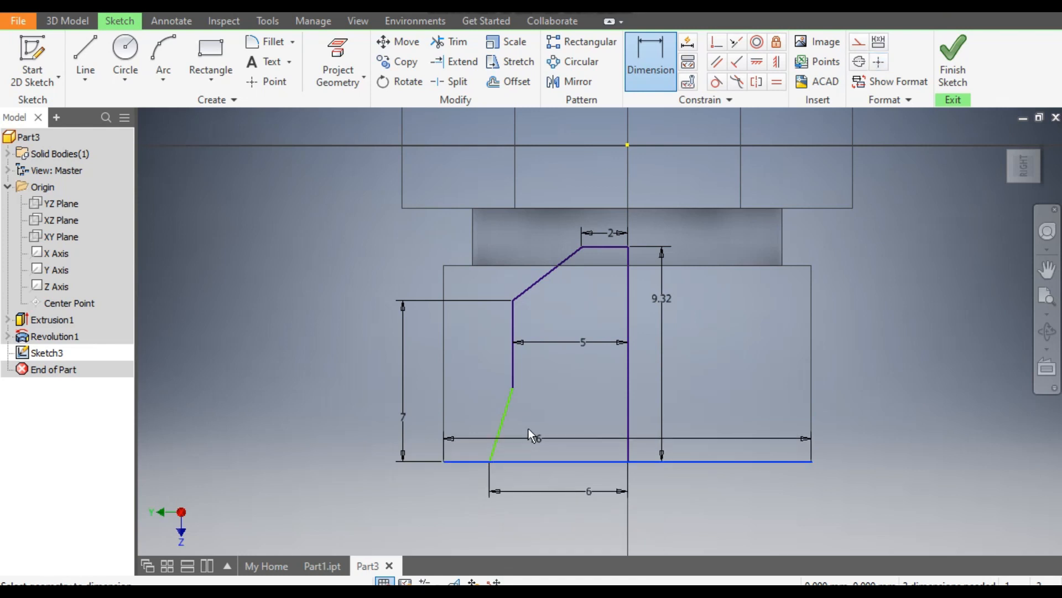
click(528, 429)
text(60)
key(Return)
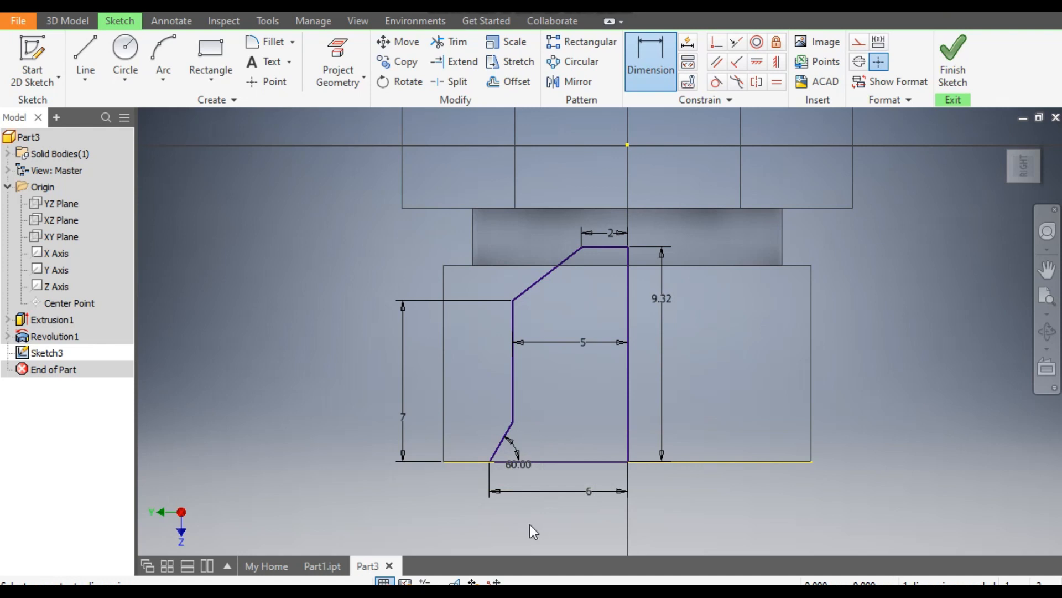
Step: Extend the base line's free endpoint to the lower end of the sloped line, closing the profile
scroll(497, 470, up, 5)
key(Escape)
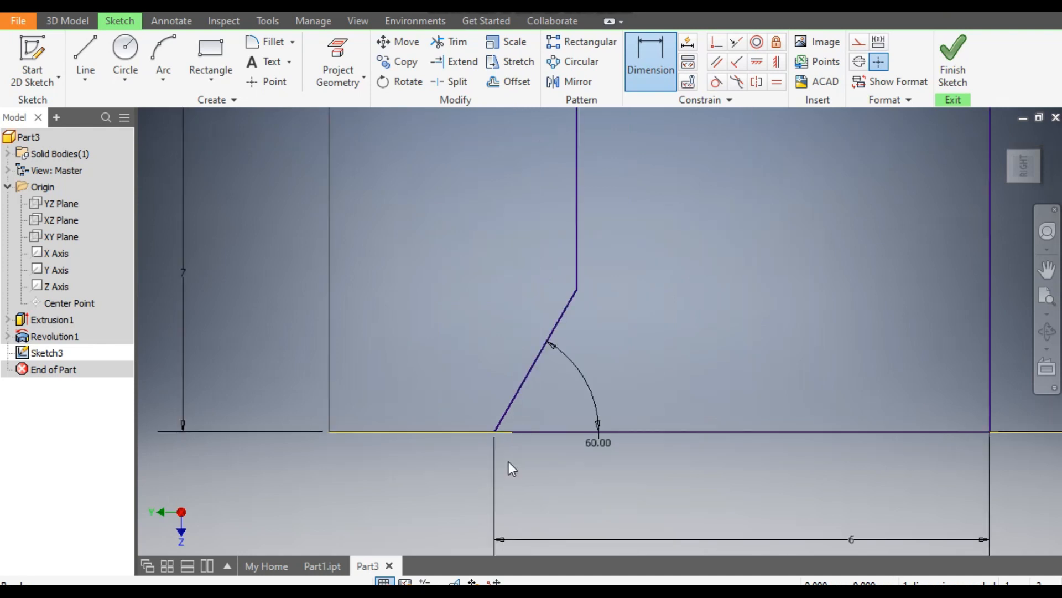
drag(510, 433, 495, 431)
scroll(467, 450, down, 4)
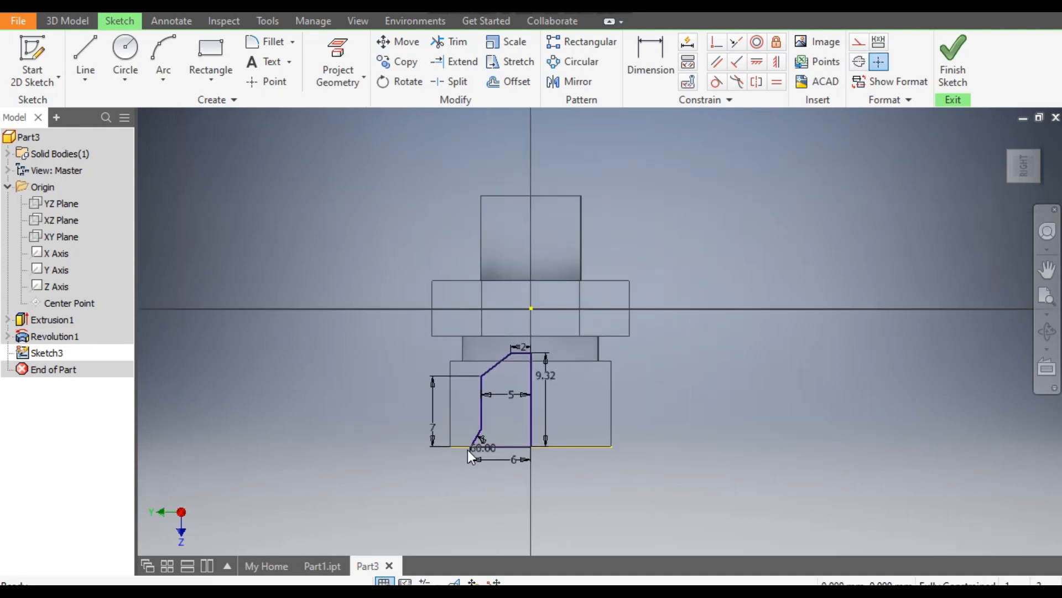
scroll(498, 442, up, 2)
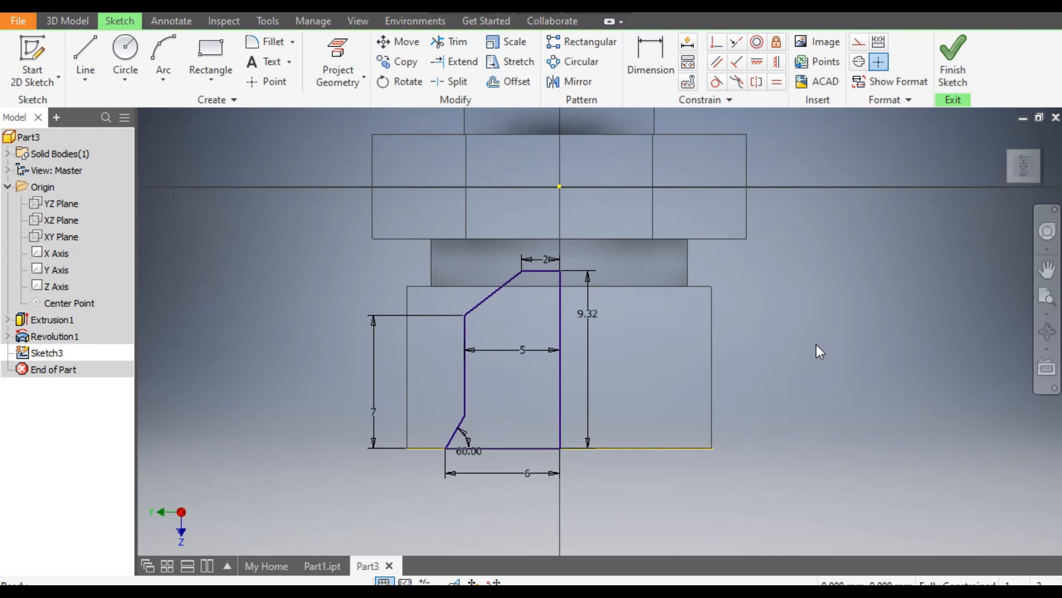
Step: Finish the sketch and revolve the profile fully about its centre line as a cut in the larger cylinder
click(953, 66)
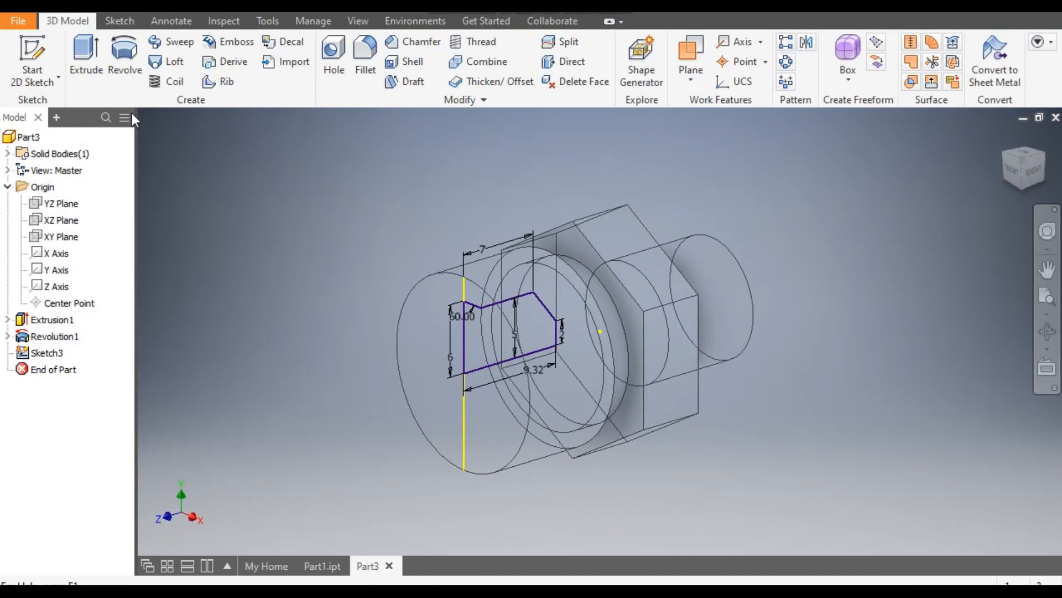
click(121, 66)
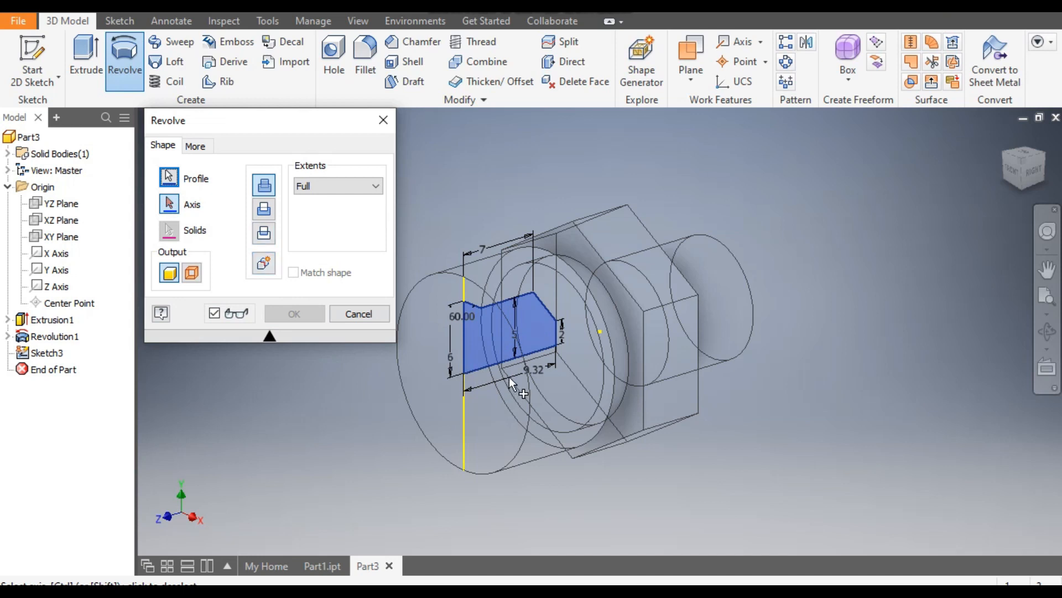
click(512, 359)
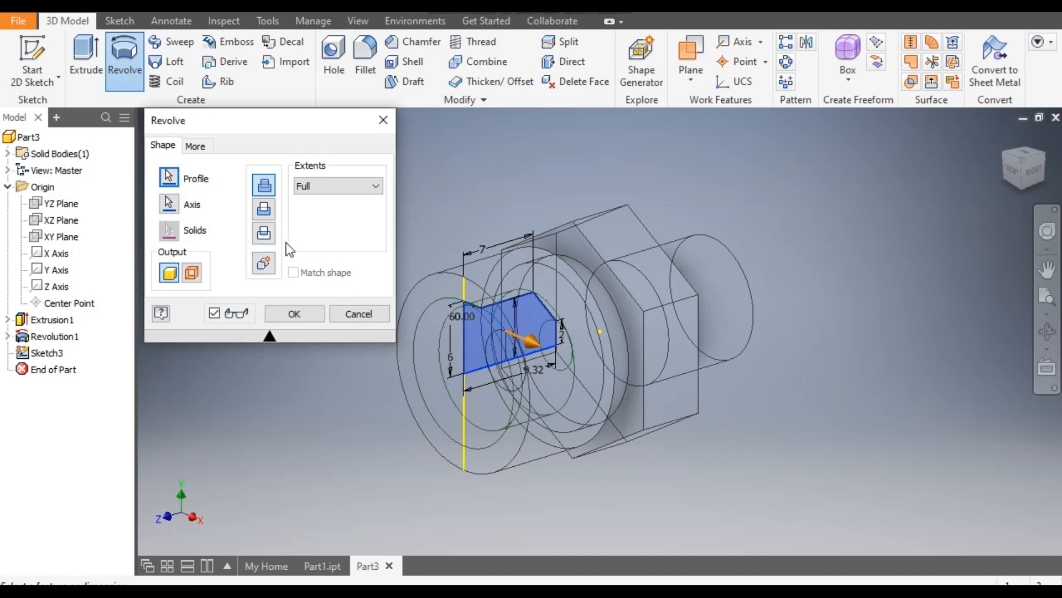
click(265, 212)
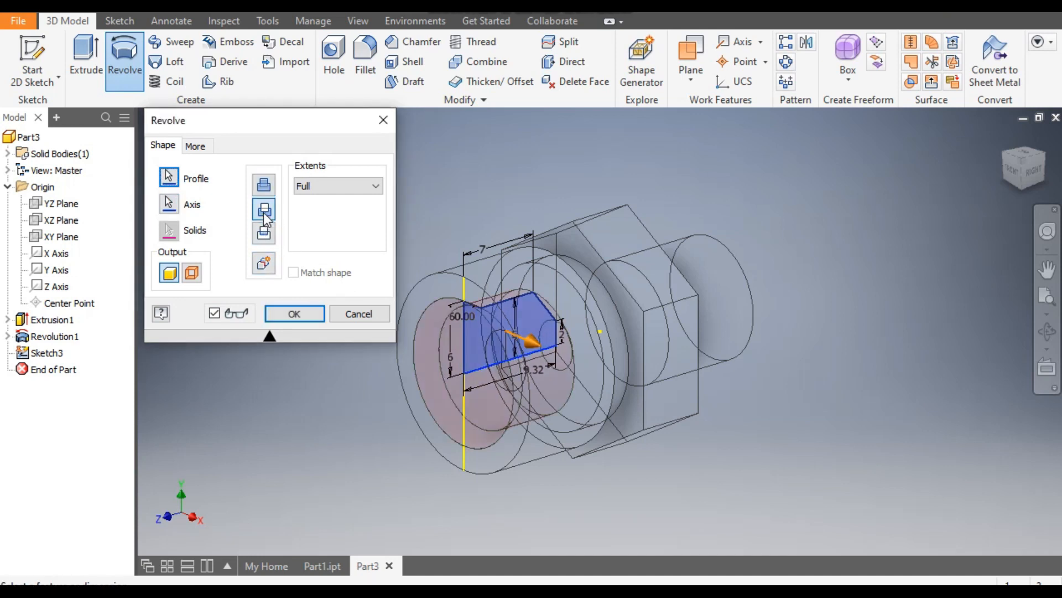
click(293, 313)
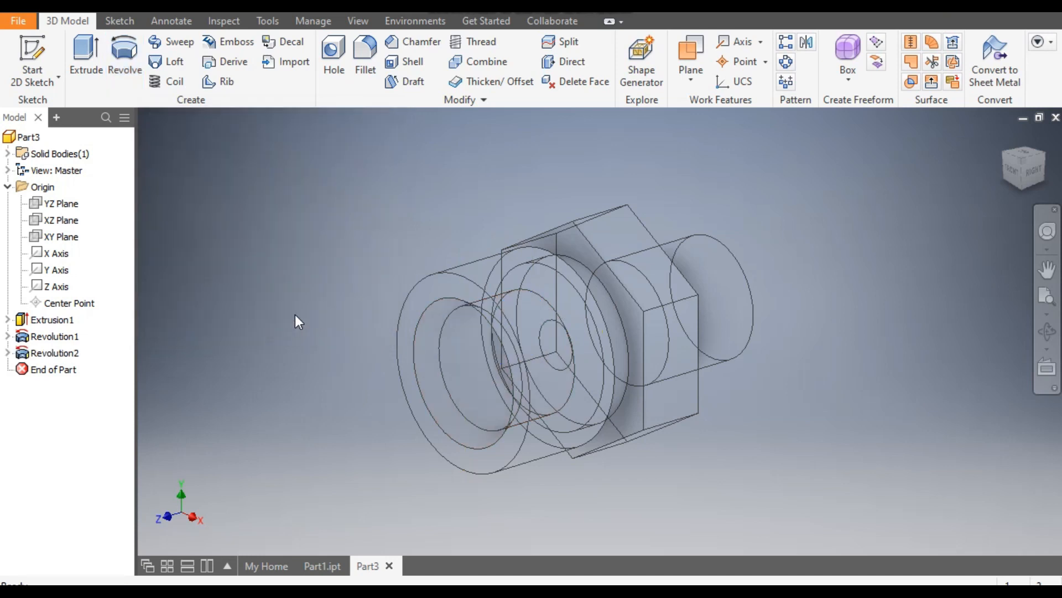
Step: Change the model's visual style from wireframe to shaded with visible edges
click(355, 22)
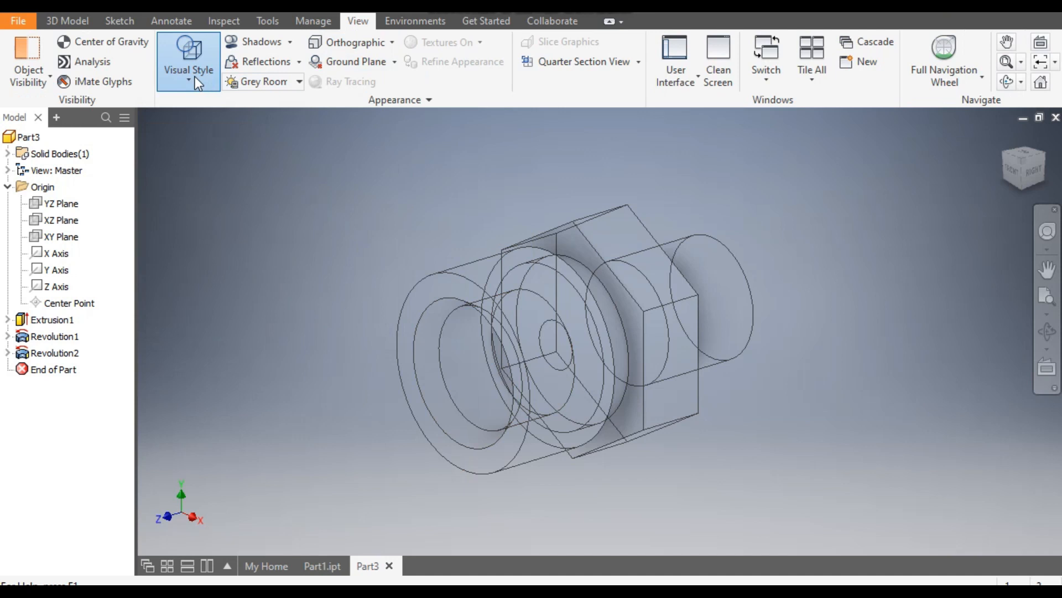
click(195, 76)
click(239, 169)
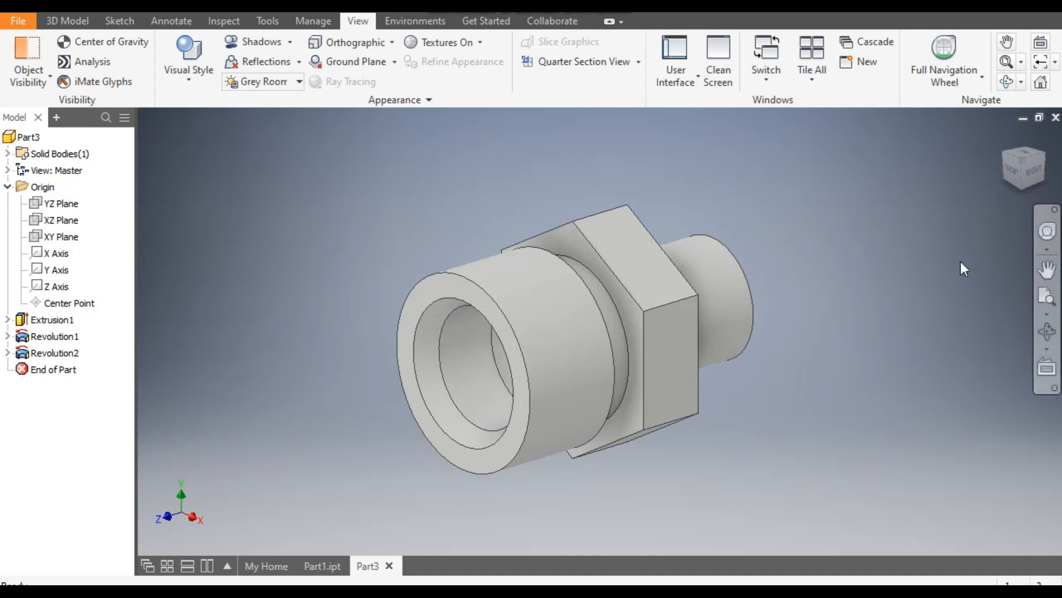
Step: Sketch a 4 mm diameter circle centred on the smaller cylinder's end face and finish the sketch
click(1041, 158)
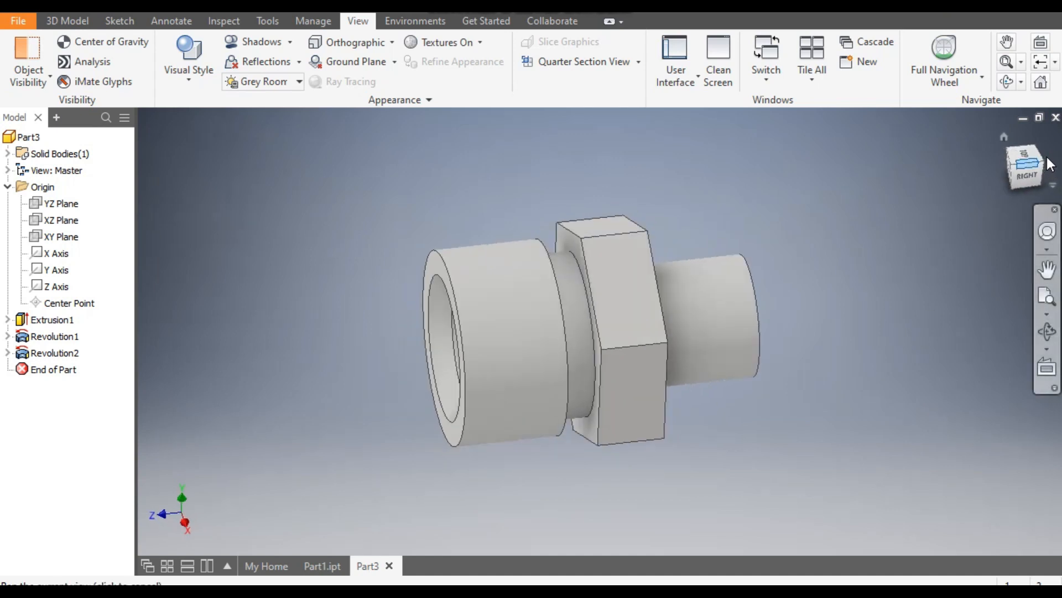
click(1039, 167)
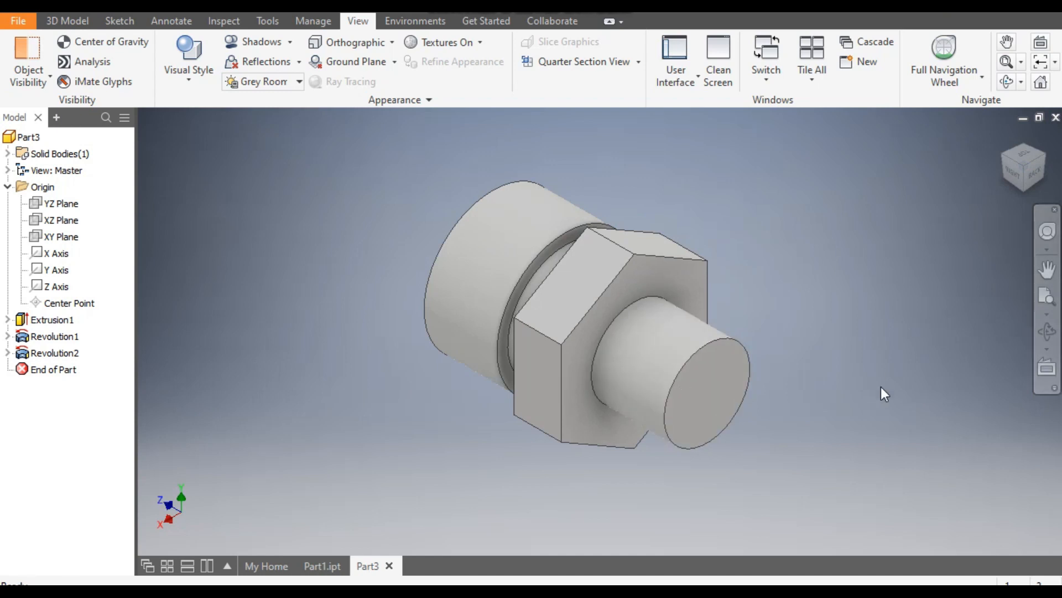
click(713, 382)
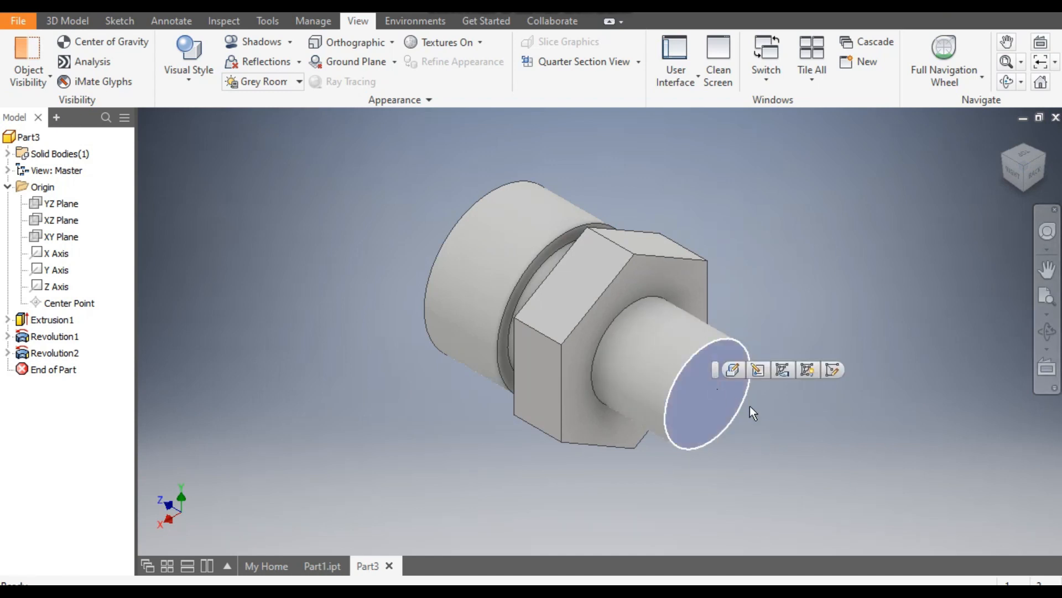
click(833, 370)
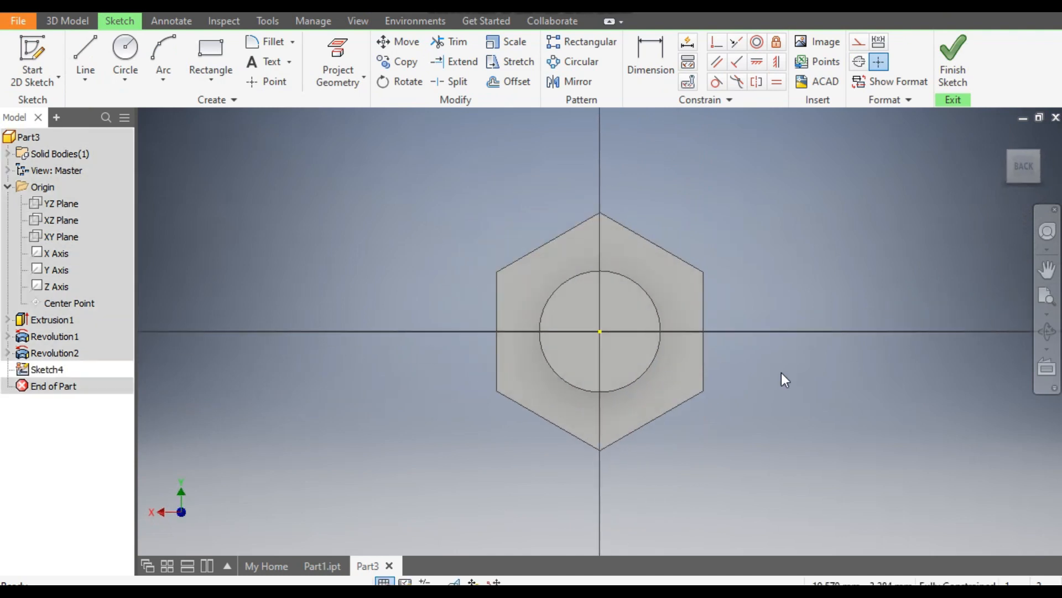
click(125, 49)
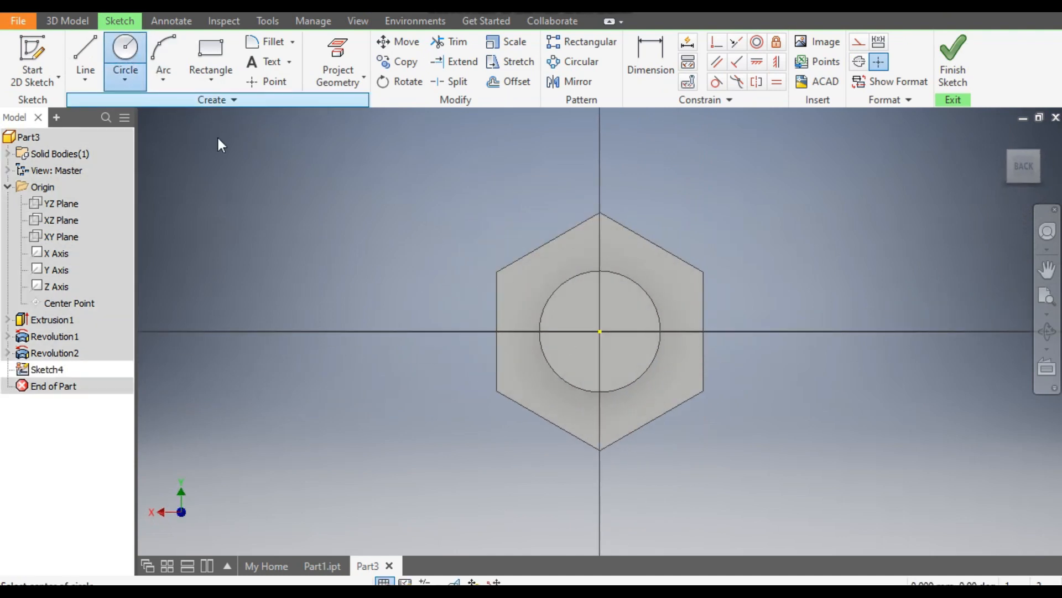
click(600, 331)
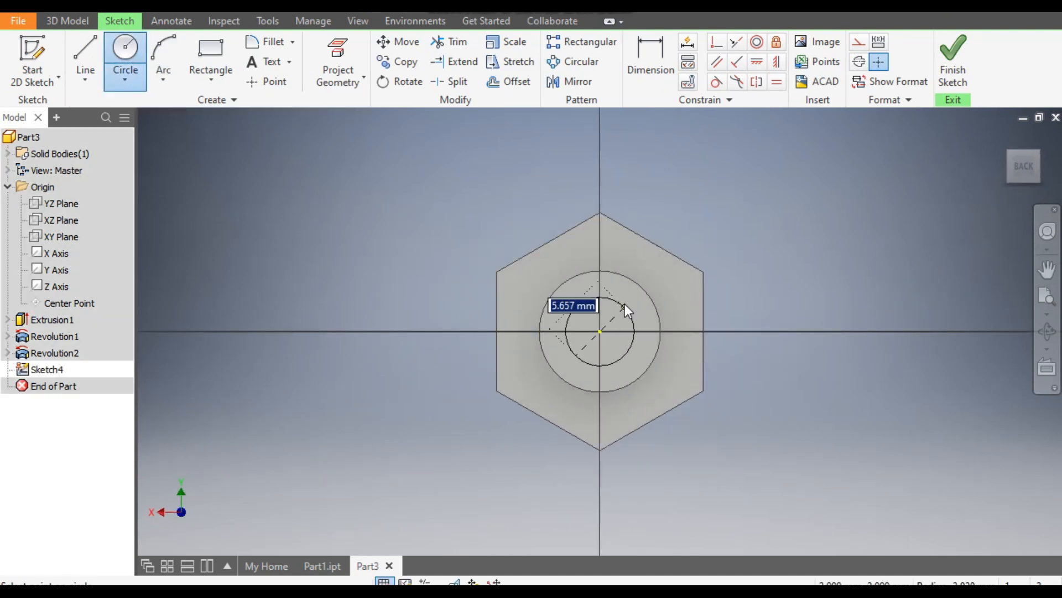
text(4)
key(Return)
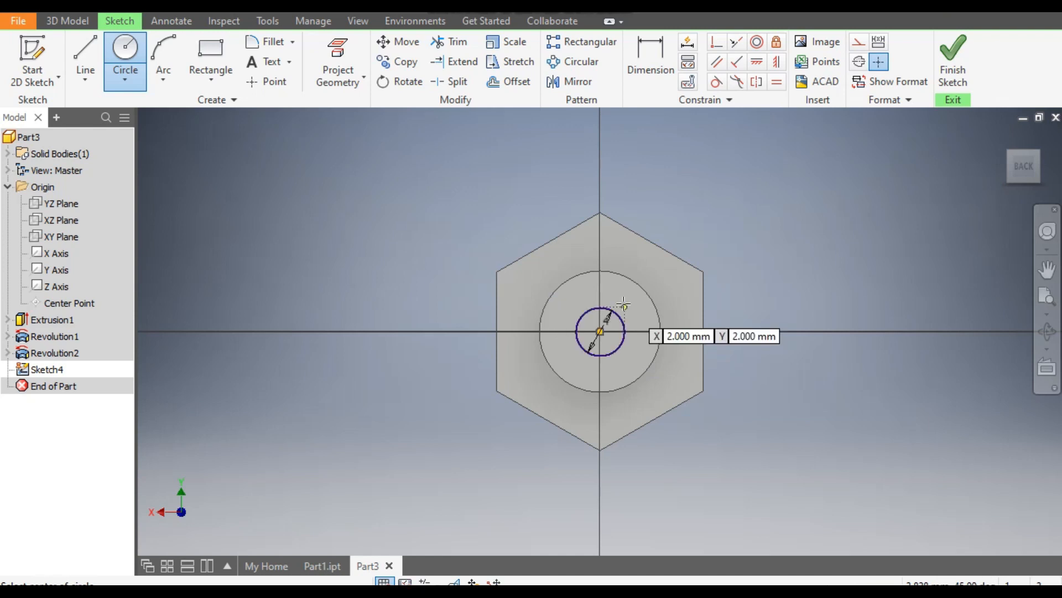
click(947, 50)
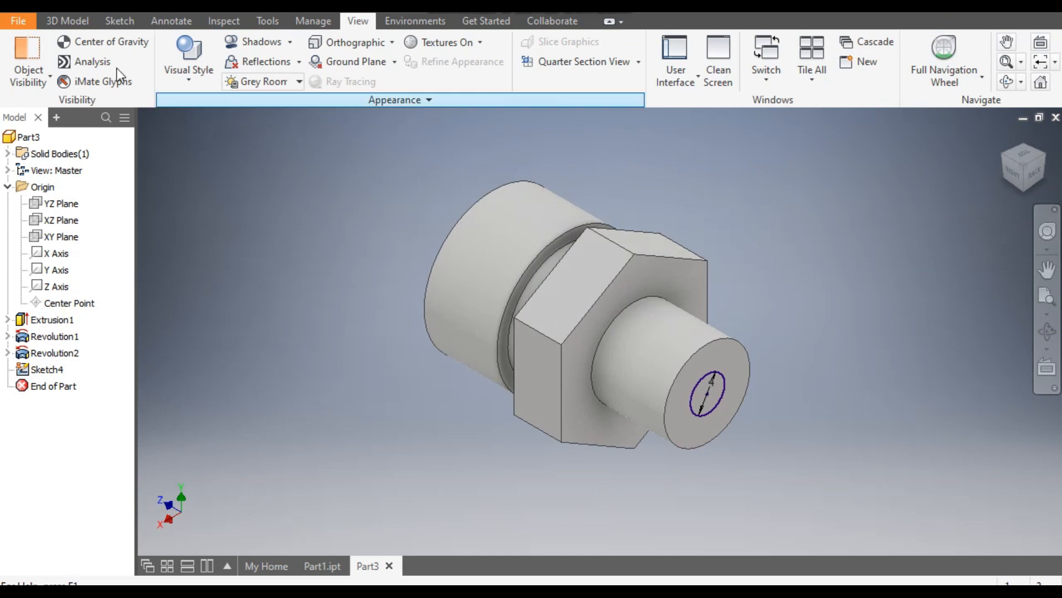
Step: Extrude the 4 mm circle into the body as a cut with the extents set to All
click(71, 20)
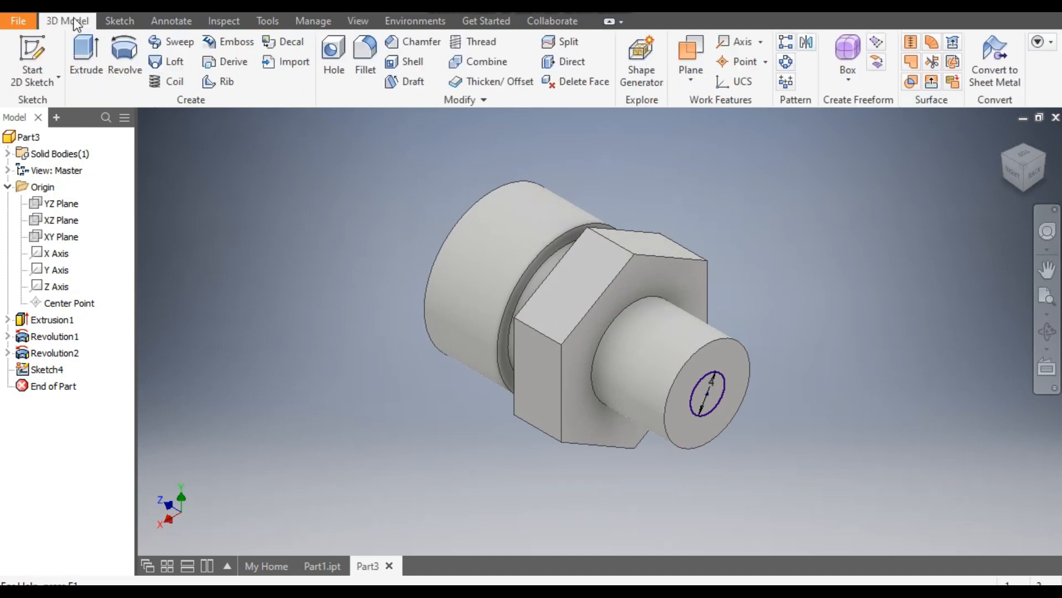
click(82, 50)
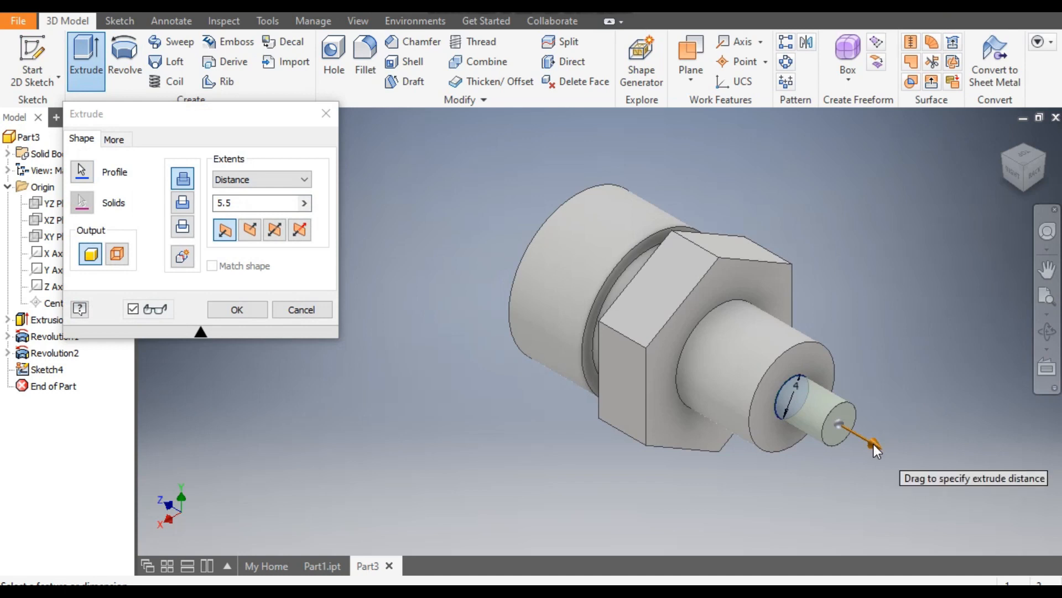
drag(874, 444, 756, 395)
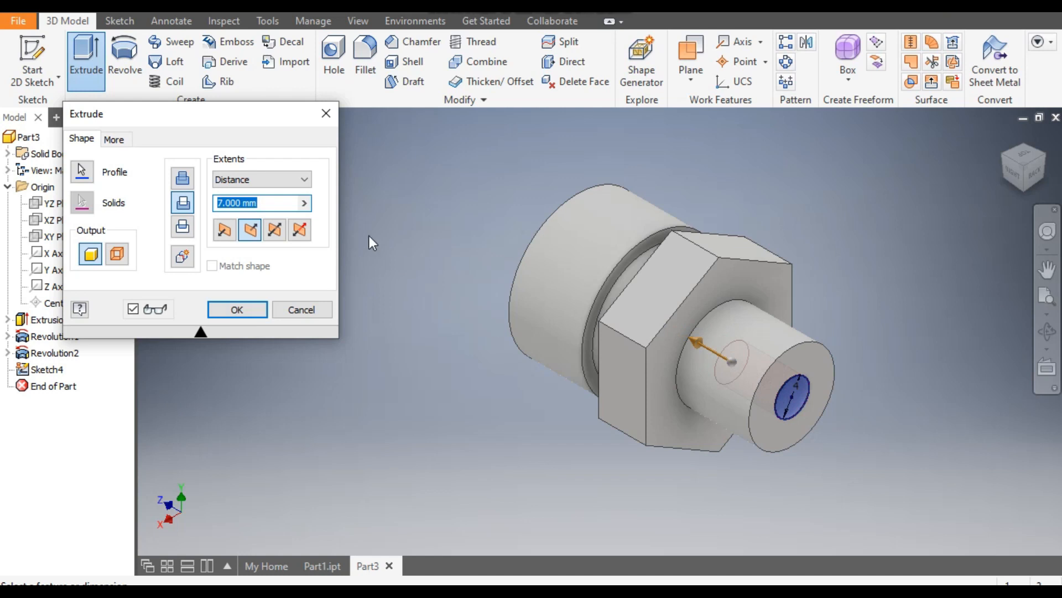
click(263, 177)
click(246, 234)
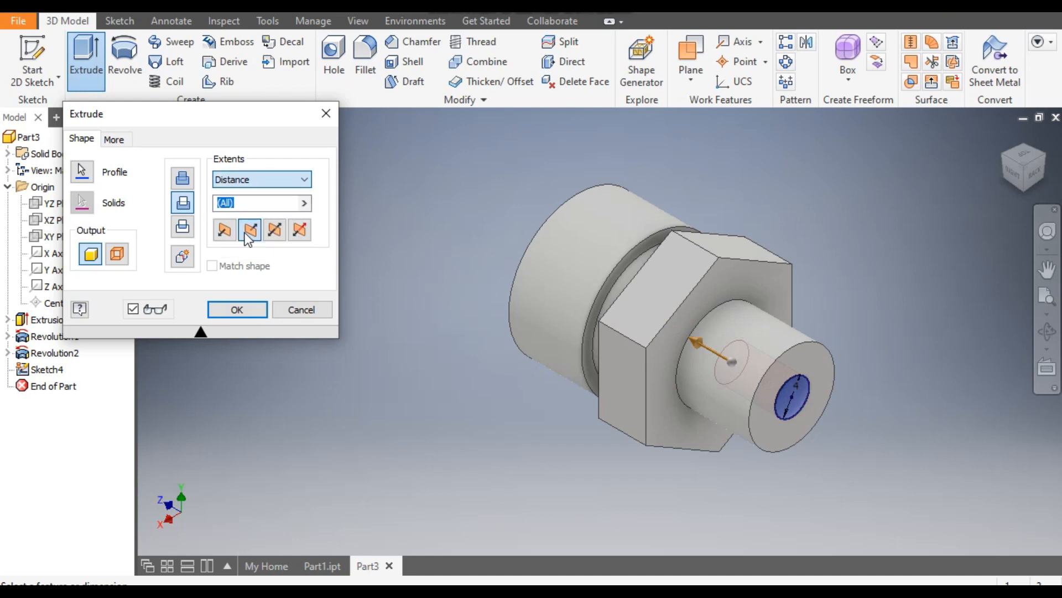
click(237, 310)
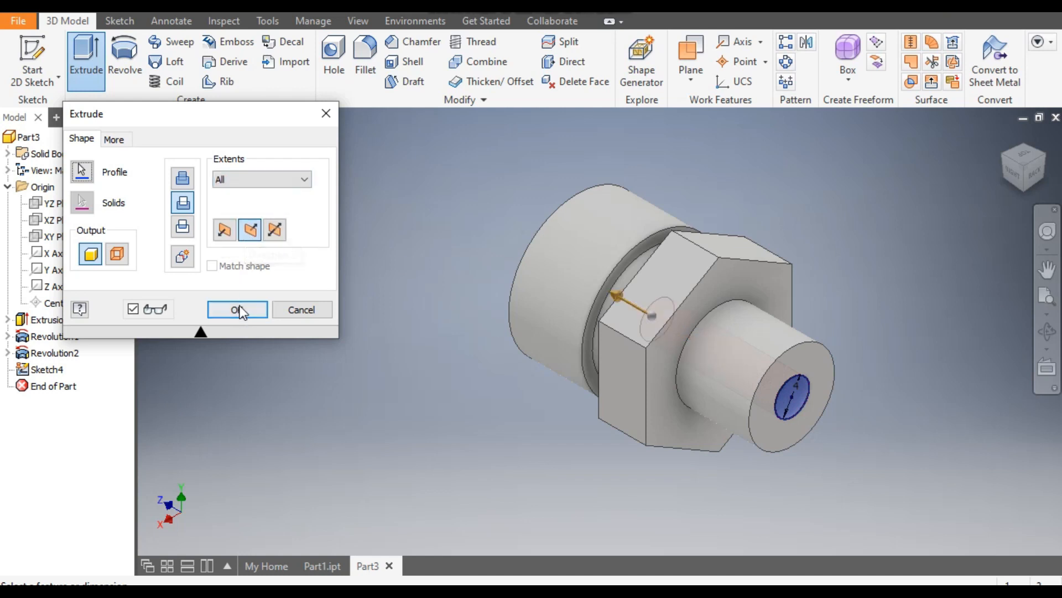
Step: Chamfer the outer end edge of the smaller cylinder with a distance of 0.5 mm
click(1038, 171)
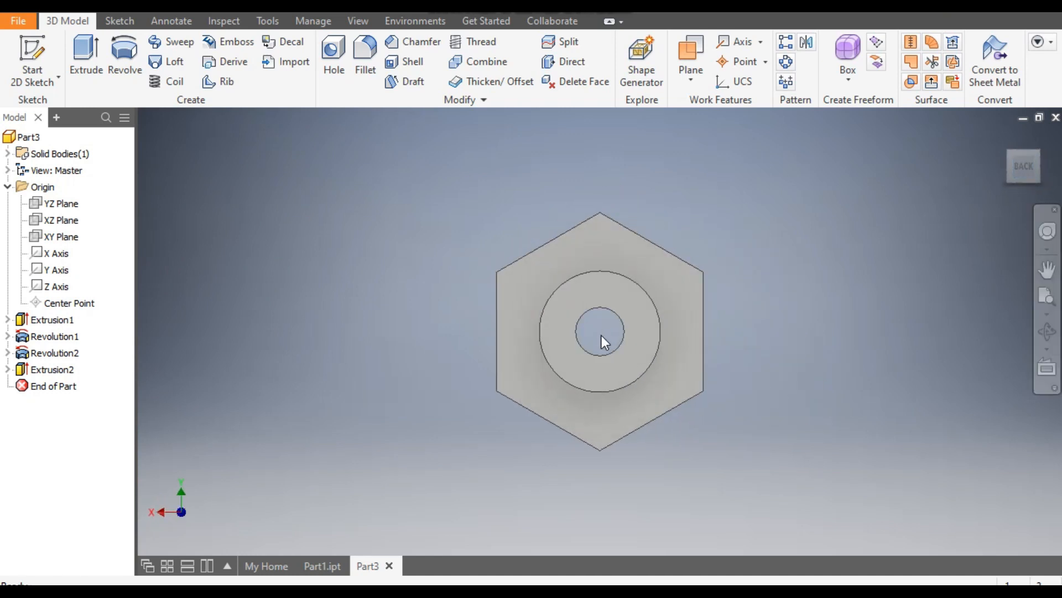
click(1008, 156)
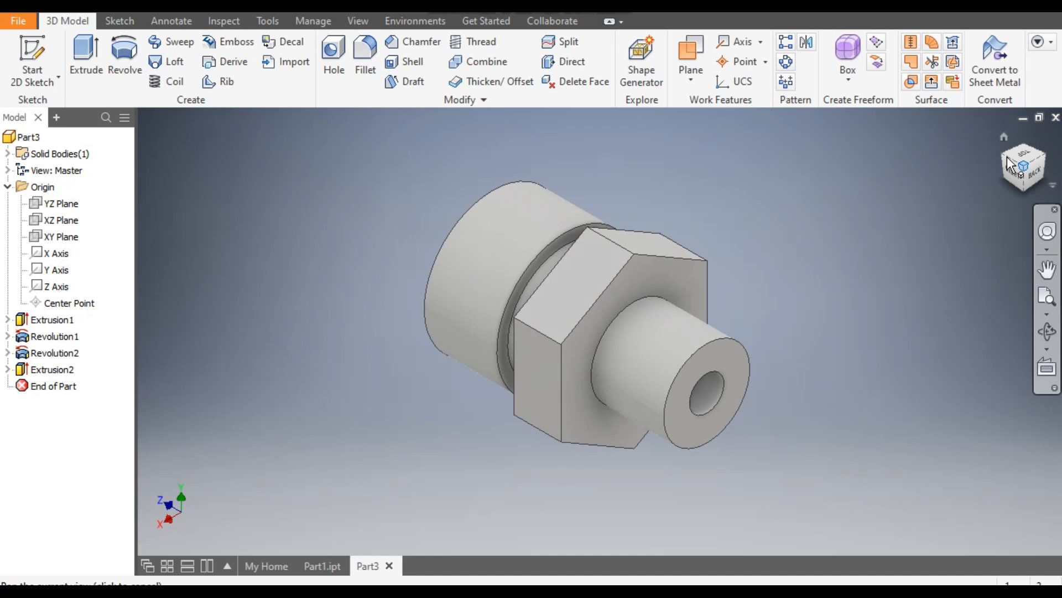
click(1006, 157)
click(1014, 173)
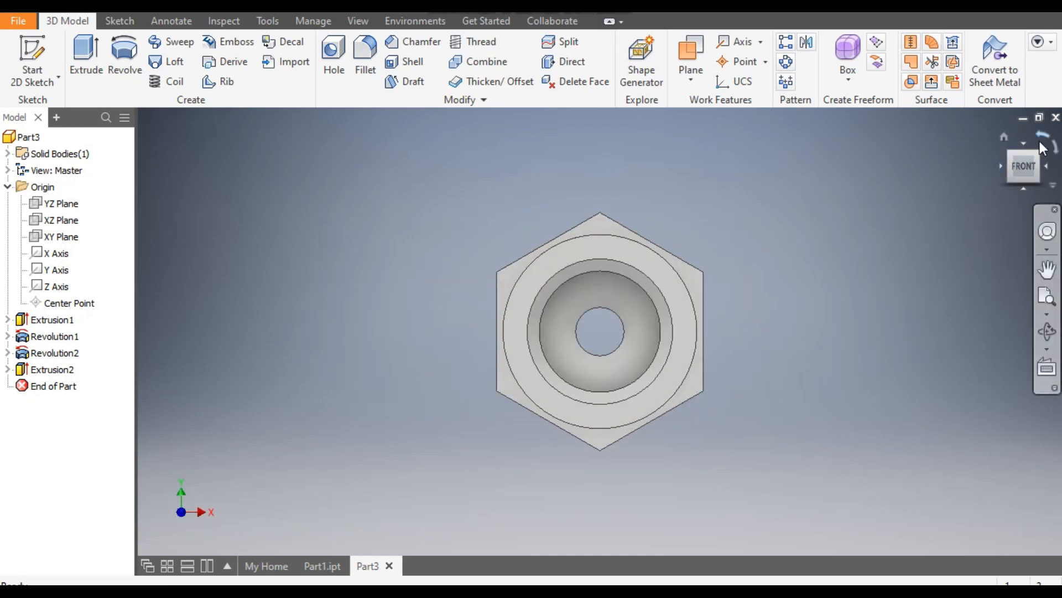
click(1038, 159)
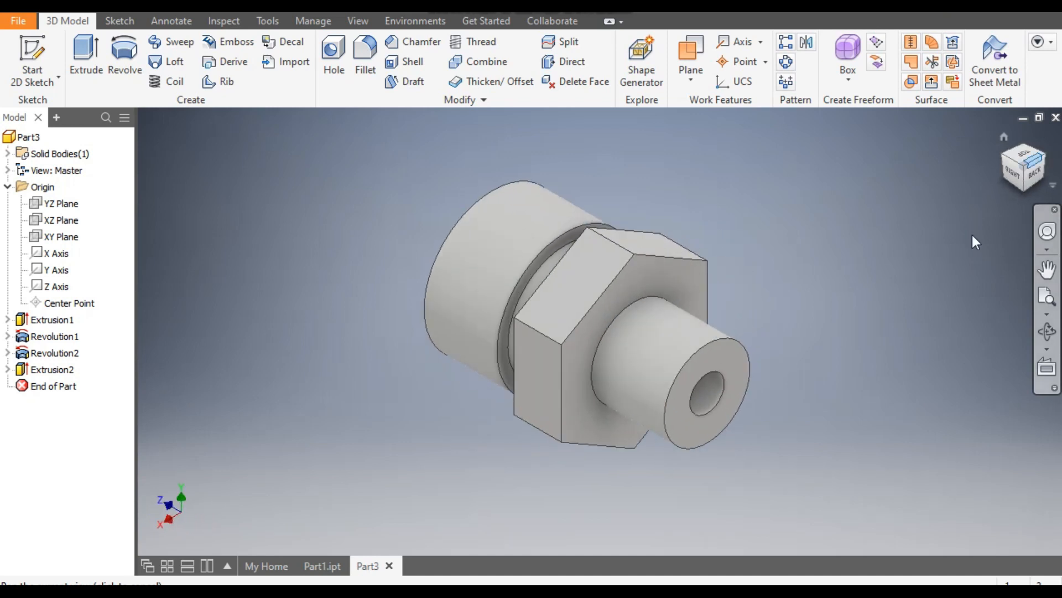
click(732, 340)
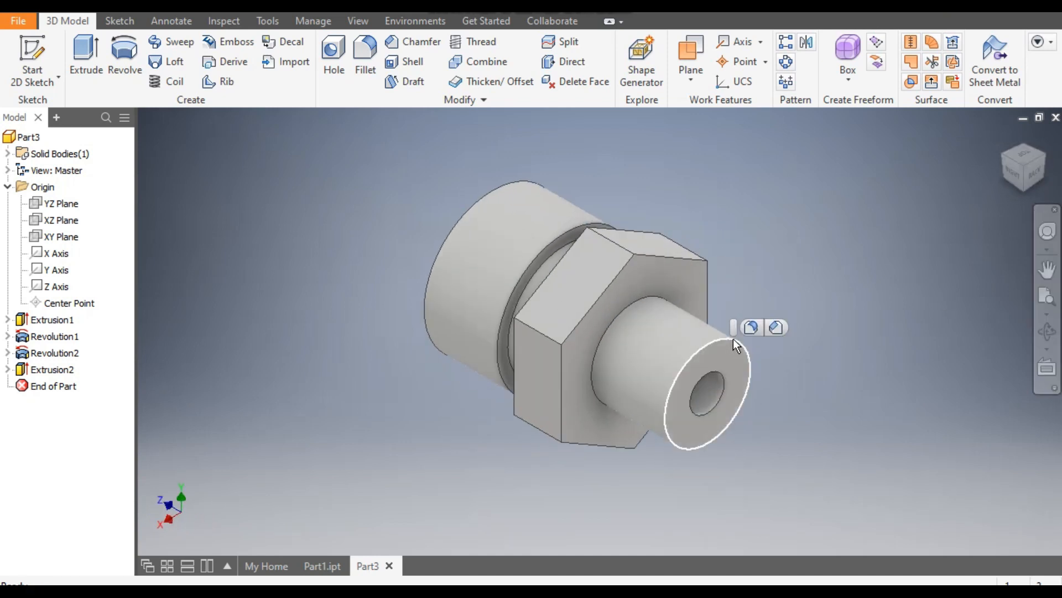
click(774, 328)
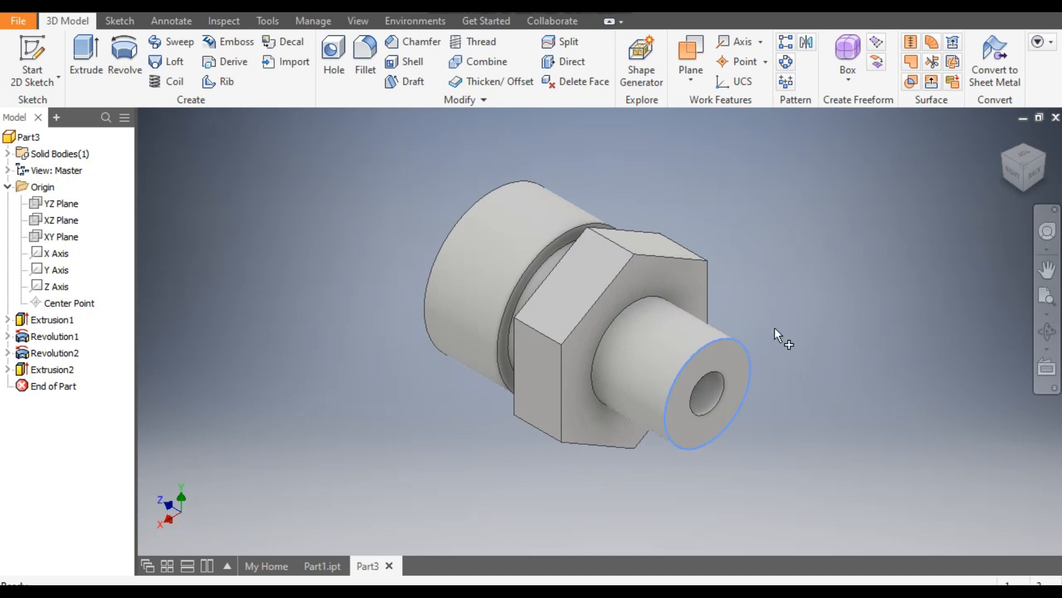
text(0.5)
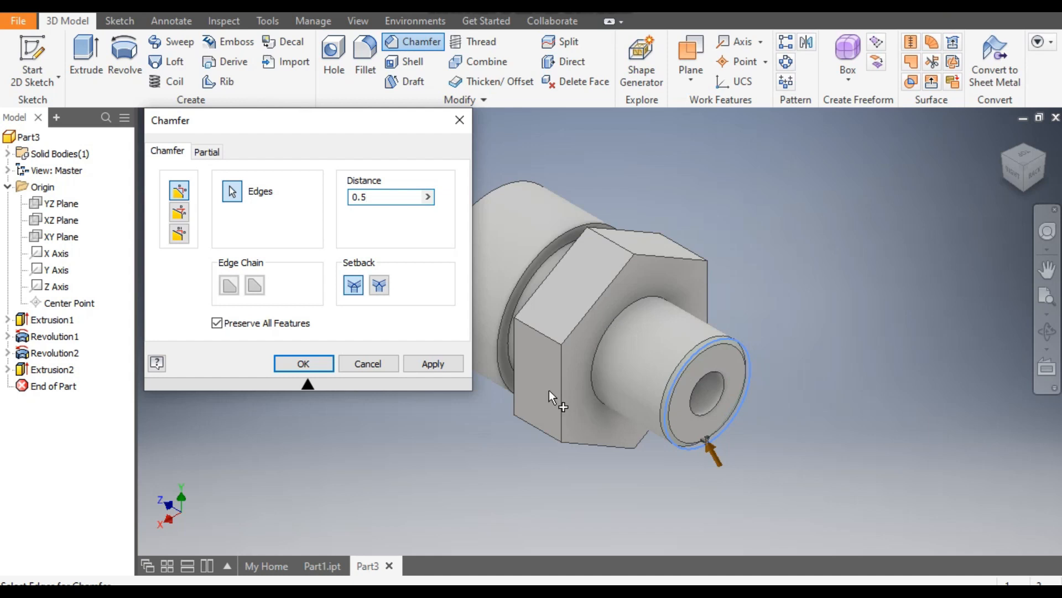
click(434, 365)
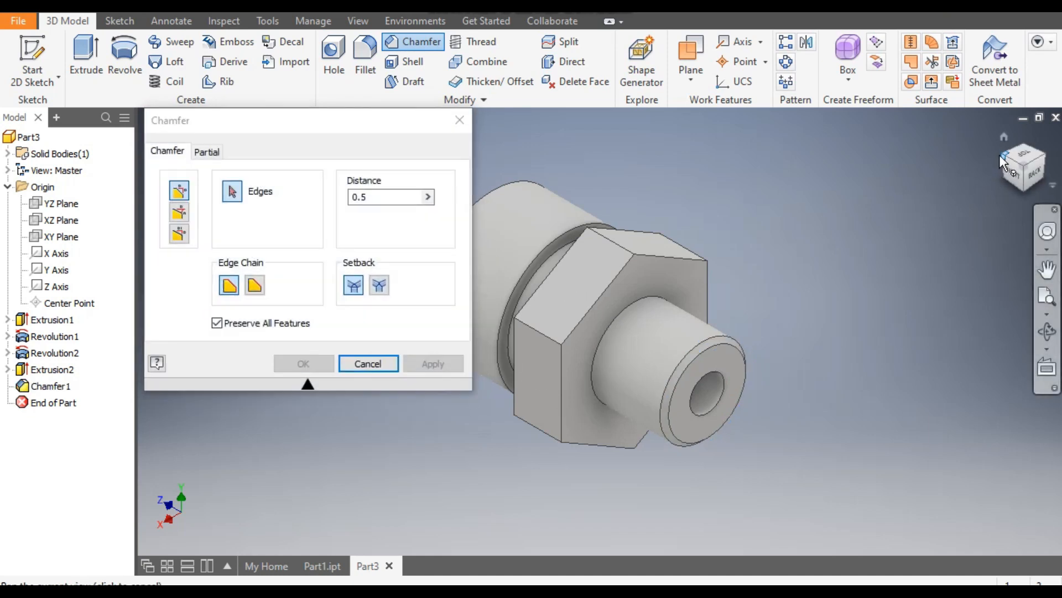
Step: Chamfer the outer end edge of the larger cylinder with a distance of 1 mm and end the command
click(1000, 155)
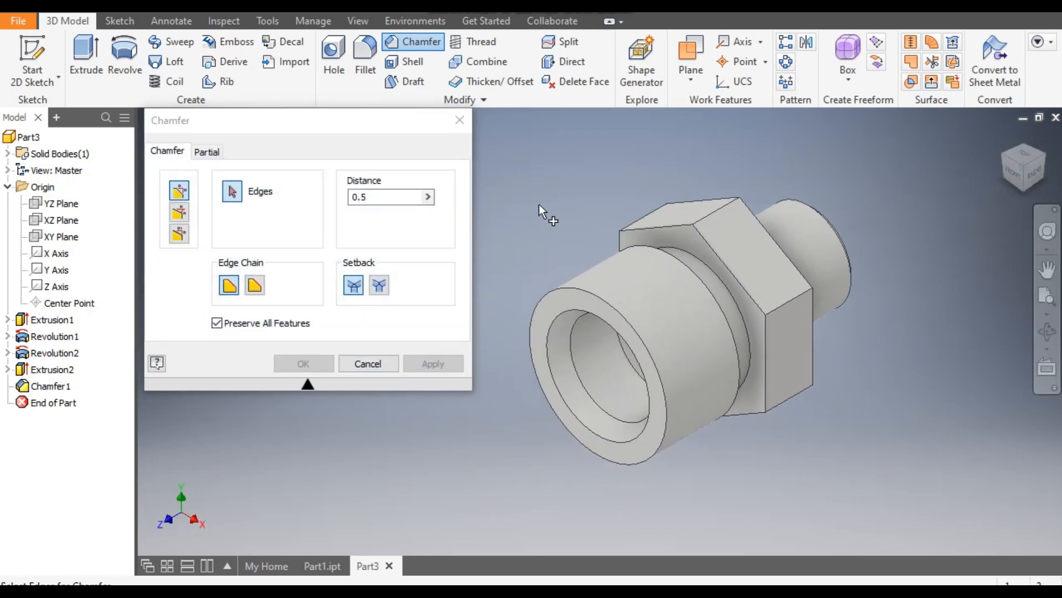
double_click(374, 197)
text(1)
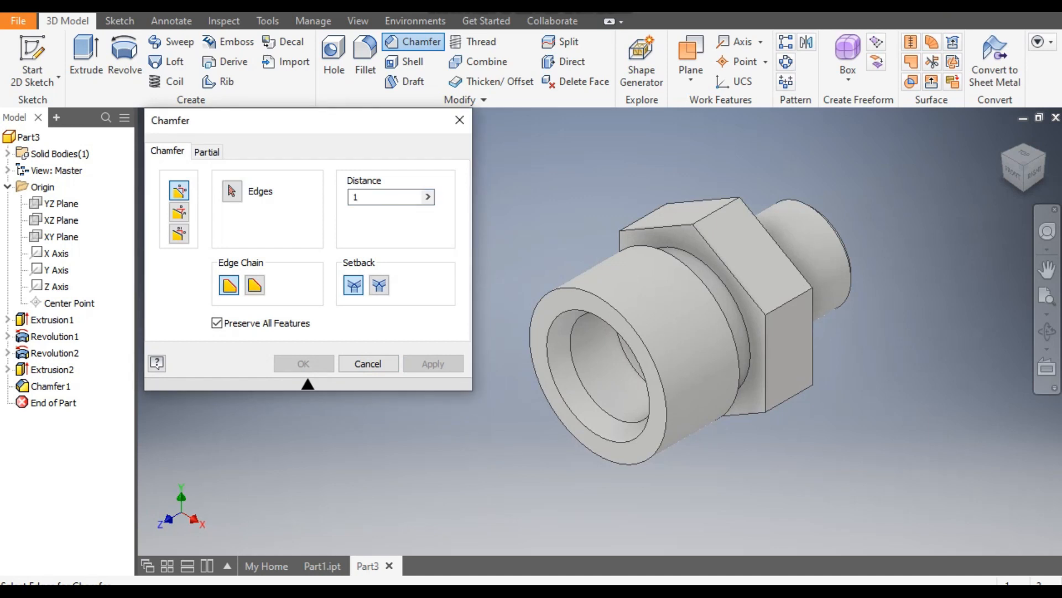
click(588, 293)
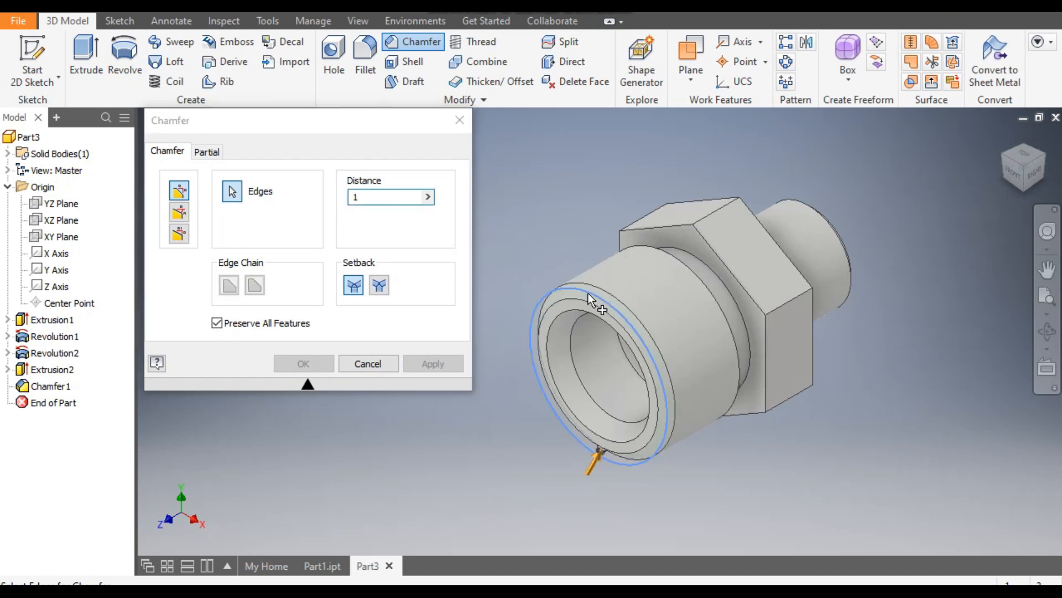
click(430, 363)
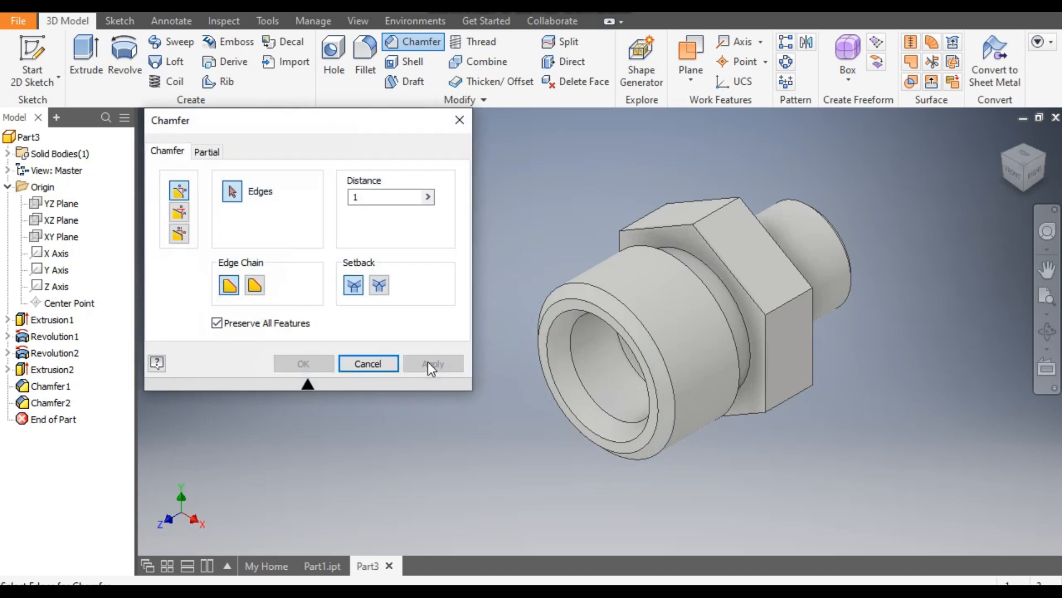
click(459, 119)
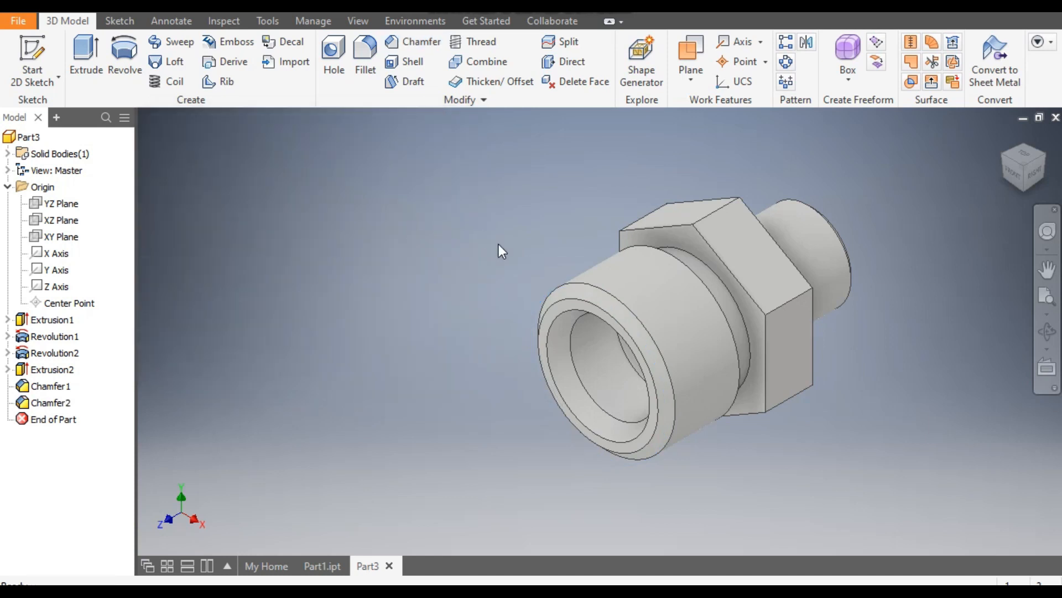
Step: Start a sketch on the larger cylinder's ring-shaped end face and draw a 14.34 mm diameter circle centred on the origin
scroll(549, 333, down, 3)
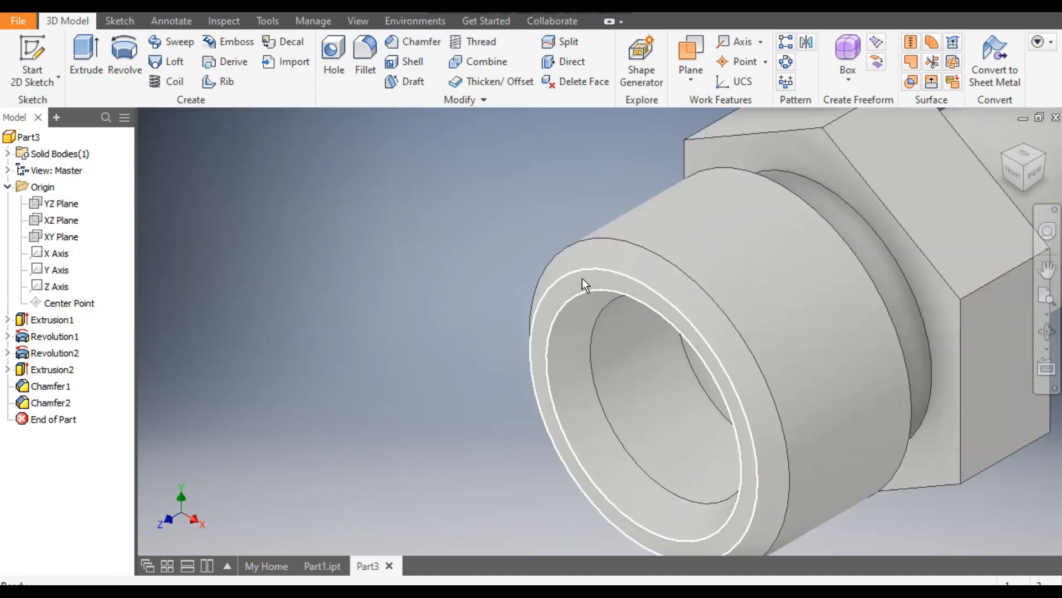
click(592, 283)
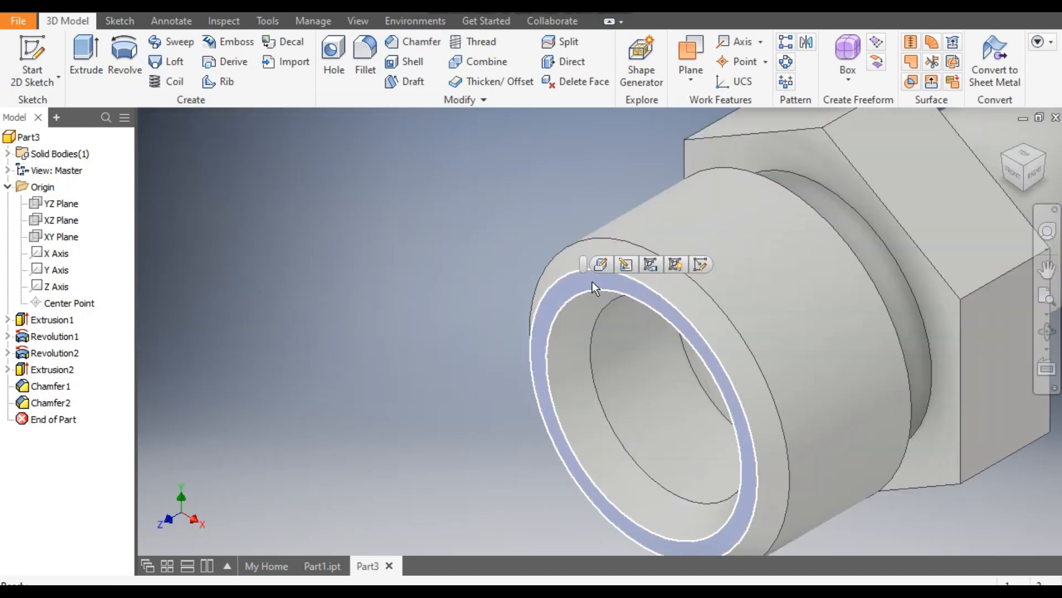
click(699, 265)
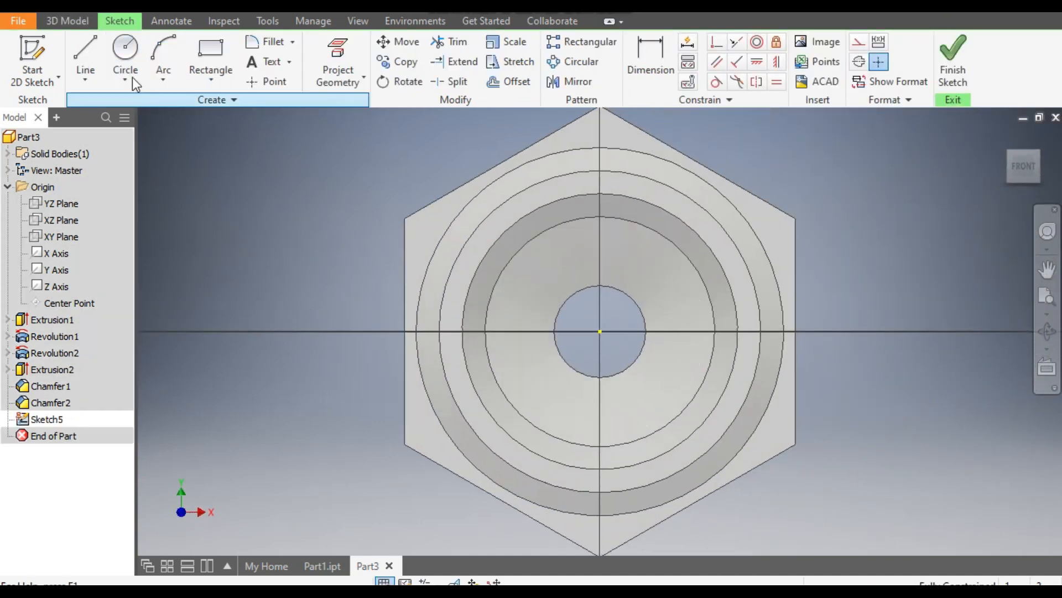
click(124, 58)
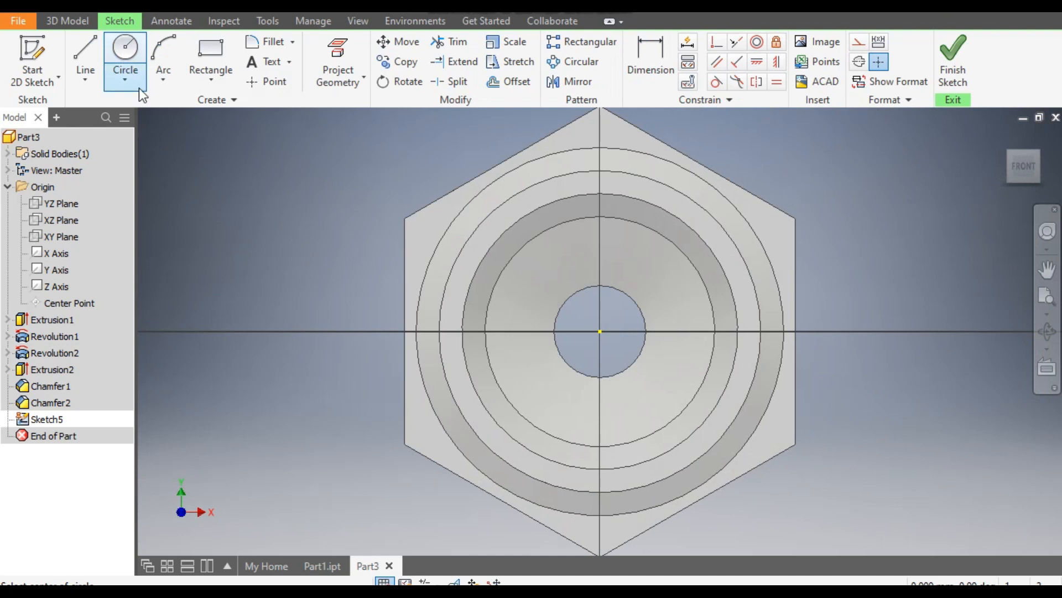
click(600, 331)
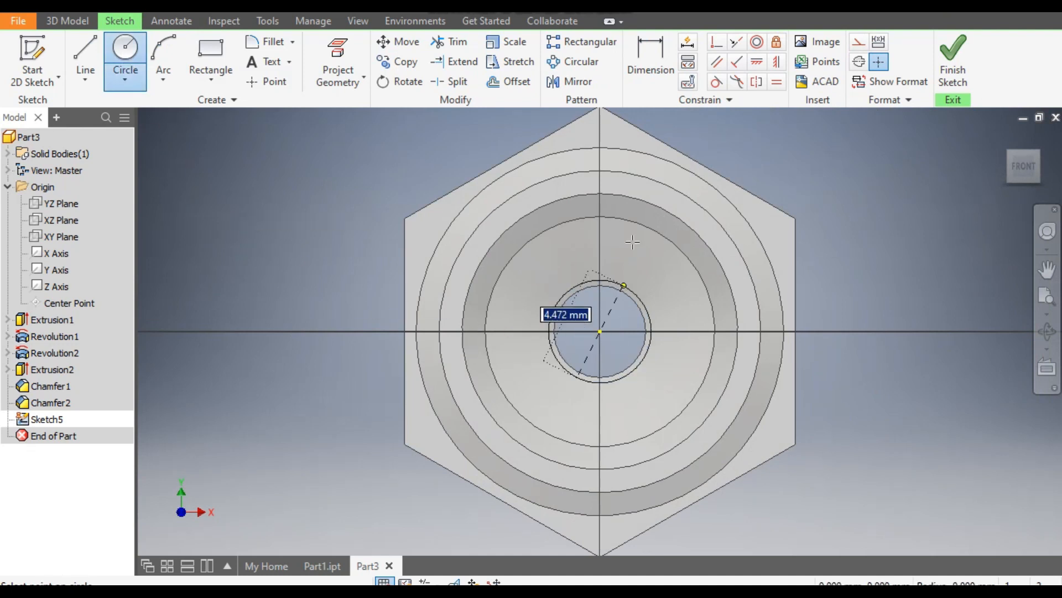
text(14.34)
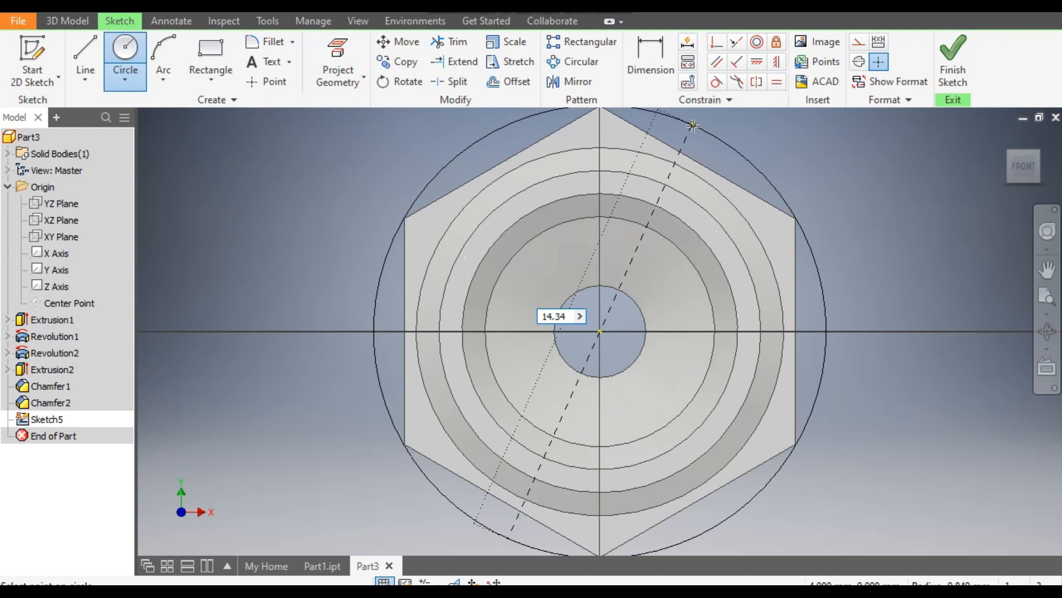
key(Return)
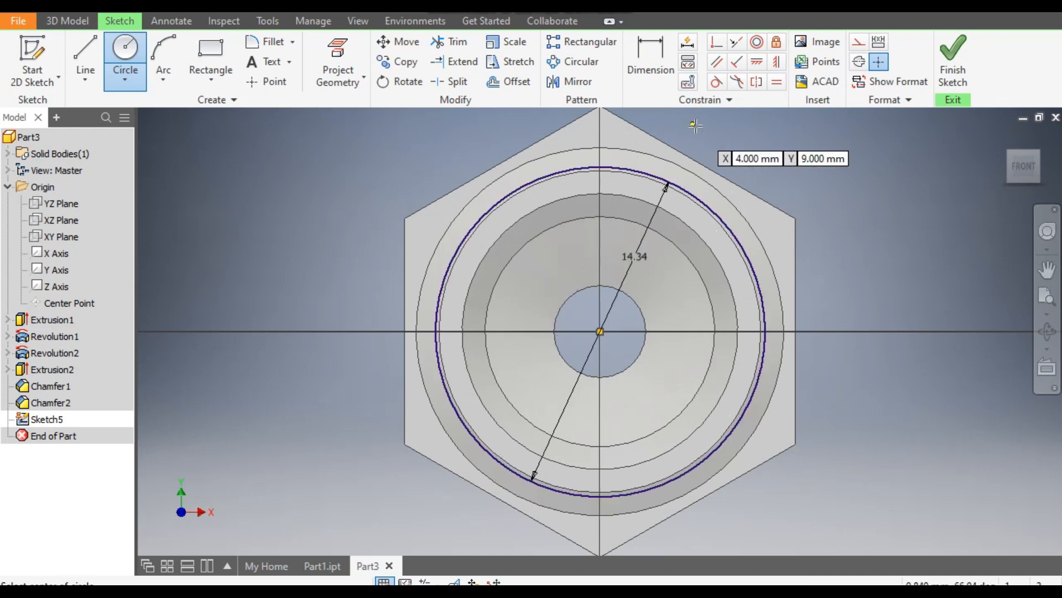
Step: Reopen the finished sketch on the end face, convert its 14.34 mm circle to construction geometry and finish the sketch again
click(952, 61)
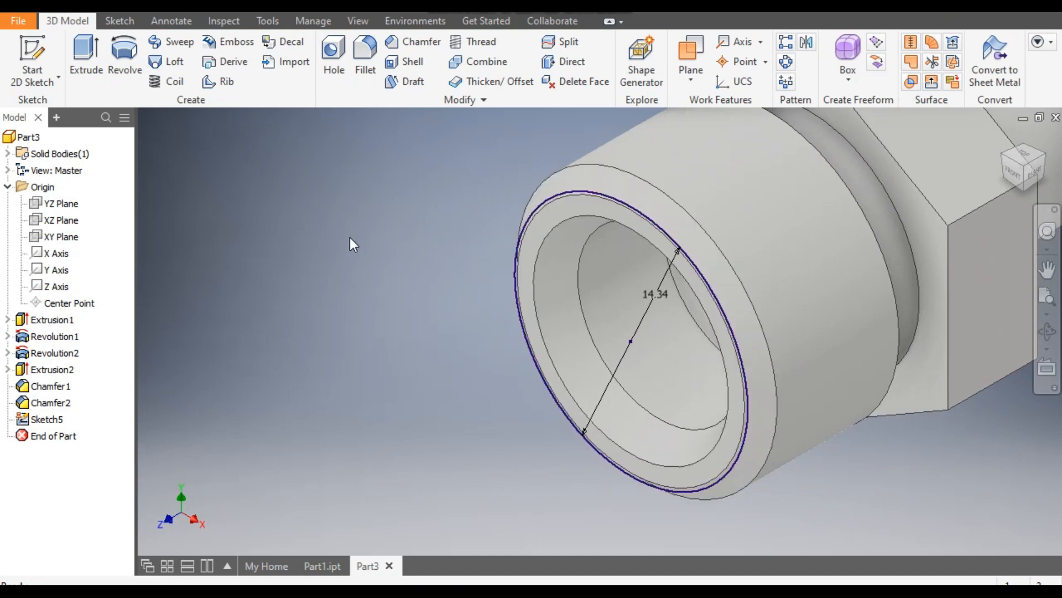
double_click(47, 418)
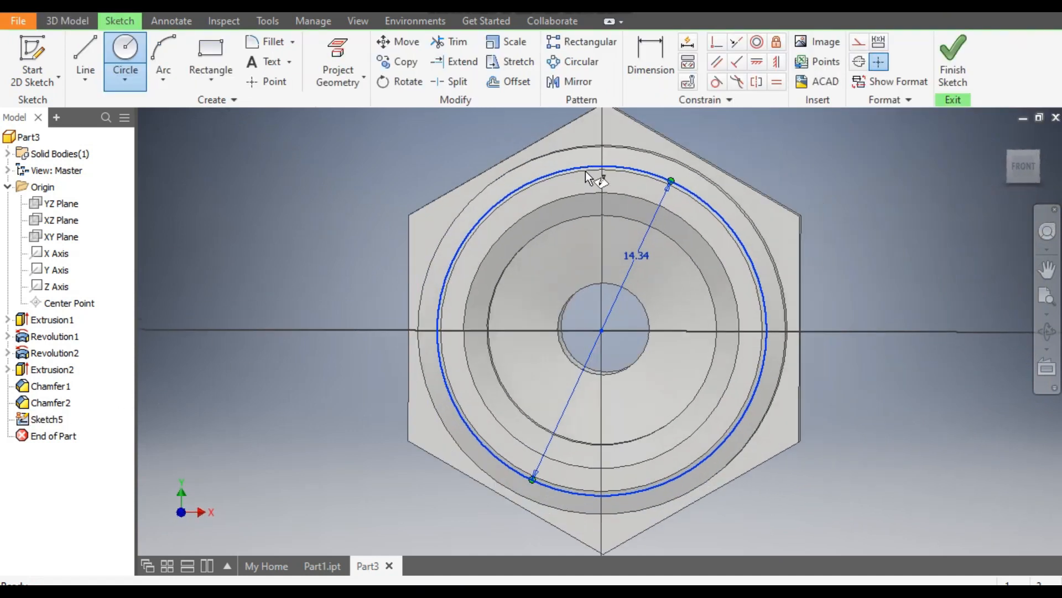
click(583, 168)
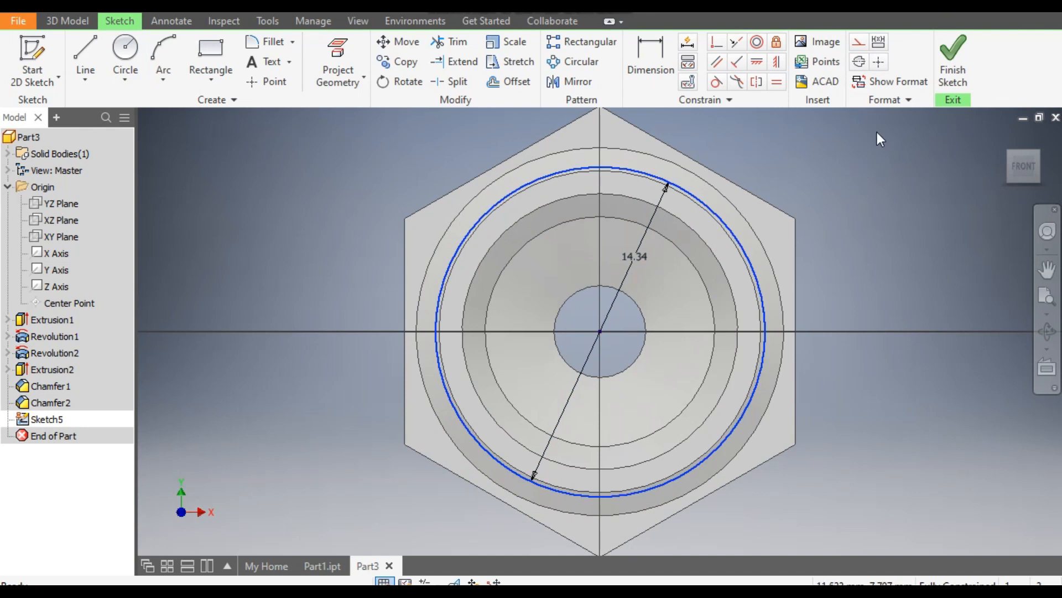
click(858, 43)
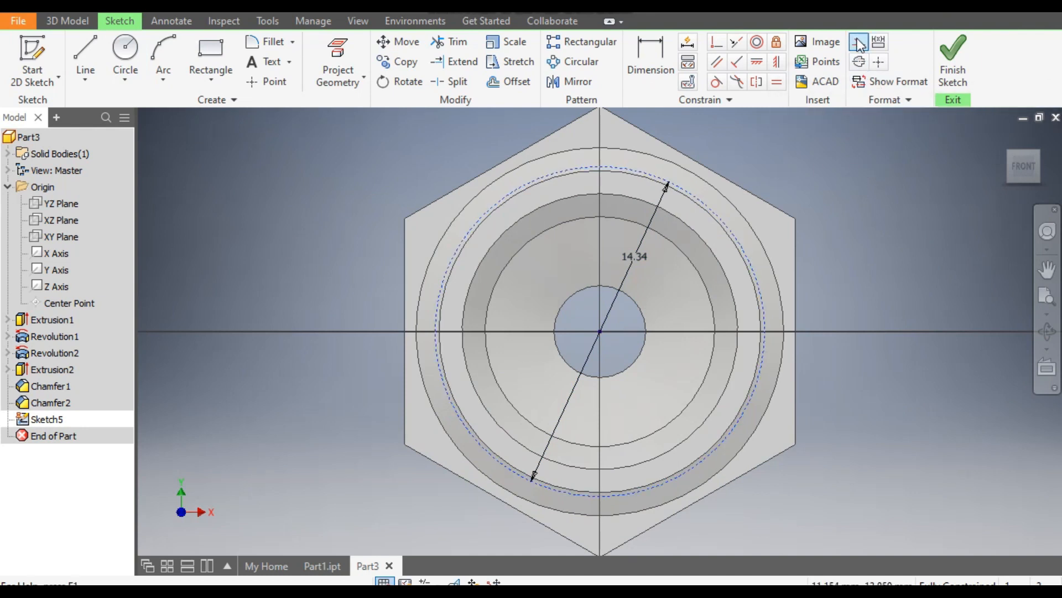
click(947, 56)
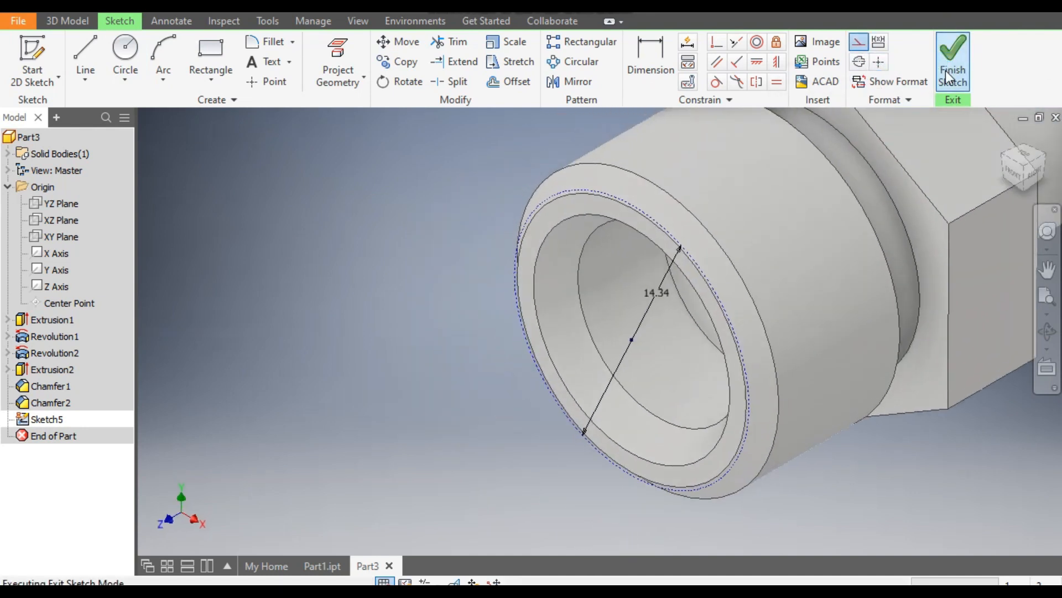
Step: Start a 3D sketch and set the model's visual style to Wireframe
click(35, 77)
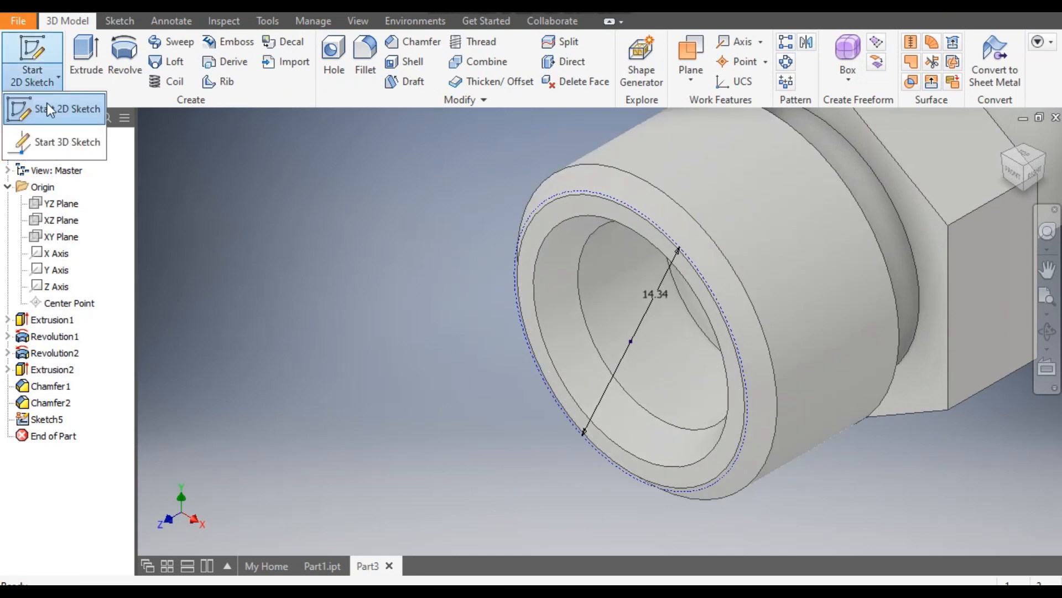
click(52, 142)
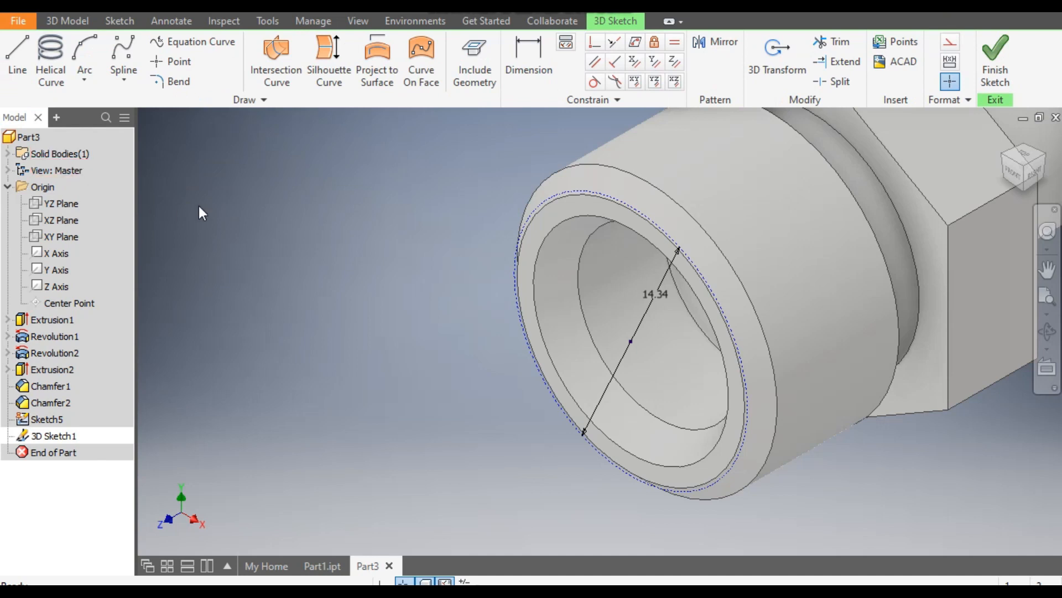
click(358, 21)
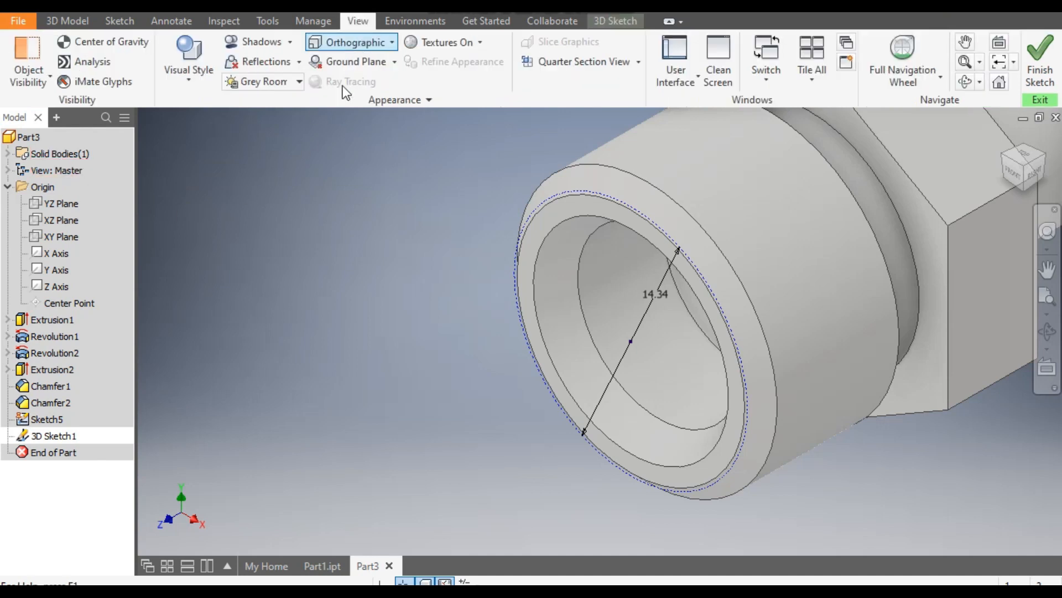
click(180, 83)
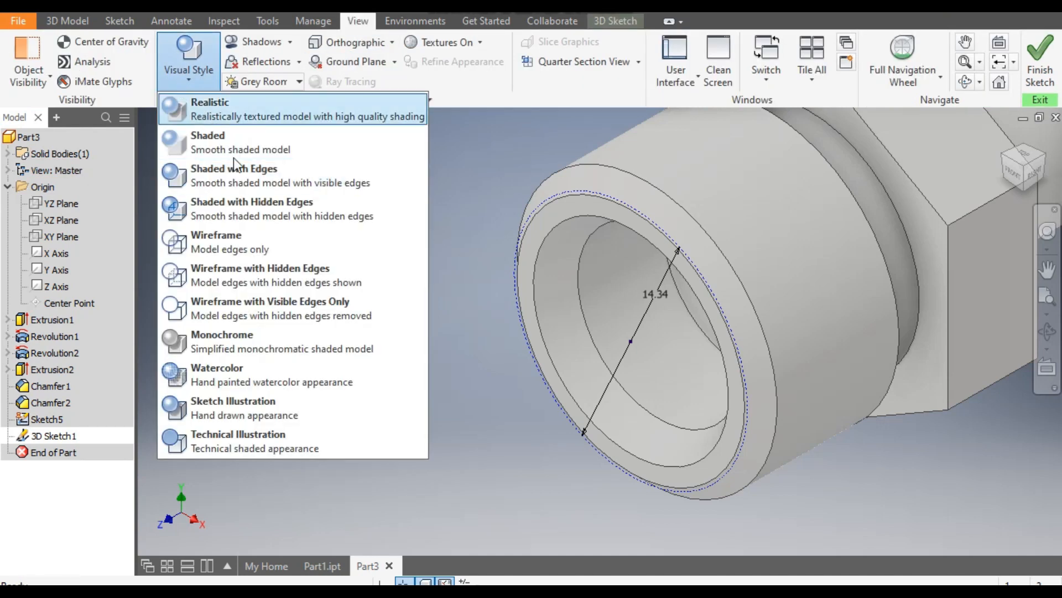
click(259, 245)
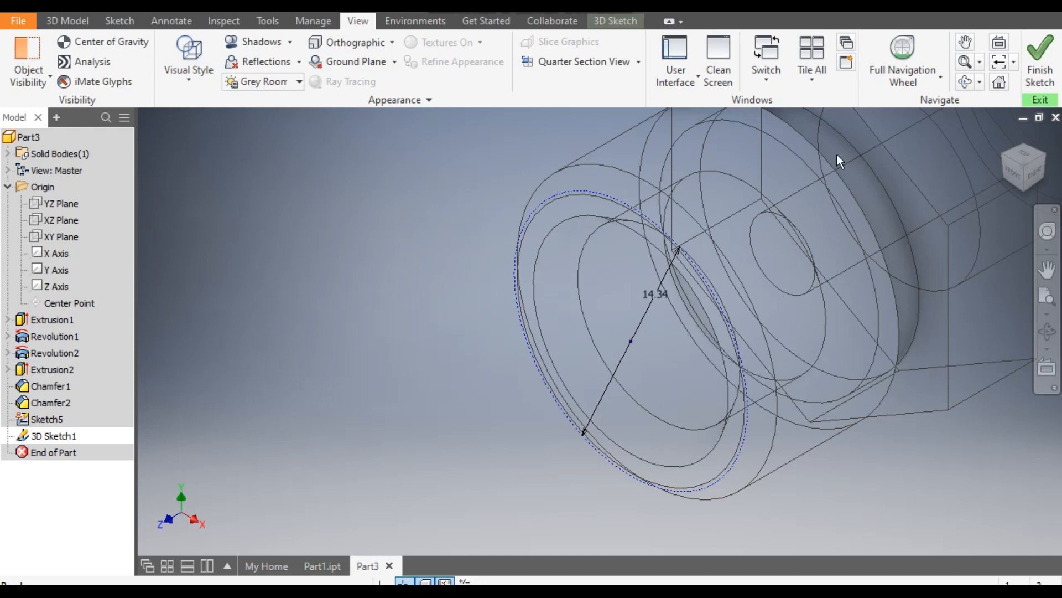
click(1021, 153)
scroll(634, 578, down, 3)
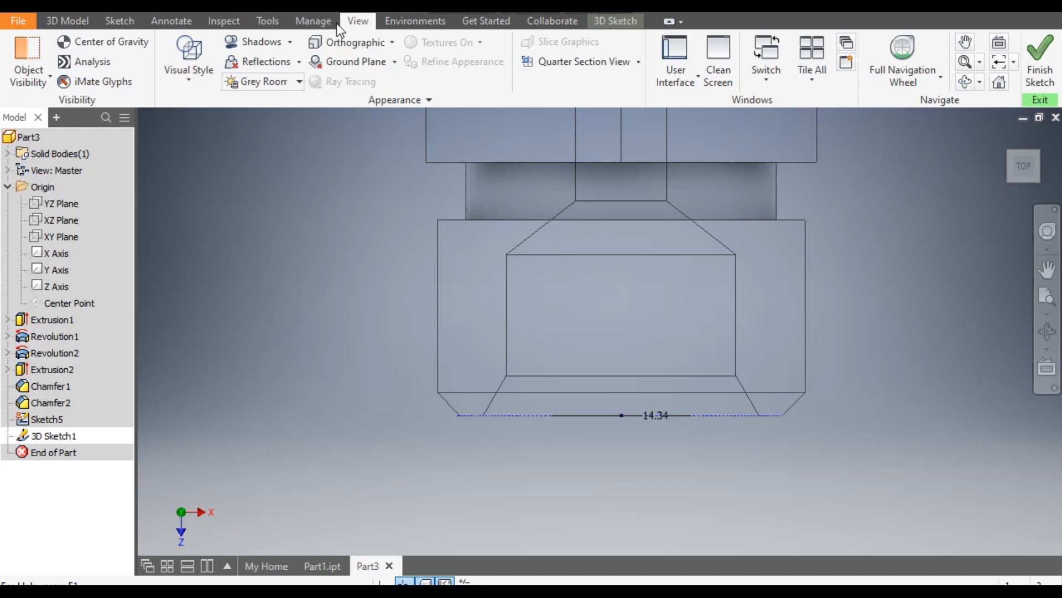
Step: In a new 3D sketch, place a helical curve with its axis from the end face's centre to the larger cylinder's inner end
click(120, 21)
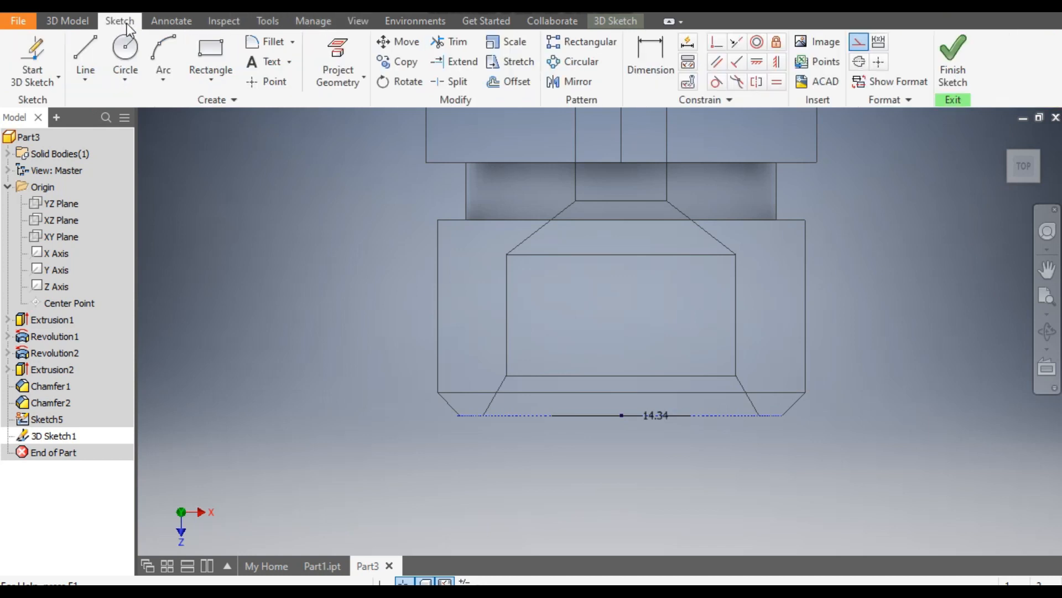
click(35, 84)
click(62, 145)
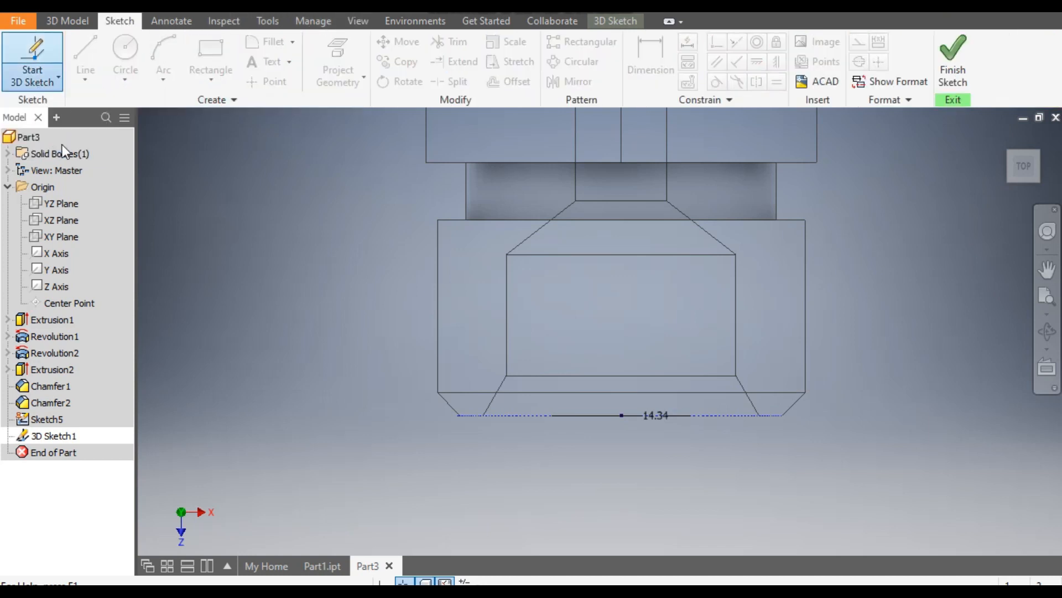
click(36, 83)
click(58, 138)
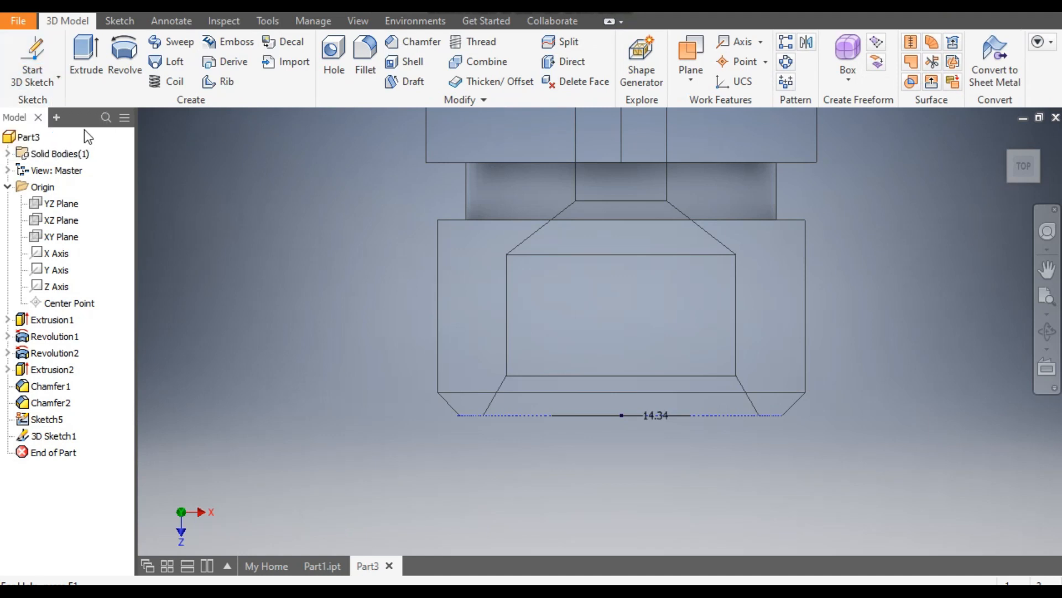
click(49, 53)
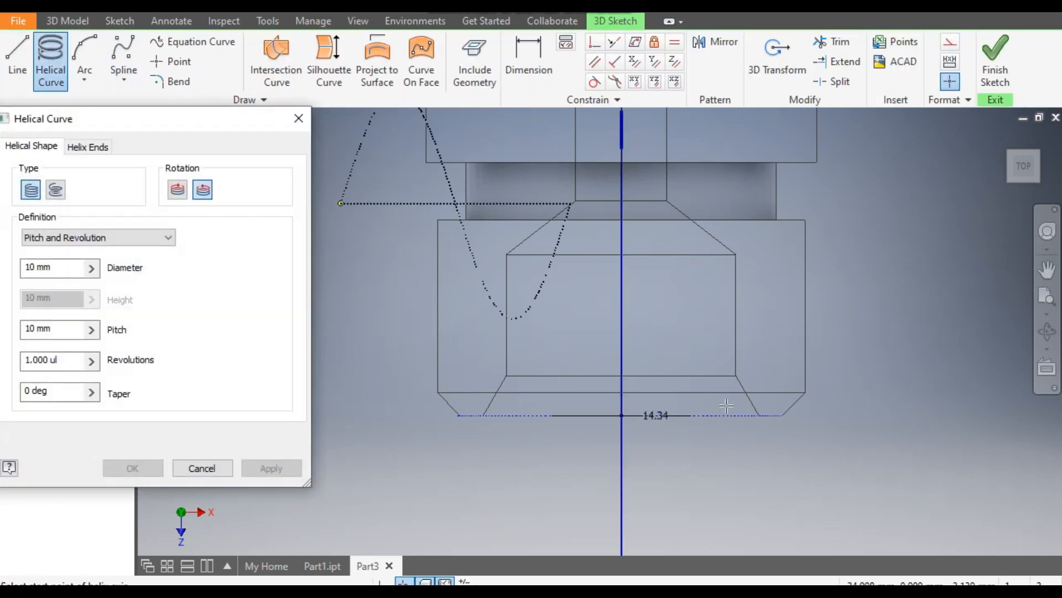
click(621, 415)
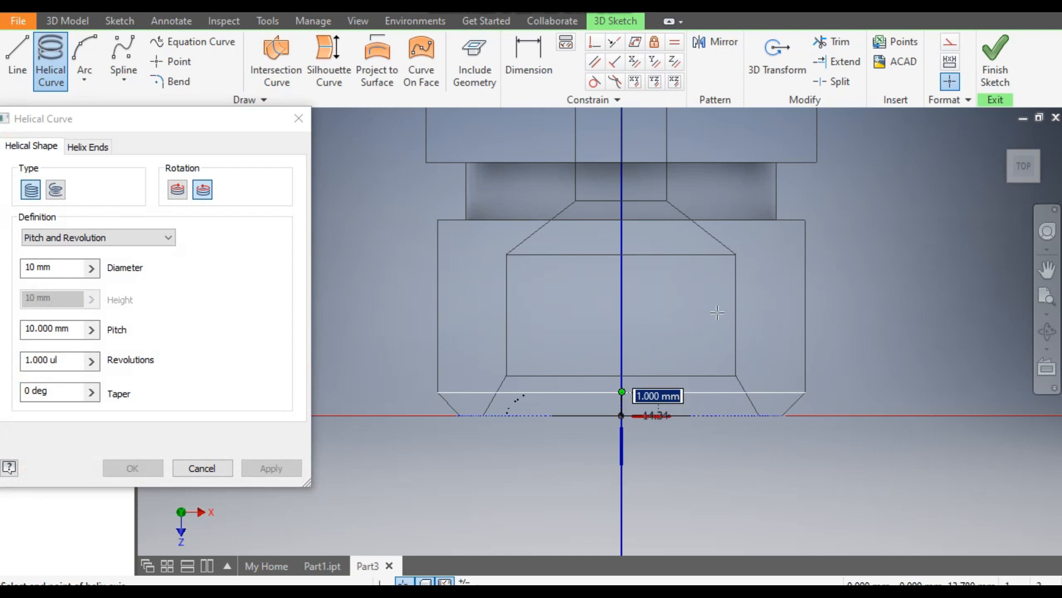
click(622, 220)
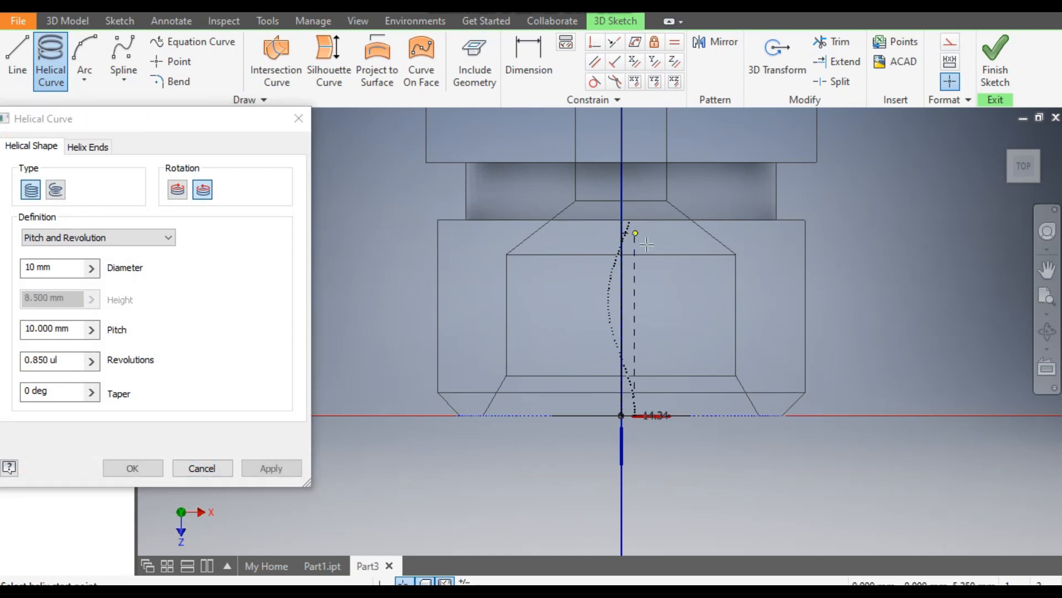
click(324, 296)
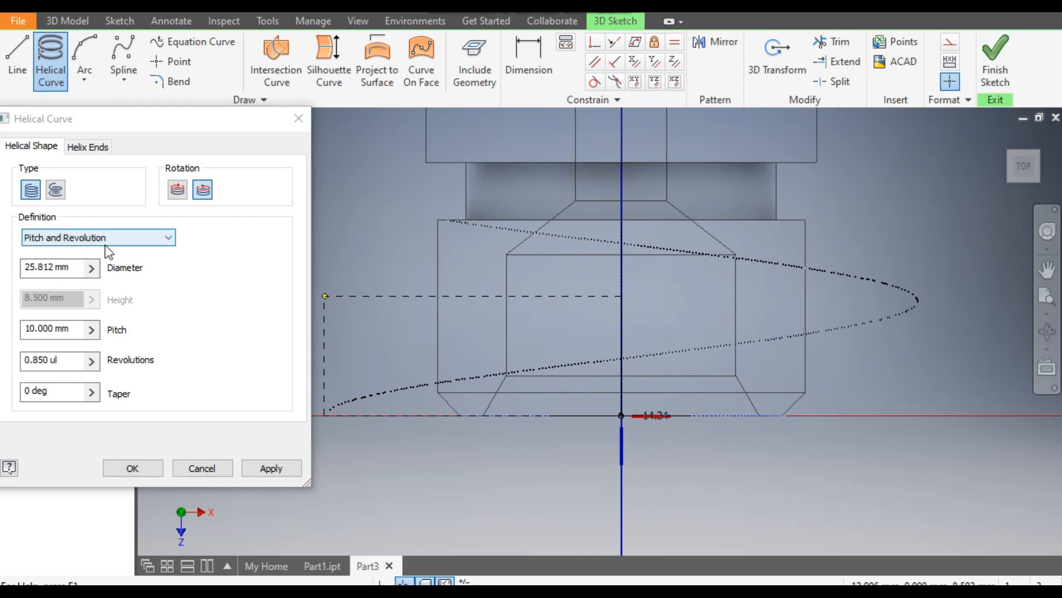
Step: Set the helix to 14.34 mm diameter, 1.4 mm pitch and 6 revolutions, apply it and finish the 3D sketch
drag(75, 265, 1, 263)
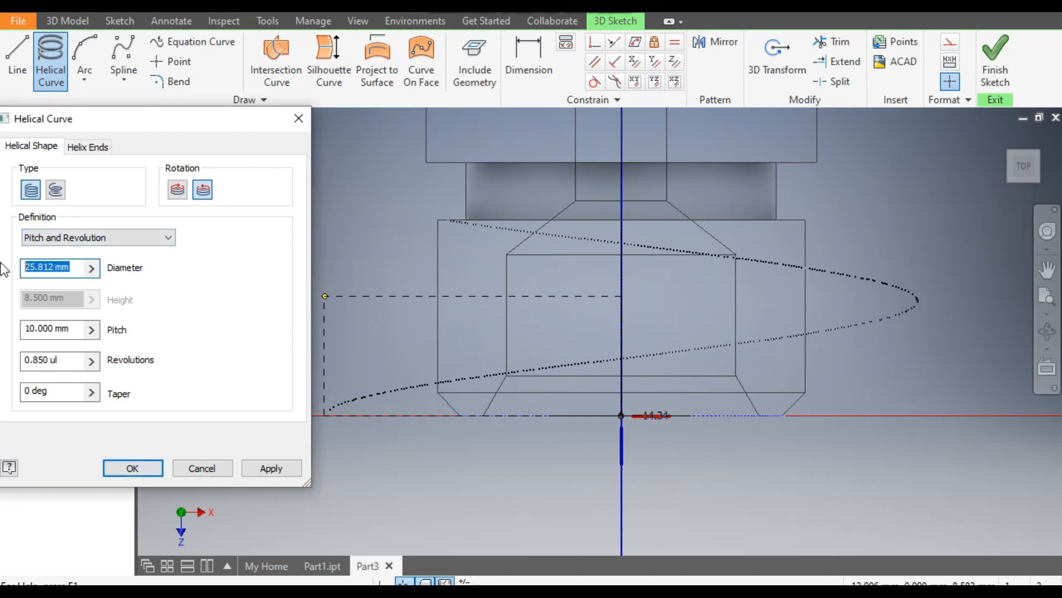
text(14.34)
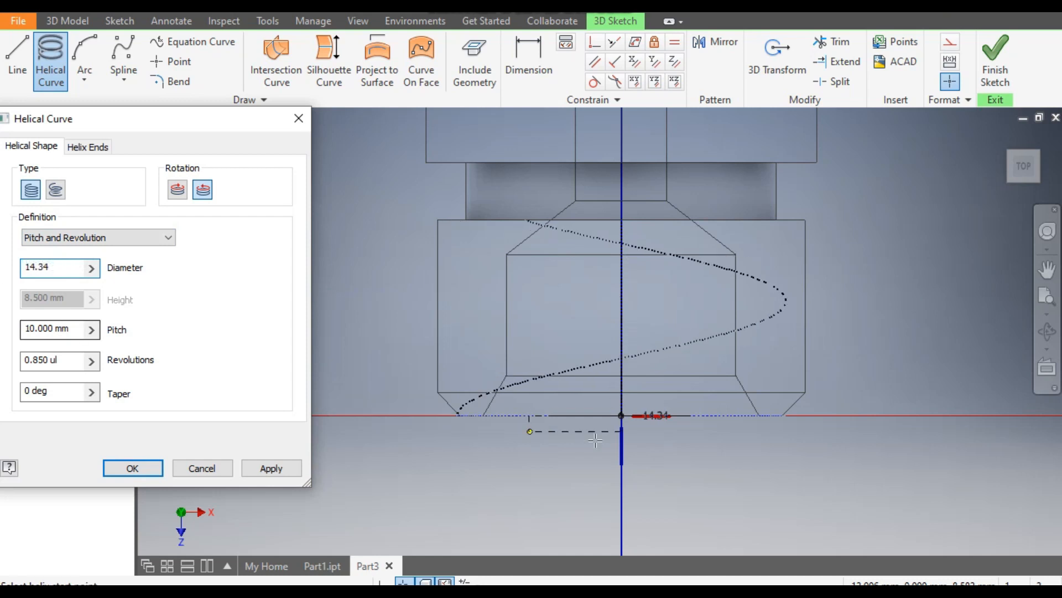
click(25, 328)
text(1)
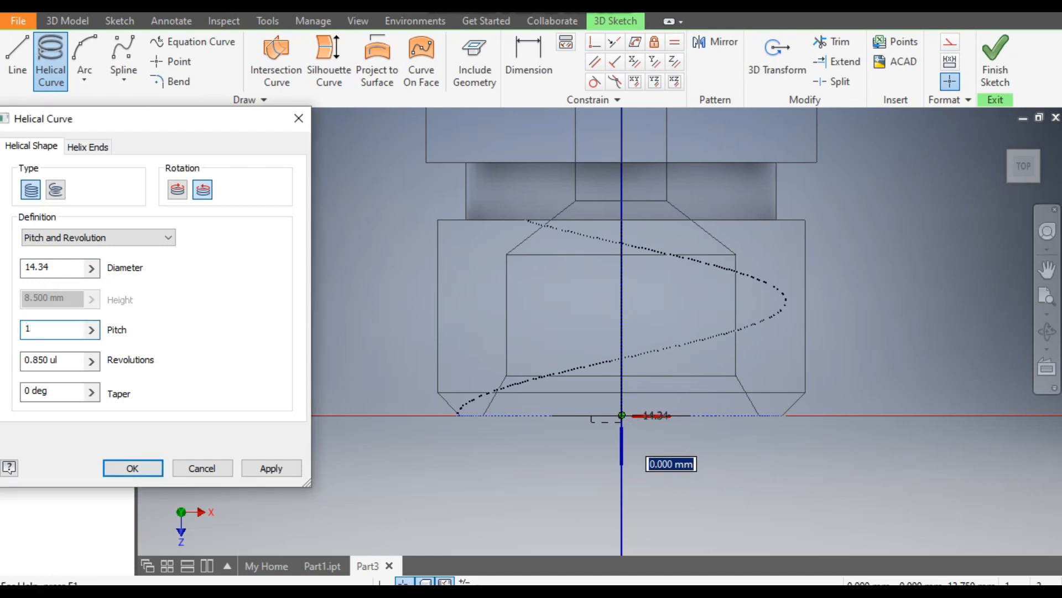
text(.4)
click(64, 361)
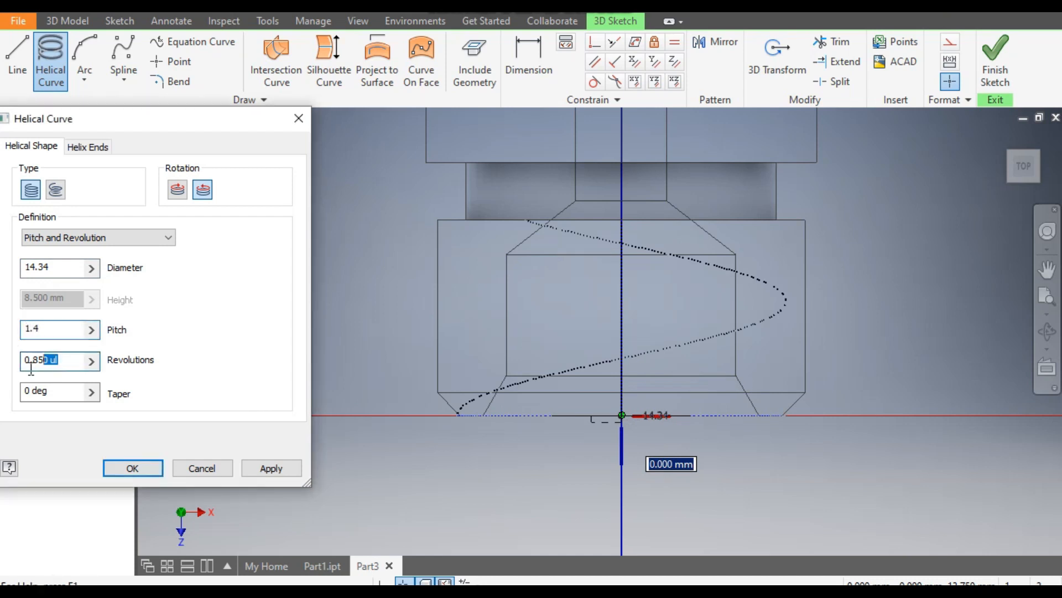
text(6)
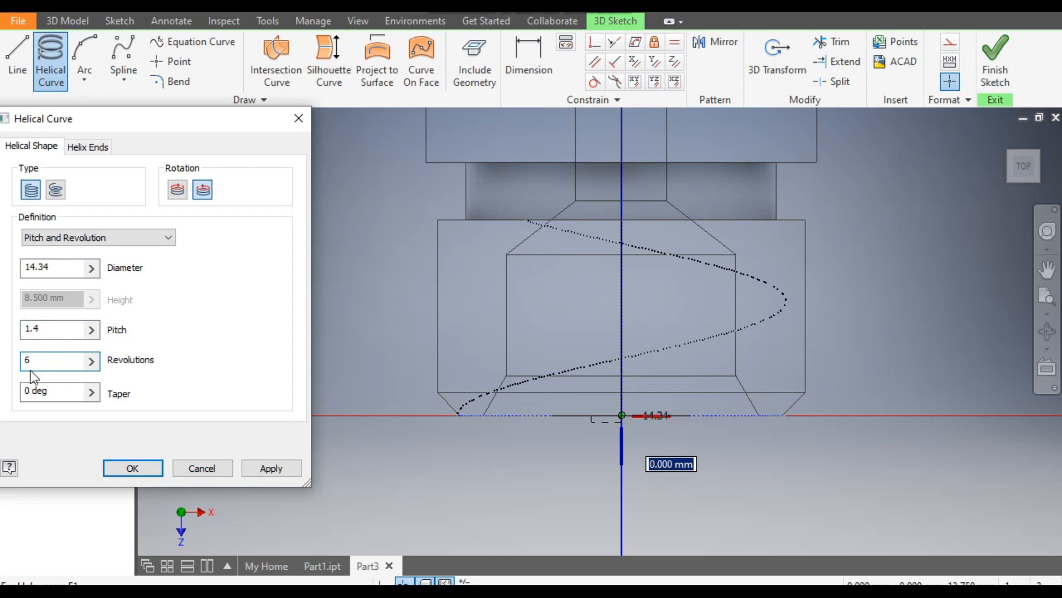
click(819, 345)
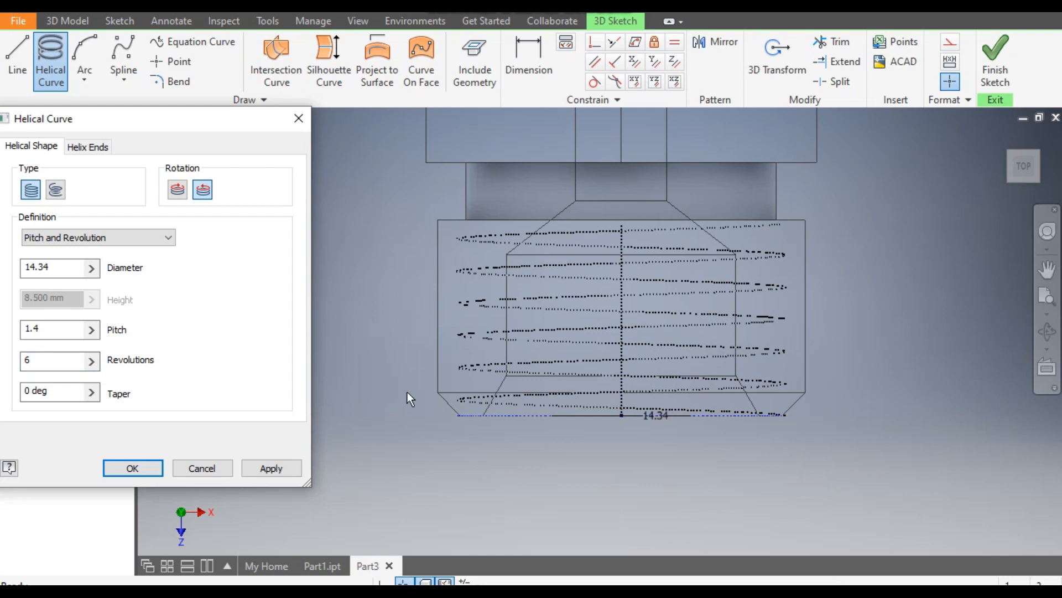
click(284, 473)
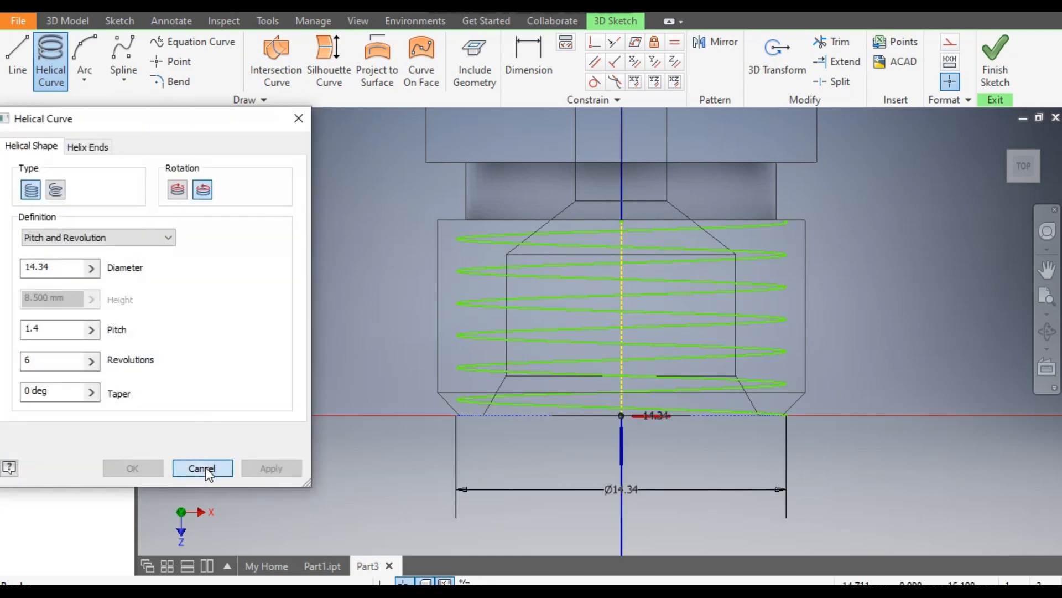
click(203, 467)
scroll(788, 424, up, 3)
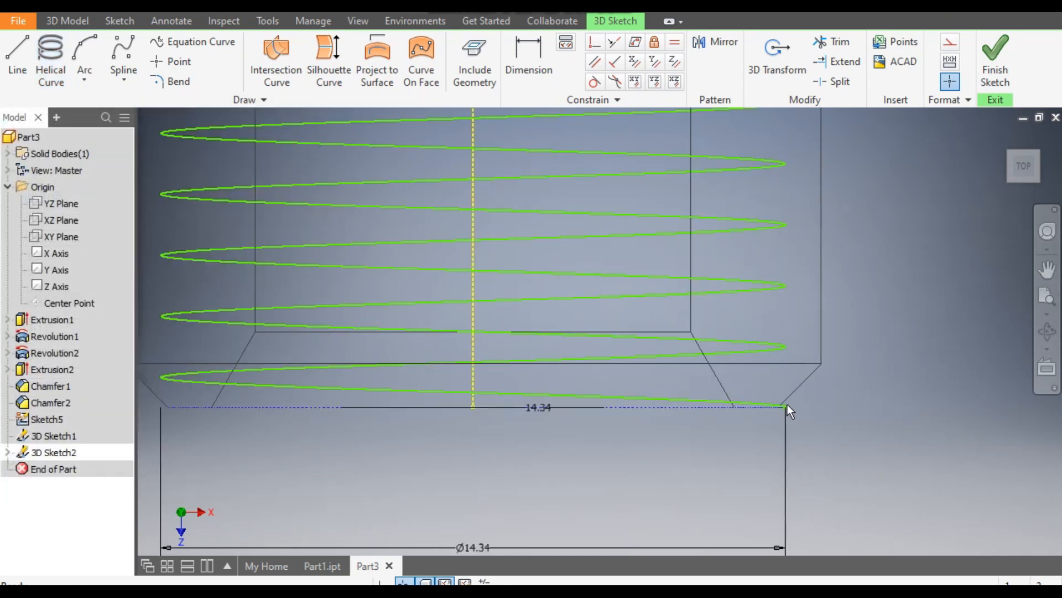
click(1000, 71)
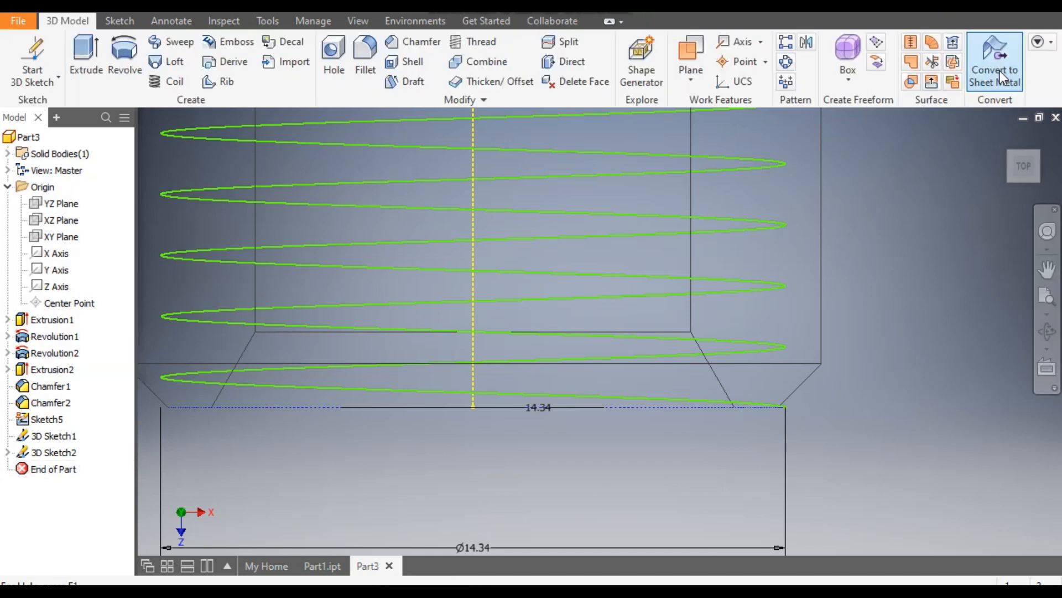
Step: Create a work plane through the helix's endpoint at the outer end face, normal to the curve
click(1038, 159)
scroll(640, 456, up, 4)
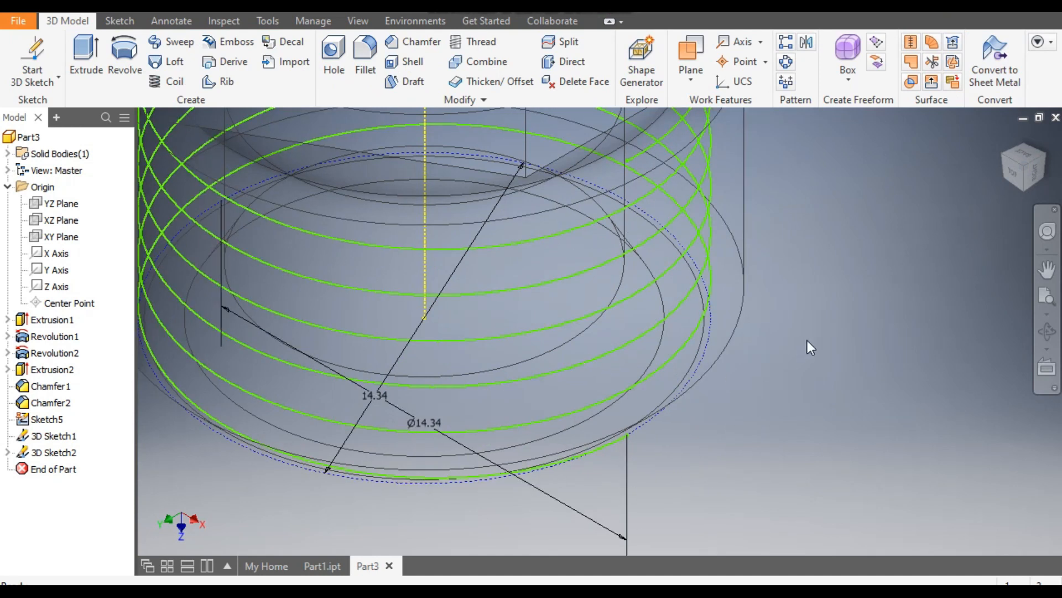
click(690, 52)
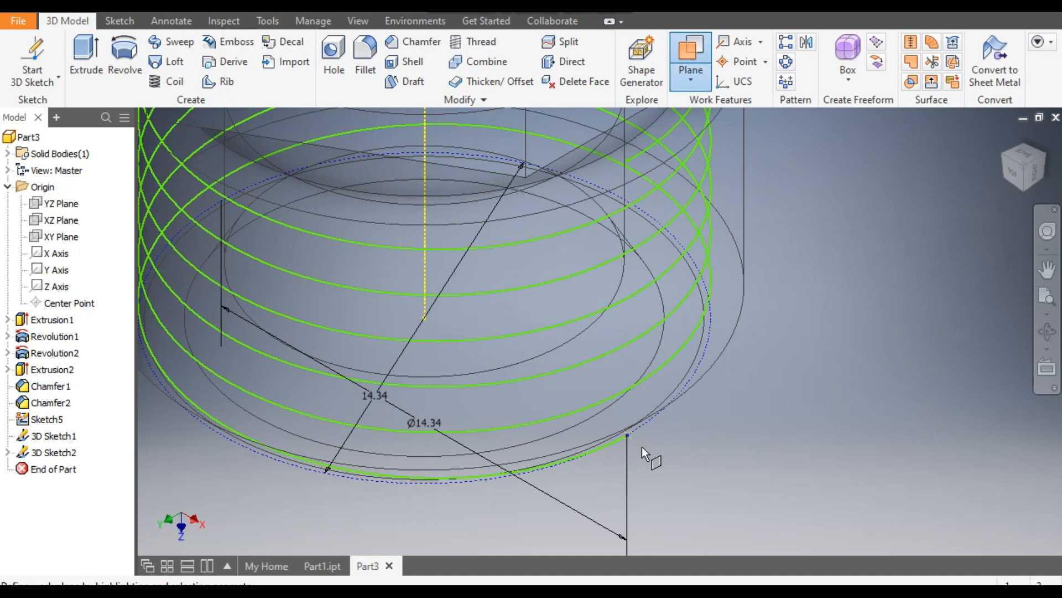
click(597, 455)
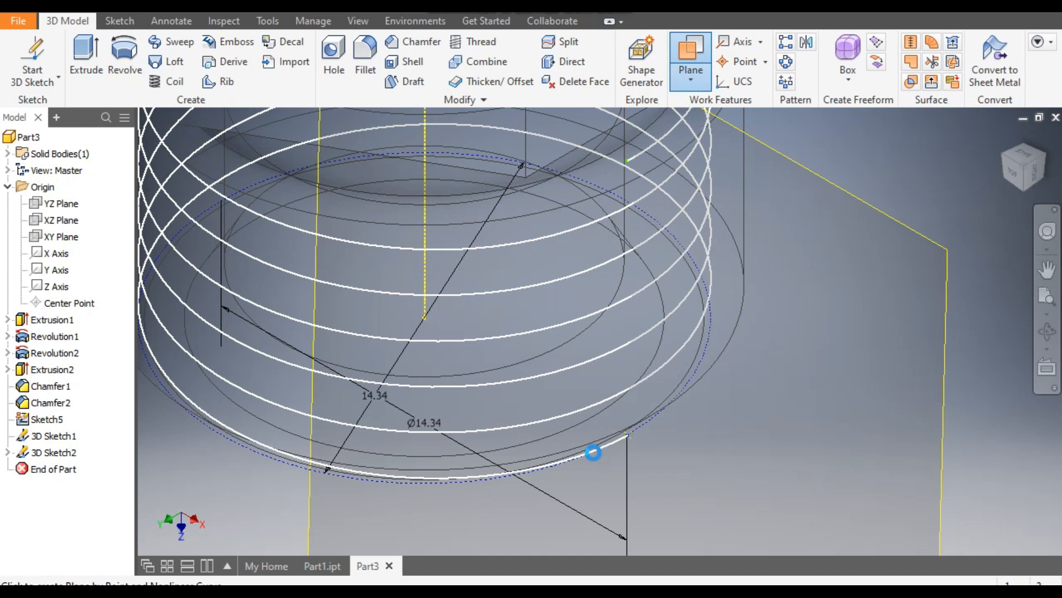
click(593, 453)
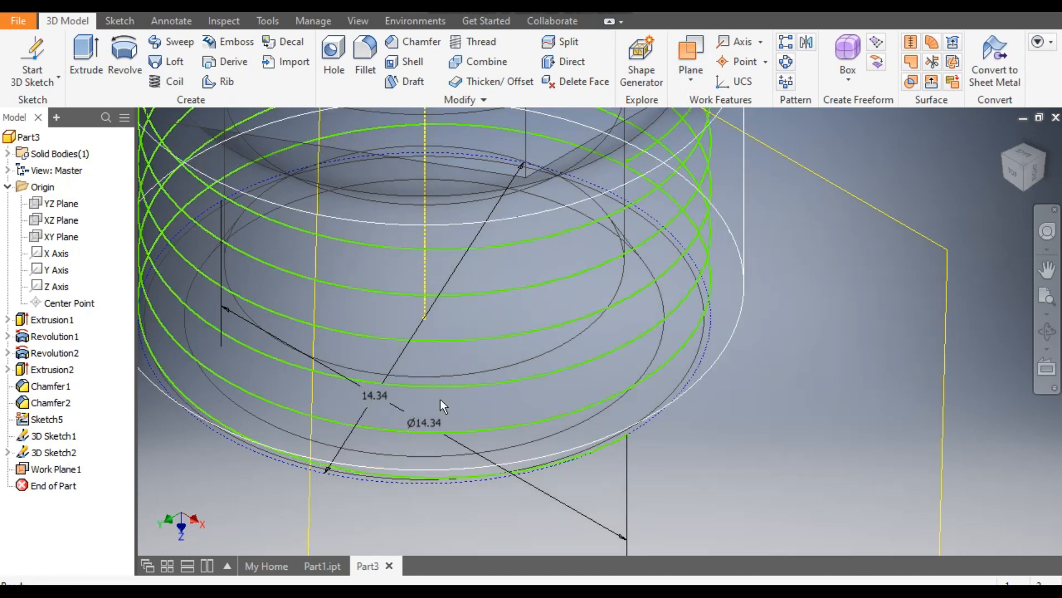
Step: Start a 2D sketch on the work plane at the helix's endpoint
scroll(747, 377, down, 5)
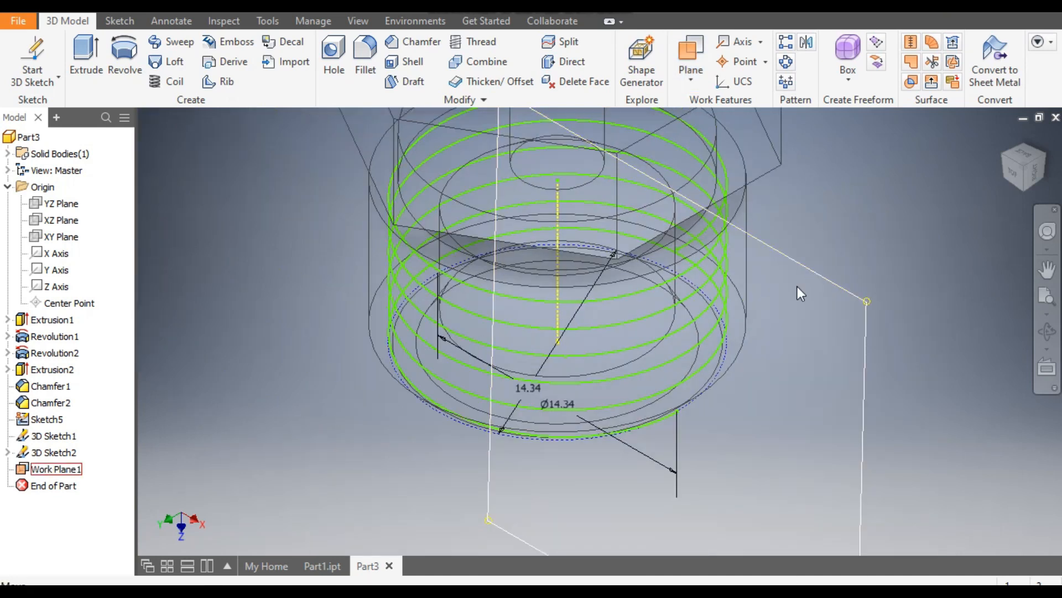
scroll(665, 422, up, 6)
scroll(719, 432, down, 2)
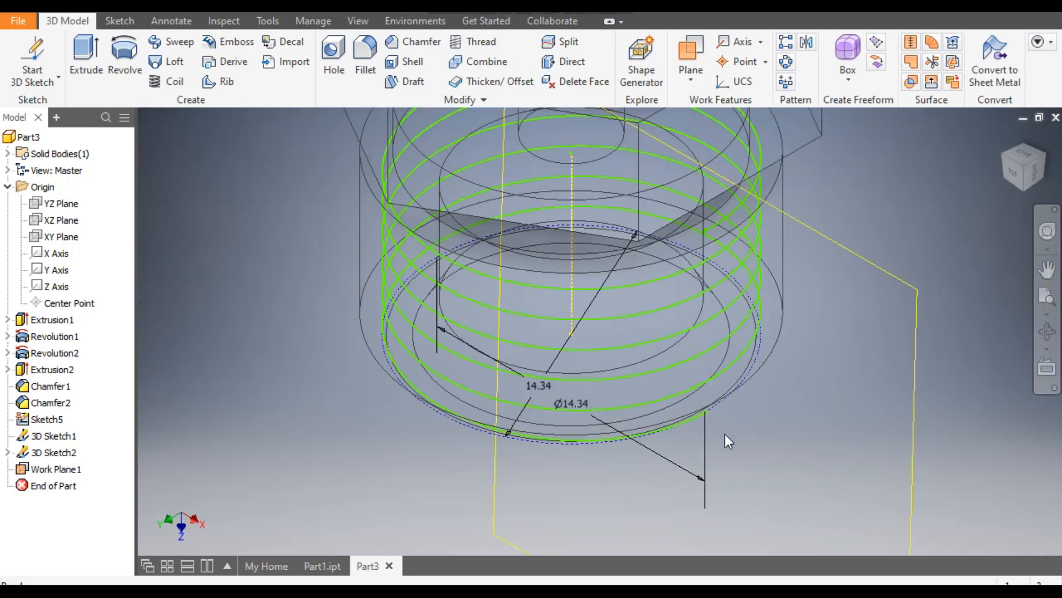
click(868, 262)
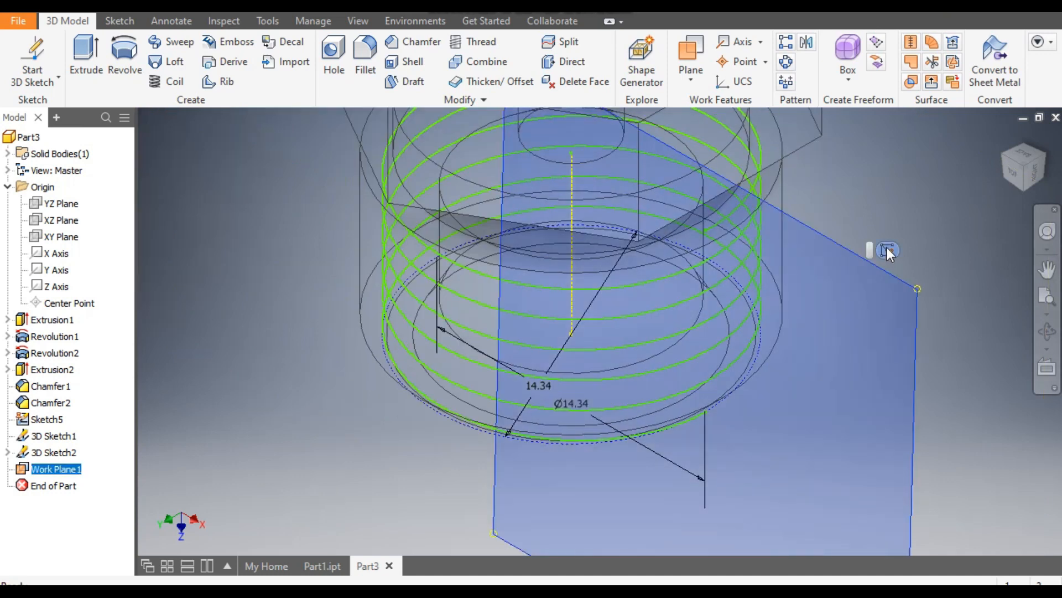
click(888, 251)
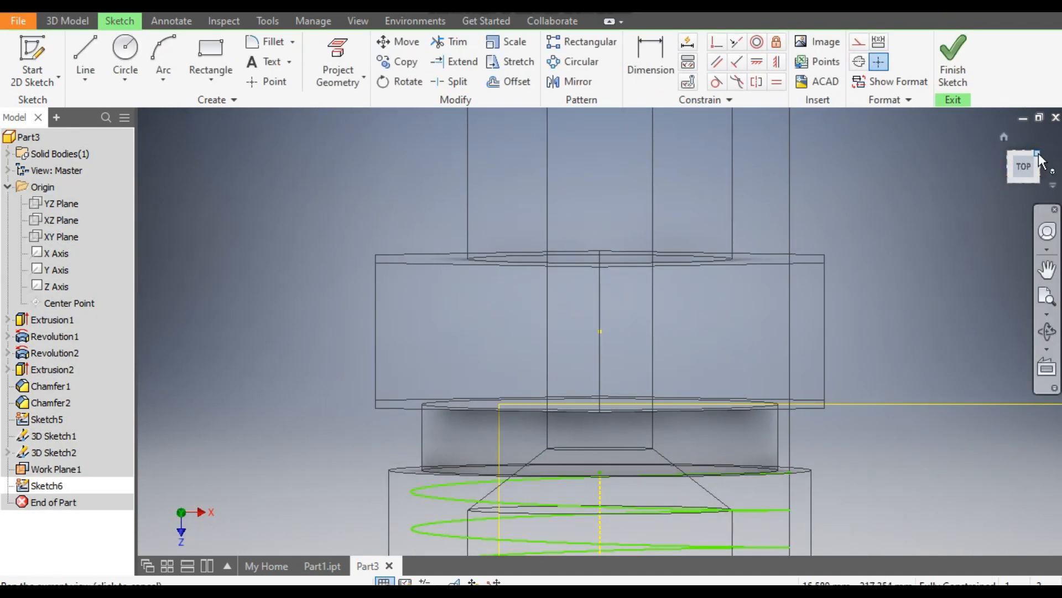
Step: Project the helix's endpoint at the outer end face into the sketch
click(1039, 161)
scroll(613, 318, down, 5)
scroll(611, 318, down, 2)
click(347, 61)
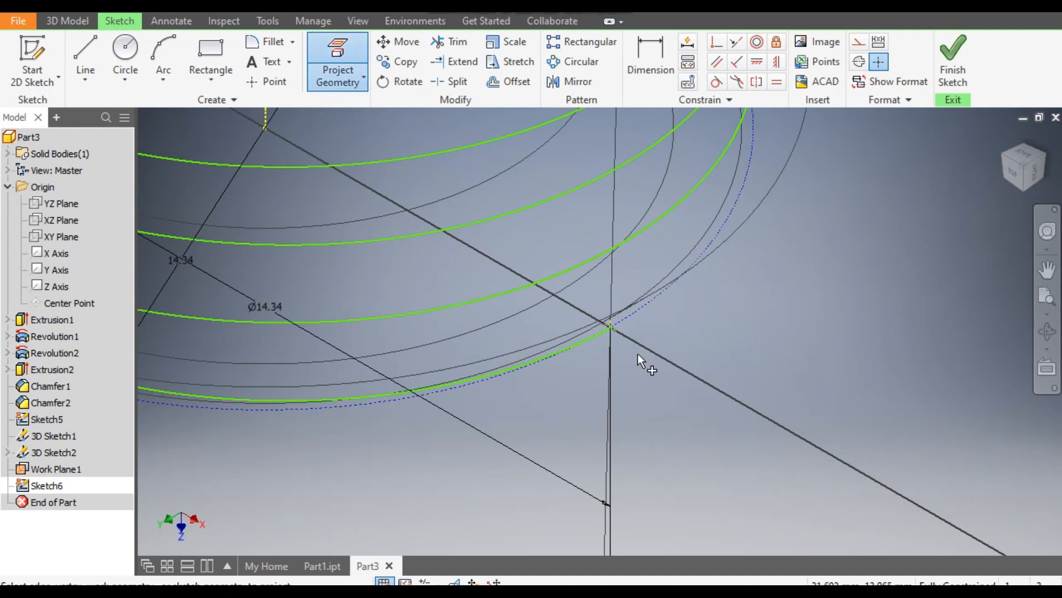
scroll(612, 326, down, 2)
scroll(601, 325, down, 2)
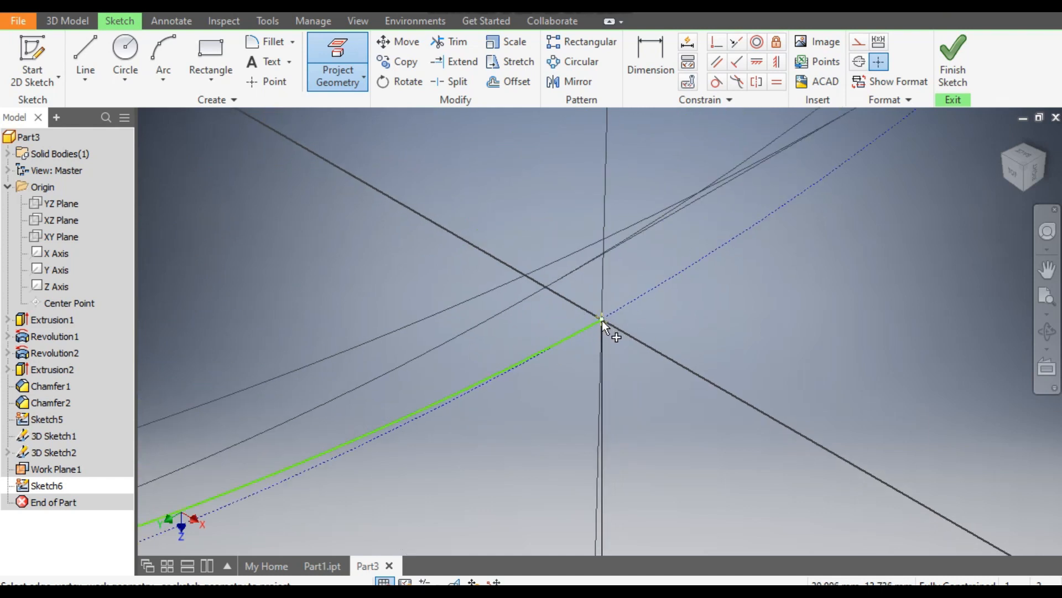
scroll(603, 322, up, 4)
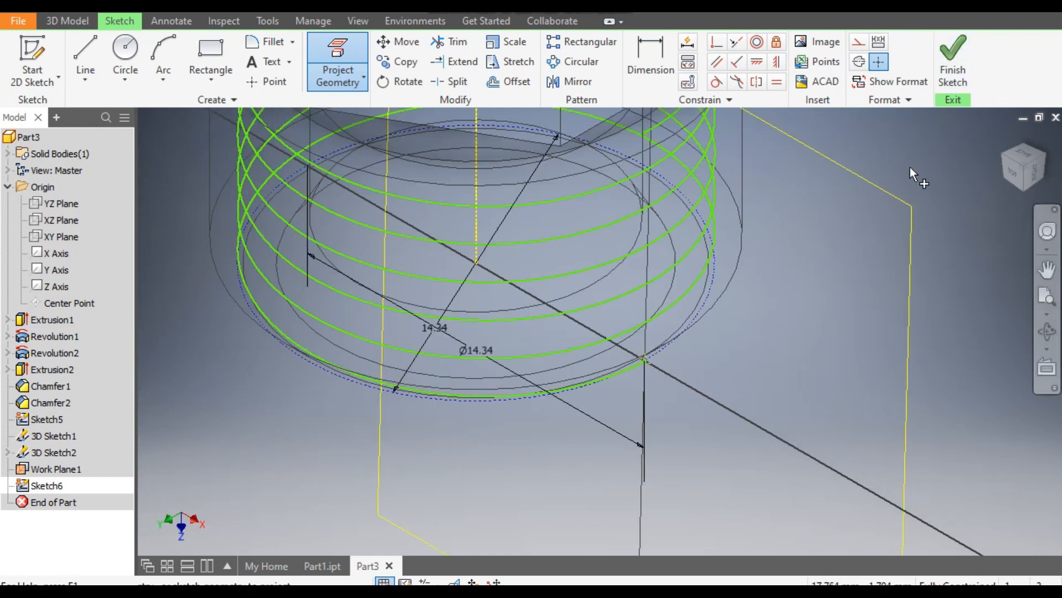
Step: Draw an inscribed three-sided polygon about 1.3 mm high outside the threaded cylinder, level with the end face, with one vertex pointing at the helix's endpoint
click(1015, 176)
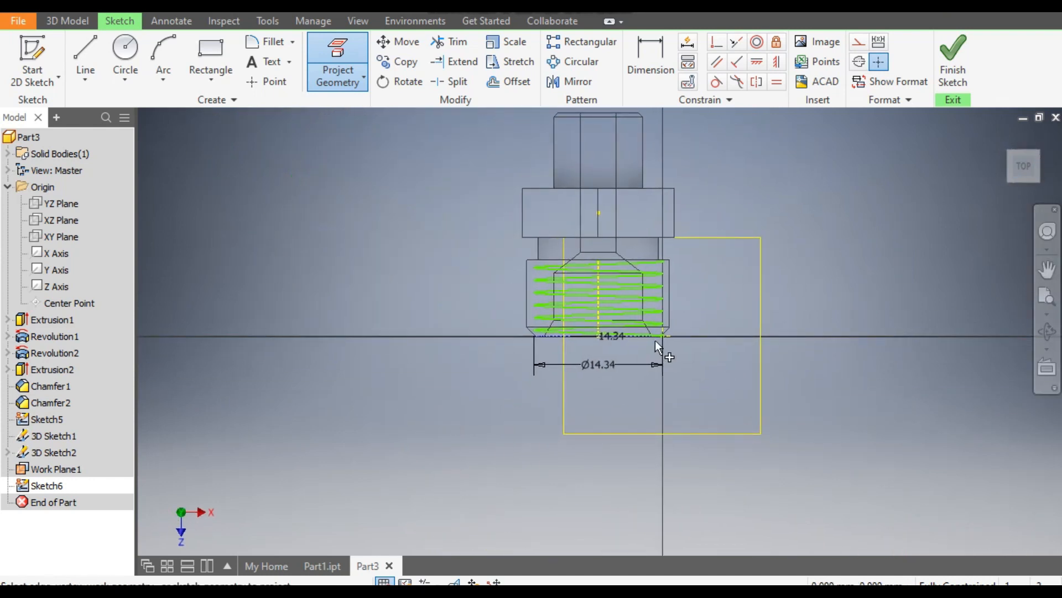
scroll(675, 336, down, 5)
middle_drag(676, 334, 693, 364)
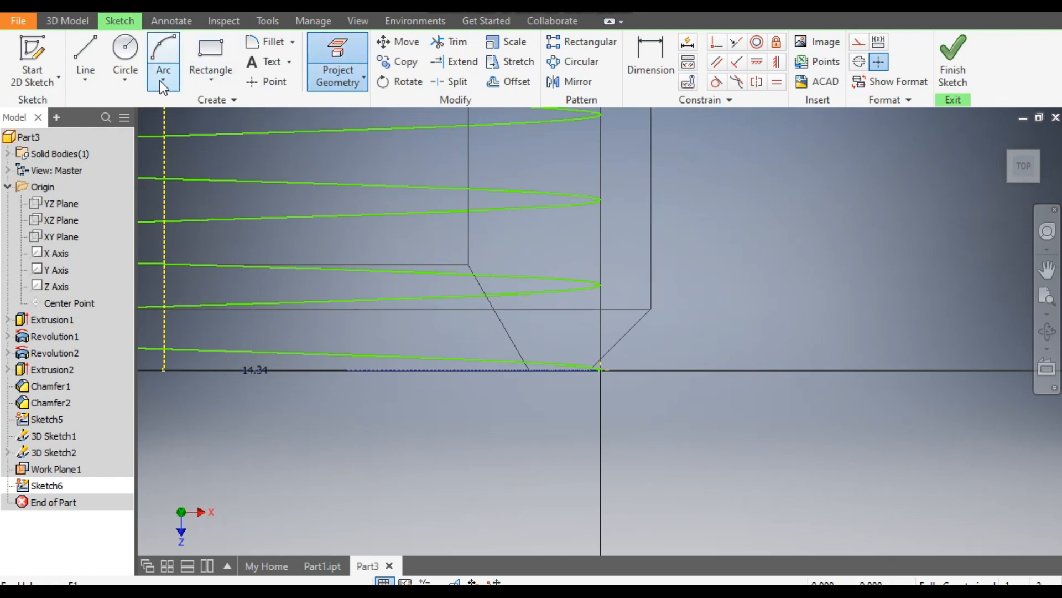
click(209, 79)
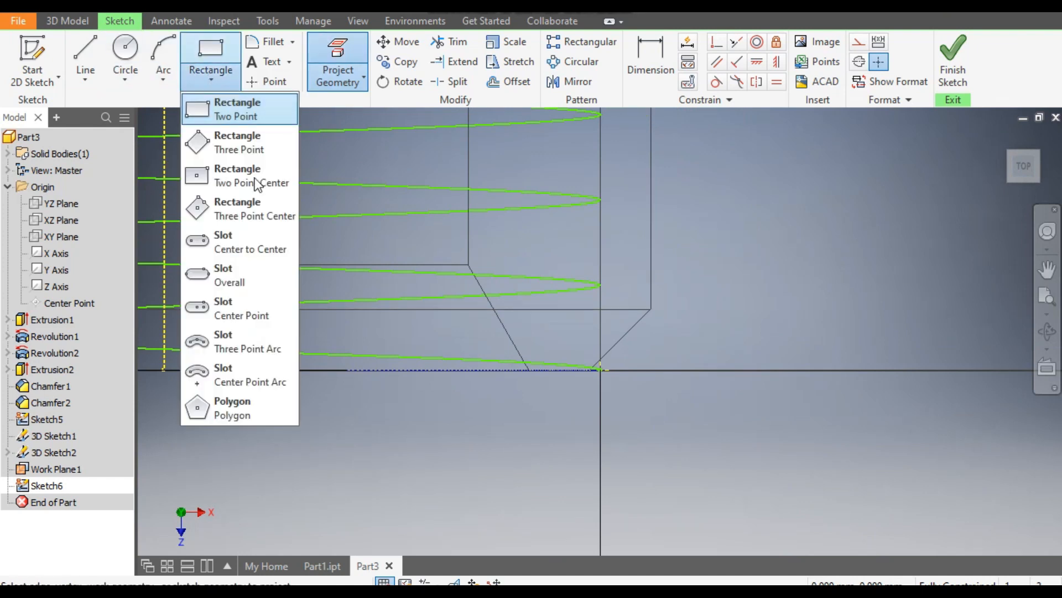
click(243, 404)
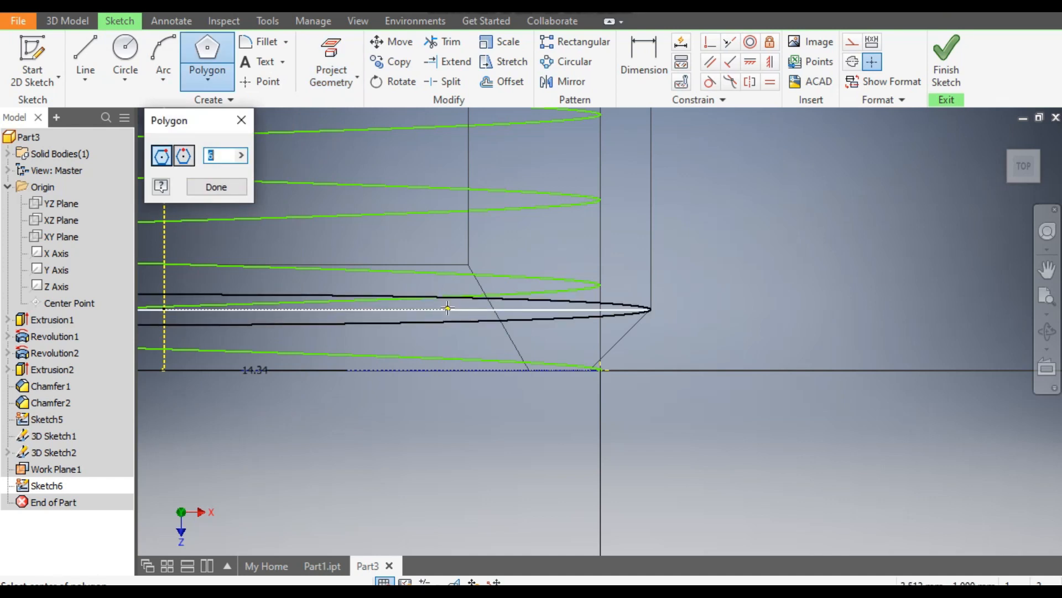
click(810, 370)
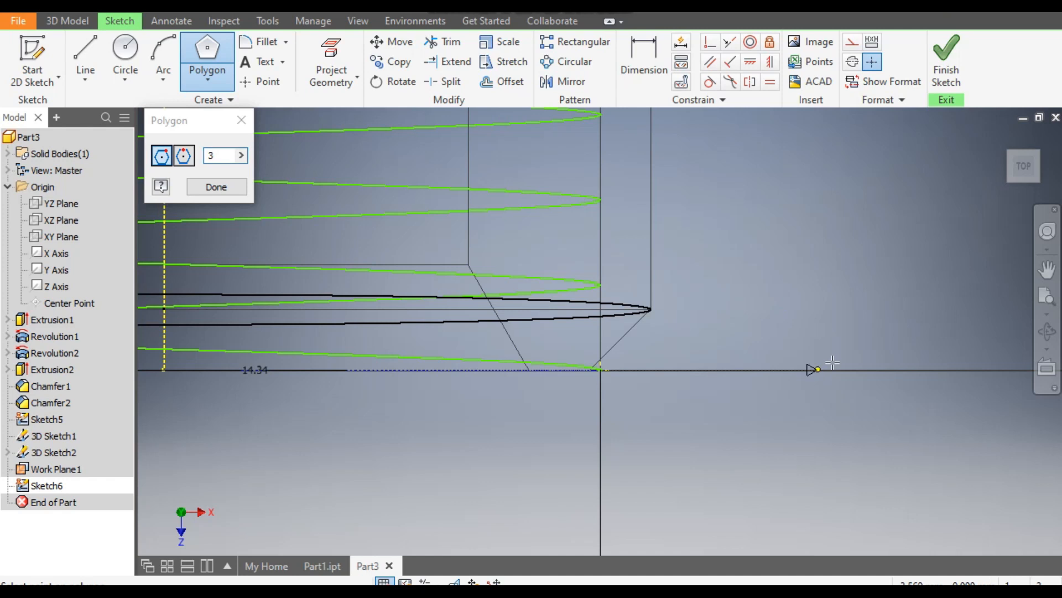
click(757, 369)
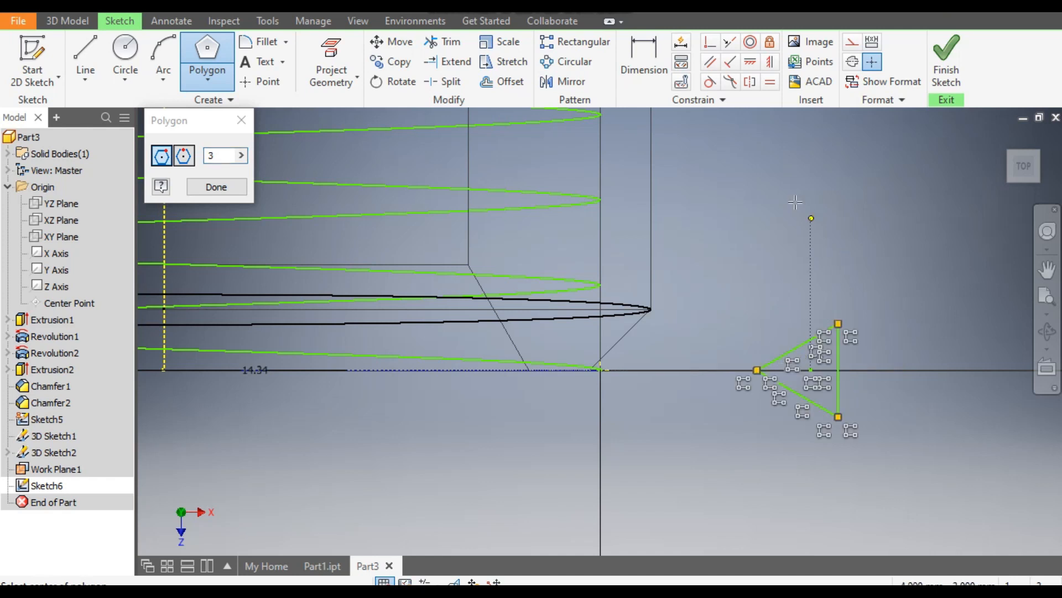
Step: Dimension the triangle's horizontal width from its inner tip to the opposite side as 1 mm
click(640, 57)
click(806, 339)
click(805, 302)
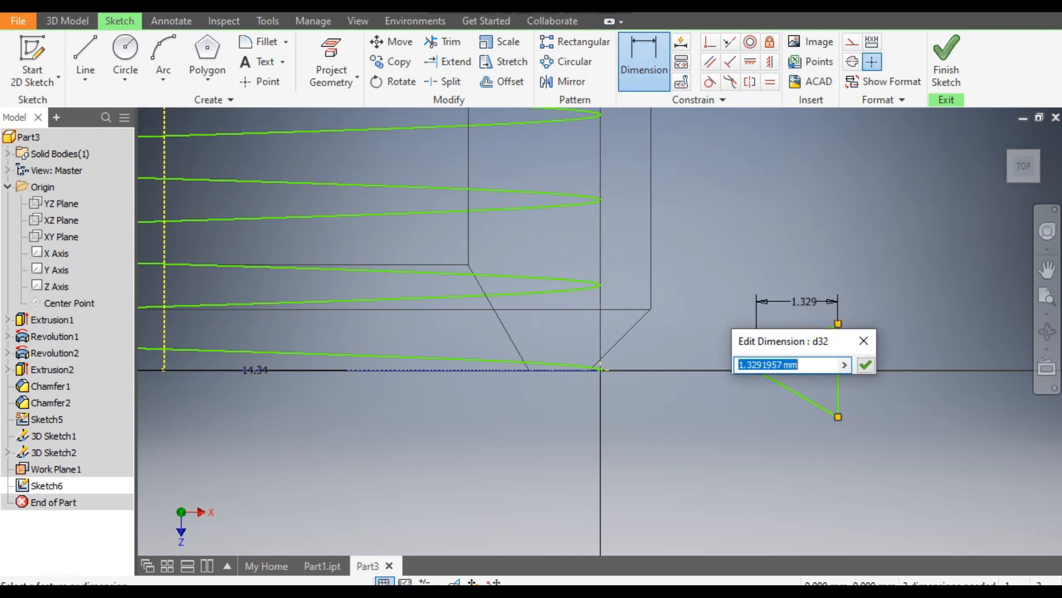
text(1)
key(Return)
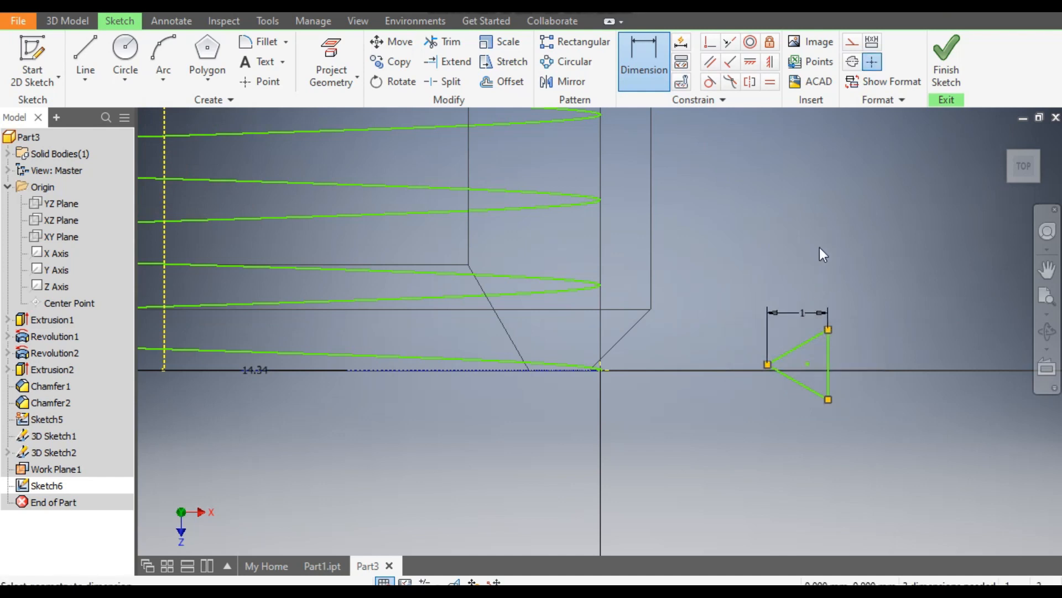
Step: Align the triangle's centre horizontally with the helix's endpoint, make its inner tip coincident with that endpoint and finish the sketch
click(749, 65)
click(808, 364)
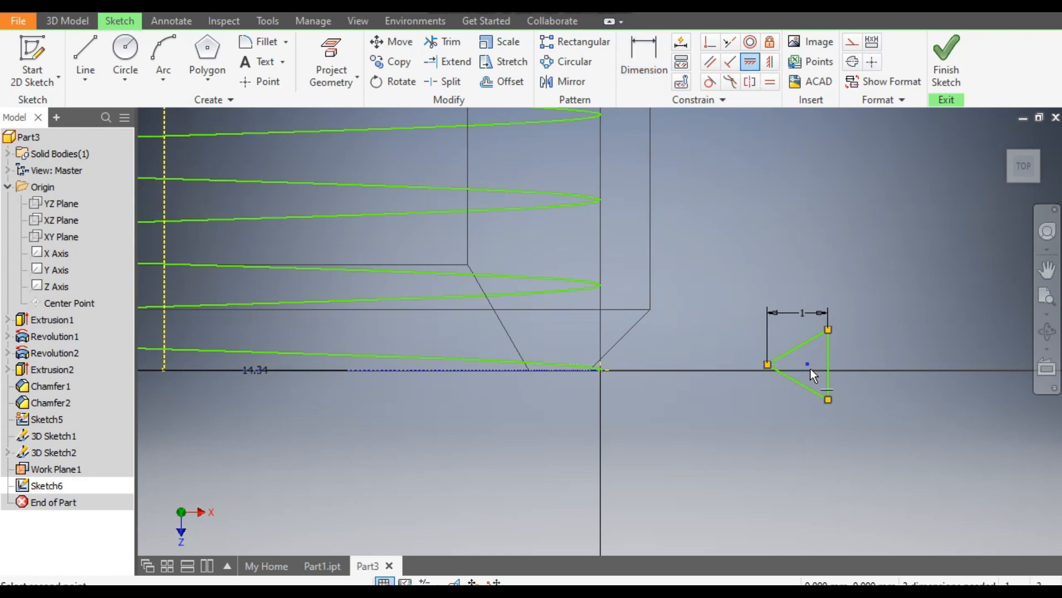
click(603, 371)
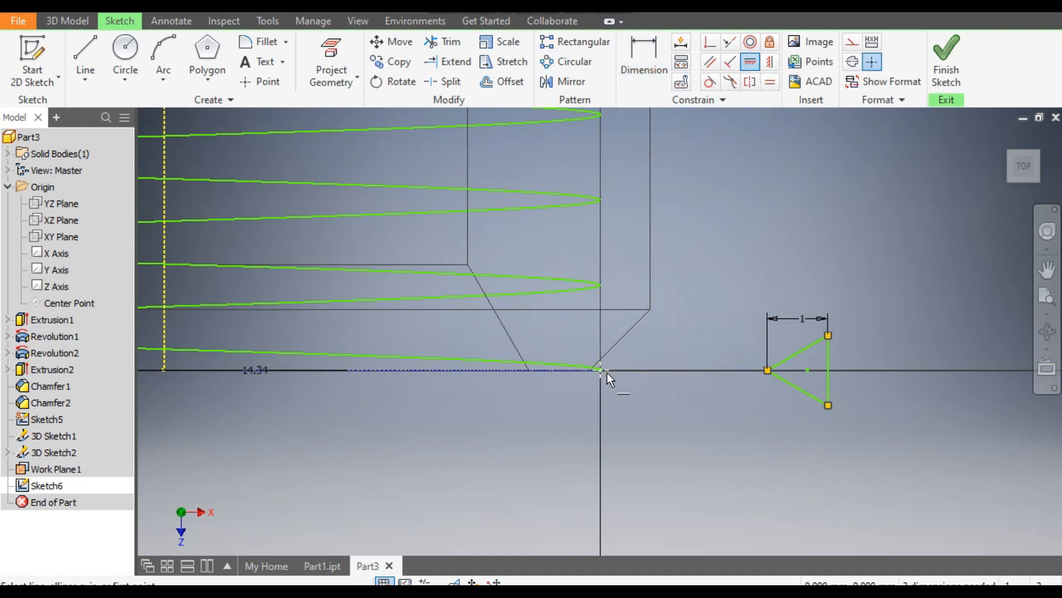
click(710, 42)
click(767, 370)
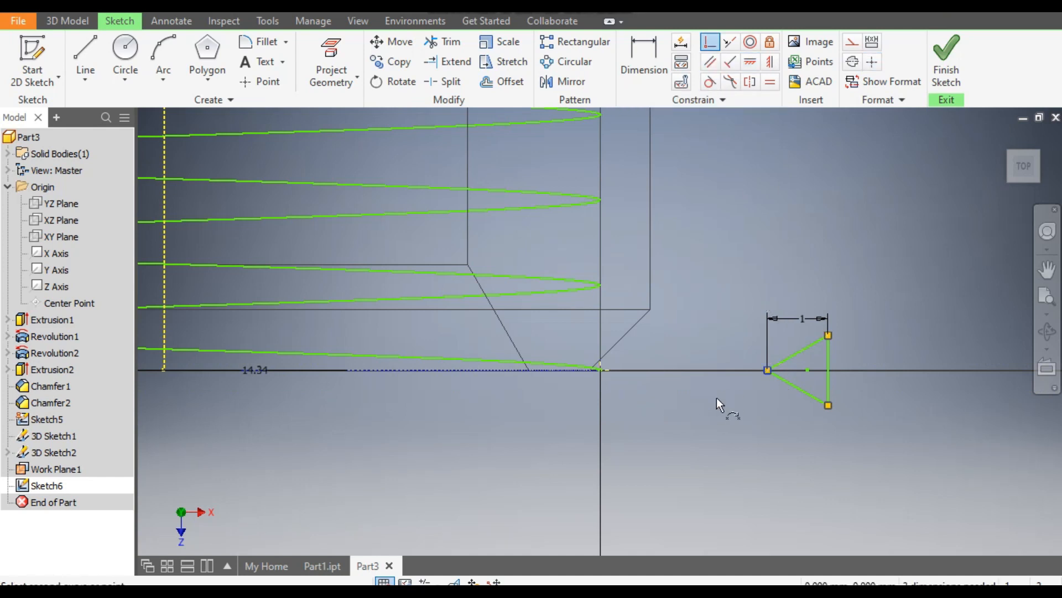
click(605, 373)
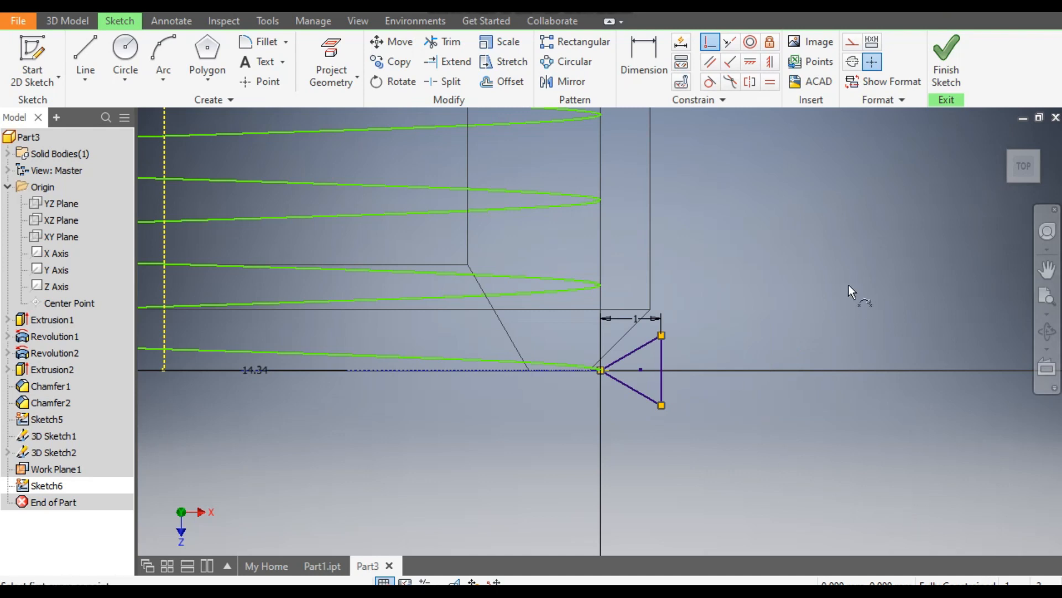
click(947, 55)
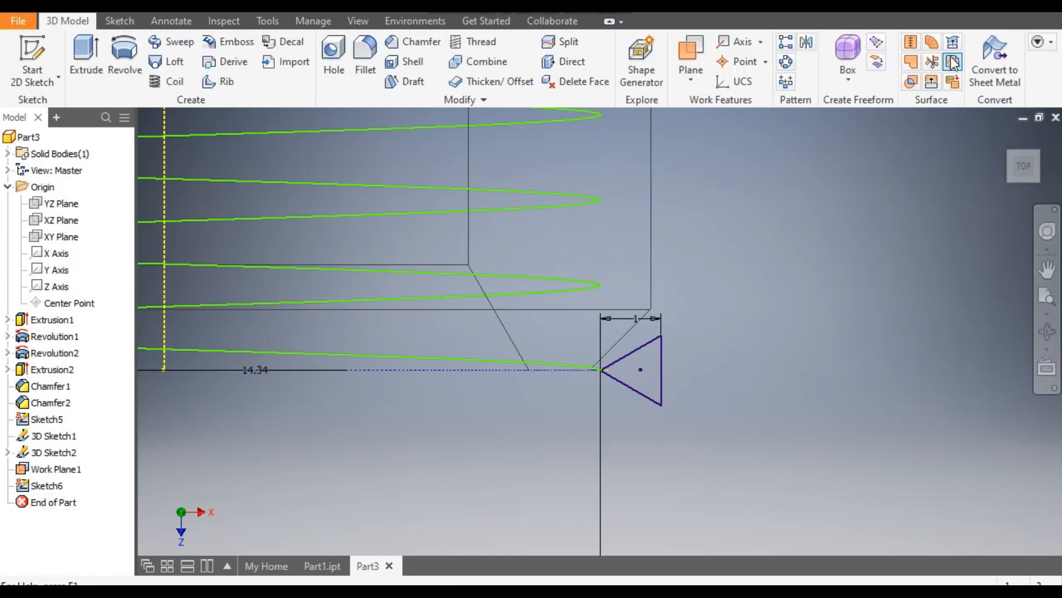
Step: Show the part in the home view with the Shaded with Edges visual style
scroll(913, 258, up, 5)
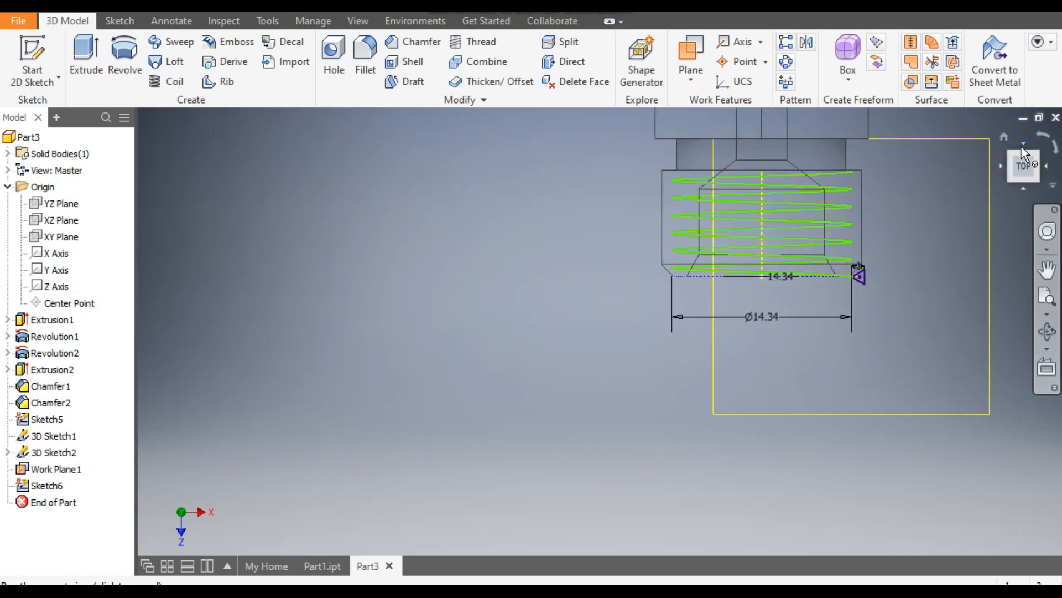
click(1006, 138)
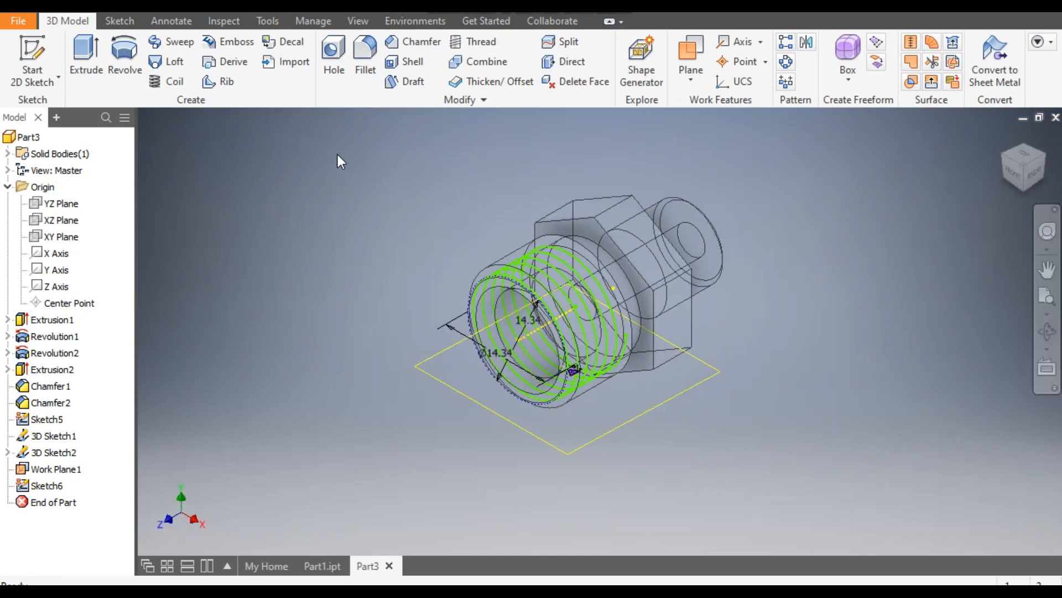
click(358, 22)
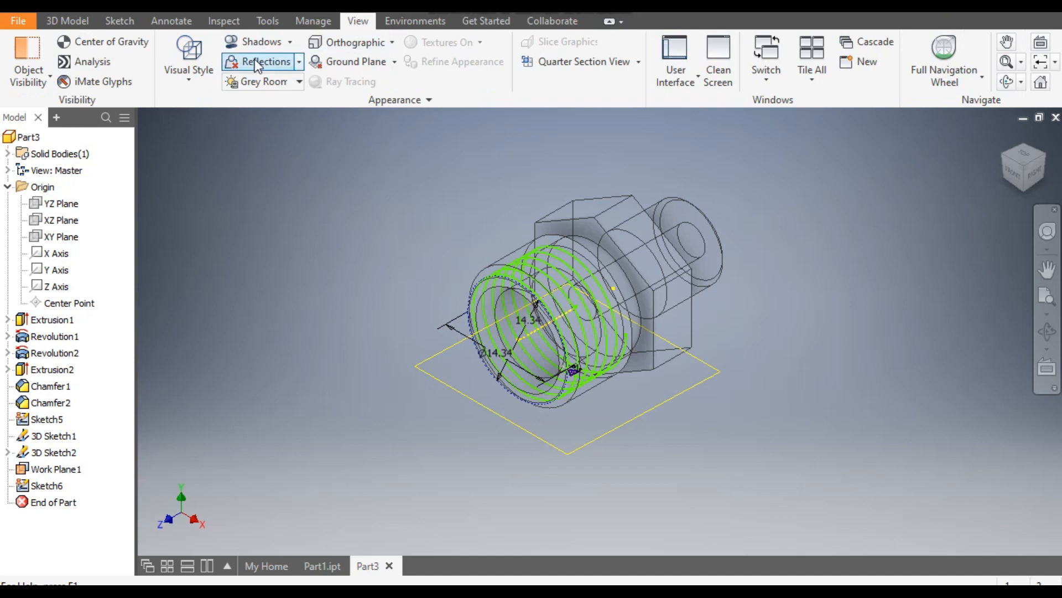
click(193, 71)
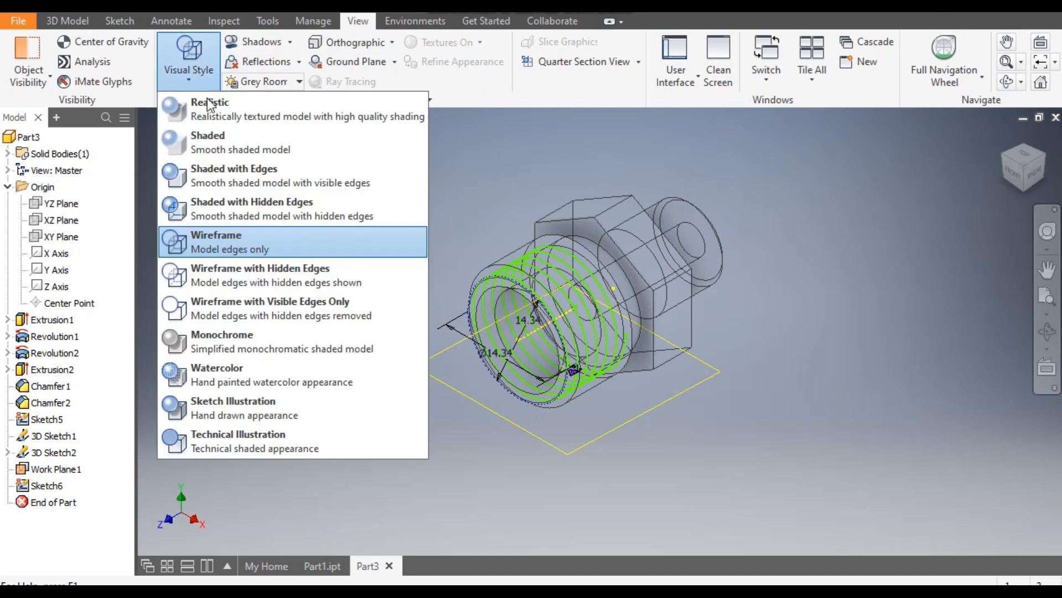
click(224, 178)
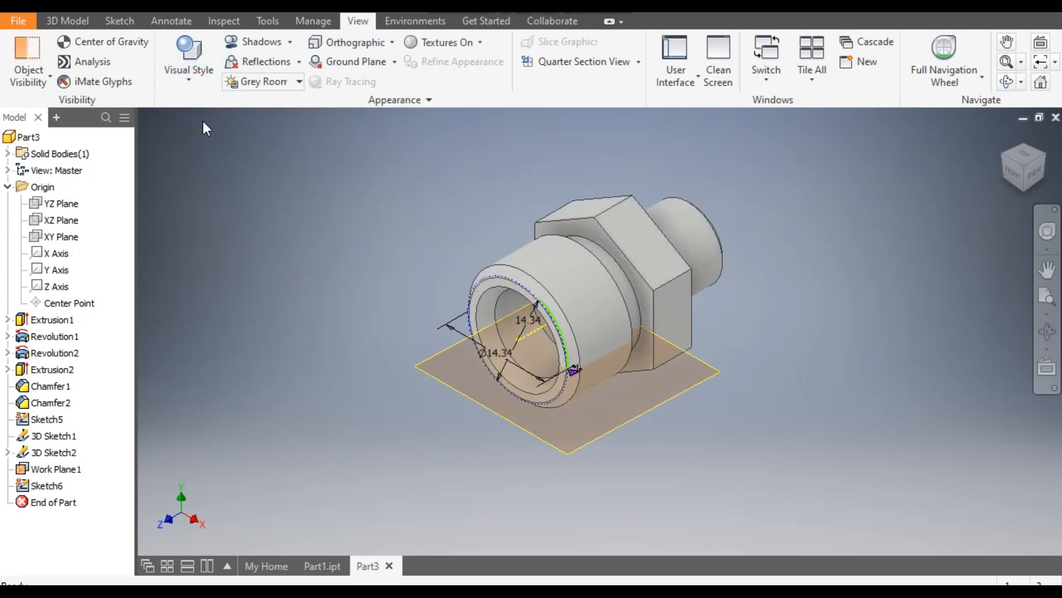
Step: Cut the thread by sweeping the triangle profile along the helix, using the Path type and Path orientation
click(68, 22)
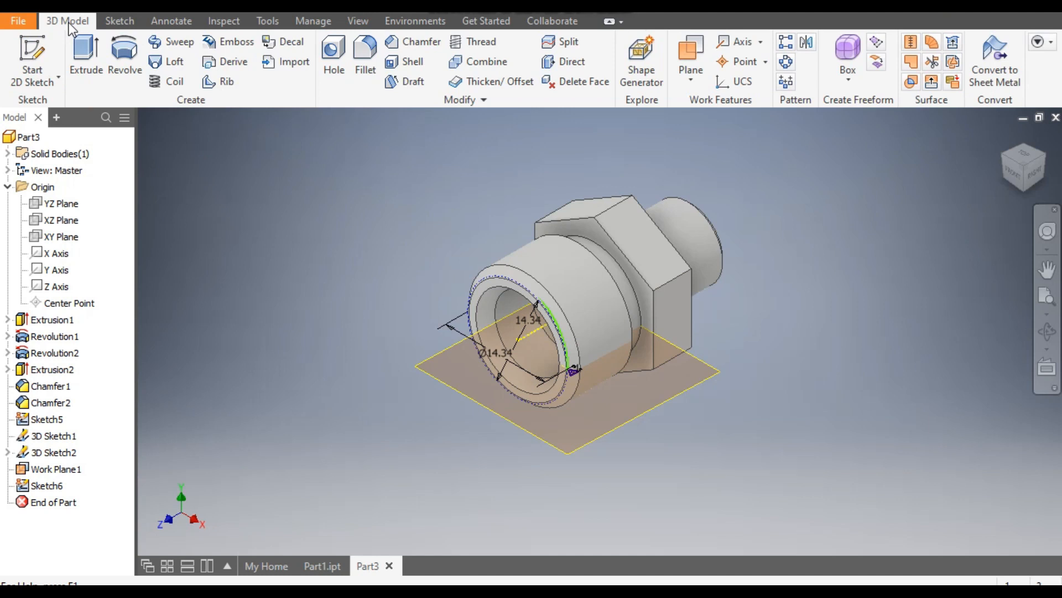
click(172, 42)
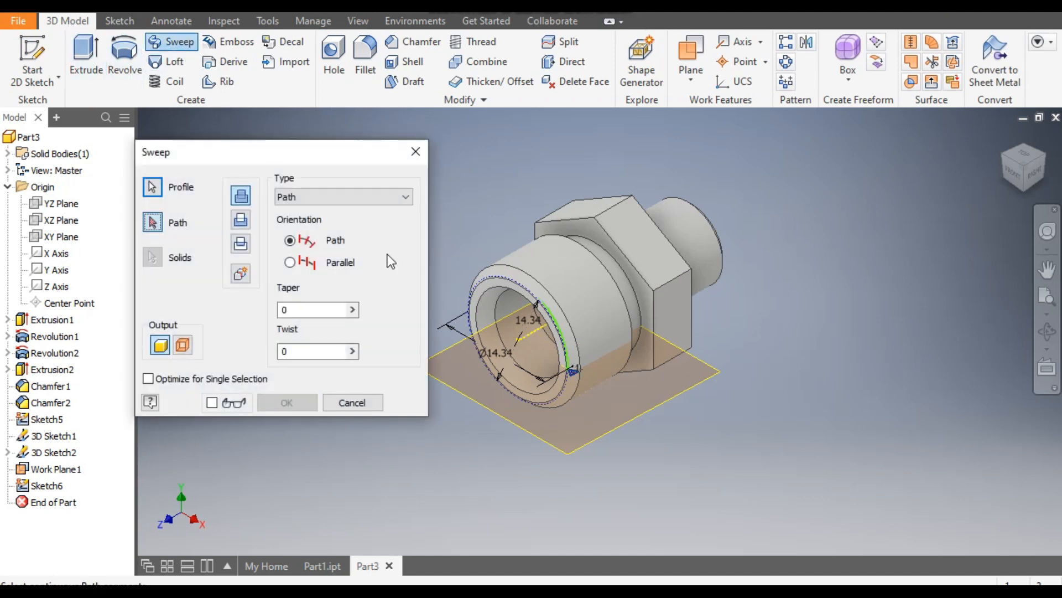
scroll(552, 385, up, 5)
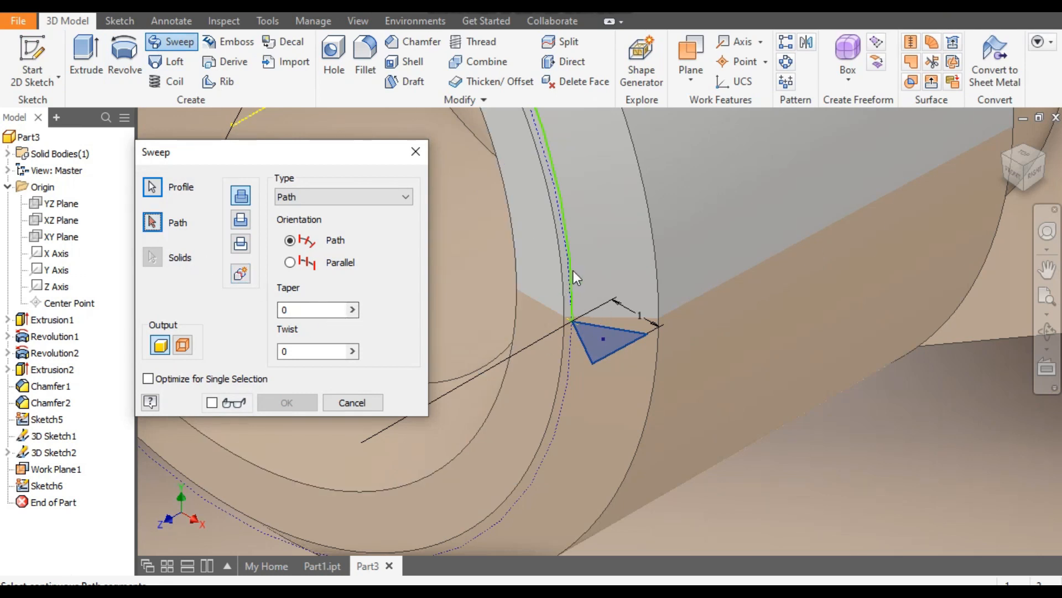
click(566, 216)
scroll(614, 321, down, 5)
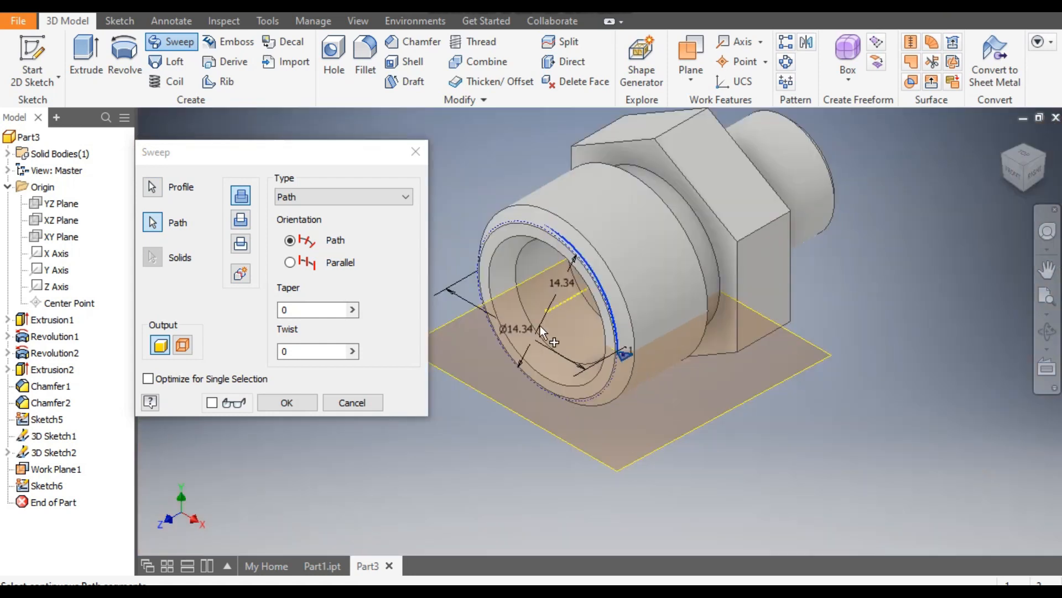
click(154, 188)
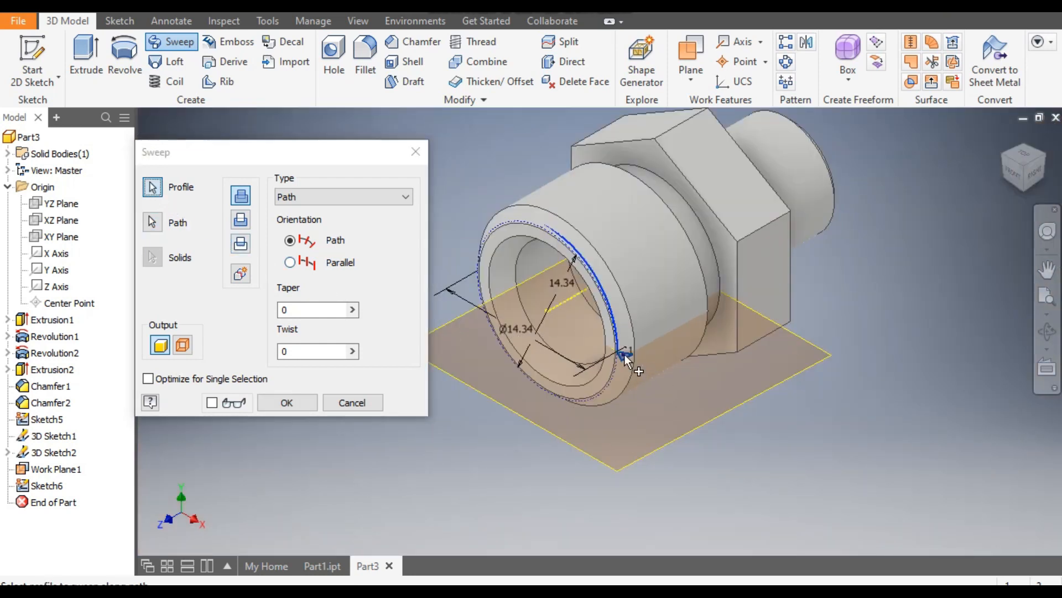
click(242, 221)
click(287, 392)
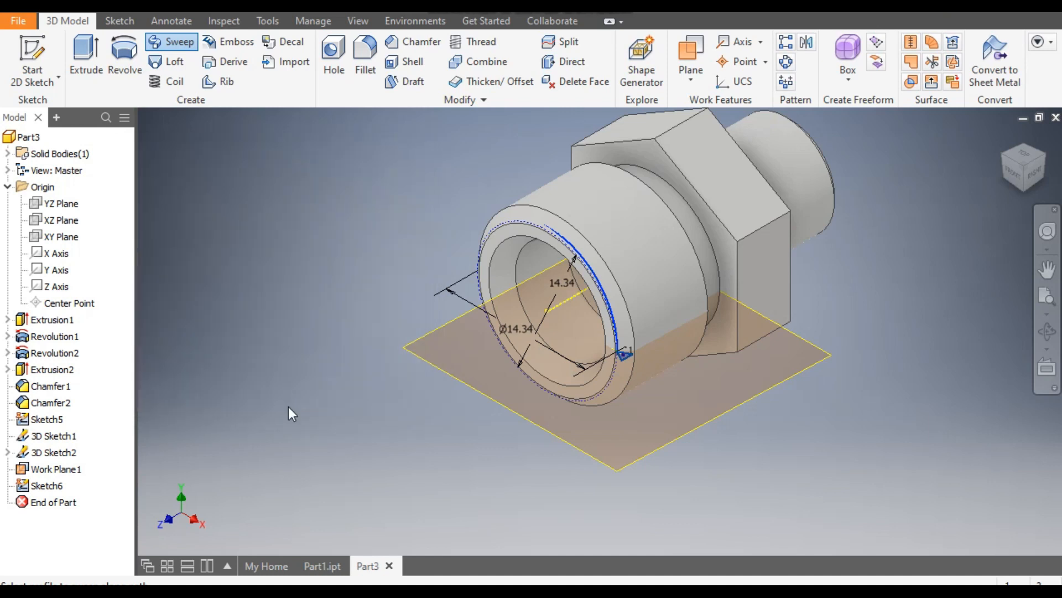
Step: Inspect the cut thread up close and from both ends of the fitting
scroll(649, 228, up, 3)
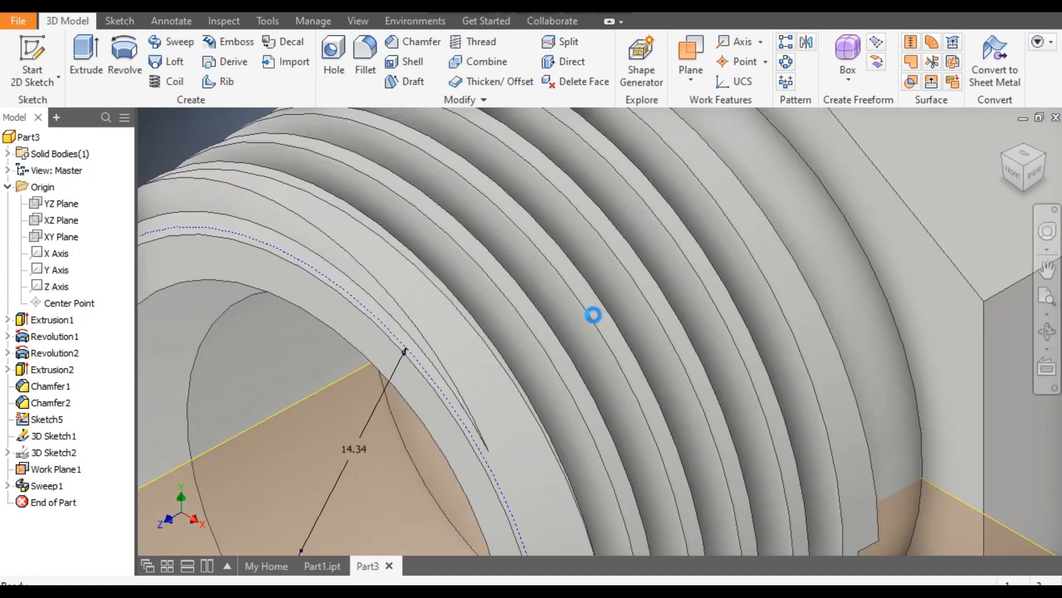
scroll(865, 385, down, 4)
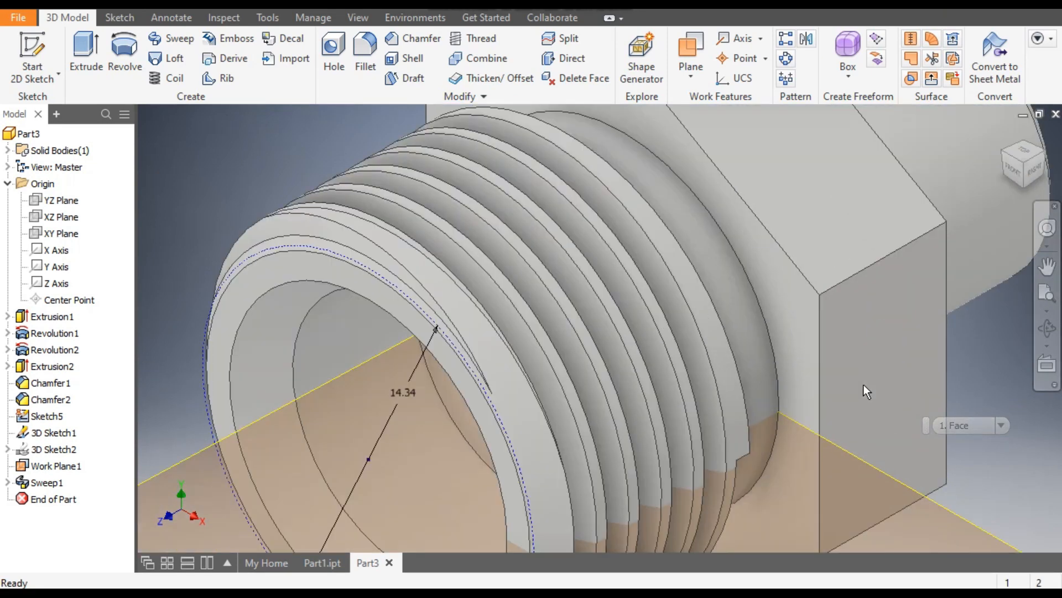
middle_drag(866, 378, 825, 324)
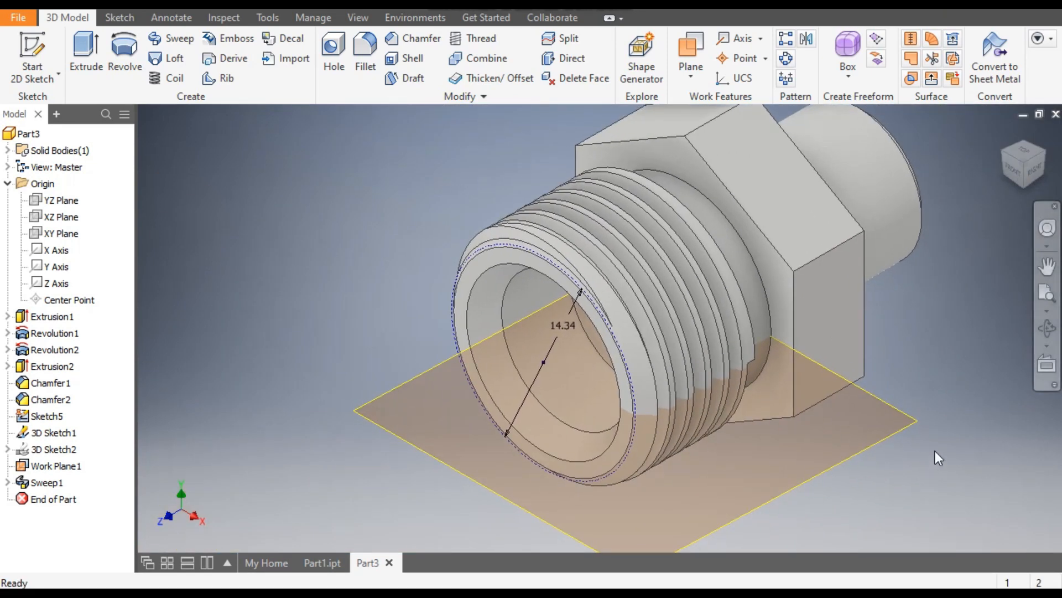
click(1046, 149)
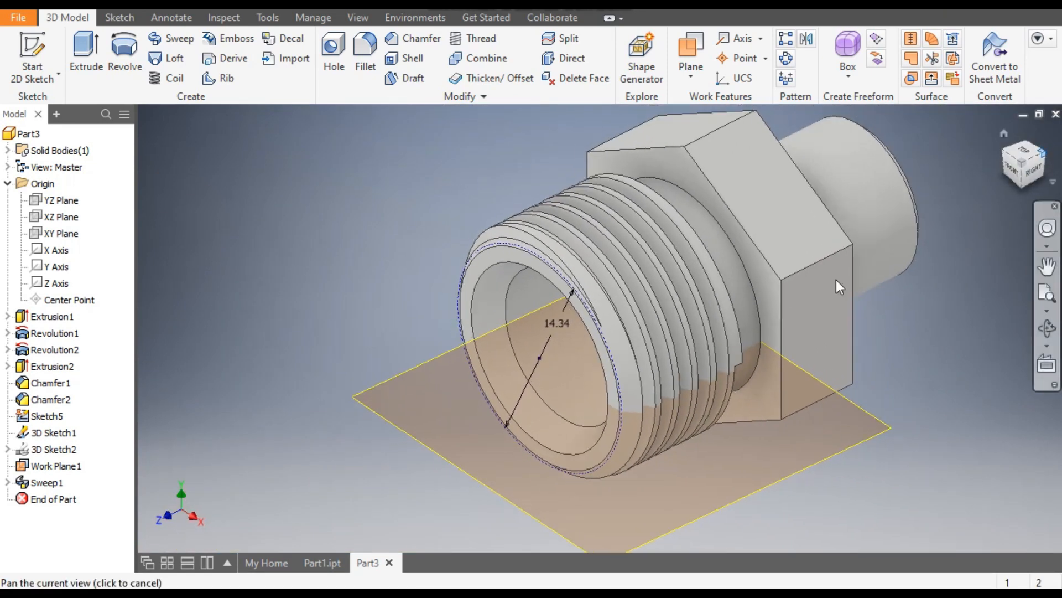
scroll(594, 242, up, 3)
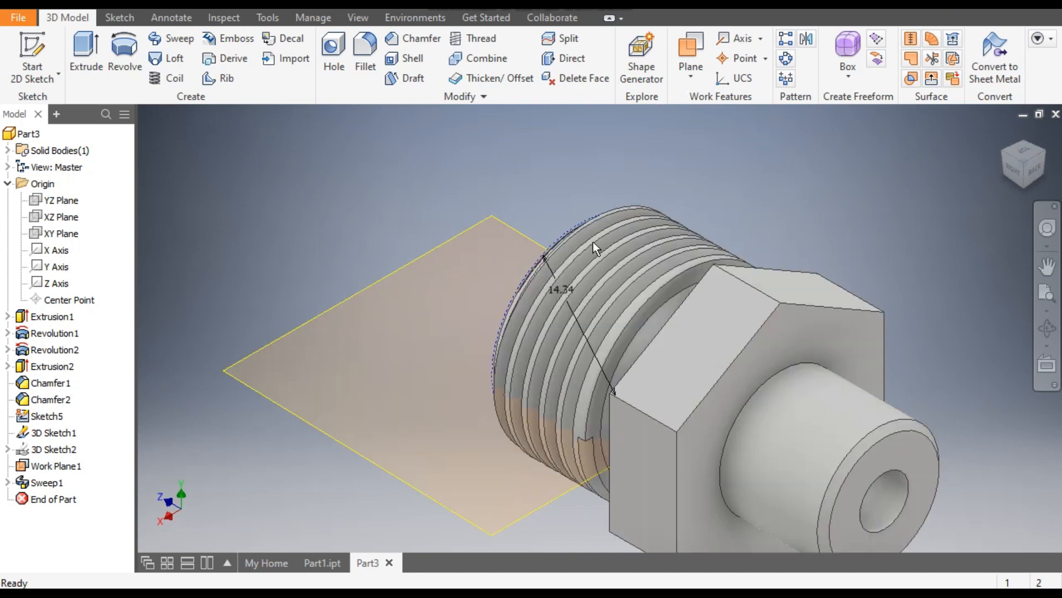
click(1005, 151)
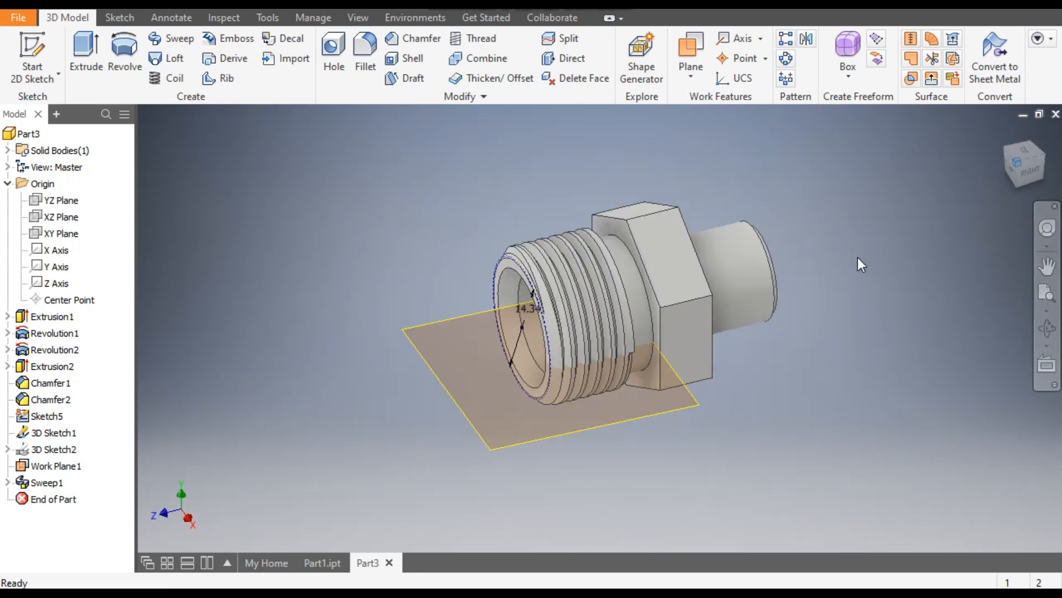
Step: Hide the work plane and the 14.34 mm circle sketch on the threaded end of the fitting
click(619, 397)
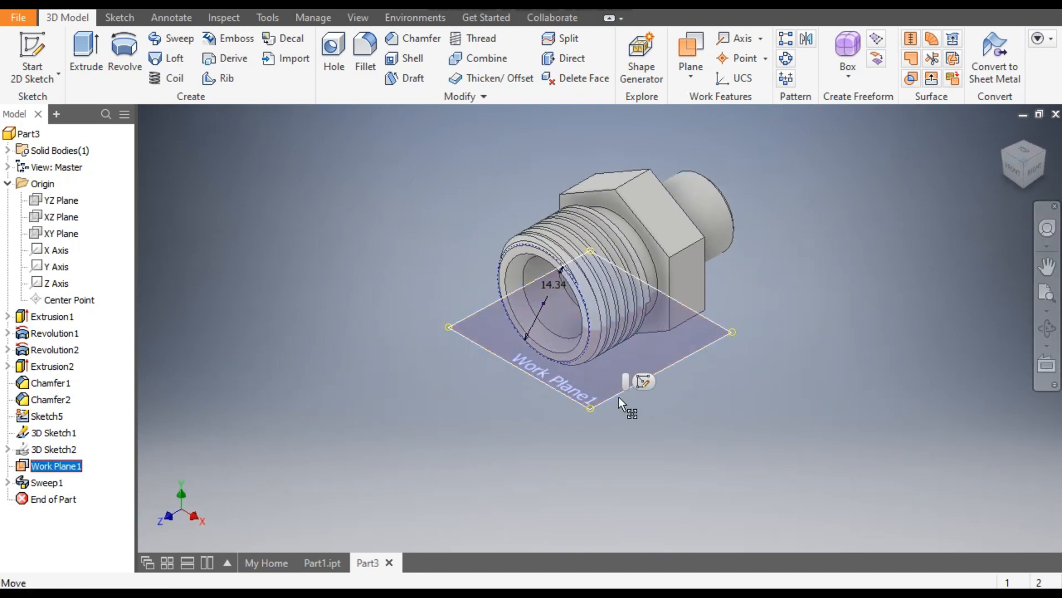
right_click(42, 470)
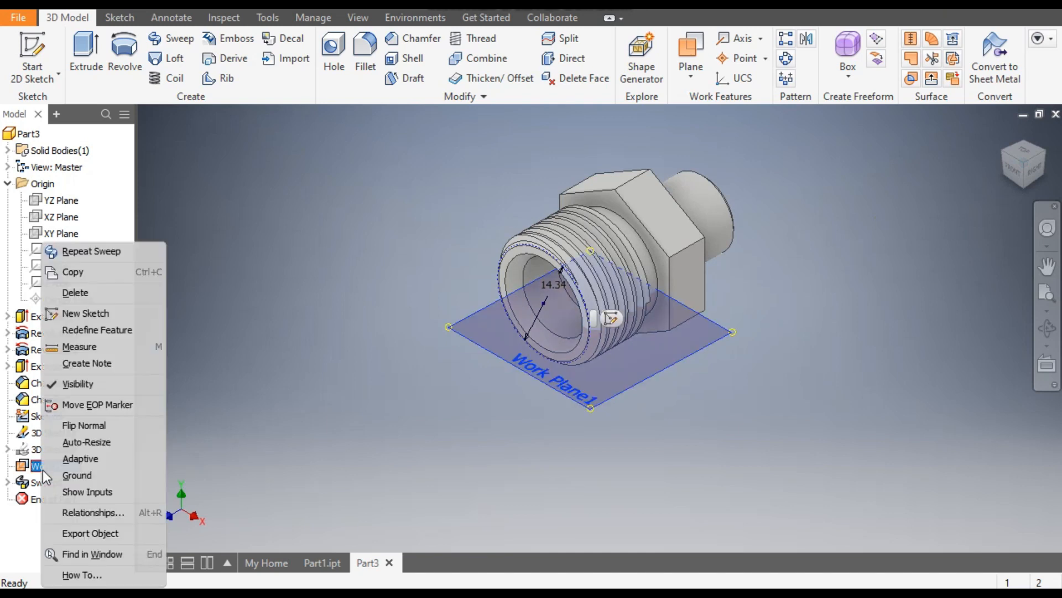
click(81, 381)
scroll(556, 270, up, 5)
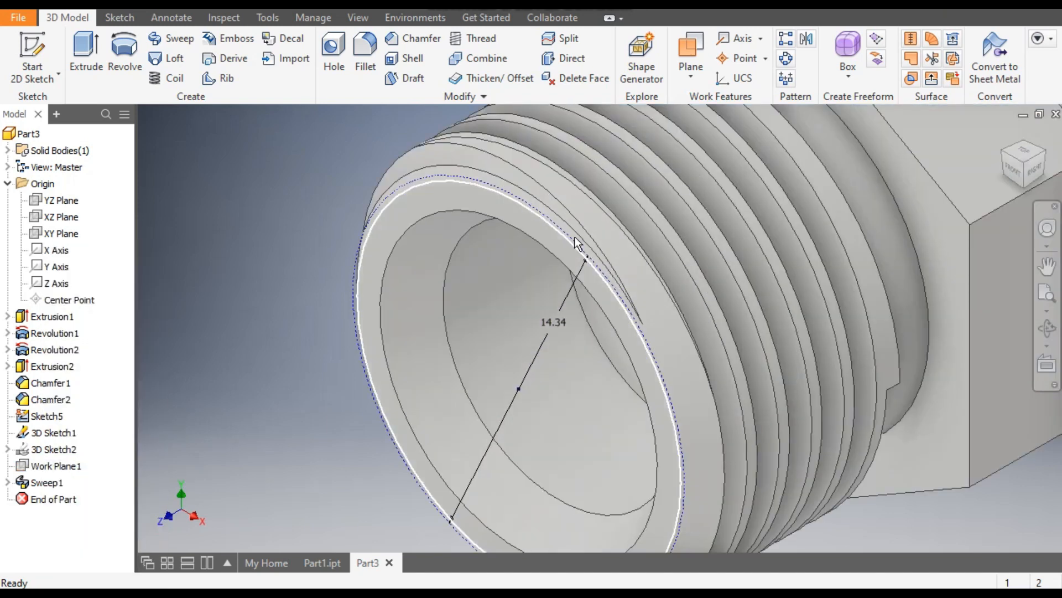
click(635, 223)
scroll(557, 263, down, 5)
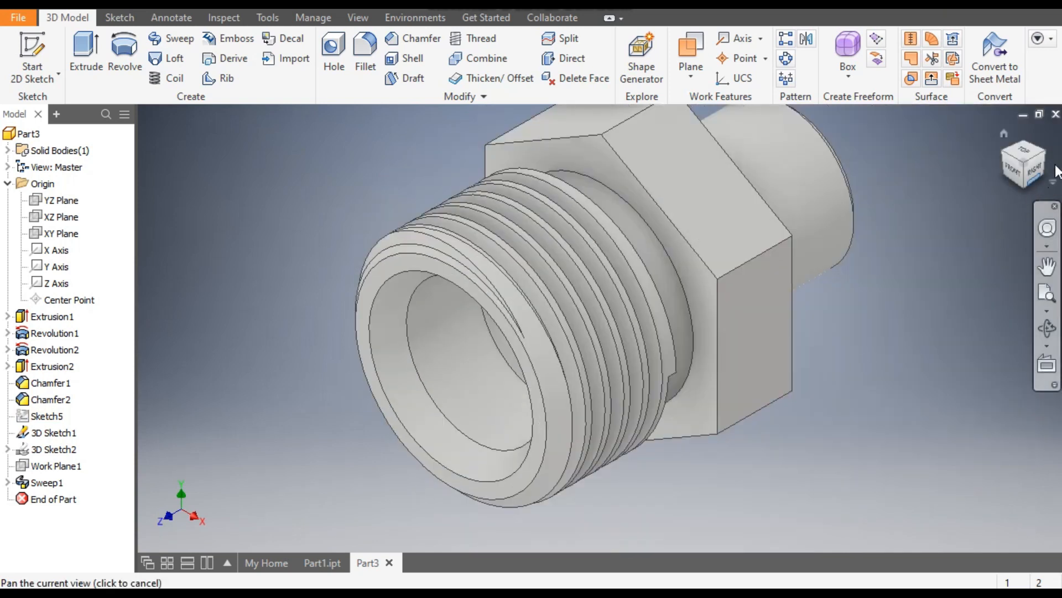
Step: Sketch a 9.19 mm diameter circle centred on the bore on the flat end face of the narrow cylindrical end
click(1049, 150)
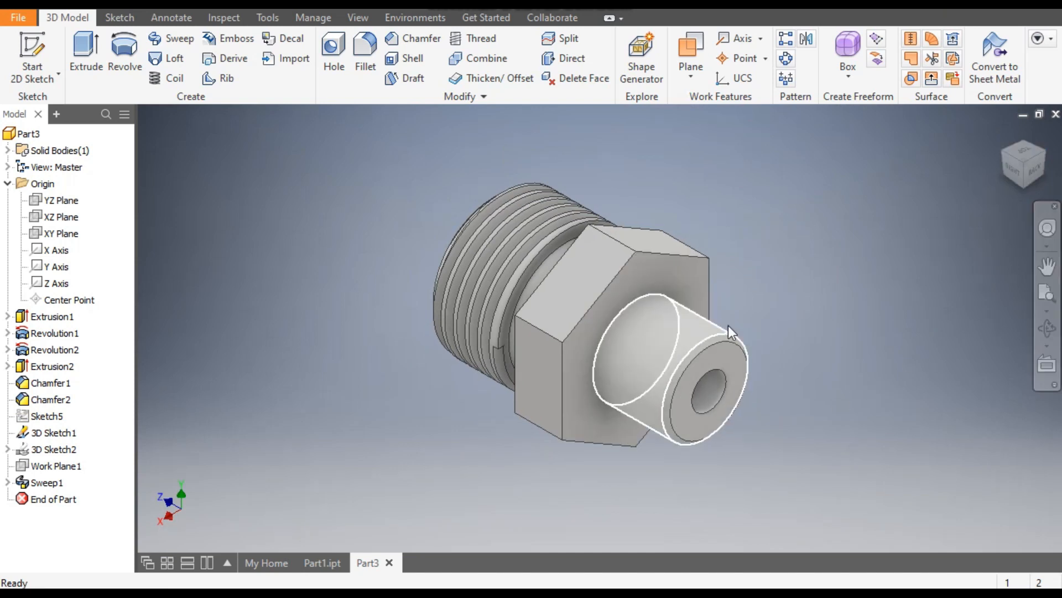
scroll(791, 408, up, 3)
click(647, 305)
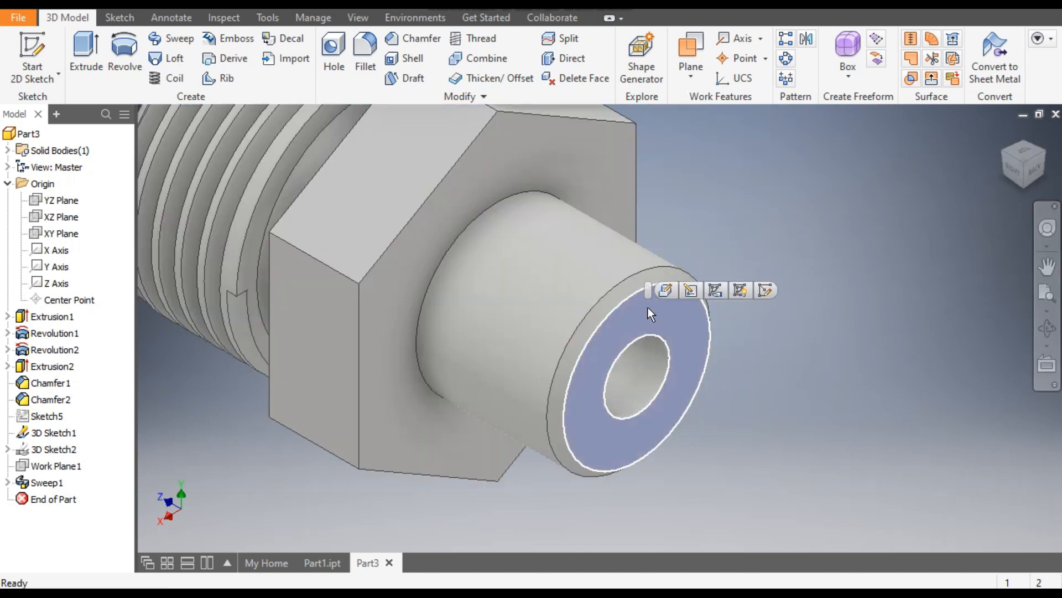
click(764, 292)
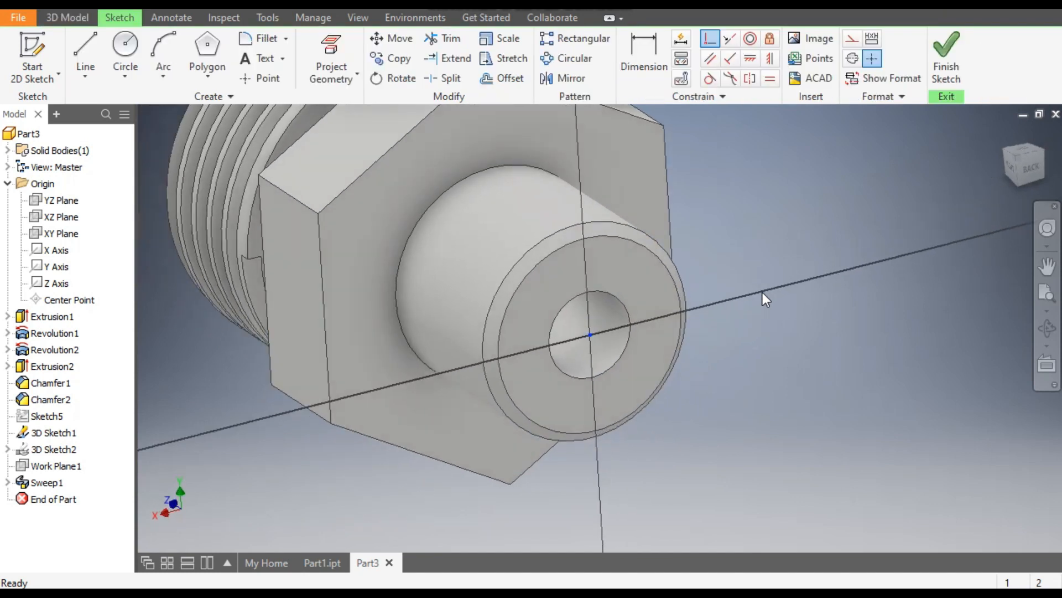
click(126, 49)
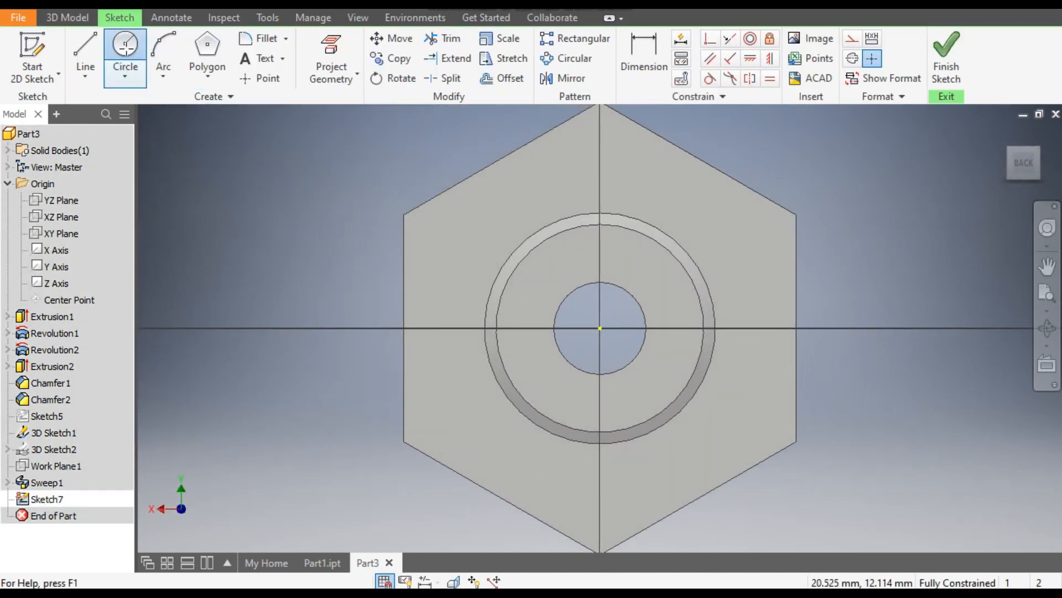
click(600, 328)
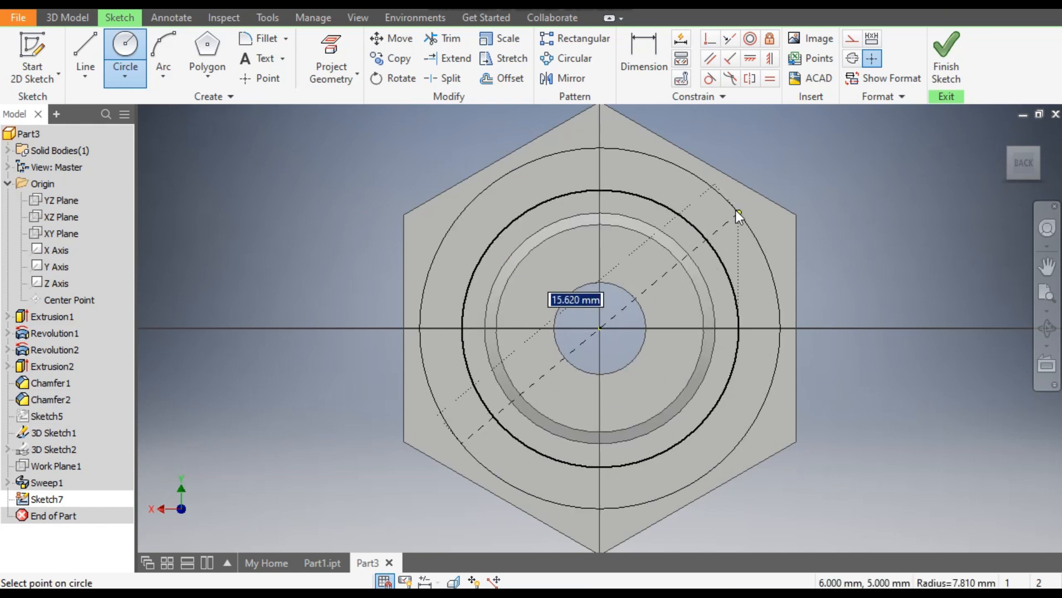
text(9.19)
key(Return)
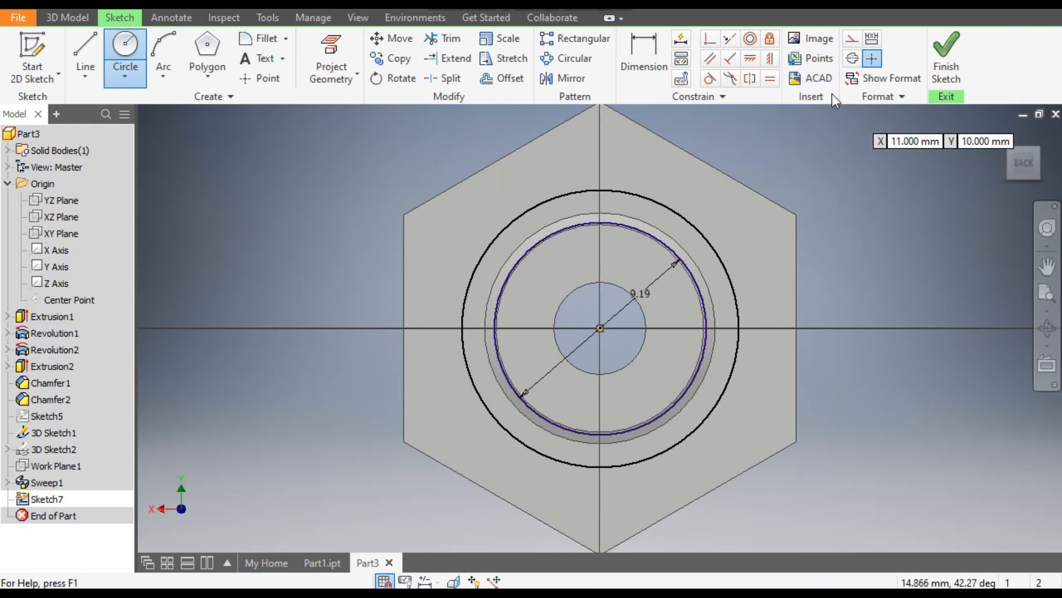
key(Escape)
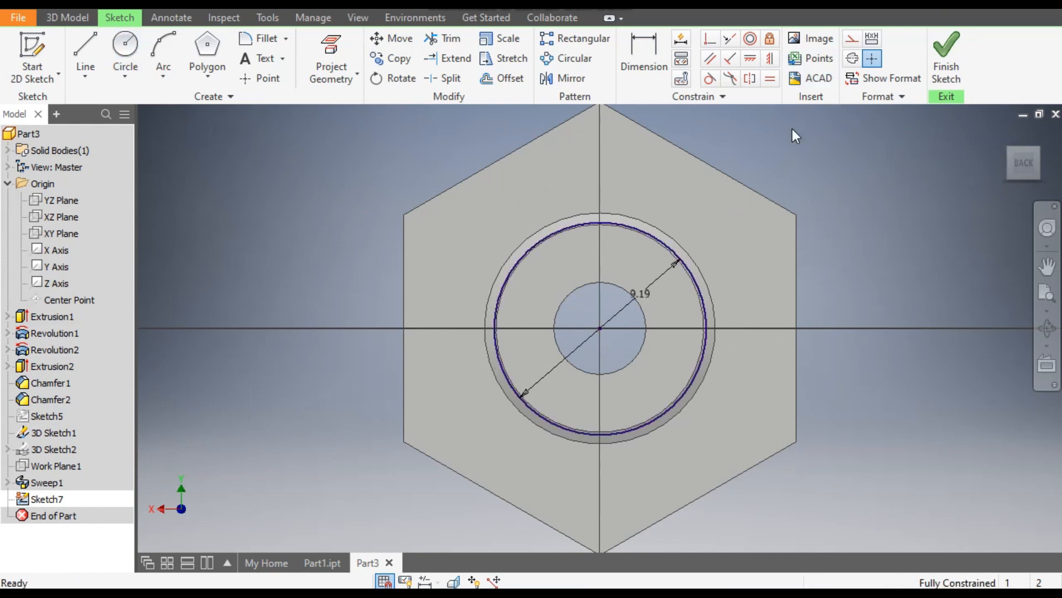
Step: Convert the 9.19 mm circle to construction geometry and finish the sketch
click(629, 224)
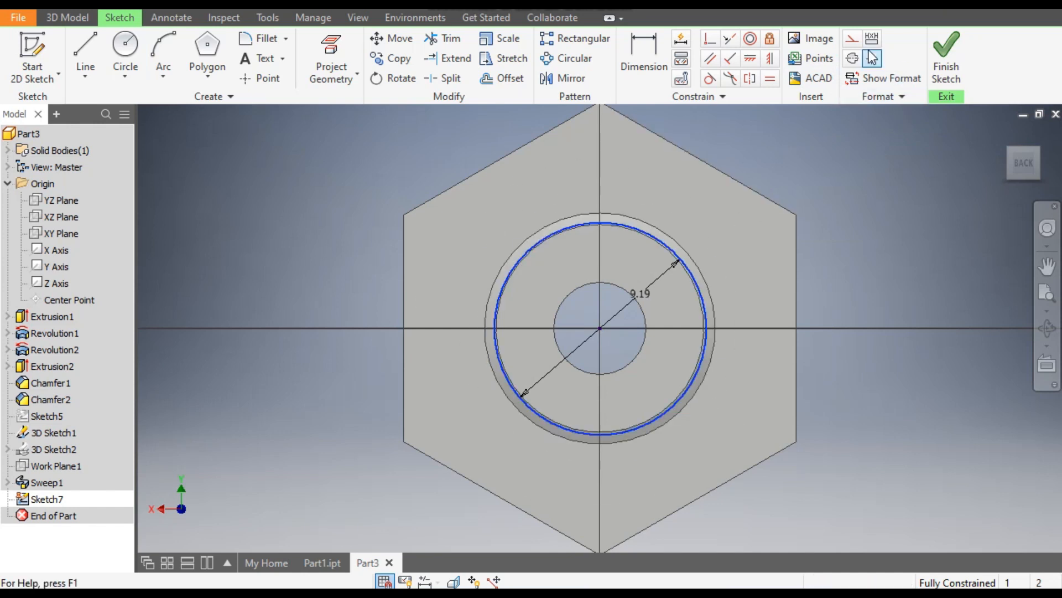
click(856, 42)
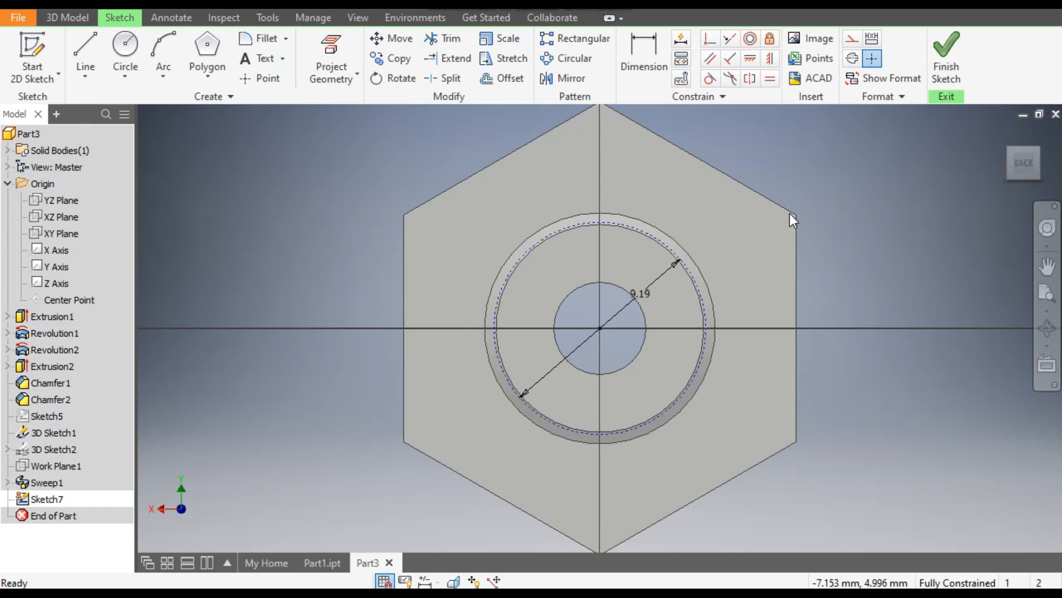
click(938, 62)
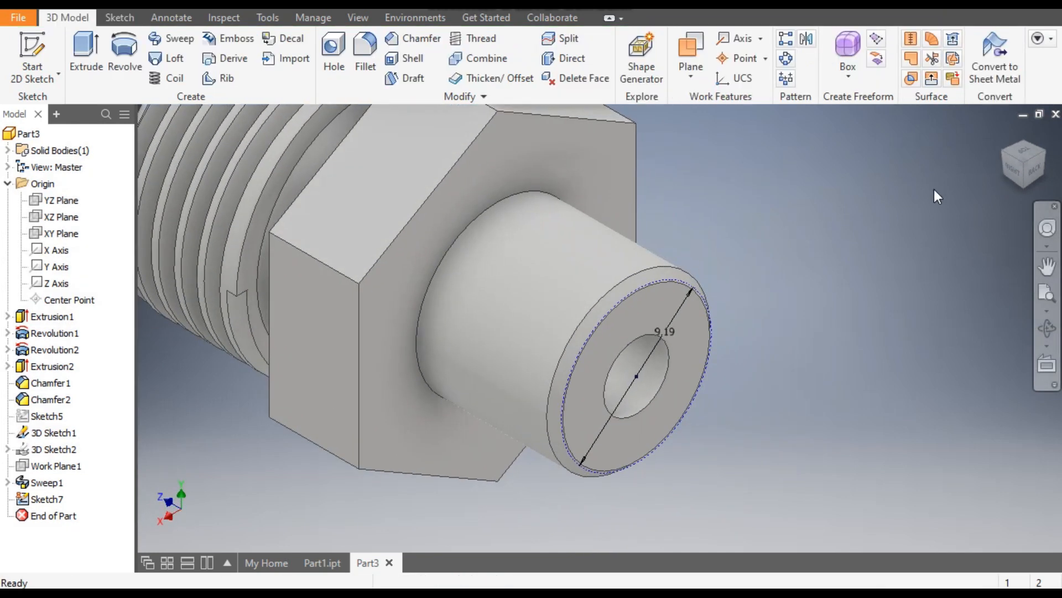
Step: Start a helical curve in a new 3D sketch, with its axis starting at the centre of the 9.19 mm circle
click(34, 77)
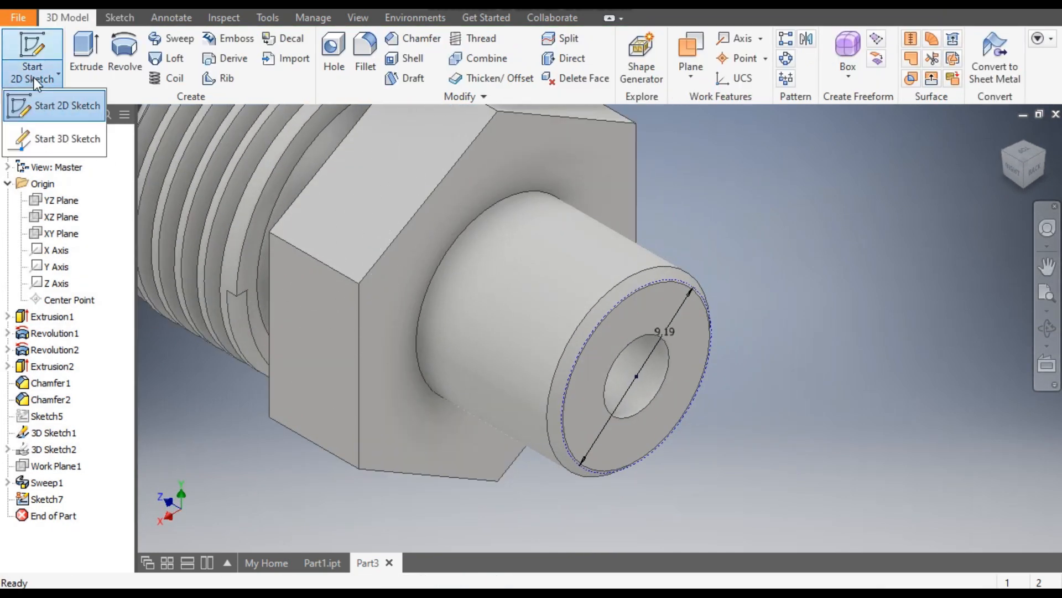
click(61, 140)
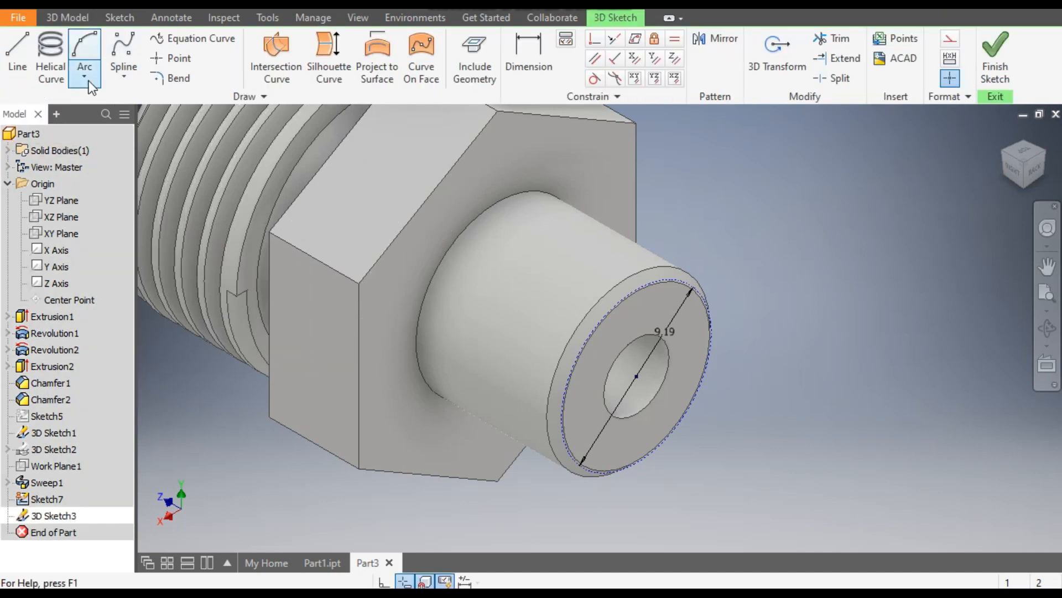
click(52, 61)
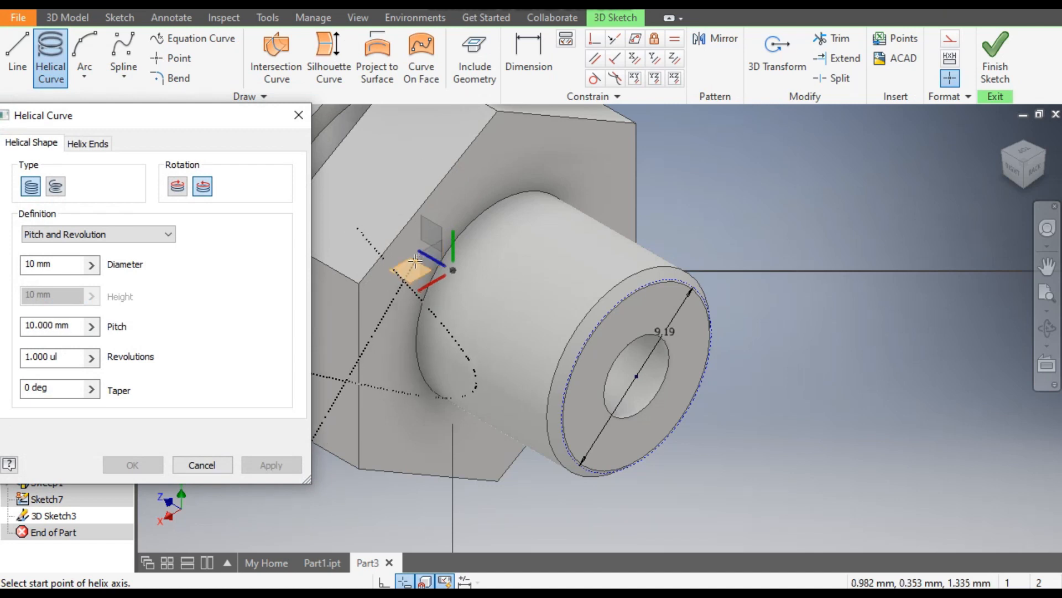
click(638, 377)
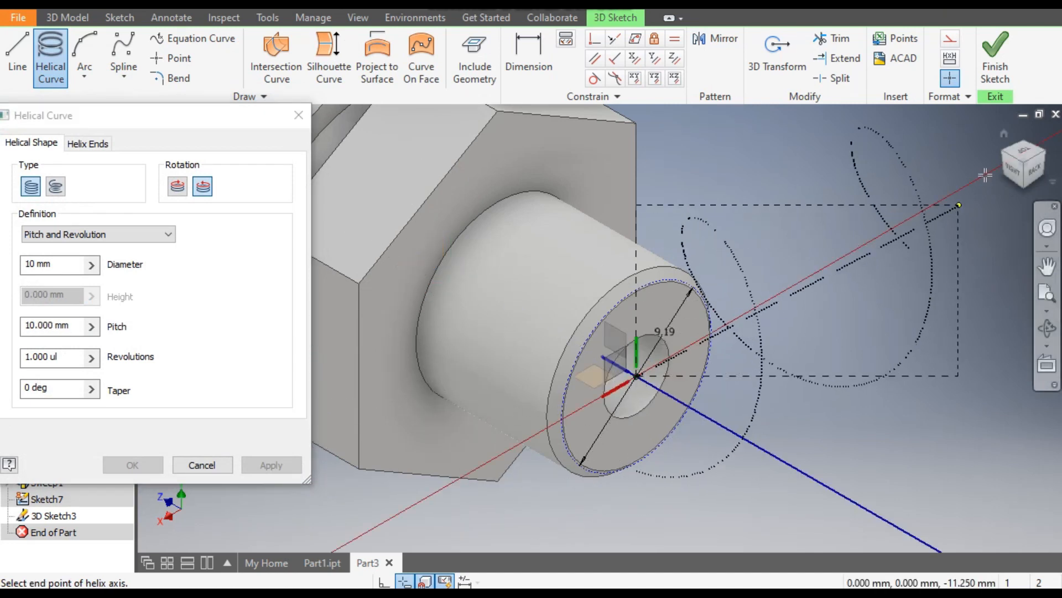
click(1024, 150)
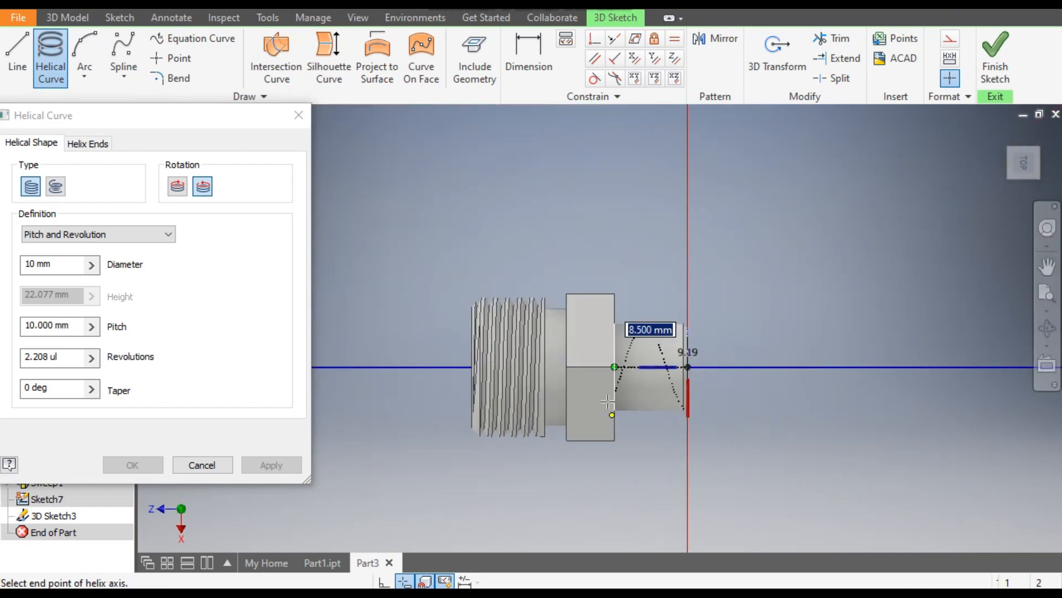
Step: Switch to the Wireframe visual style and place the helix axis's end point on the hex body's face adjoining the narrow cylinder
click(358, 17)
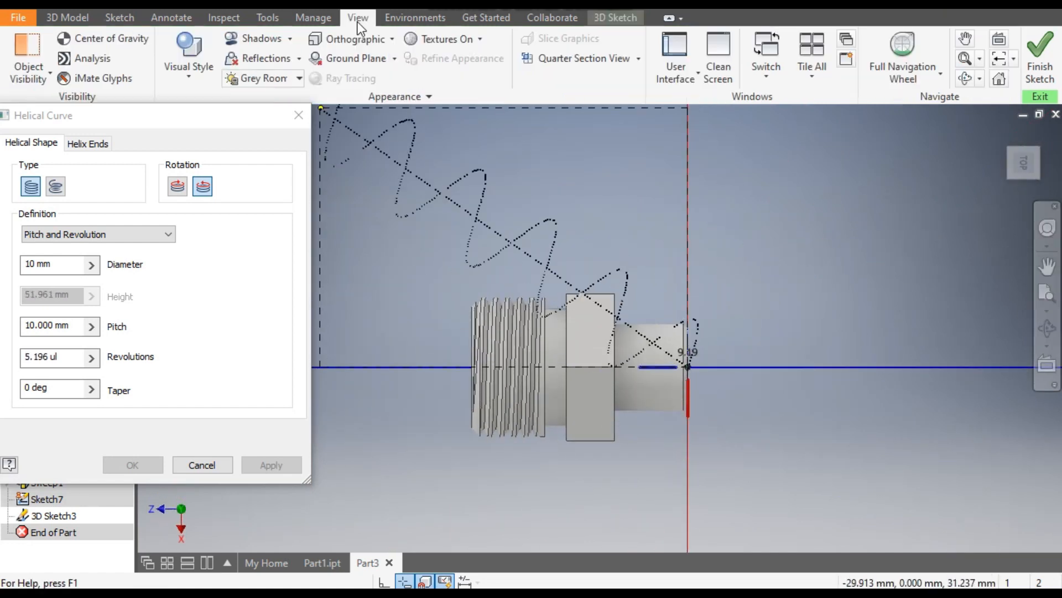
click(187, 79)
click(250, 244)
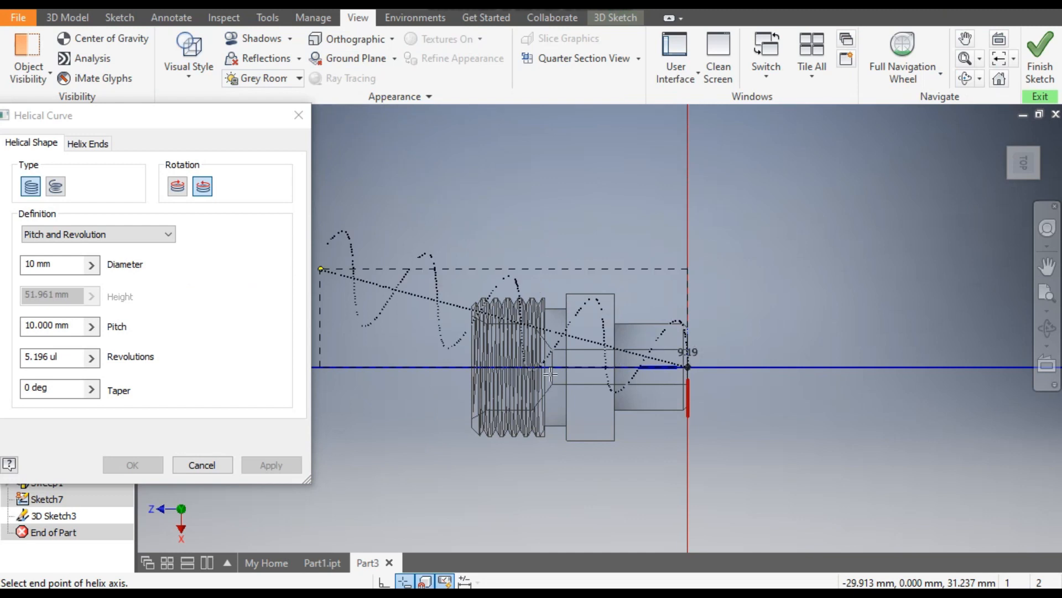
scroll(631, 369, up, 5)
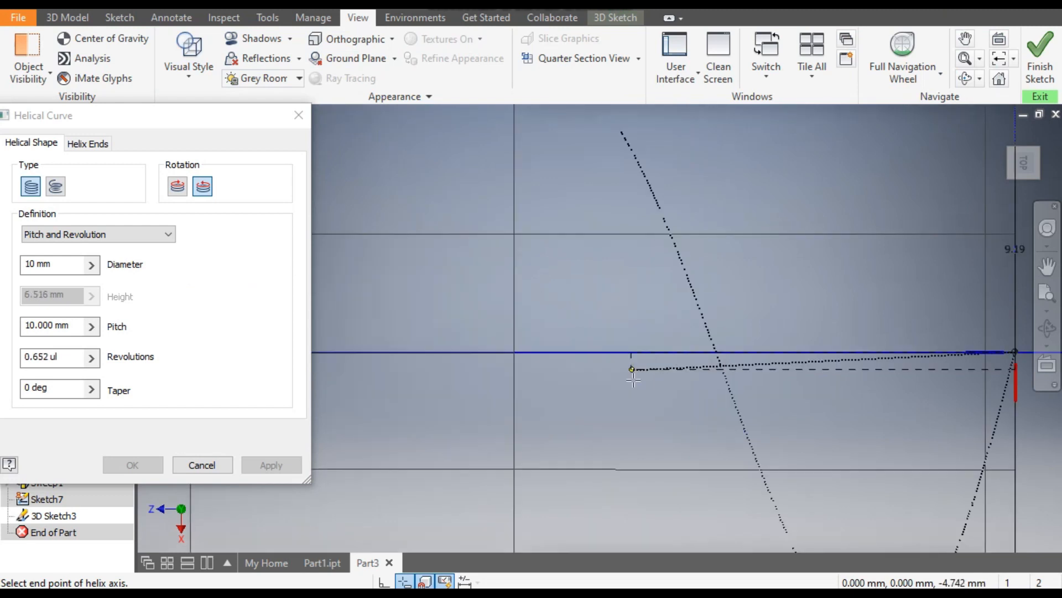
click(514, 351)
scroll(515, 354, down, 3)
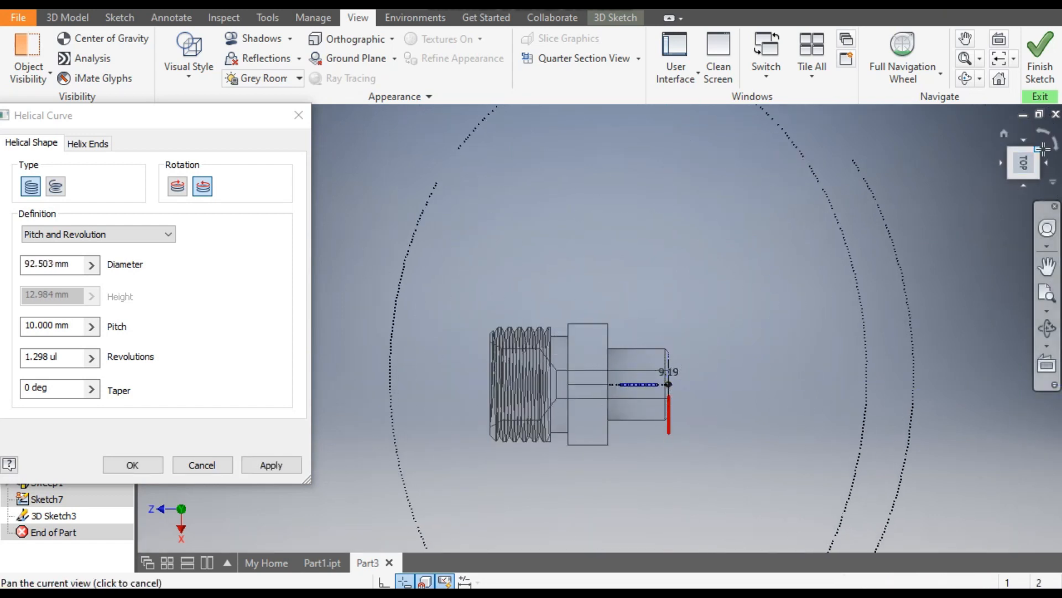
Step: Define the helix by Pitch and Revolution with a 9.19 mm diameter, 0.75 mm pitch and 10.5 revolutions
click(1055, 153)
scroll(576, 304, up, 6)
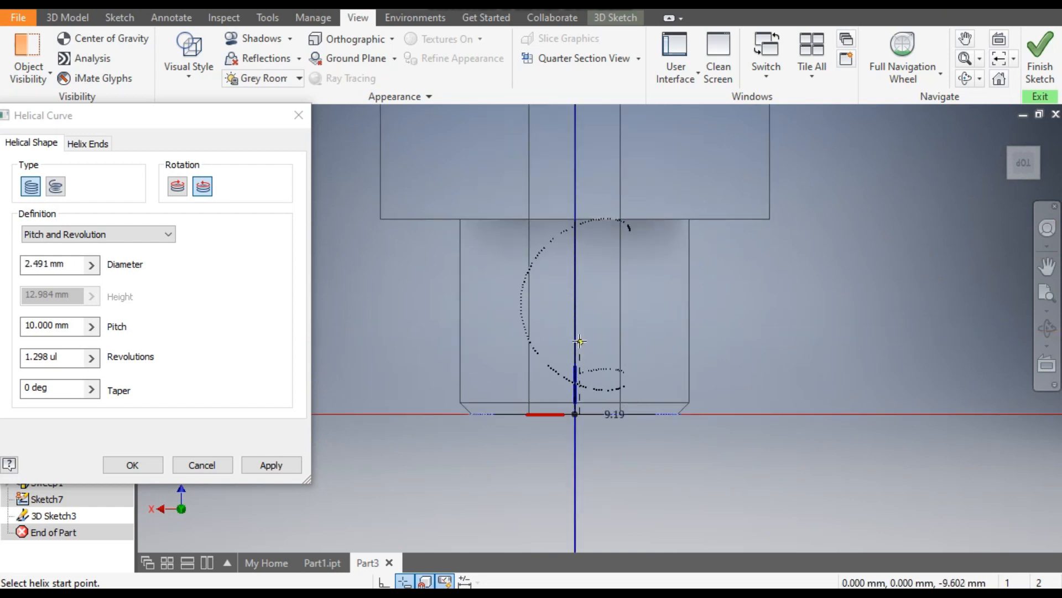
click(71, 268)
click(71, 269)
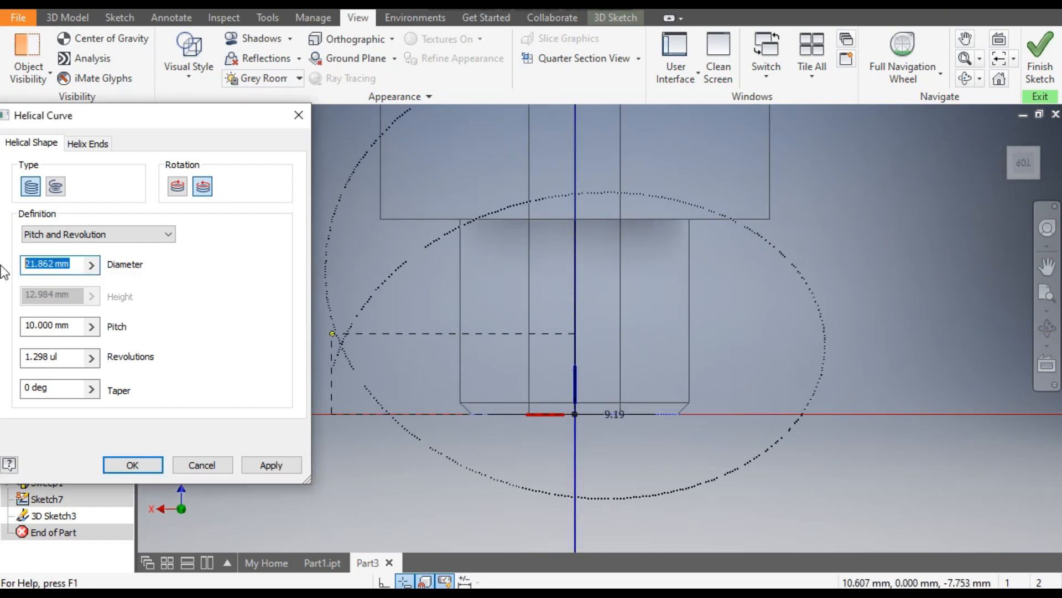
text(9.1)
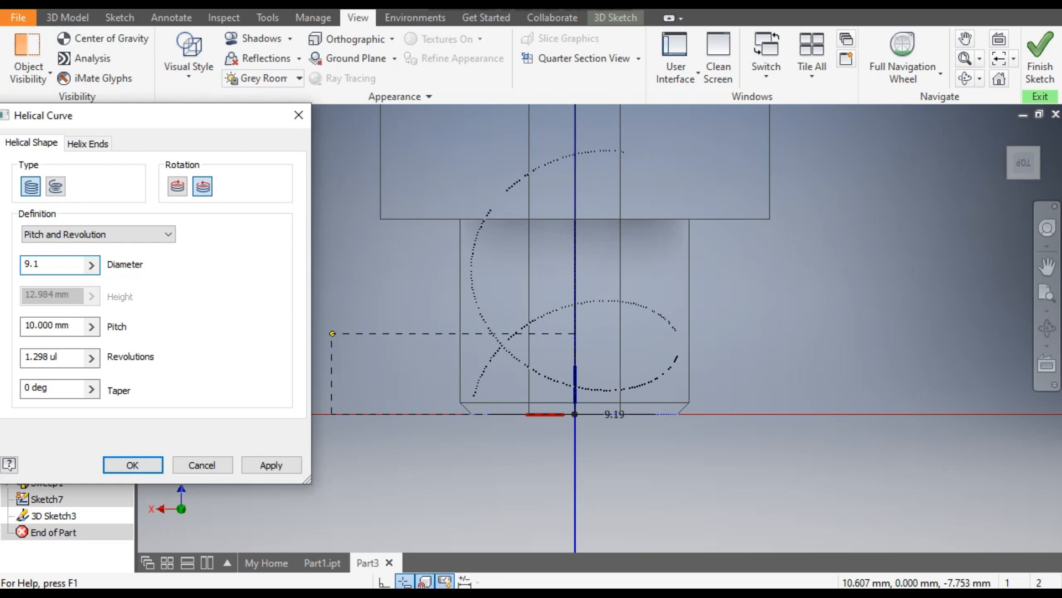
text(9)
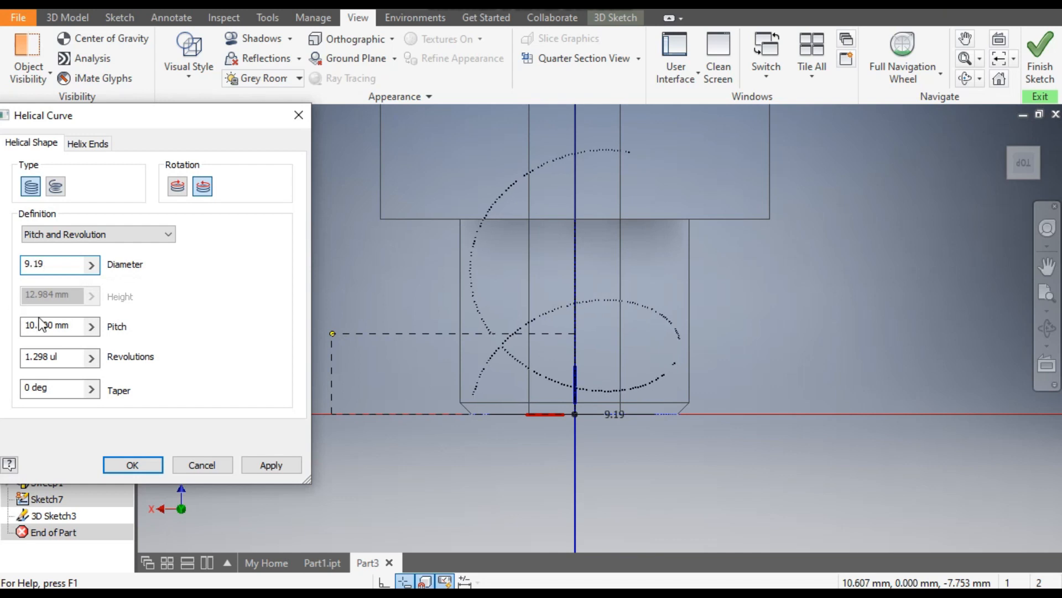
key(Tab)
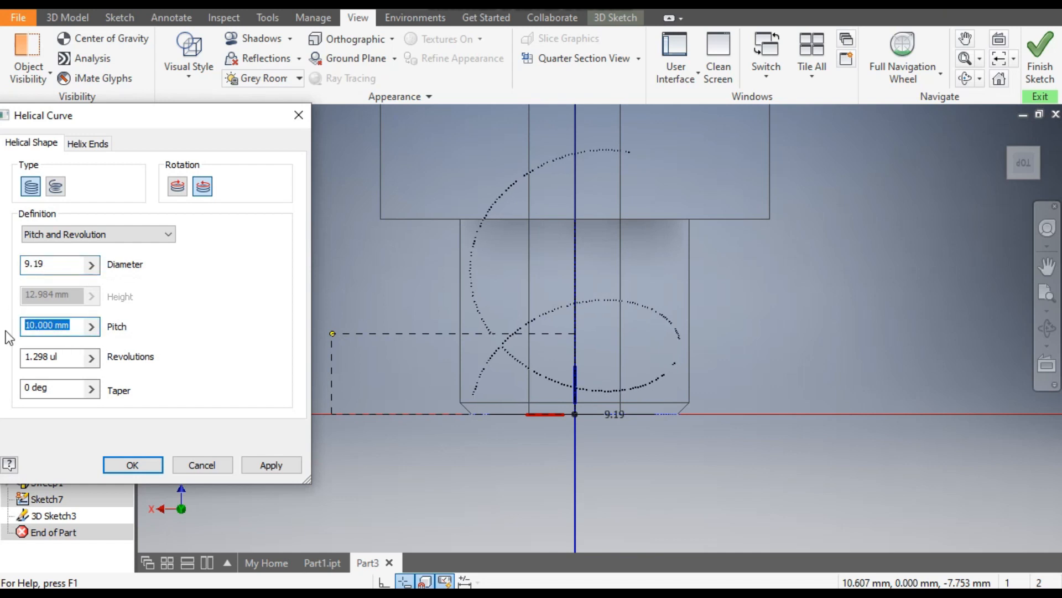
text(.75)
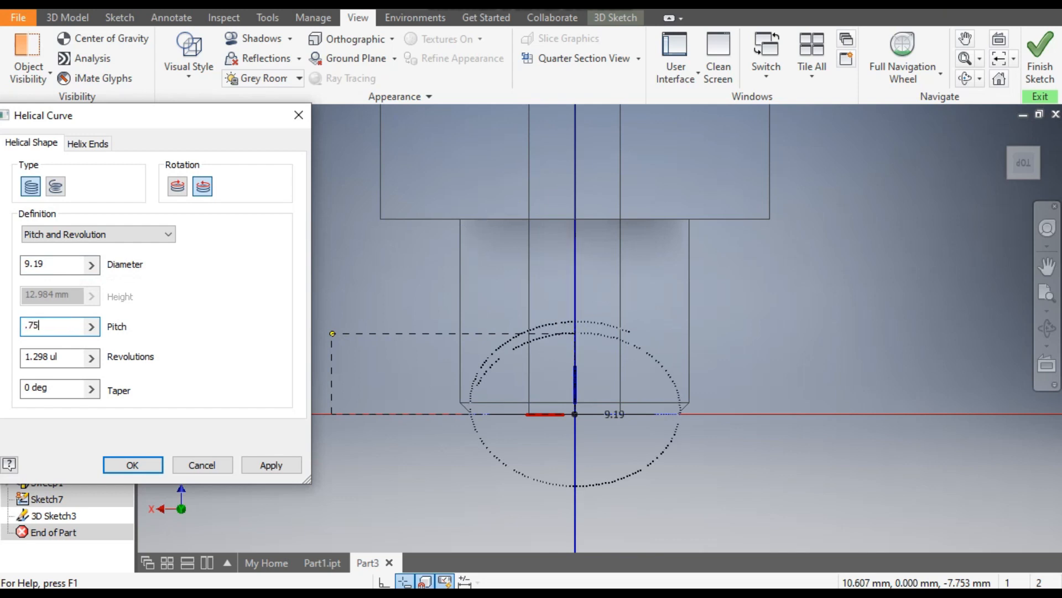
key(Tab)
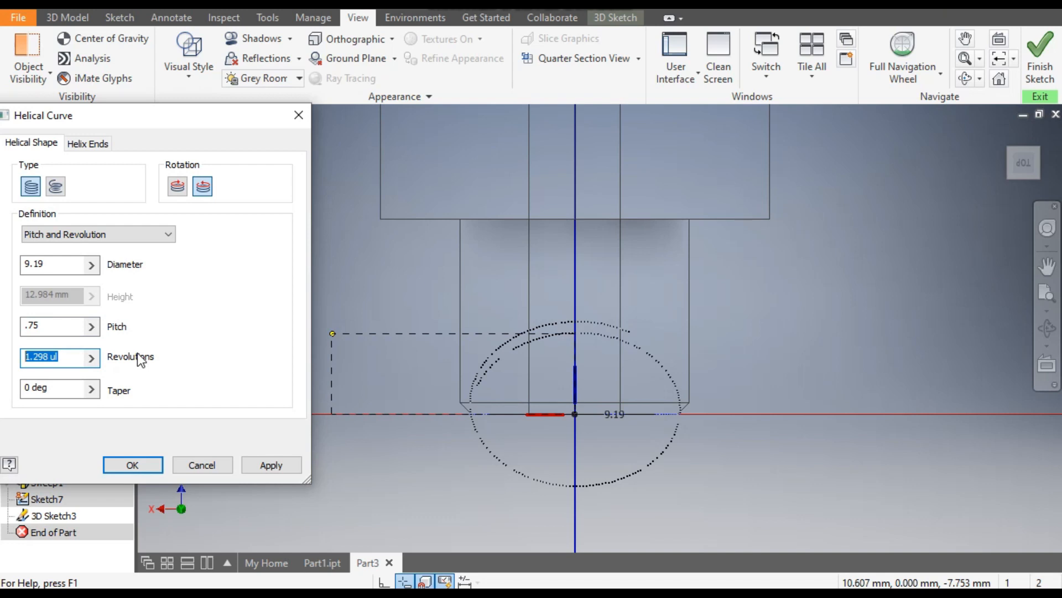
text(10.5)
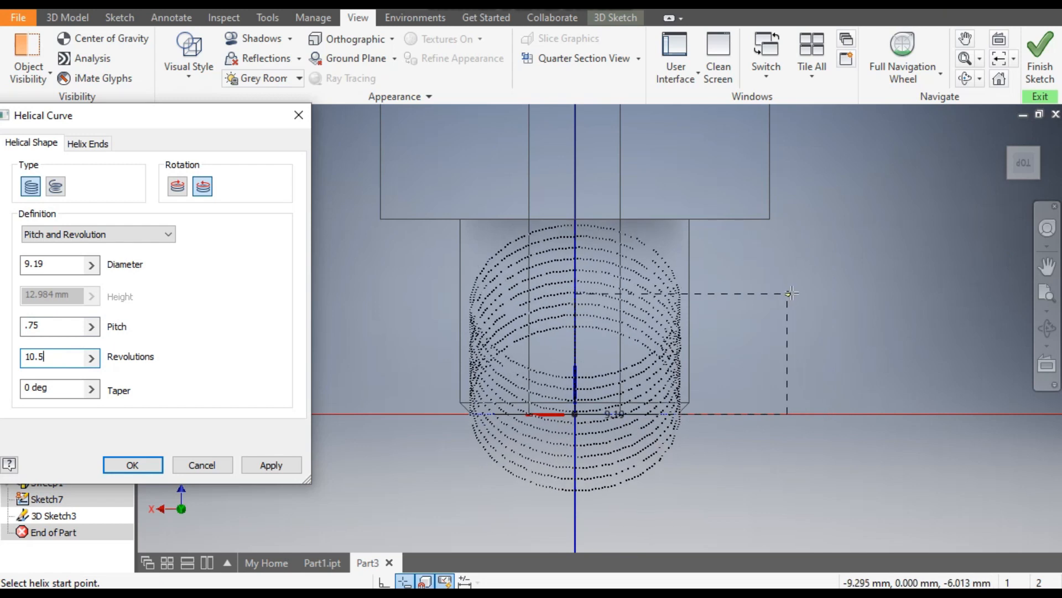
Step: Create the defined helix in the 3D sketch, leave the Helical Curve command and check the helix against the narrow end
shift+middle_drag(905, 368, 725, 273)
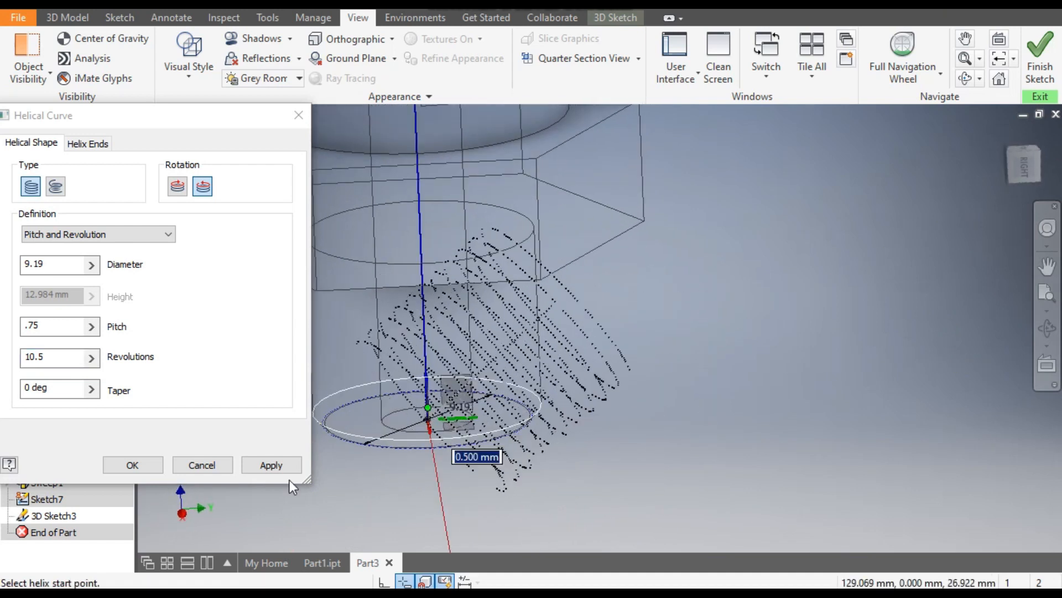
click(275, 464)
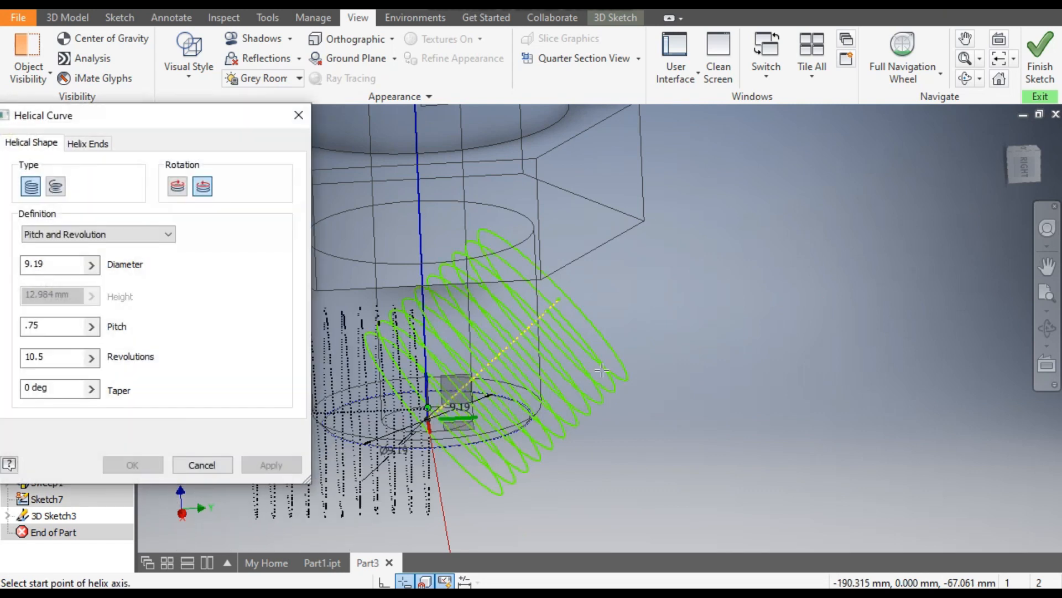
click(206, 466)
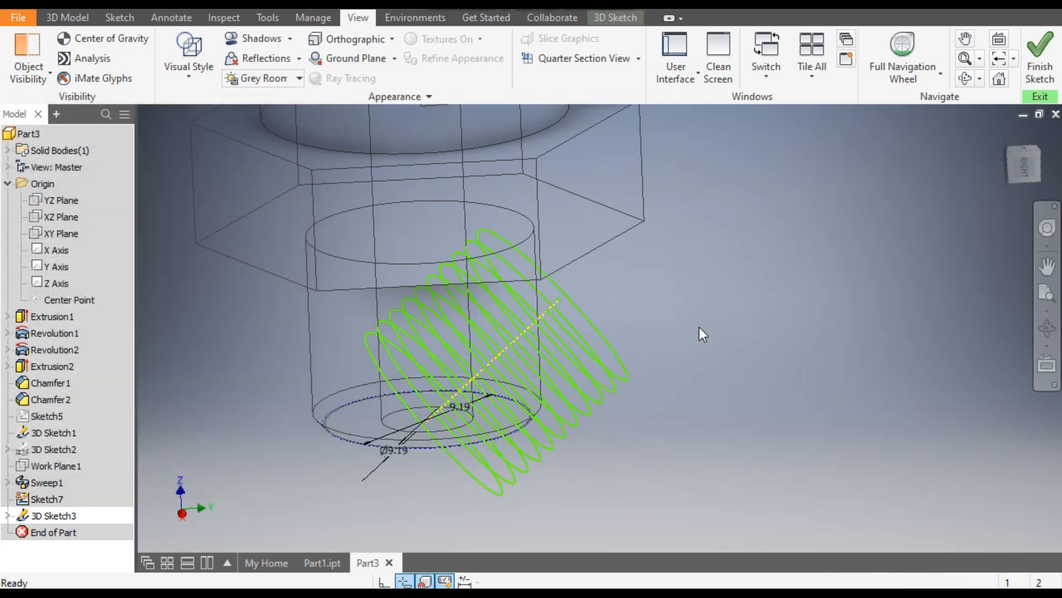
middle_drag(768, 303, 822, 322)
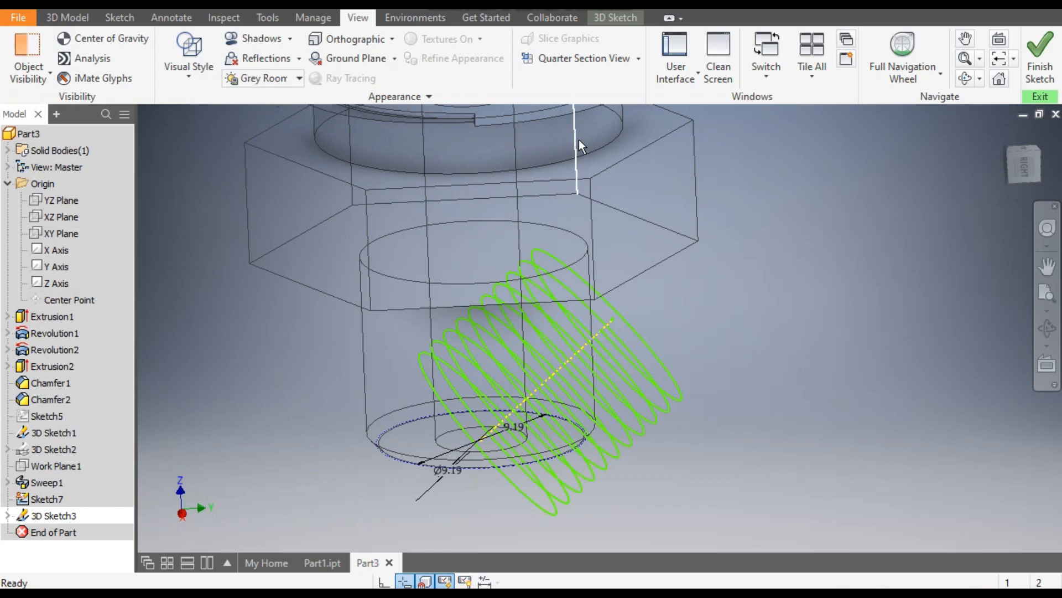
Step: Create a work axis through the centre of the narrow cylinder from its cylindrical face
click(71, 20)
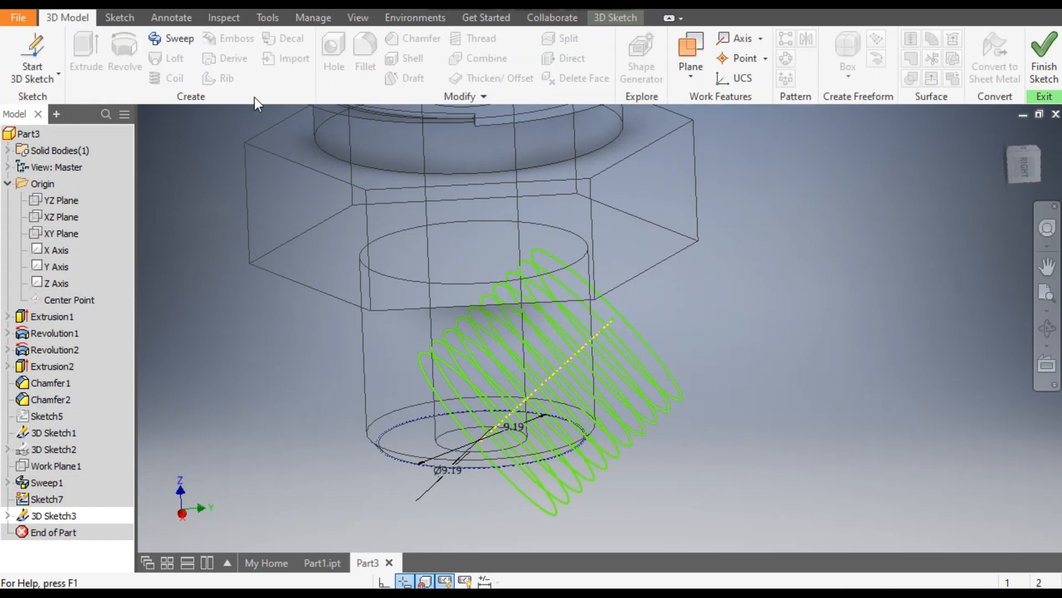
click(738, 39)
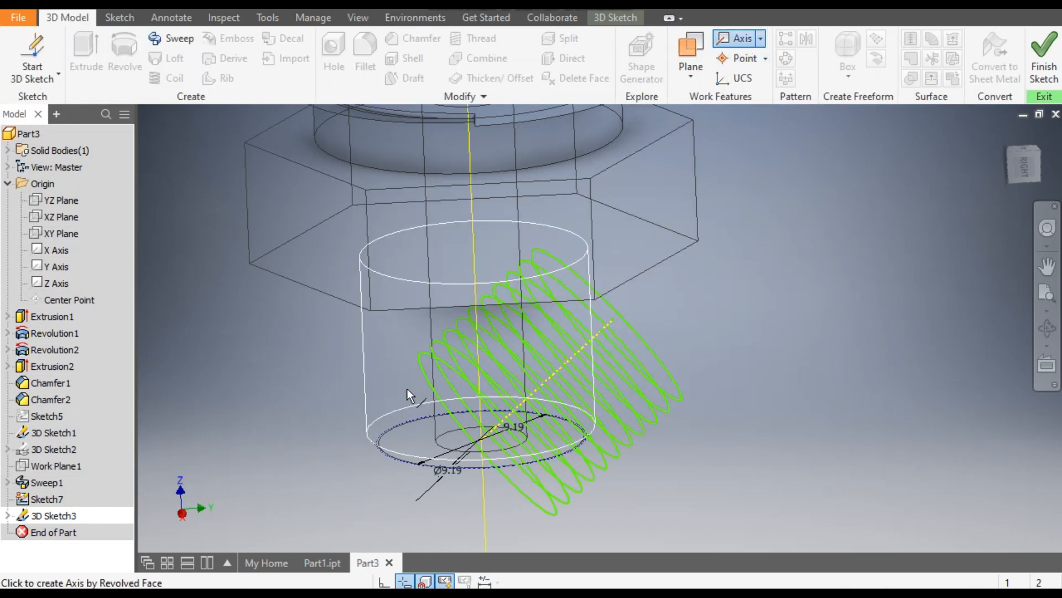
click(389, 368)
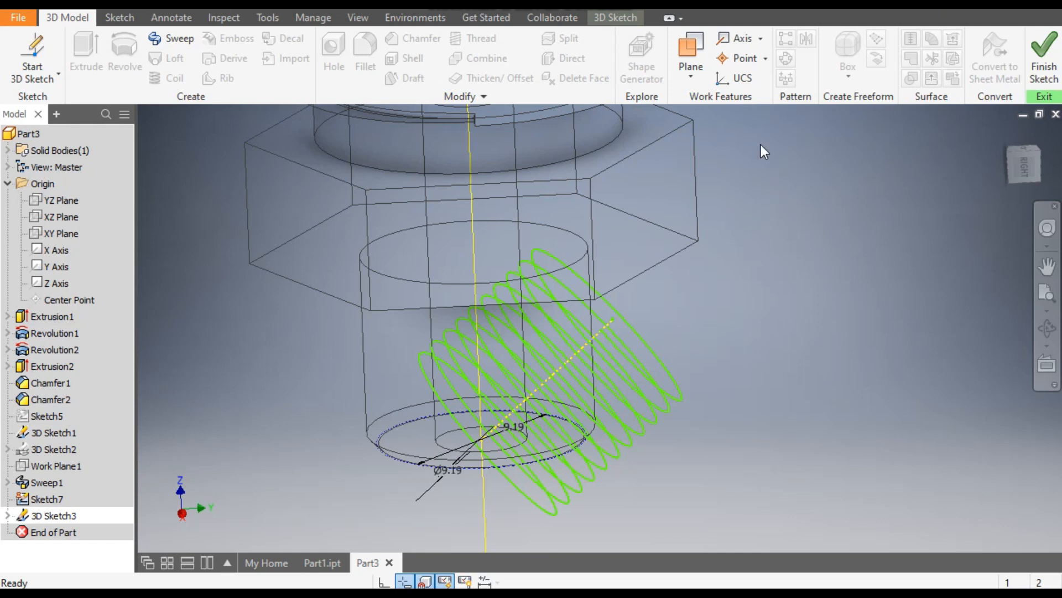
Step: Reopen the second helix's 3D sketch, constrain the helix's centre line parallel to the Z axis and finish the sketch
drag(612, 319, 736, 394)
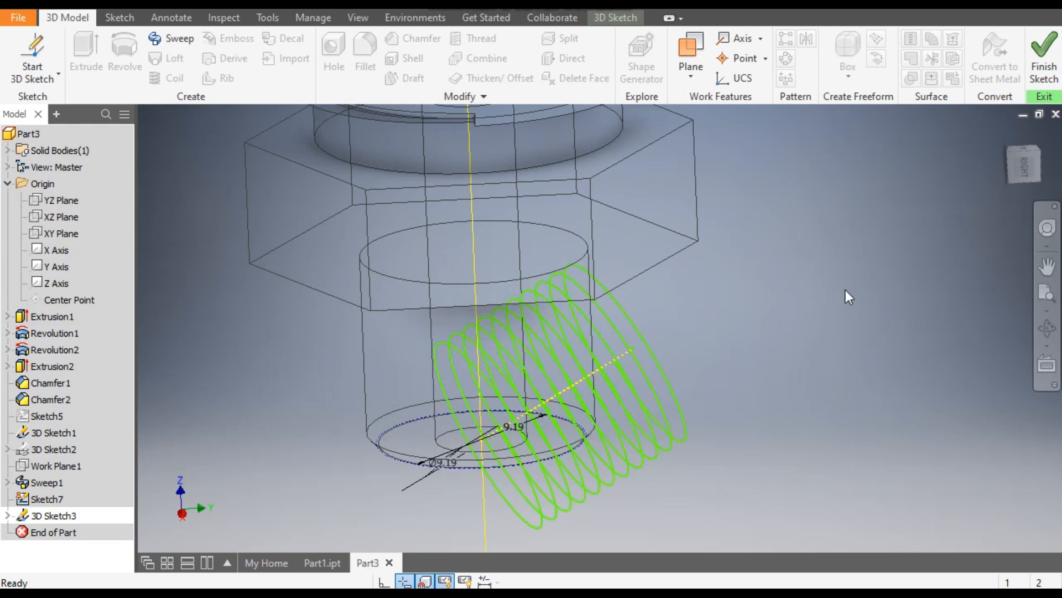
click(124, 17)
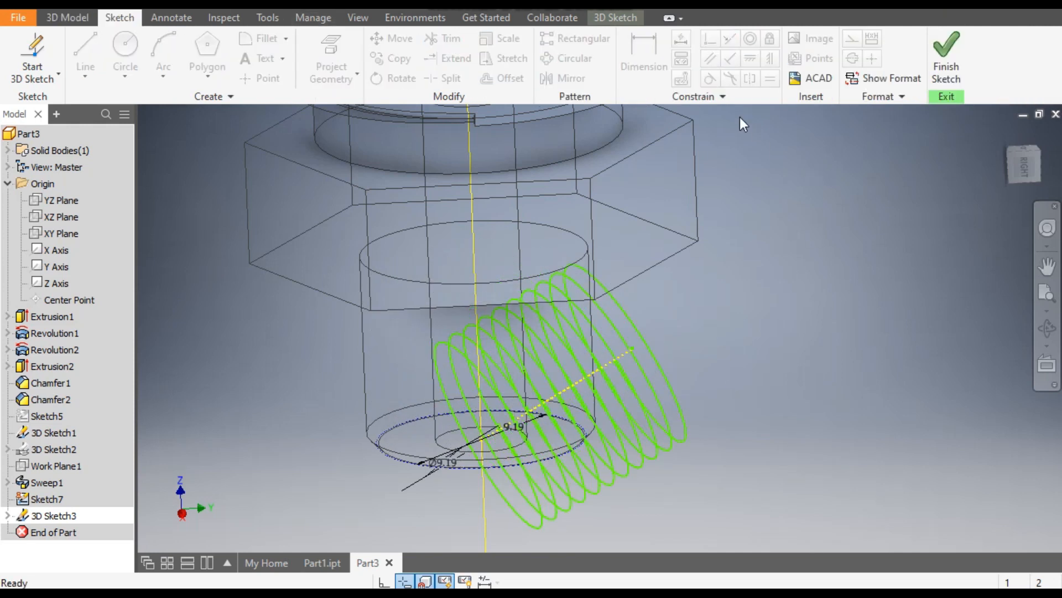
click(935, 63)
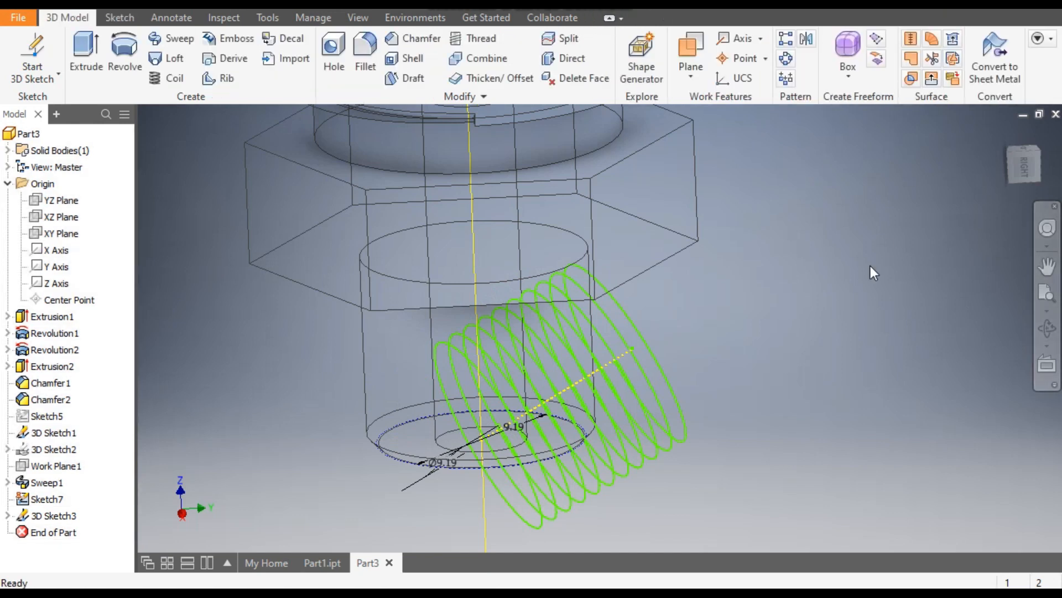
double_click(54, 518)
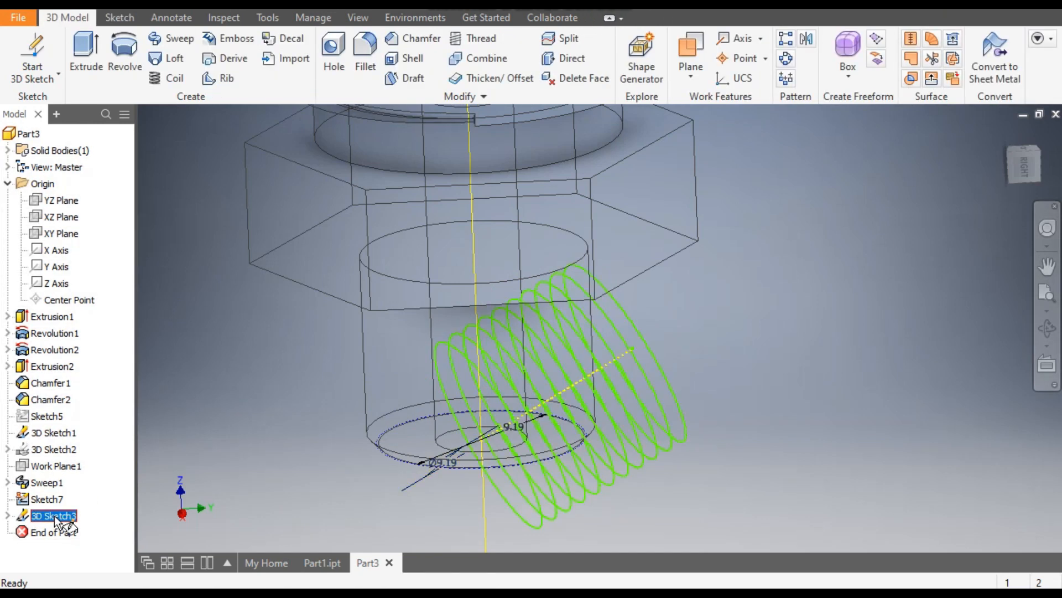
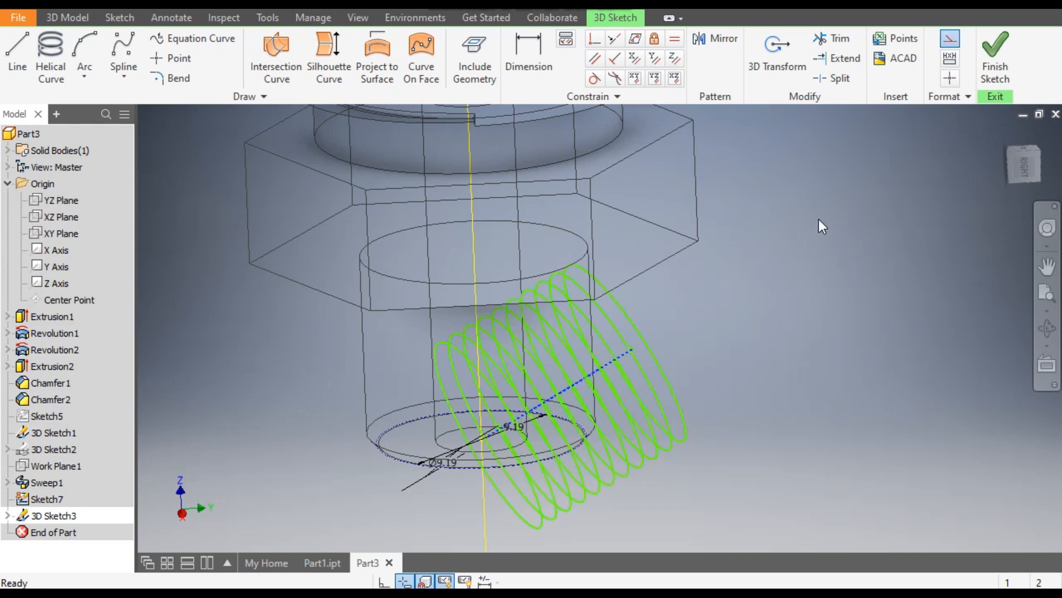
click(673, 58)
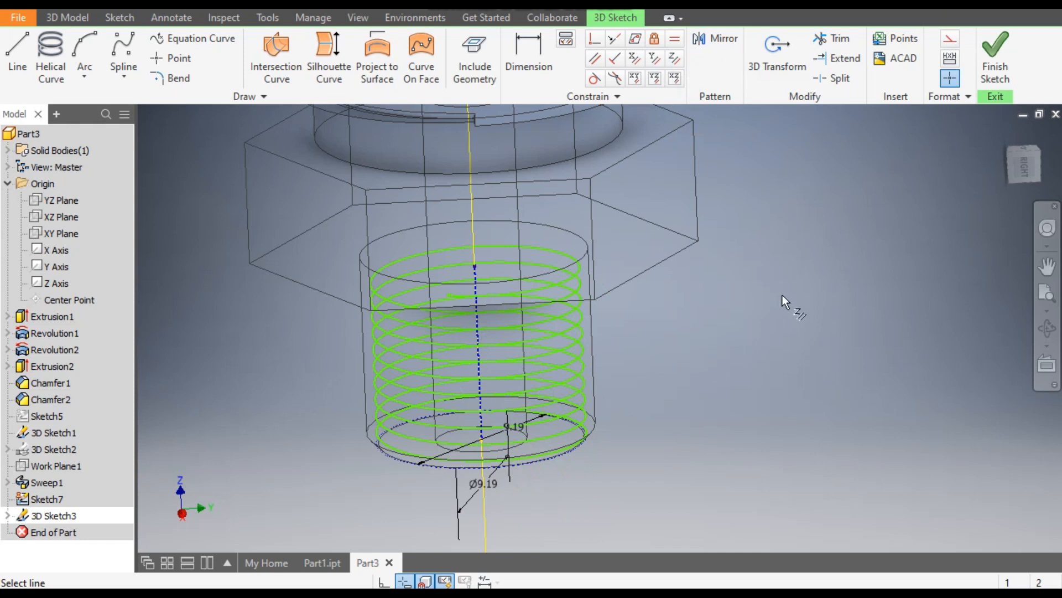
click(995, 53)
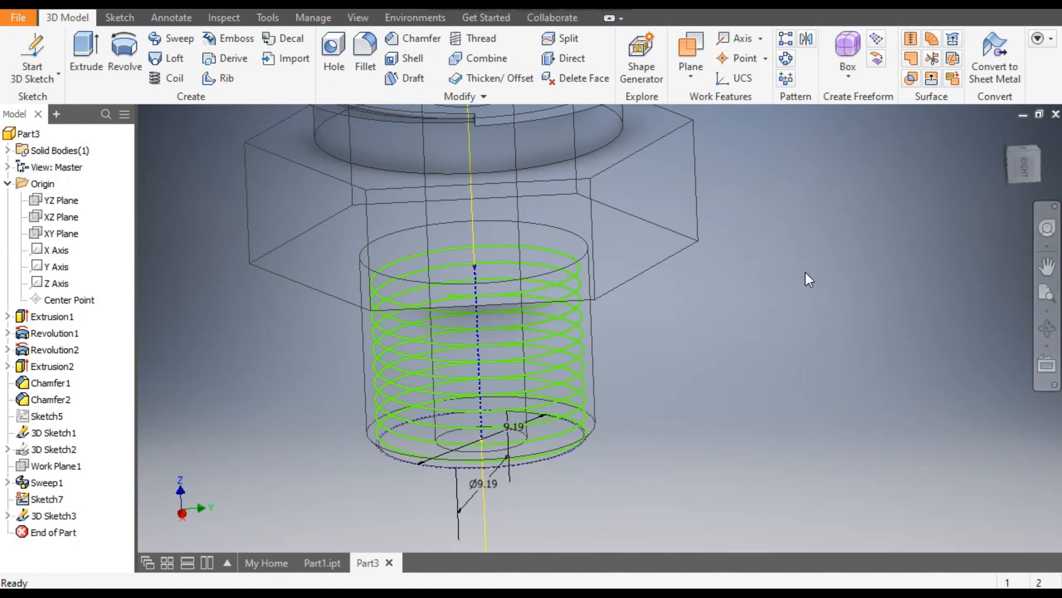
Step: Create a work plane normal to the 9.19 mm helix at its end point on the narrow cylinder's chamfered end
shift+middle_drag(744, 291, 808, 287)
scroll(638, 455, down, 5)
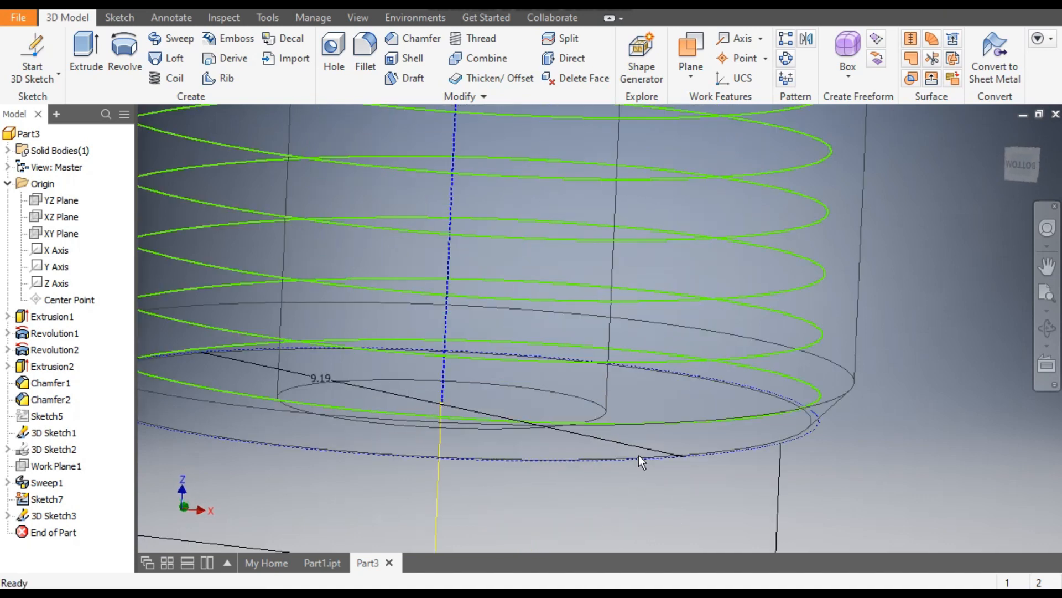
scroll(631, 423, up, 5)
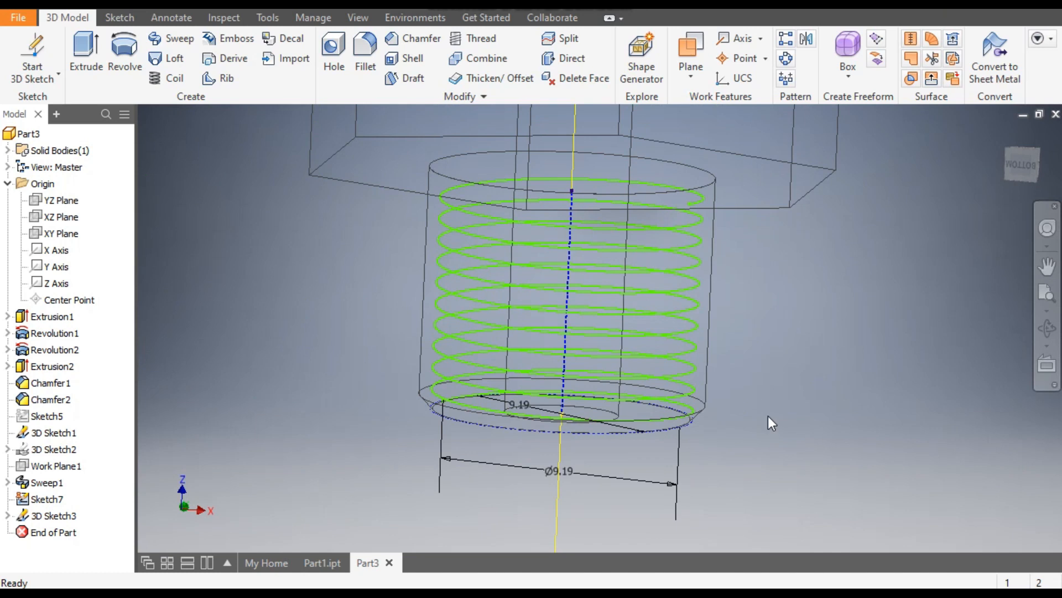
shift+middle_drag(761, 408, 841, 403)
scroll(503, 404, down, 5)
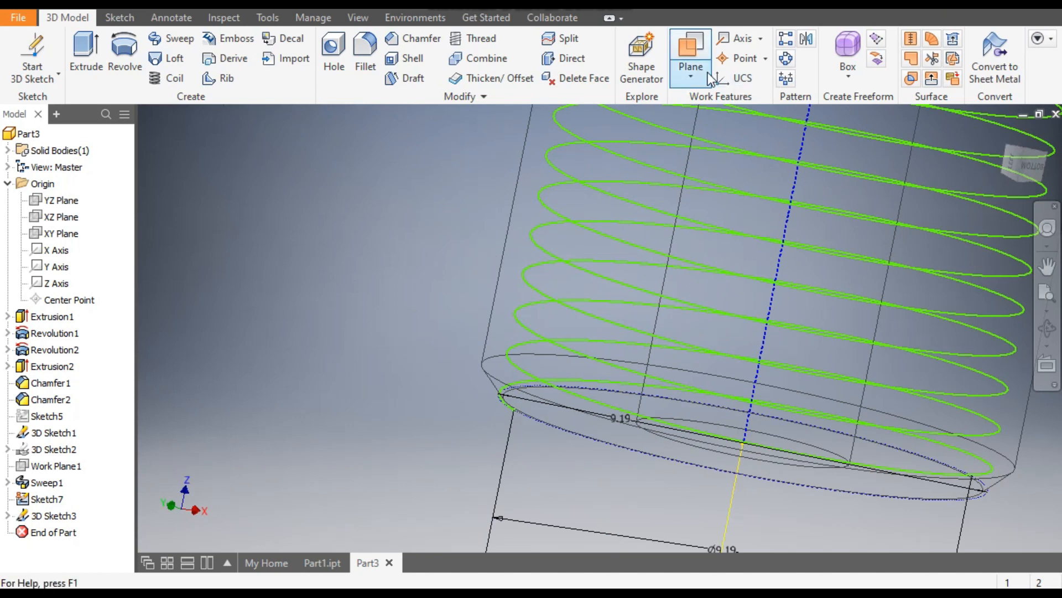
click(692, 46)
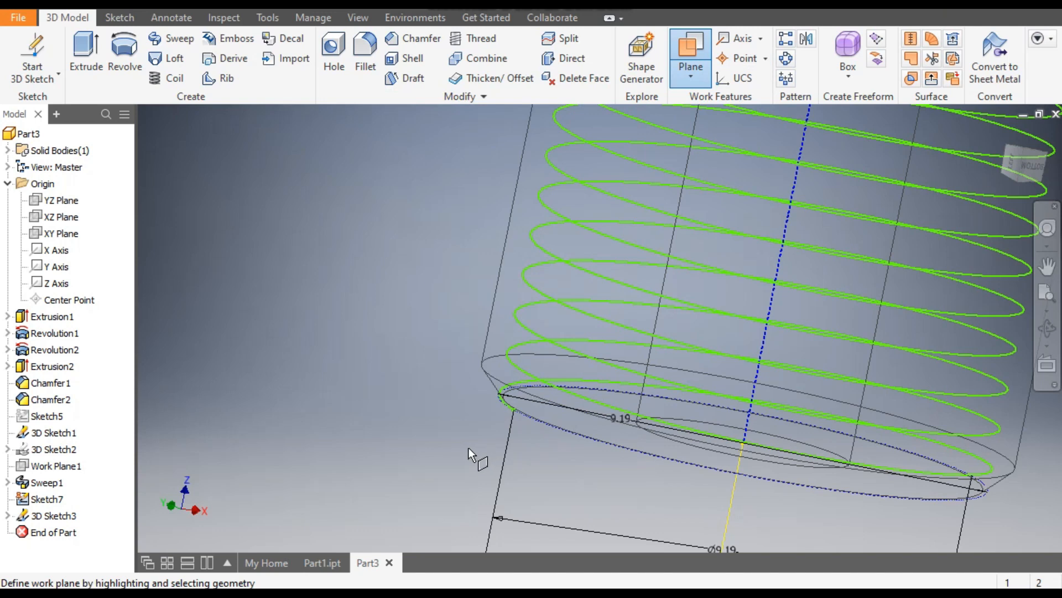
click(513, 412)
scroll(509, 431, down, 5)
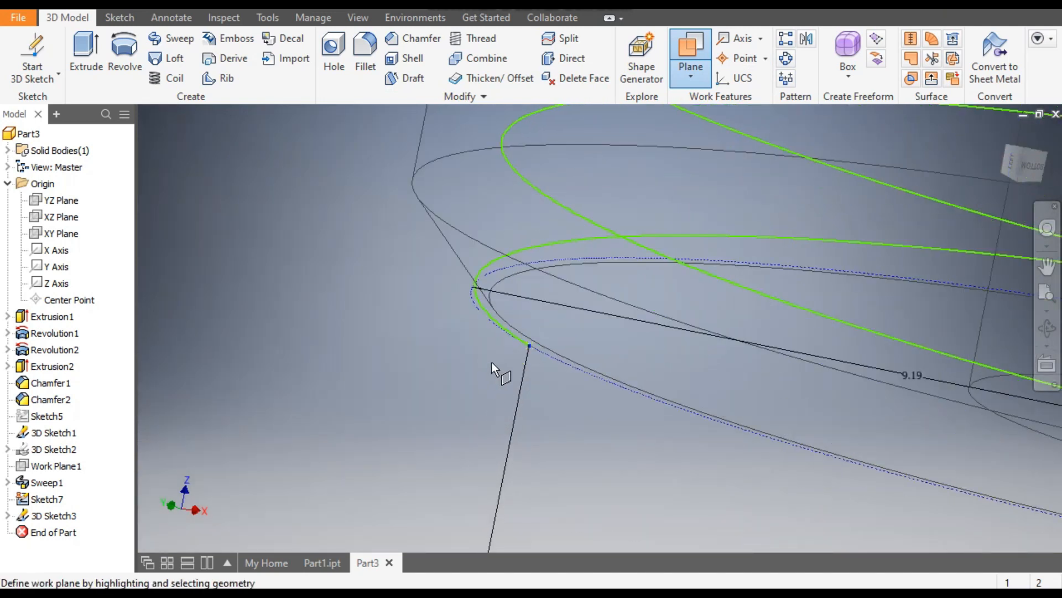
click(512, 334)
scroll(444, 328, up, 5)
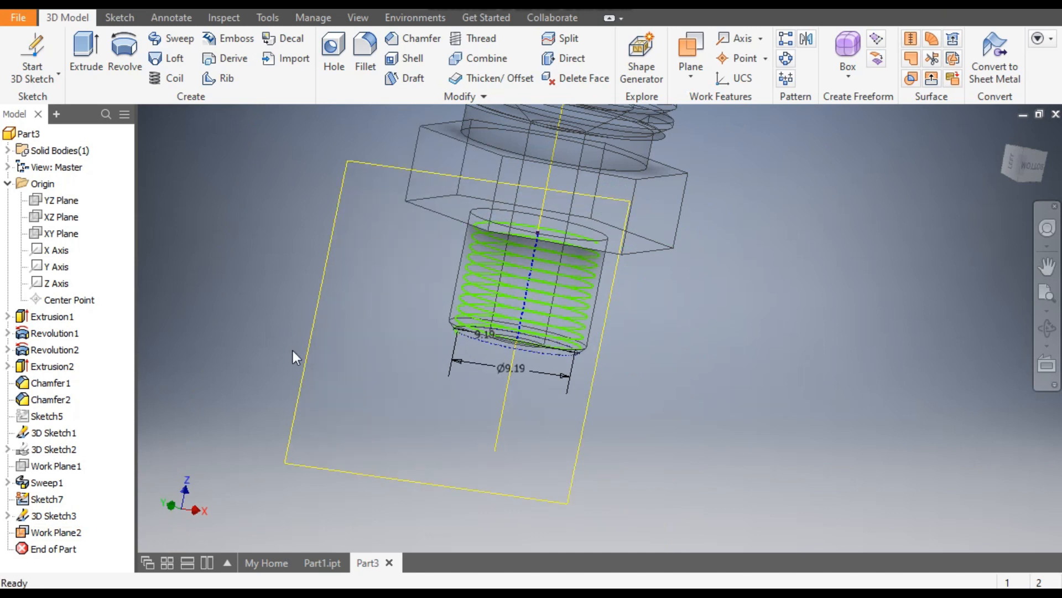
Step: Start a 2D sketch on the new work plane at the helix's end point
click(390, 166)
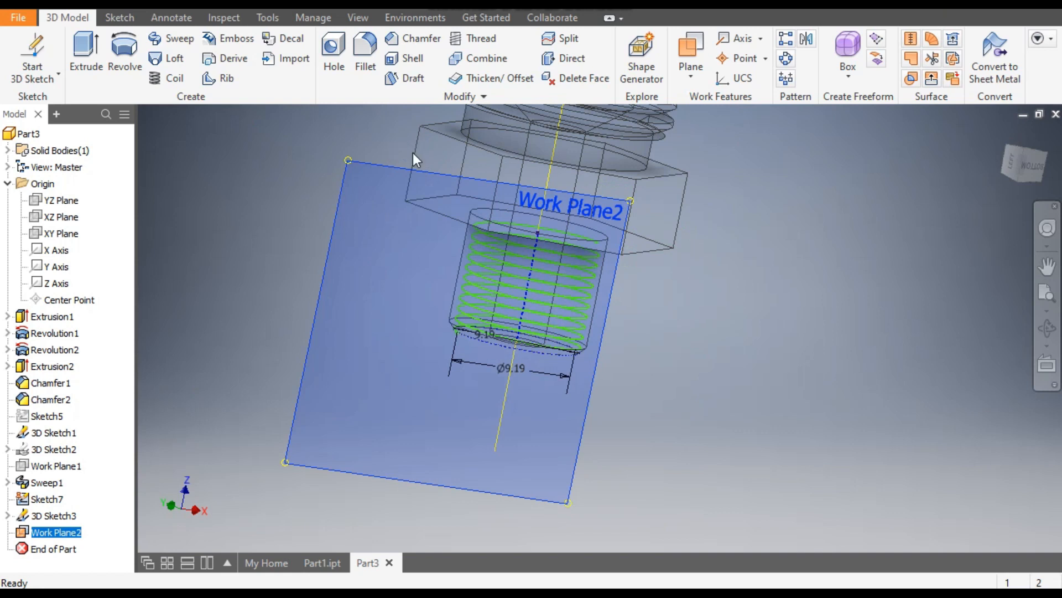
key(s)
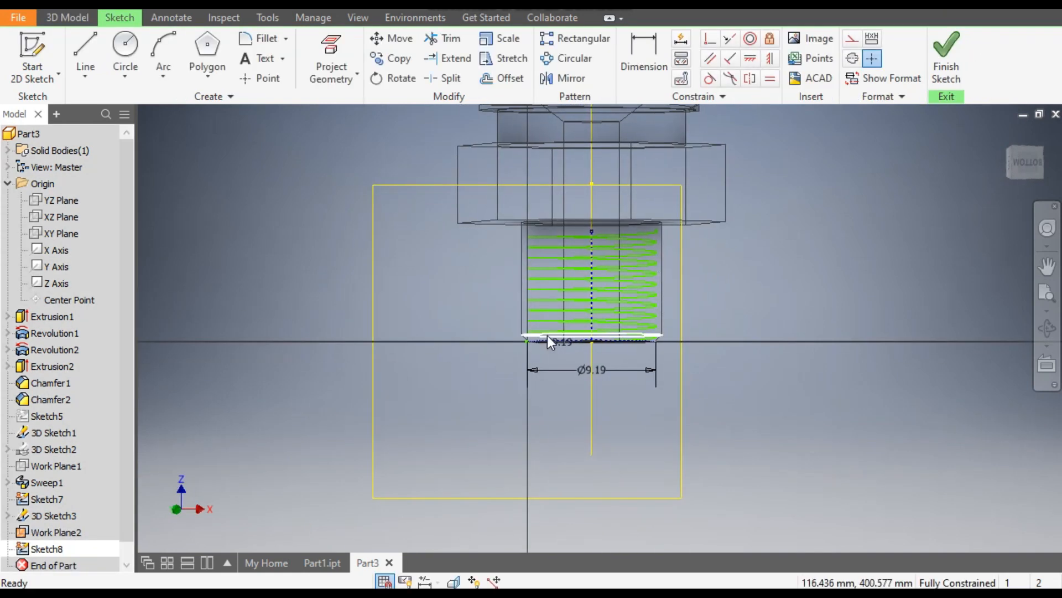
scroll(547, 336, down, 5)
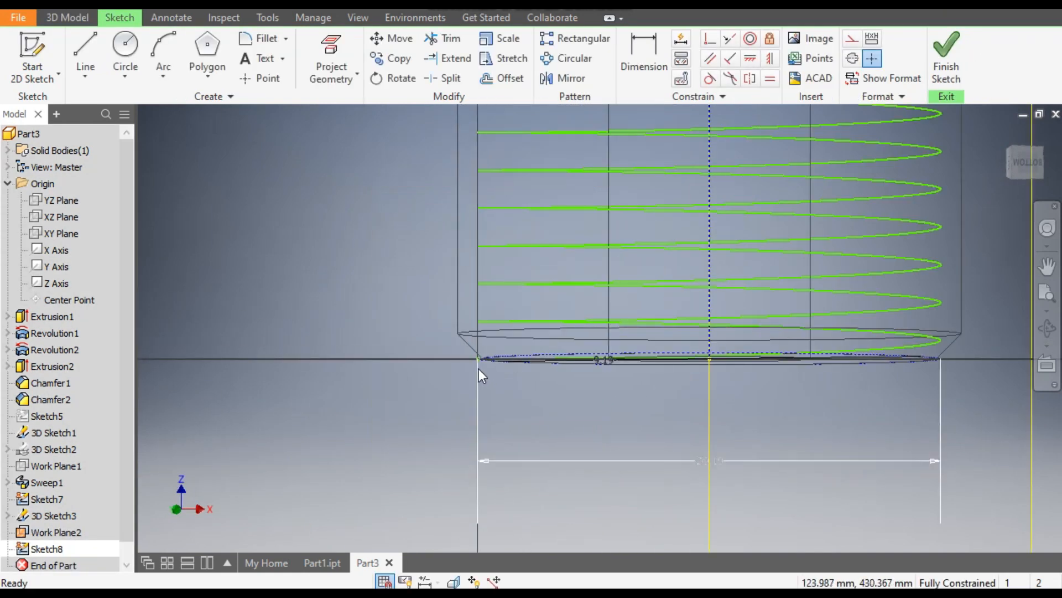
click(331, 52)
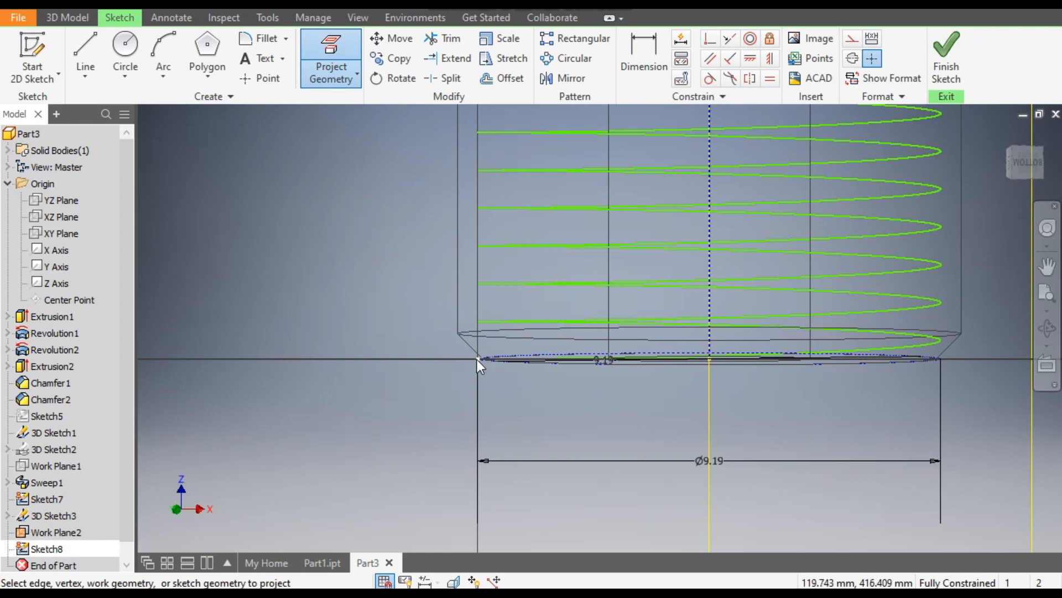
scroll(477, 360, down, 3)
scroll(496, 379, up, 4)
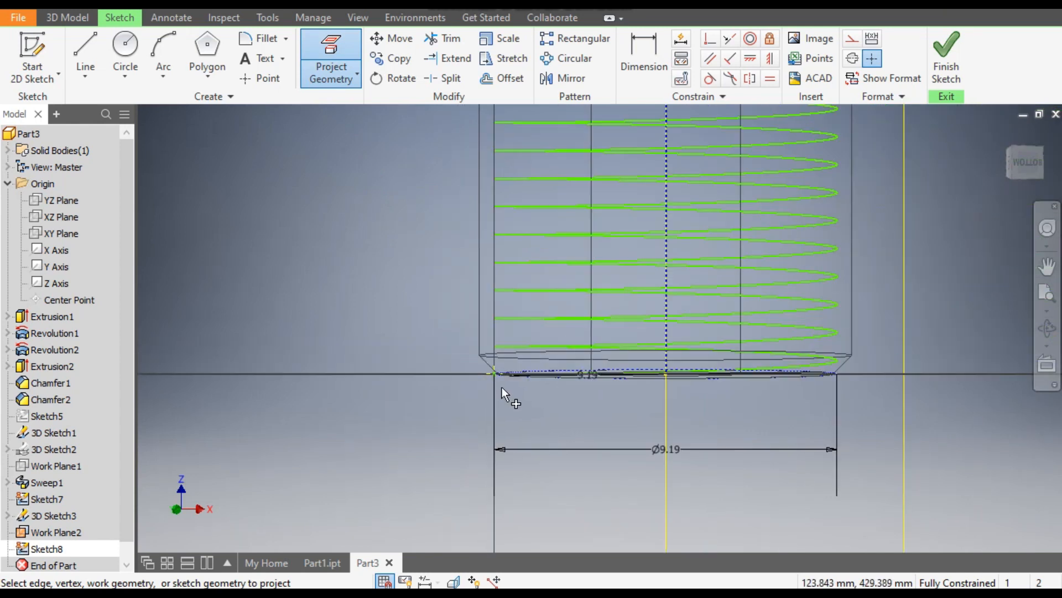
scroll(377, 256, up, 2)
middle_drag(417, 259, 491, 234)
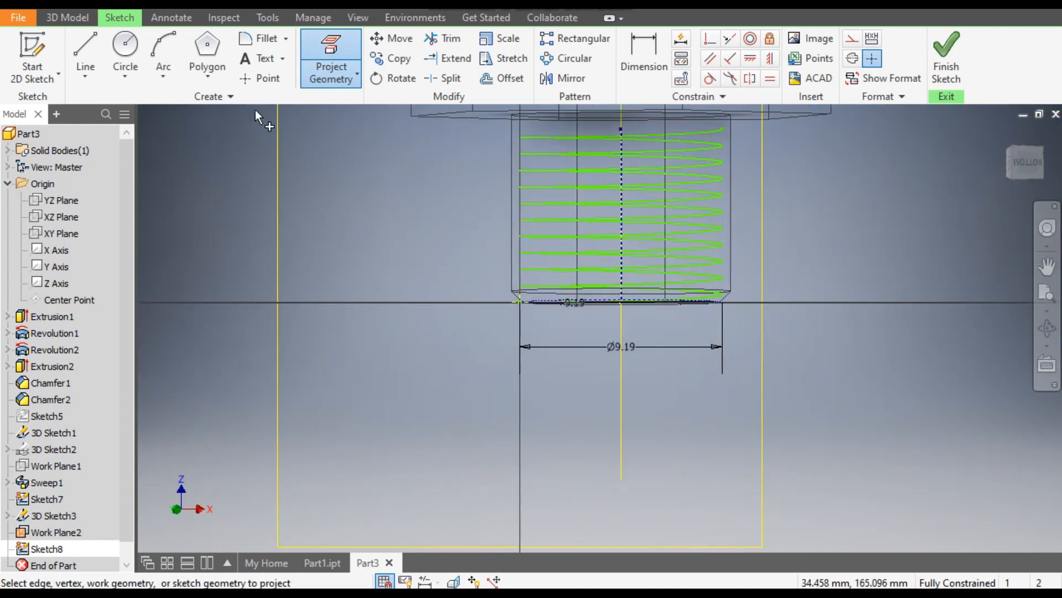
Step: Draw an inscribed three-sided polygon about 2 mm wide outside the narrow cylinder, with one corner pointing towards the helix's start point
click(207, 50)
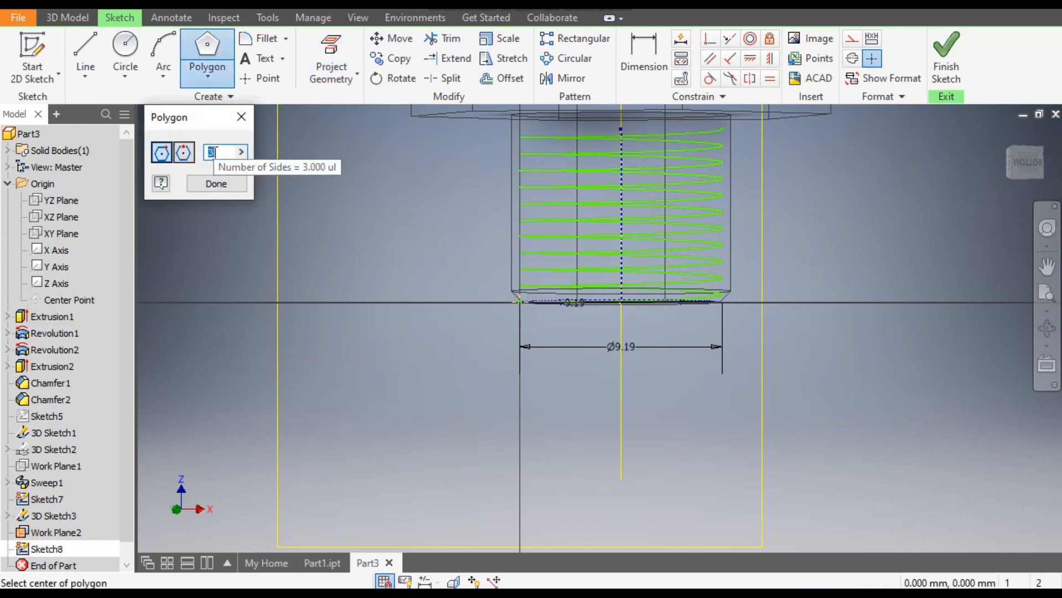
click(418, 301)
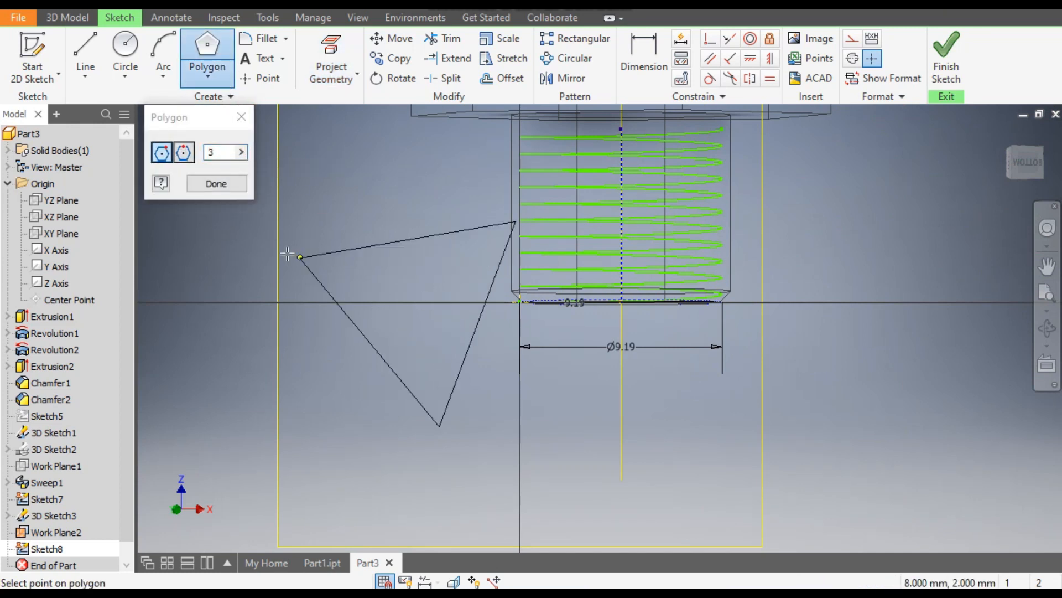
click(448, 302)
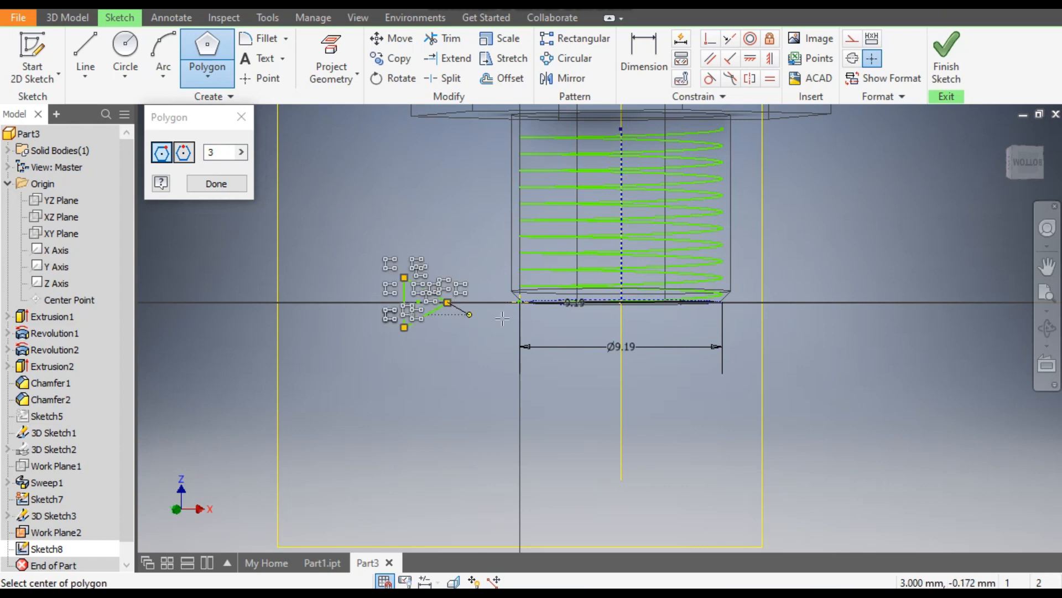
Step: Dimension the triangle's horizontal width and set it to 0.61 mm
key(d)
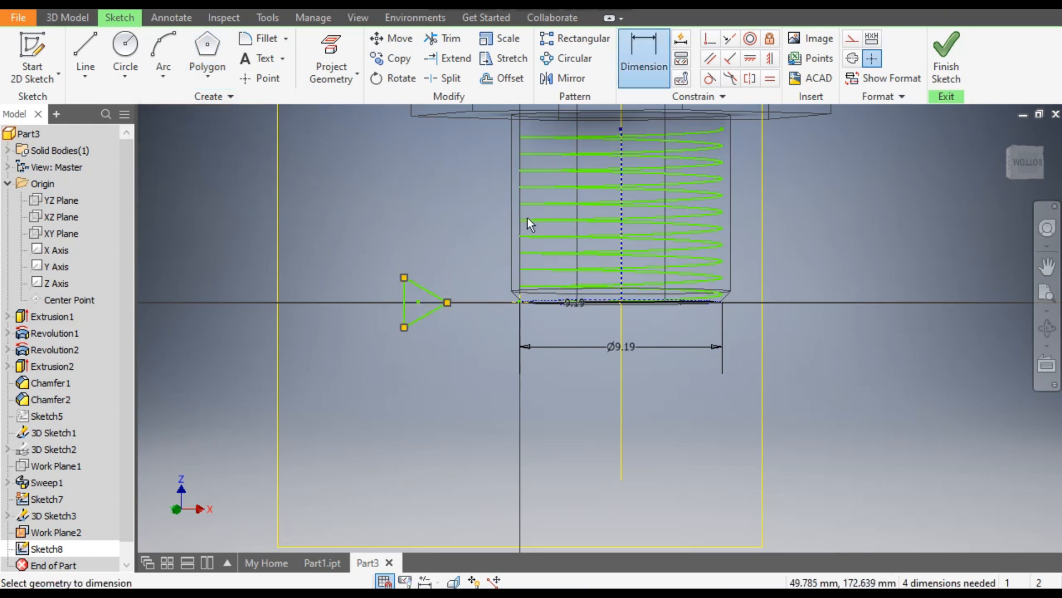
click(423, 287)
click(421, 243)
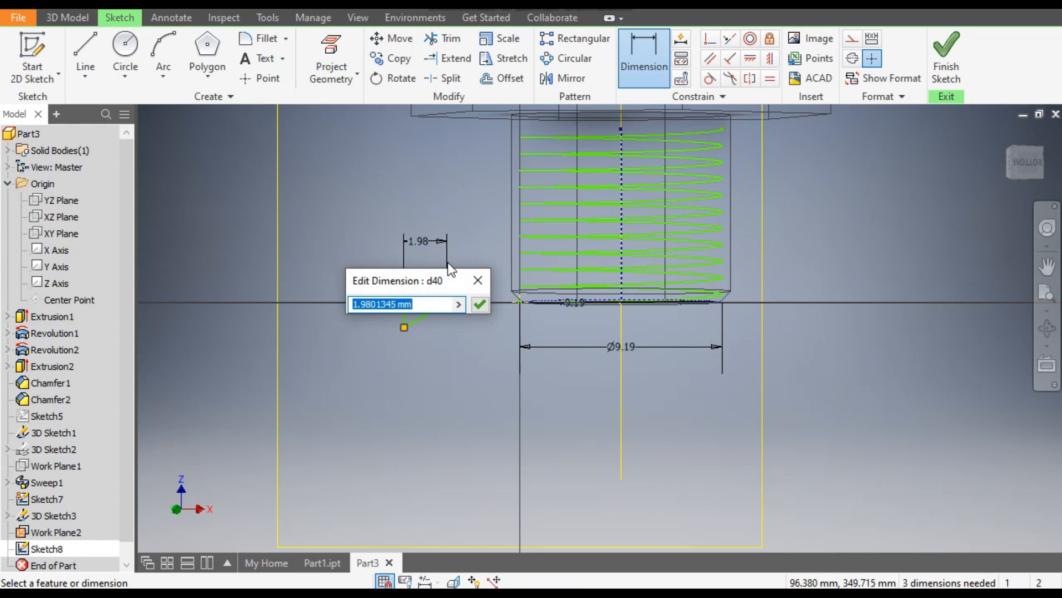
text(0.61)
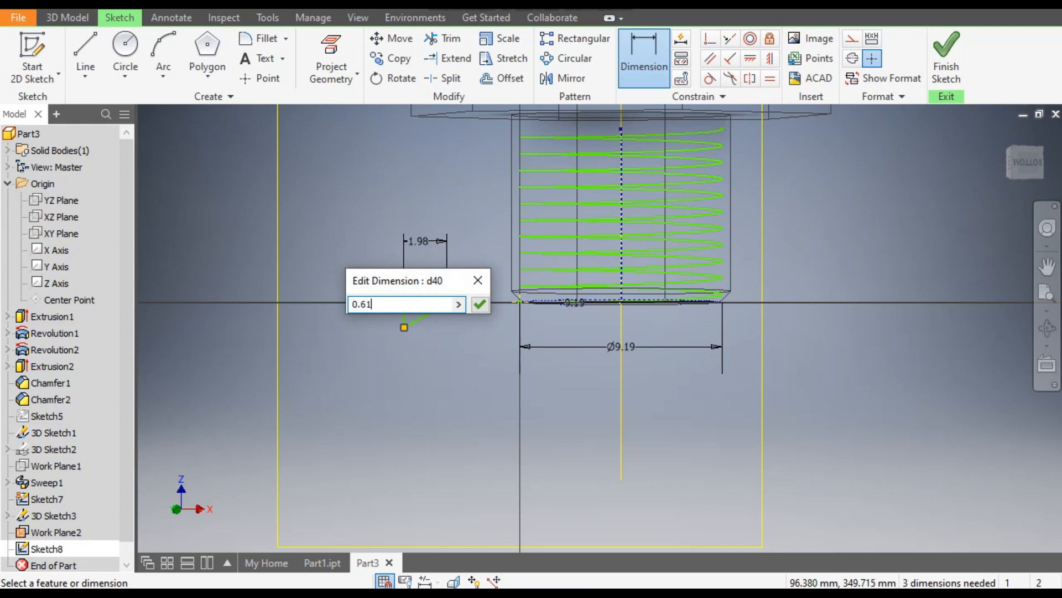
key(Return)
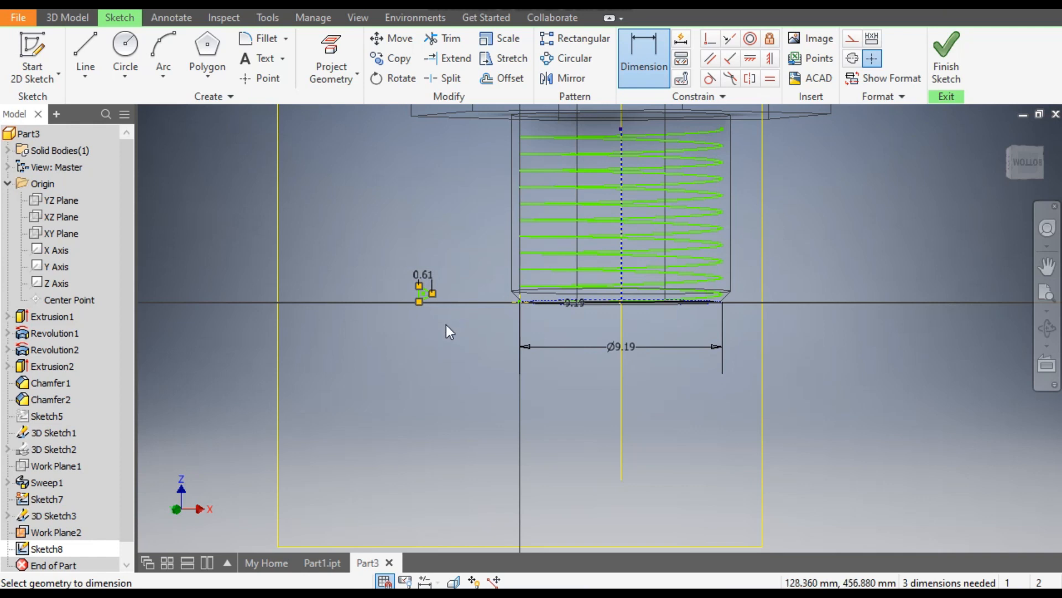
Step: Align the triangle's centre horizontally with the helix's start point using a Horizontal constraint
scroll(446, 324, up, 3)
middle_drag(450, 350, 440, 412)
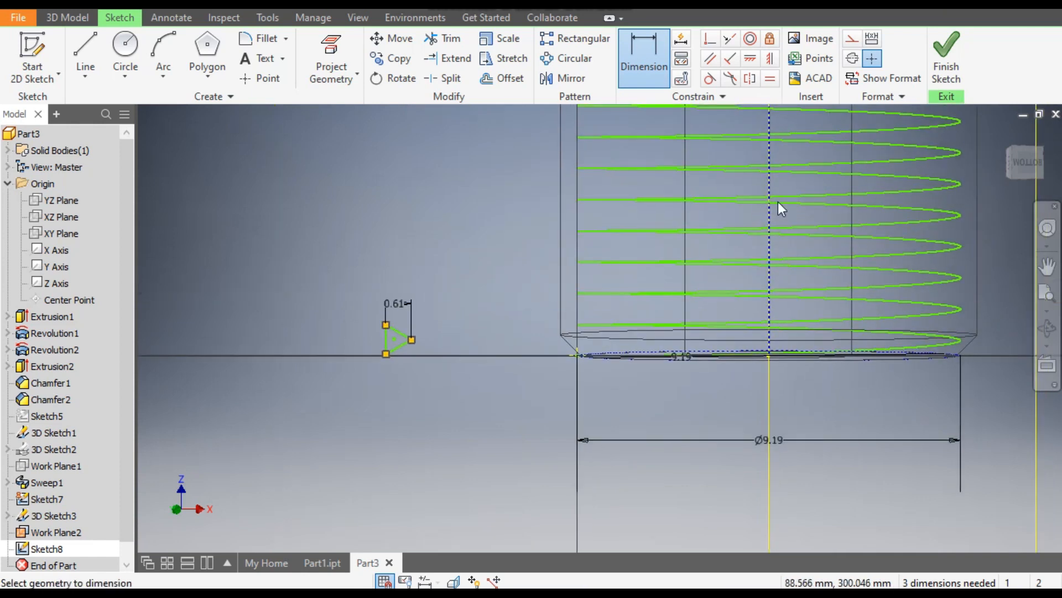
click(753, 61)
click(578, 356)
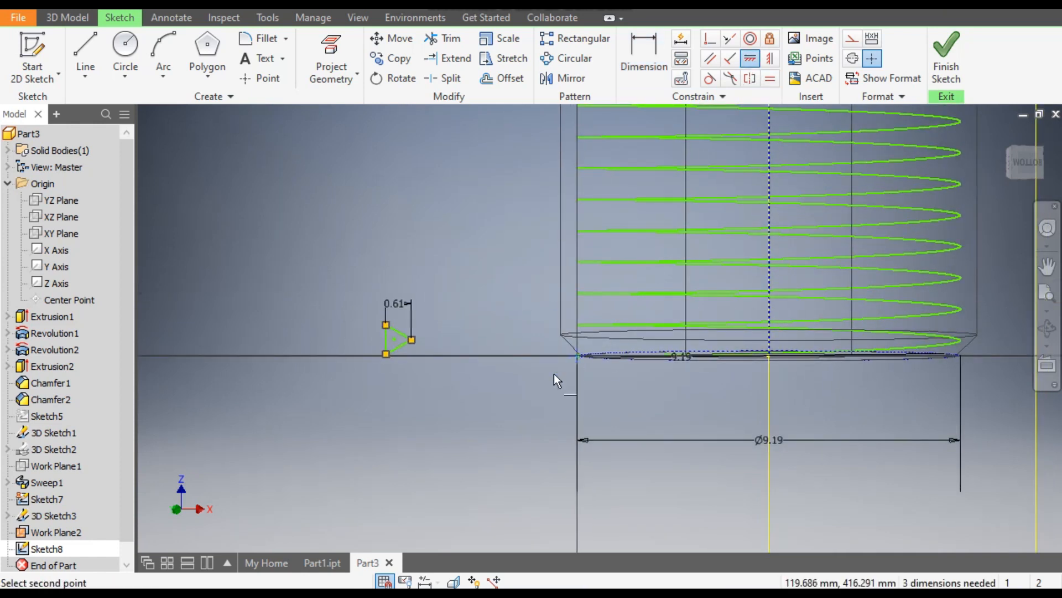
click(395, 339)
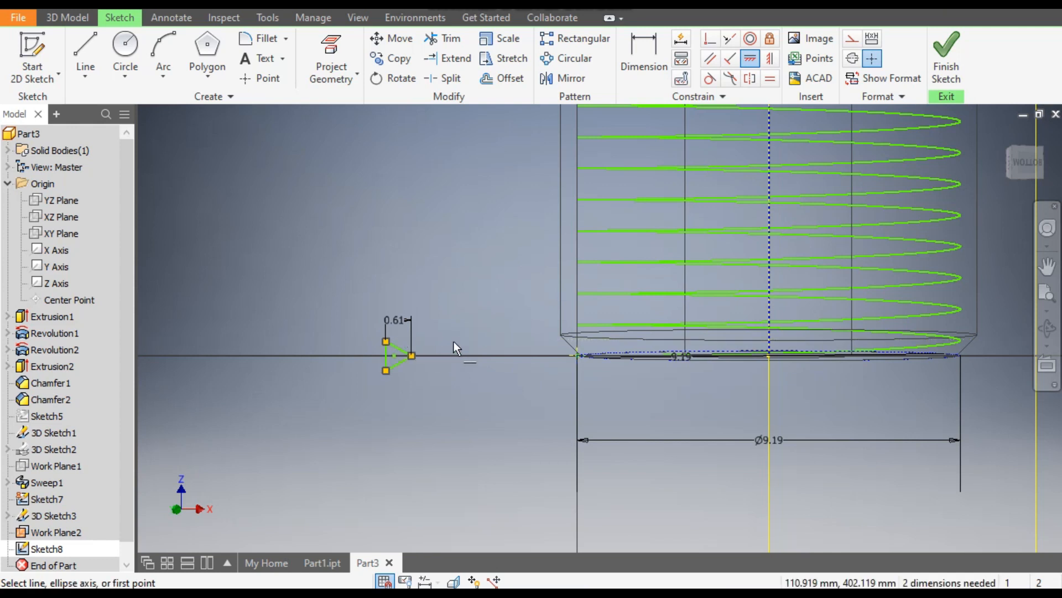
Step: Make the triangle's inward-pointing corner coincident with the helix's start point and finish the sketch
click(710, 38)
click(575, 353)
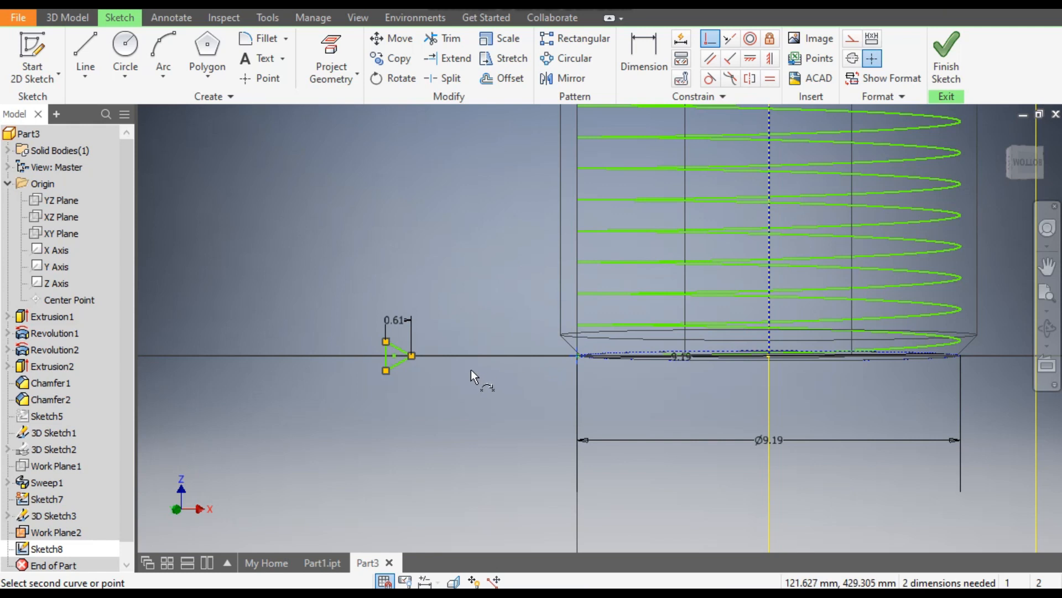
click(412, 355)
scroll(575, 371, down, 2)
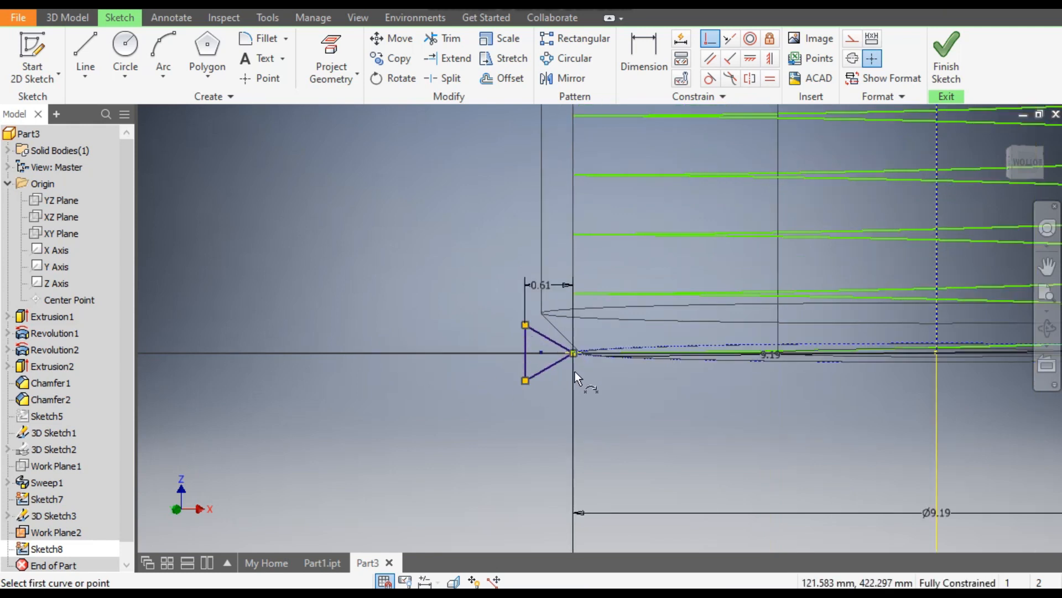
click(946, 56)
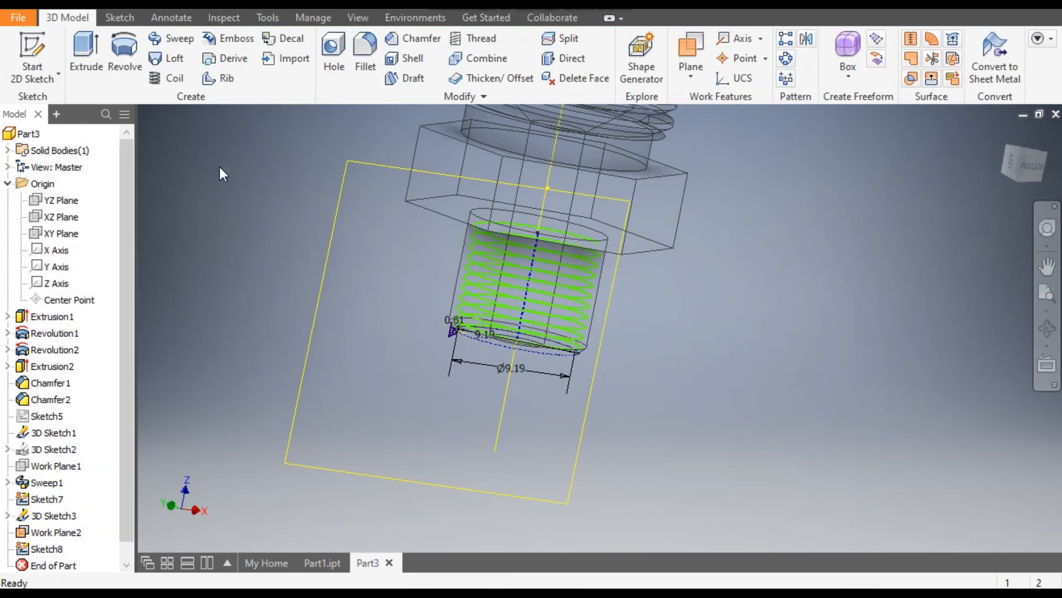
Step: Sweep the small triangle profile along the 9.19 mm helix as a cut to form the narrow cylinder's thread
click(178, 42)
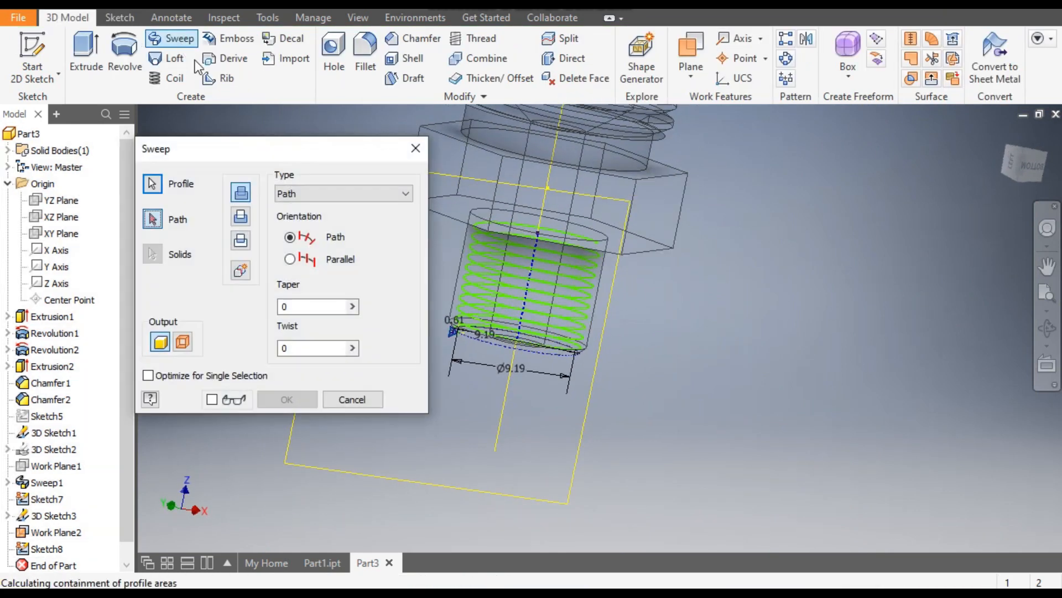
middle_drag(495, 384, 647, 387)
scroll(617, 365, down, 5)
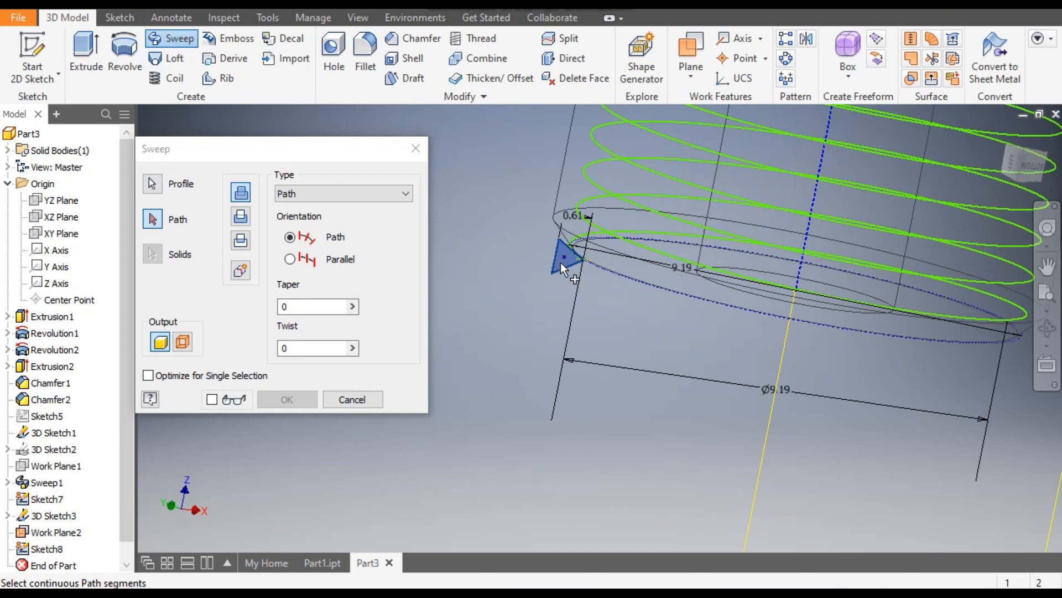
click(623, 238)
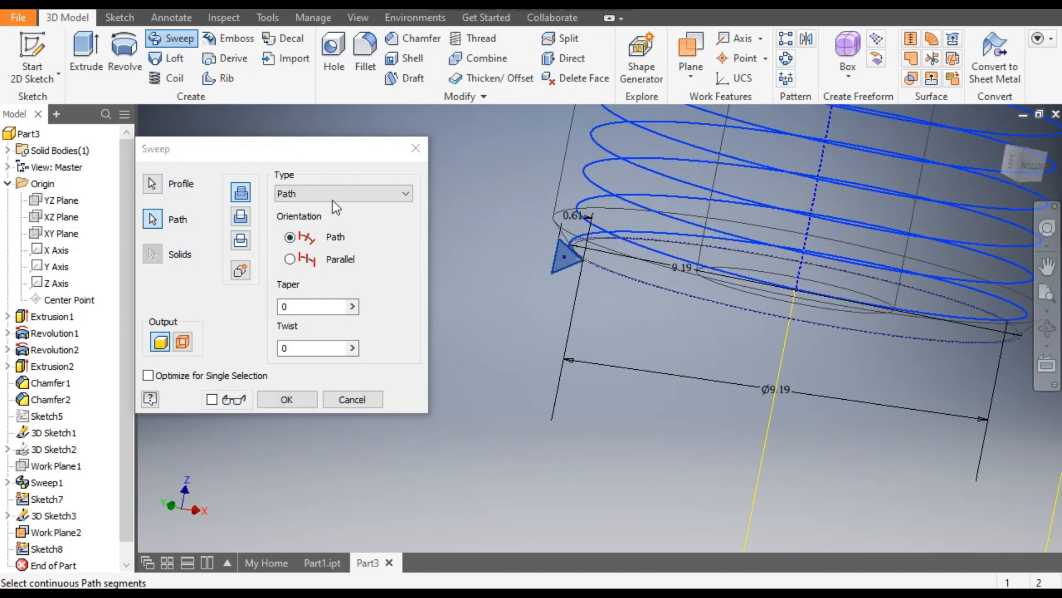
scroll(443, 360, up, 2)
click(212, 398)
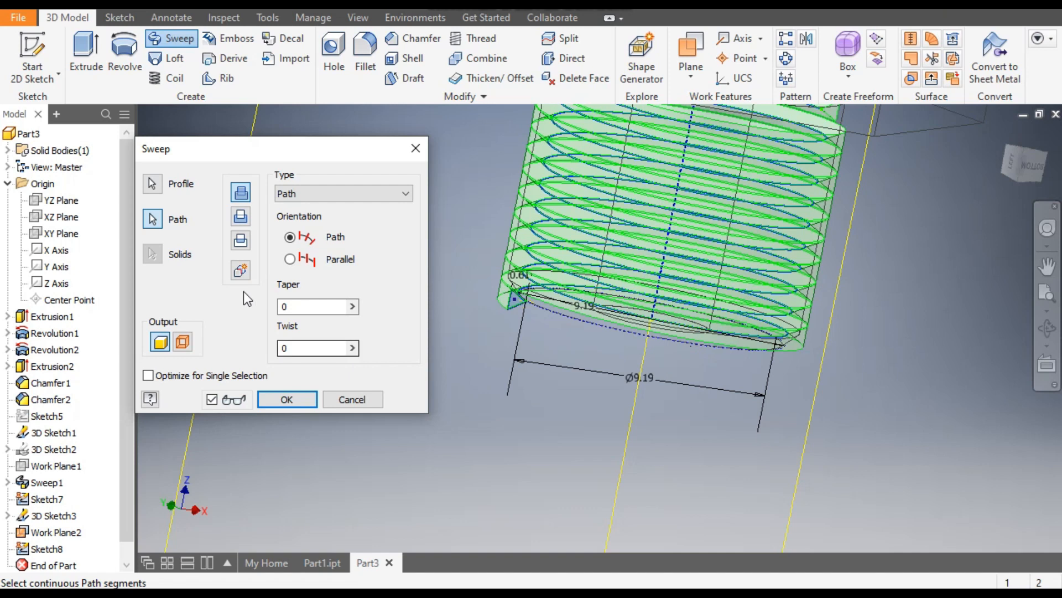
click(247, 217)
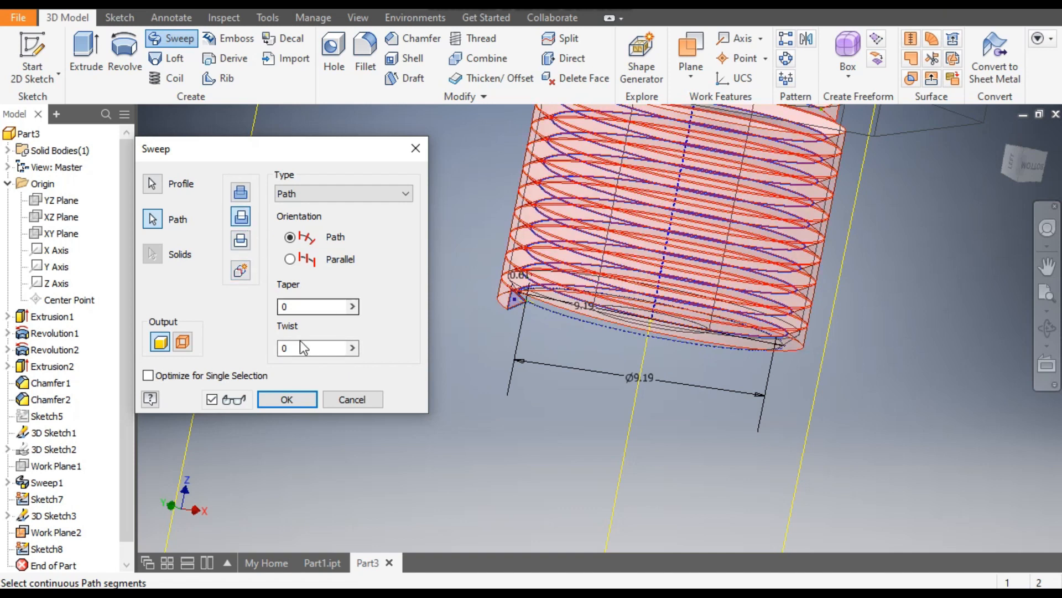
click(287, 399)
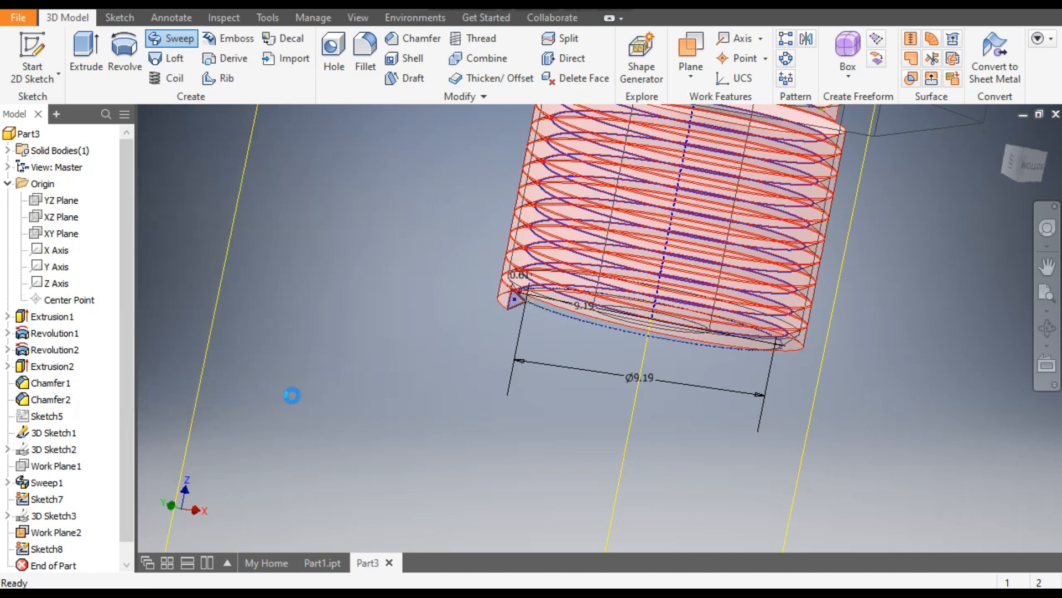
Step: Switch the model's visual style to Shaded with Edges
scroll(521, 441, down, 3)
middle_drag(668, 461, 625, 439)
scroll(455, 383, up, 3)
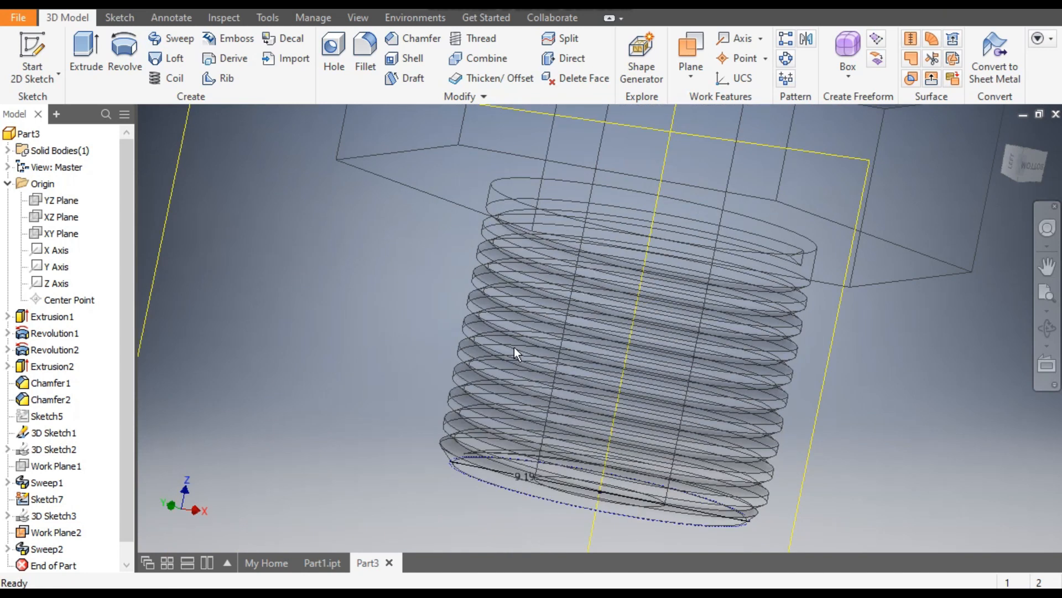
click(357, 18)
click(194, 78)
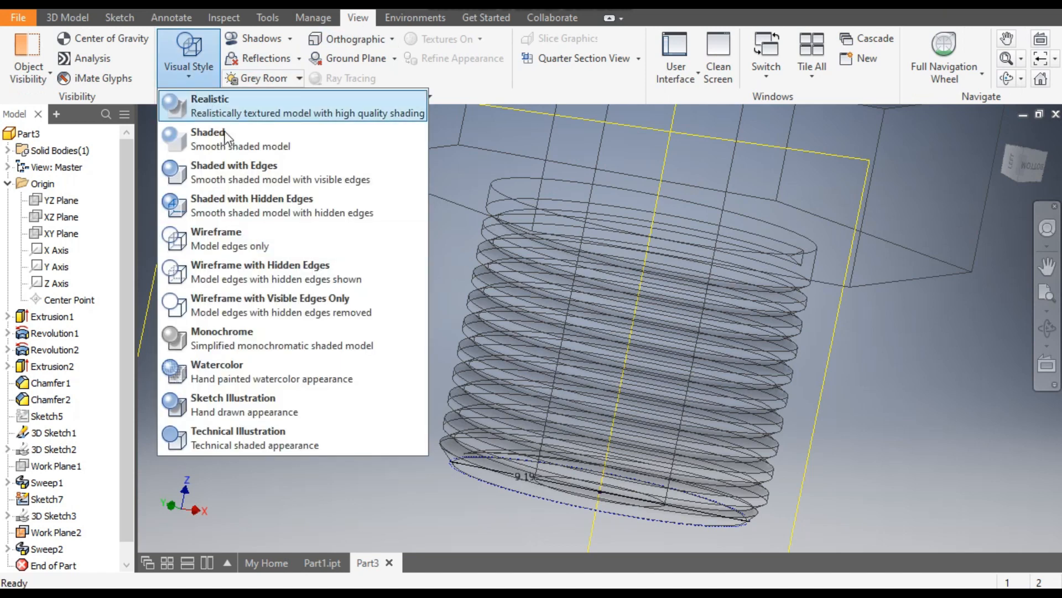
click(231, 179)
scroll(592, 316, down, 5)
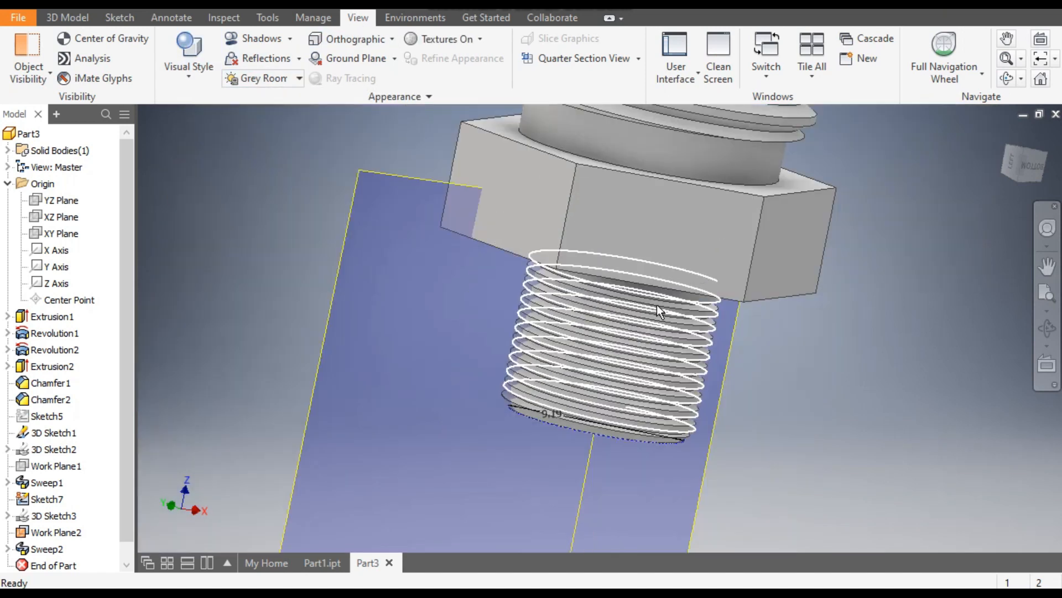
Step: Hide Work Plane2
middle_drag(615, 303, 613, 194)
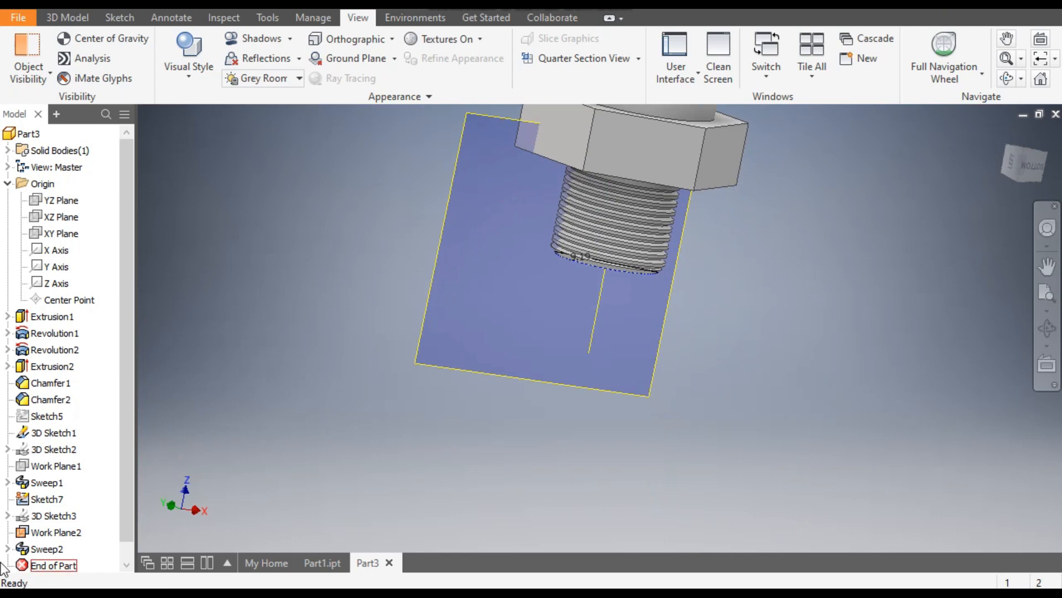
click(46, 533)
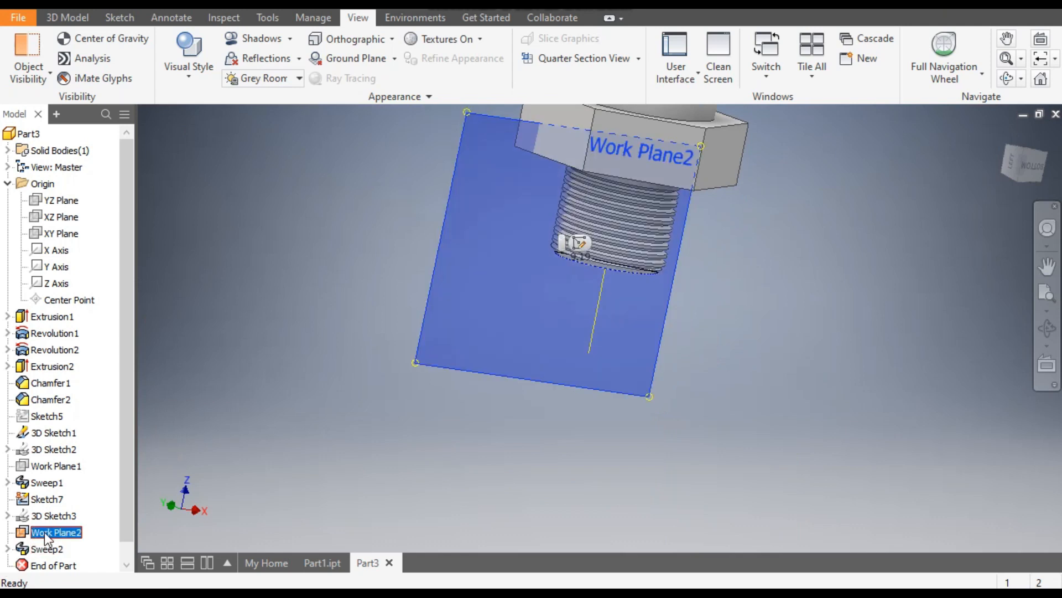
right_click(46, 534)
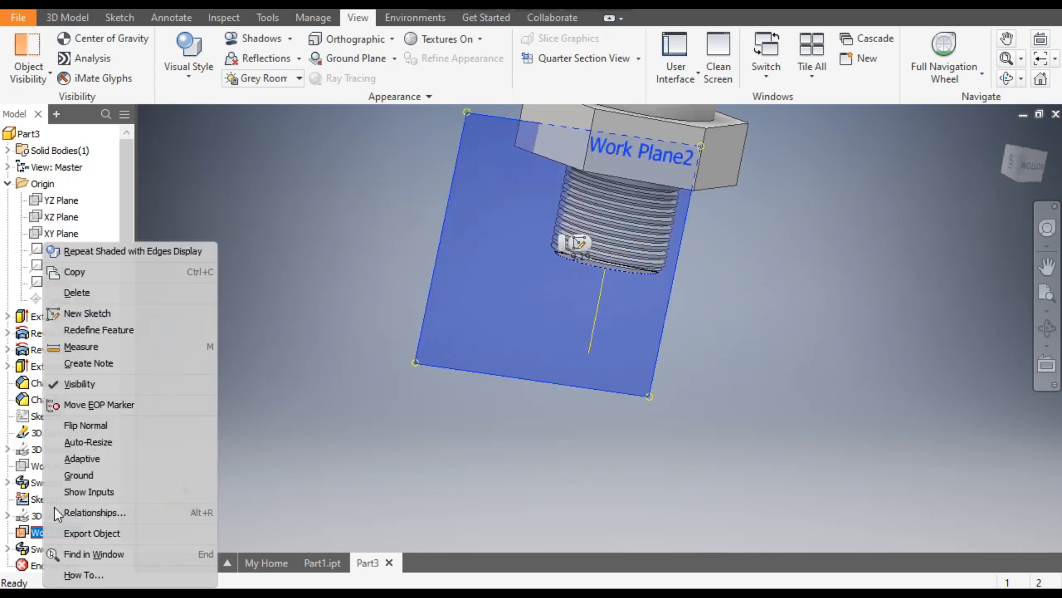
click(88, 380)
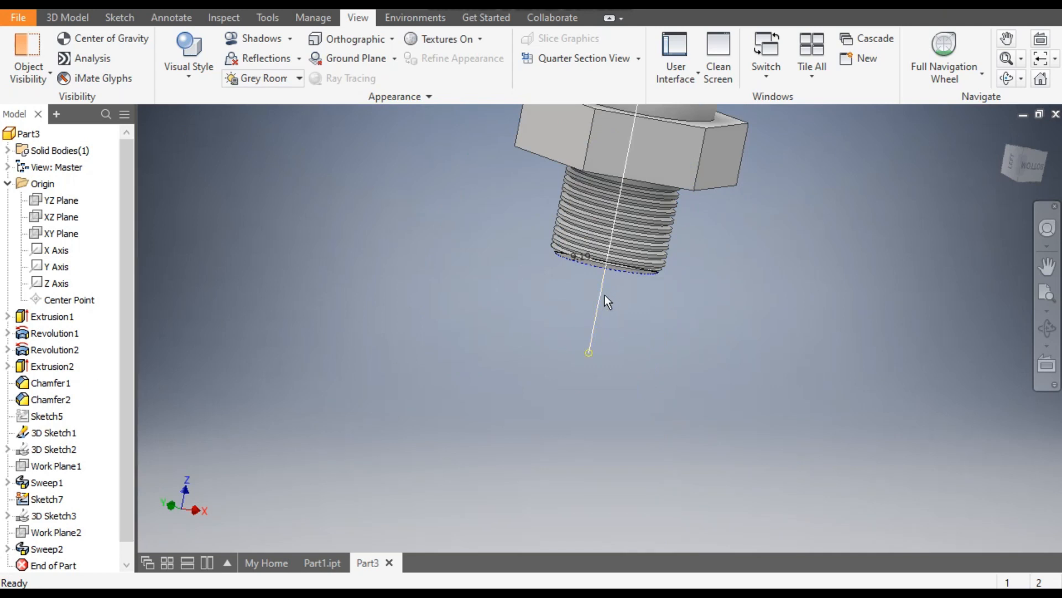
Step: Hide the sketch of the 9.19 mm circle at the narrow threaded end of the fitting
click(42, 518)
click(348, 433)
click(589, 268)
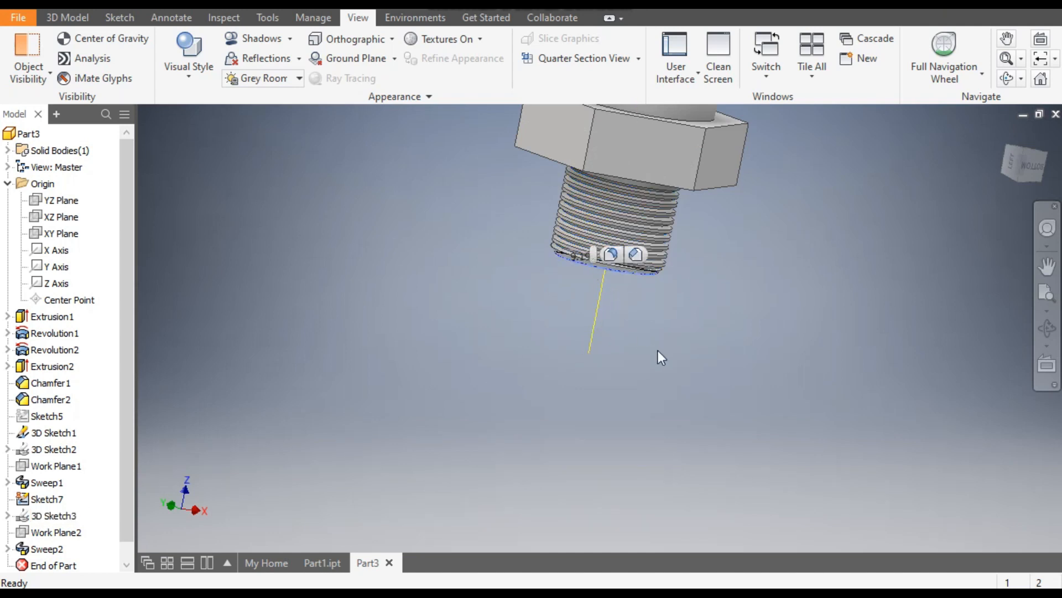
click(1004, 134)
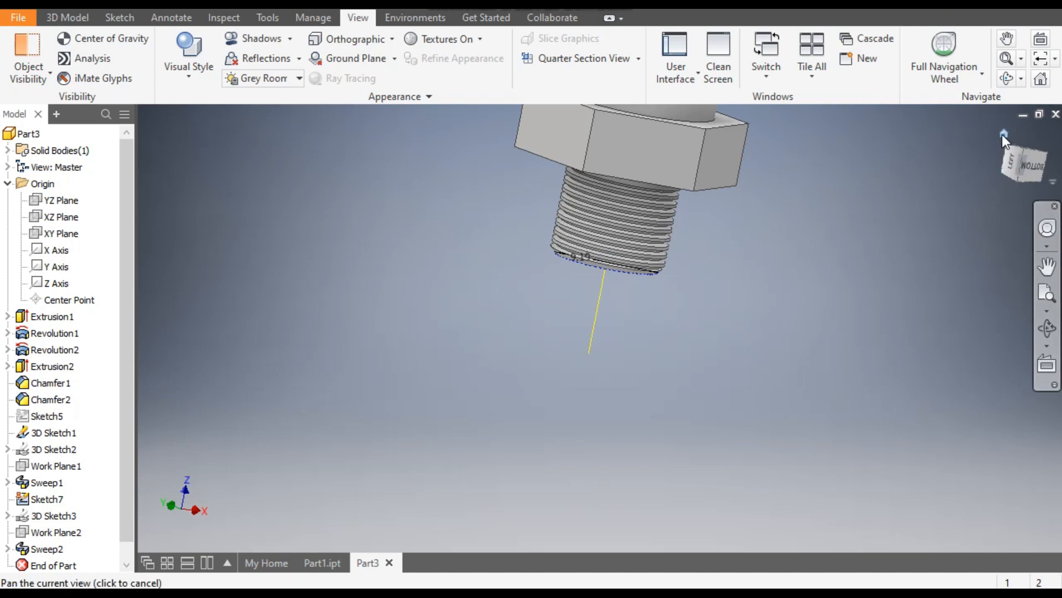
click(1054, 156)
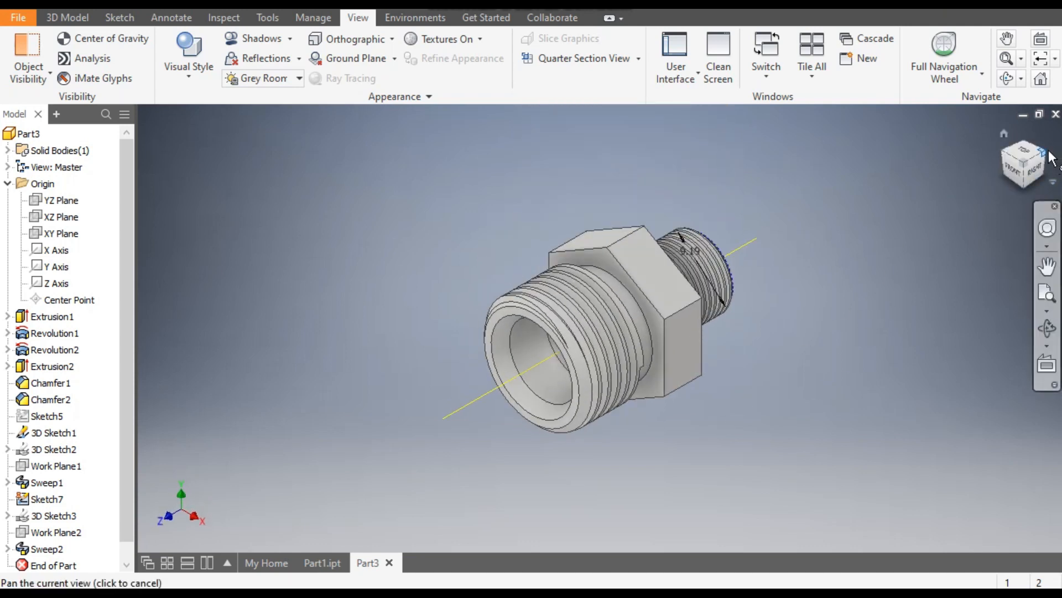
scroll(676, 326, up, 3)
scroll(678, 311, up, 3)
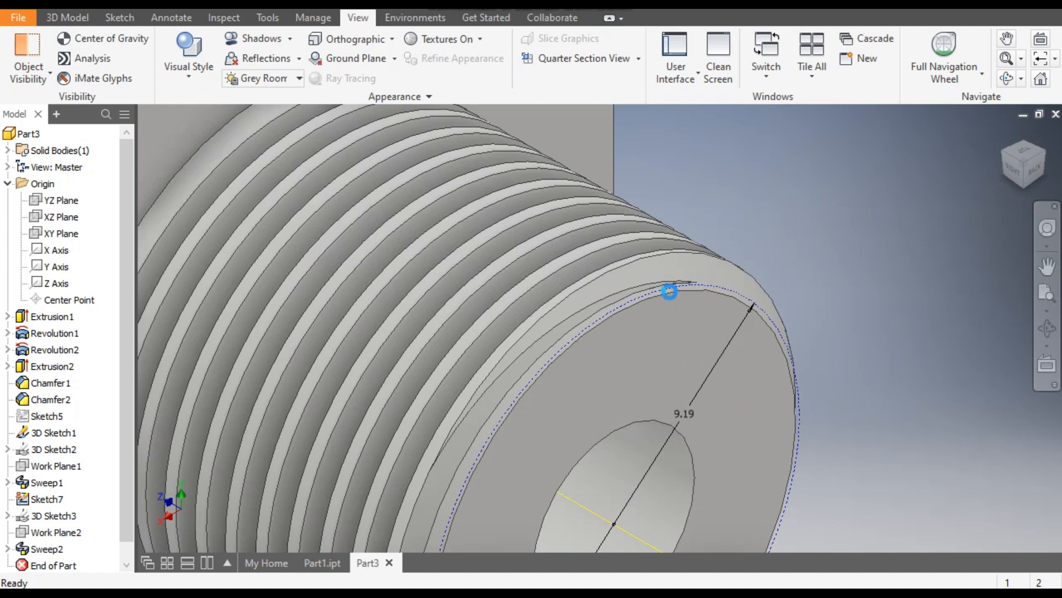
scroll(673, 293, down, 3)
click(698, 294)
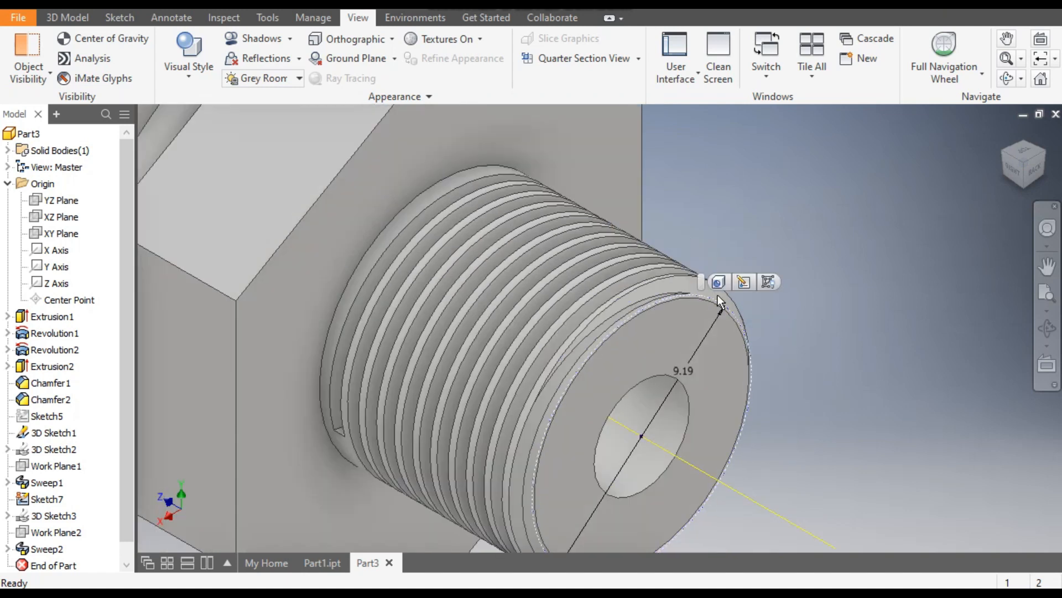
click(777, 282)
scroll(793, 332, down, 1)
middle_drag(793, 332, 762, 201)
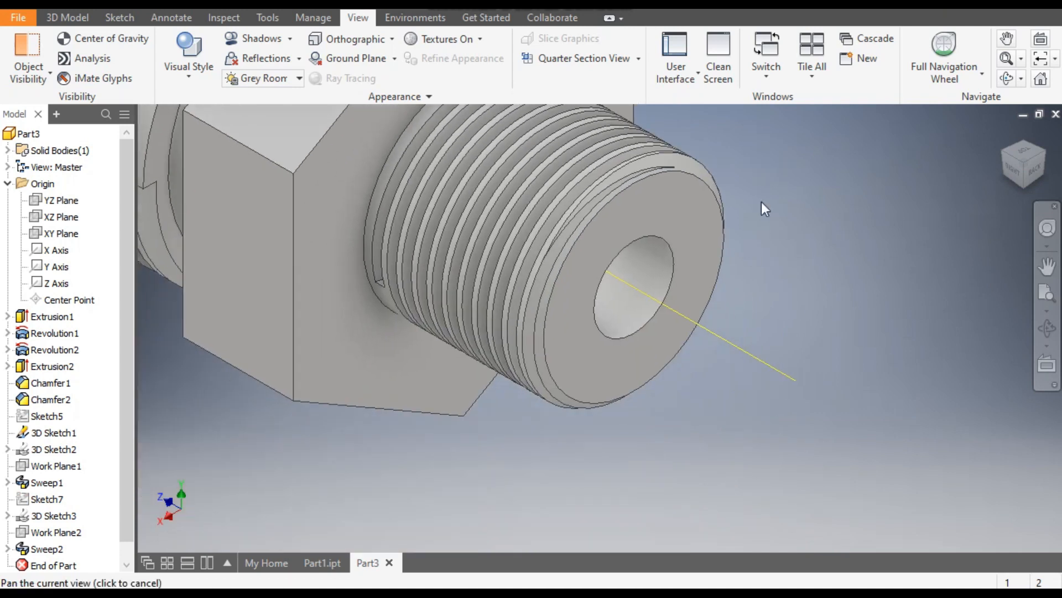
Step: Hide the work axis running through the fitting's bore
right_click(743, 348)
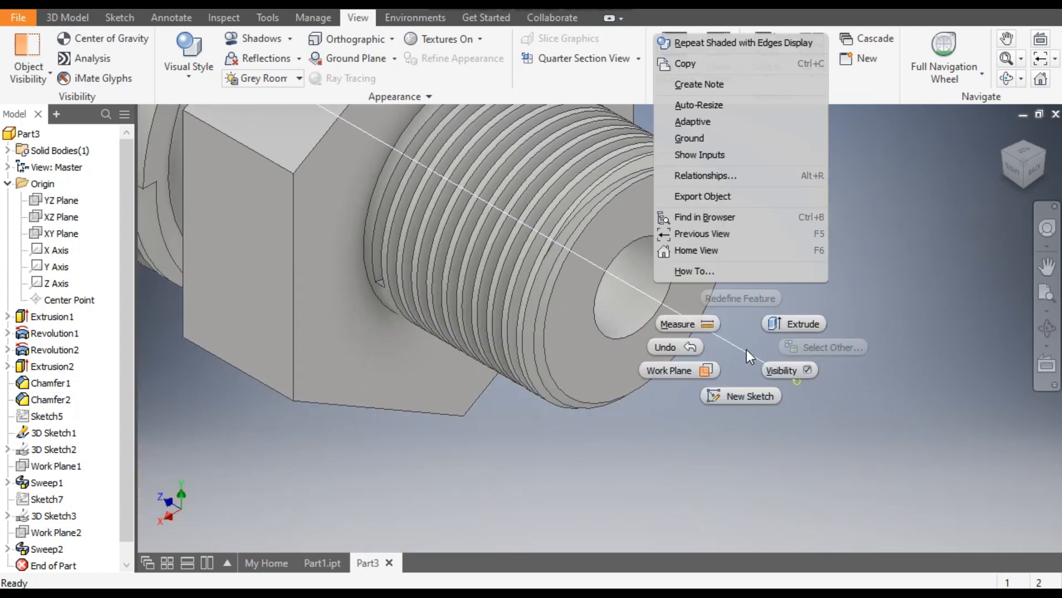
click(785, 368)
scroll(790, 368, down, 3)
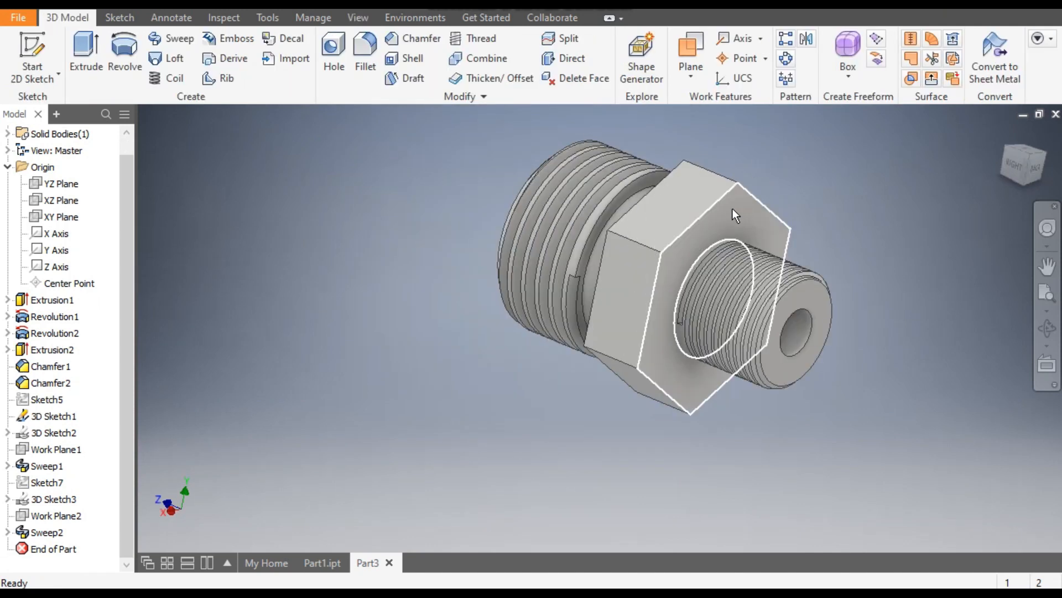
Step: Start a sketch on the YZ Plane and draw a 1.5 mm vertical line down from the hex's upper corner on the narrow thread side
click(61, 185)
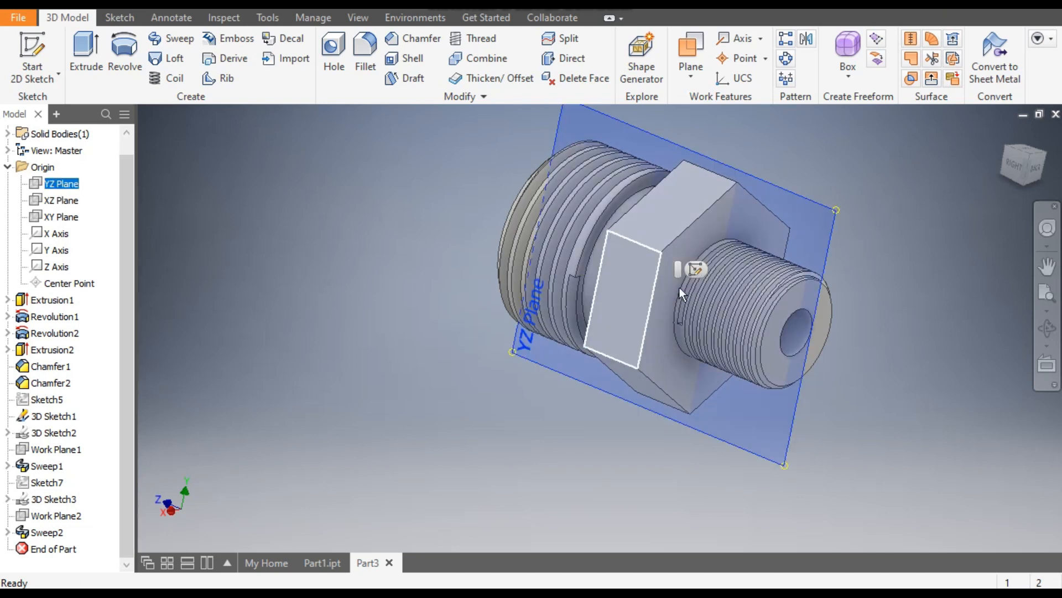
click(693, 269)
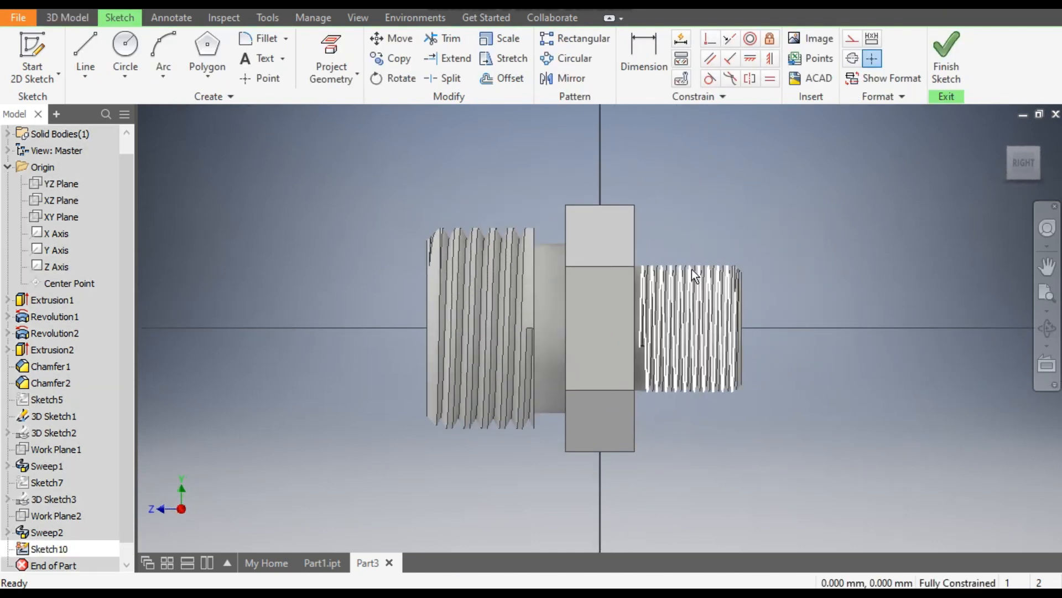
click(83, 44)
scroll(653, 220, up, 3)
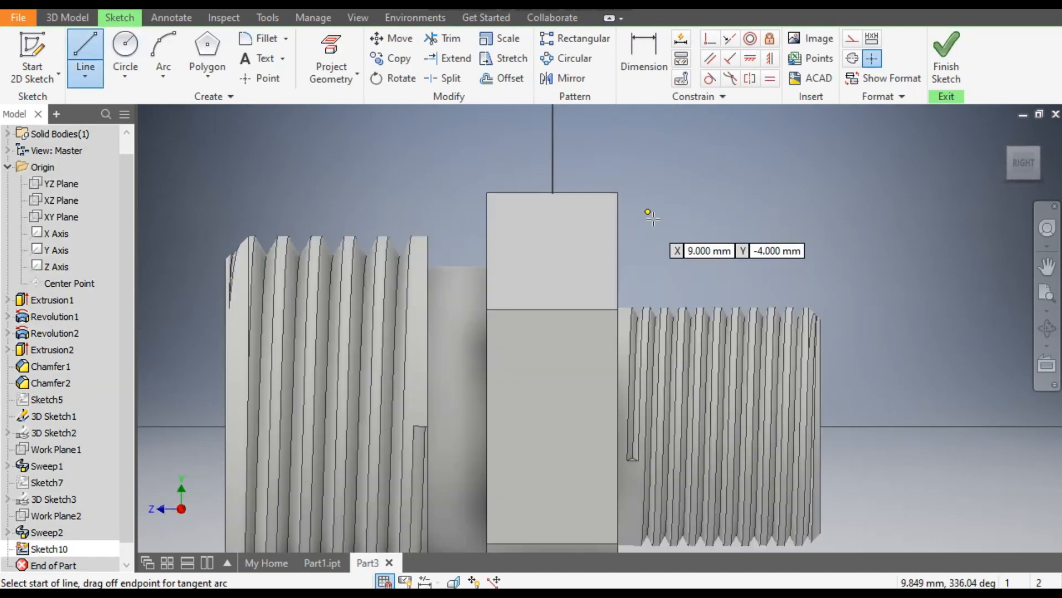
click(619, 194)
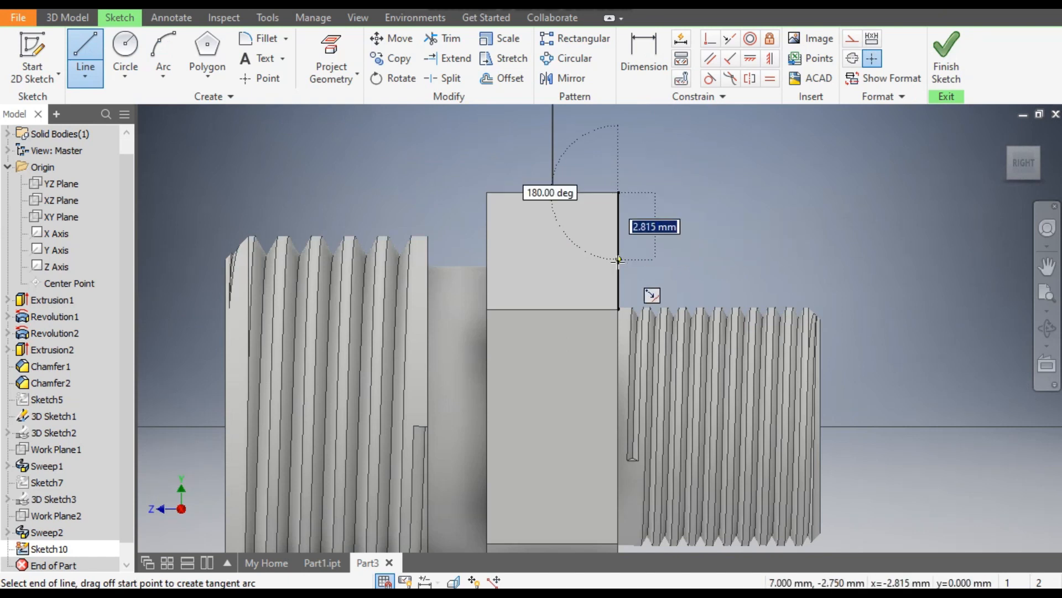
text(1.5)
key(Return)
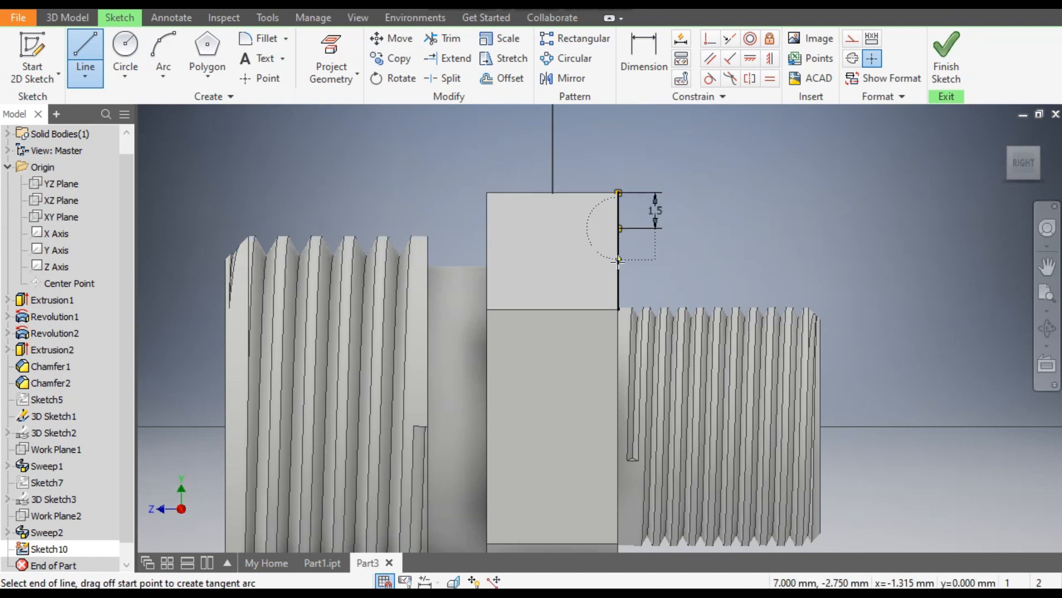
key(Escape)
key(Escape)
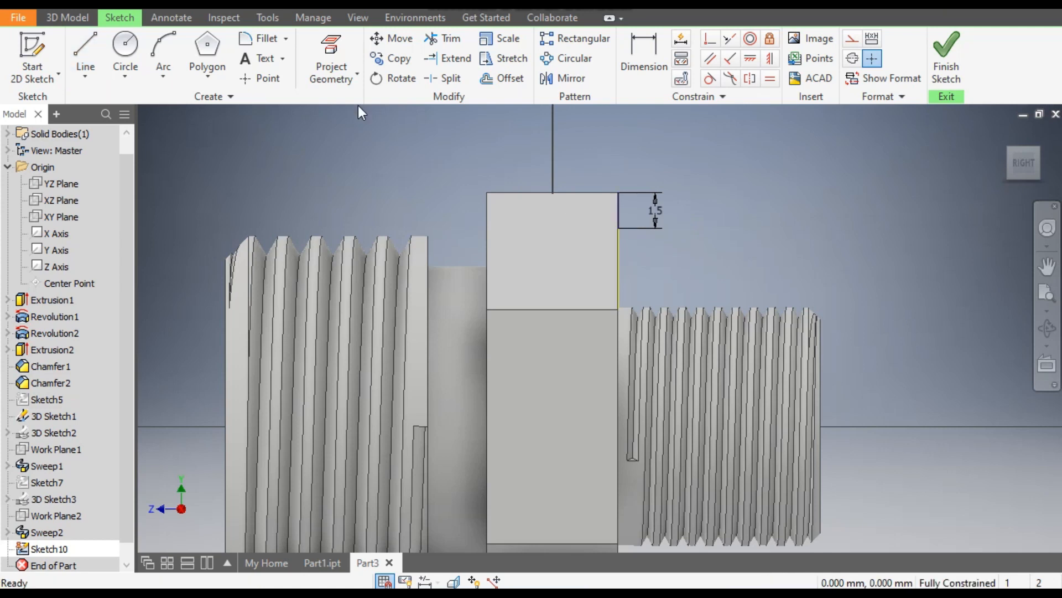
Step: Draw a 1.5 mm horizontal line from the same hex corner along the hex's upper edge
click(83, 62)
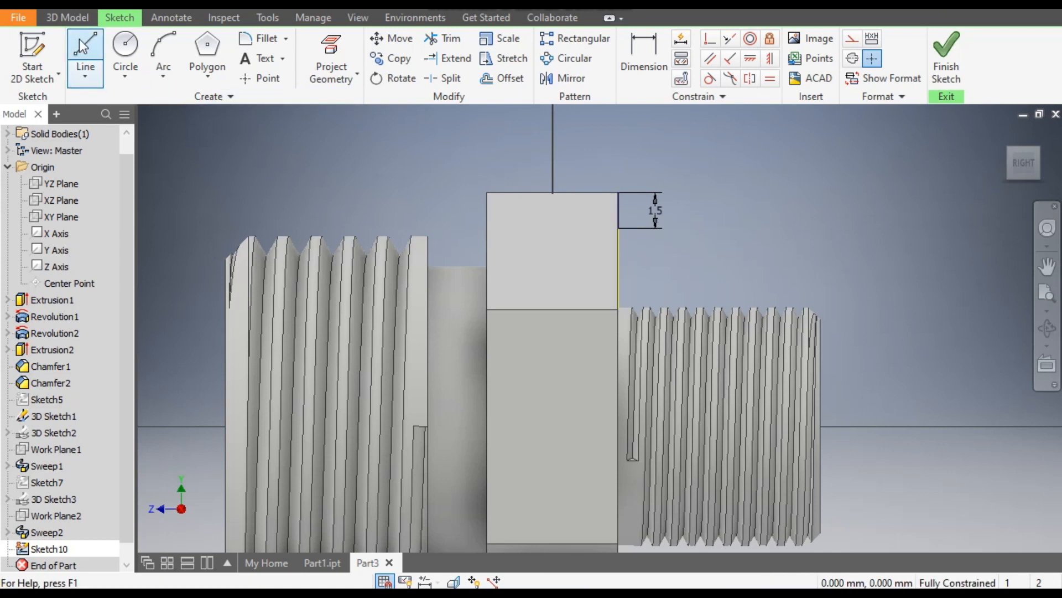
click(619, 192)
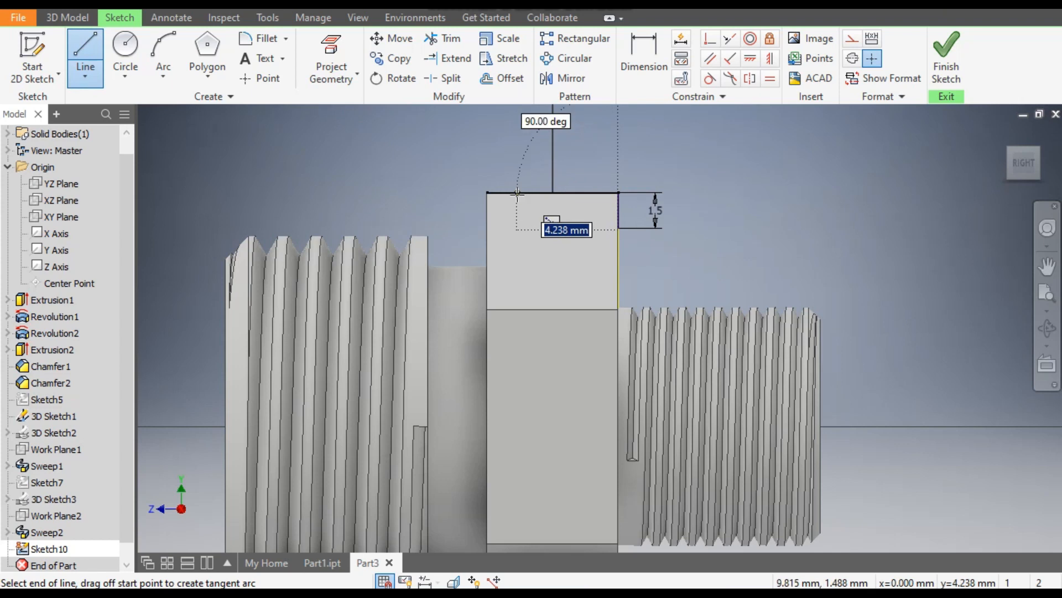
text(1.5)
key(Return)
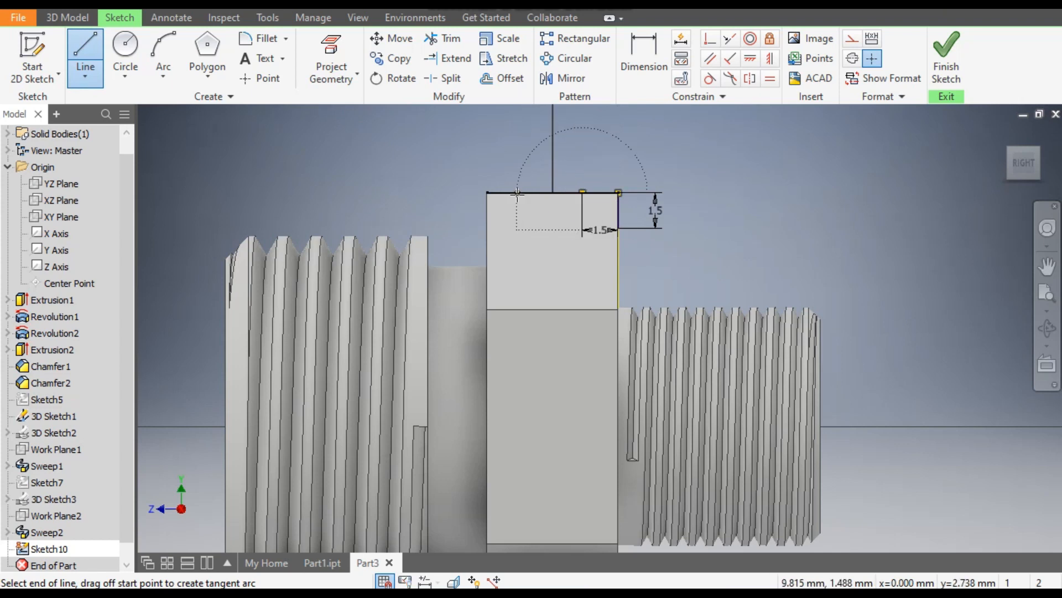
key(Escape)
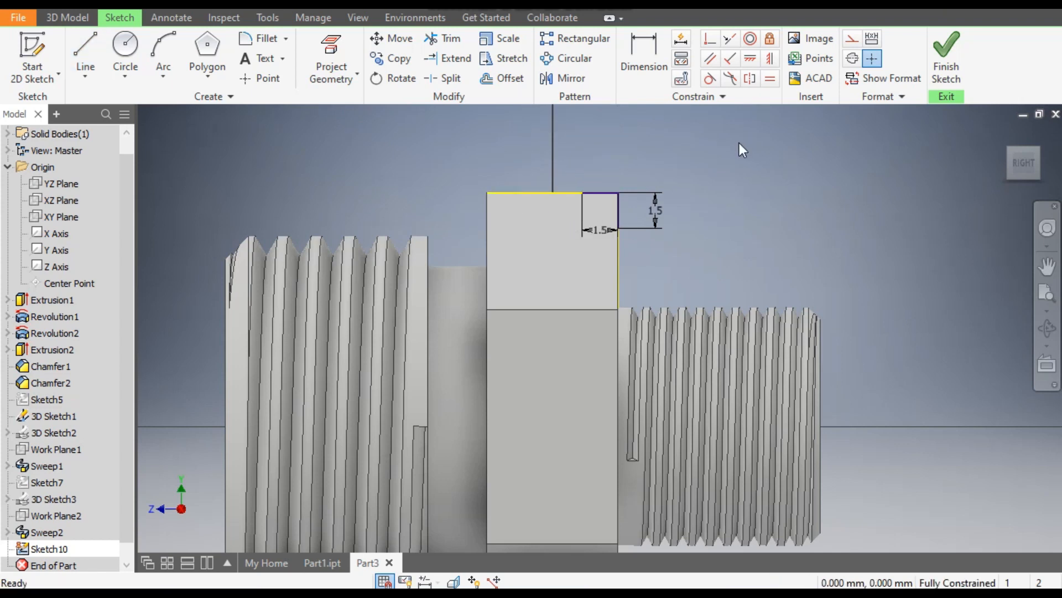
Step: Close the corner triangle with a diagonal line joining the free ends of the two 1.5 mm lines, and finish the sketch
click(86, 52)
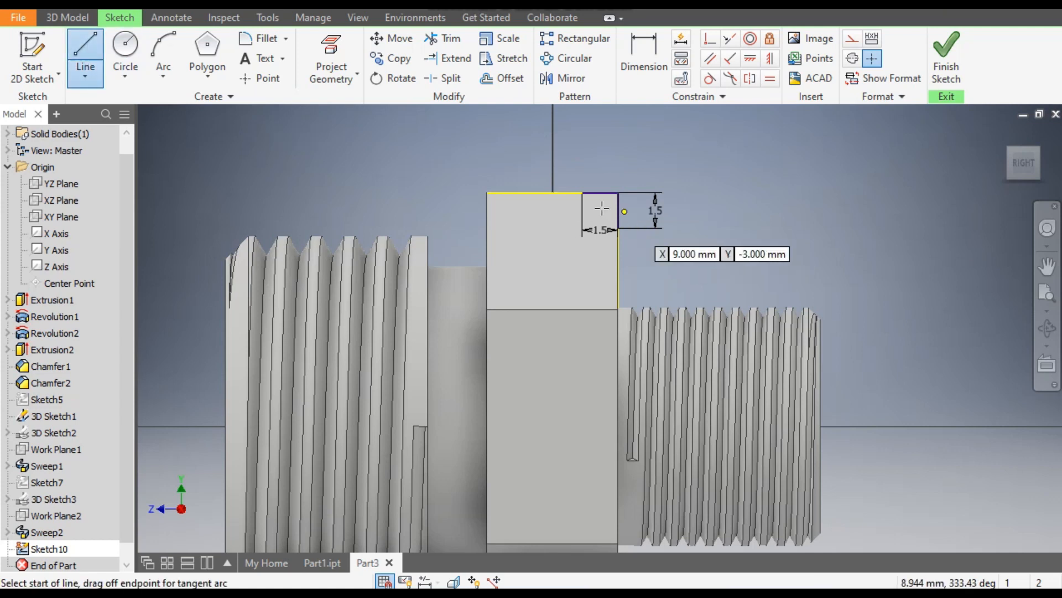
click(582, 192)
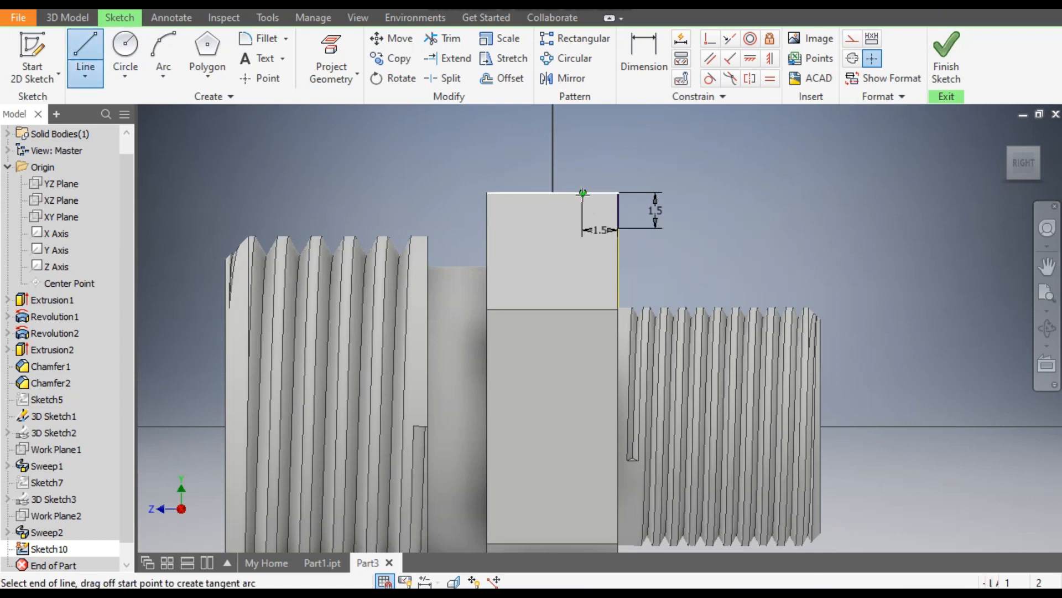
click(619, 228)
key(Escape)
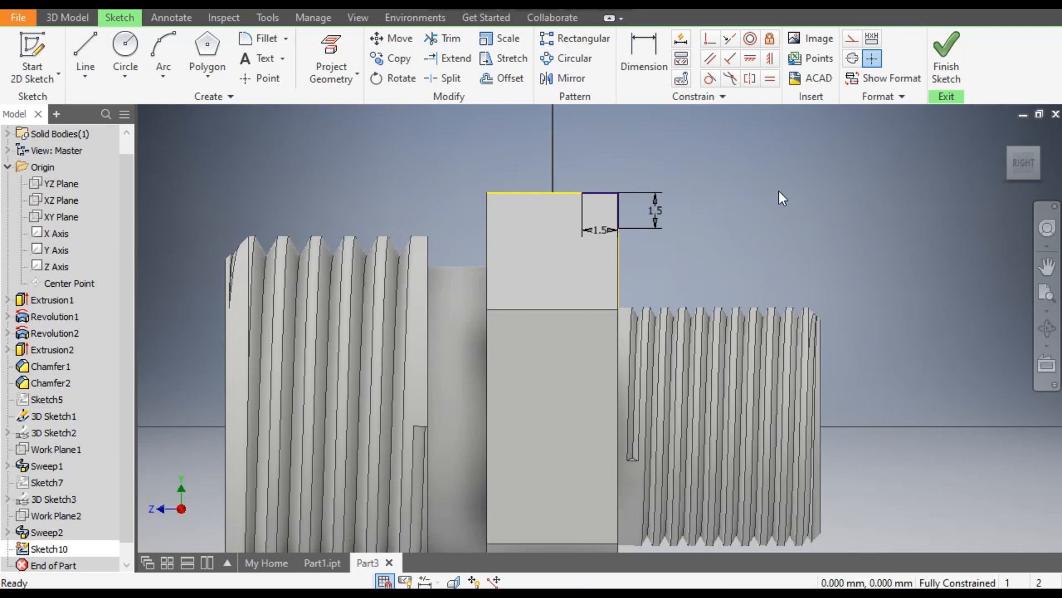
click(946, 58)
scroll(735, 197, up, 5)
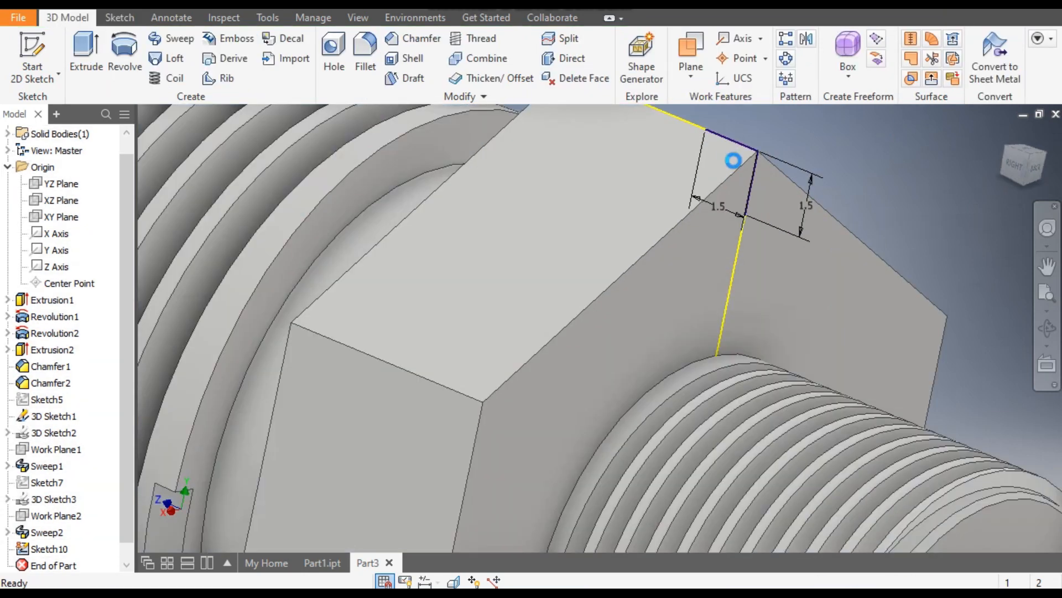
Step: Revolve the 1.5 mm corner triangle fully around the Z axis as a cut, bevelling the hex corners on the narrow thread side
scroll(719, 185, down, 3)
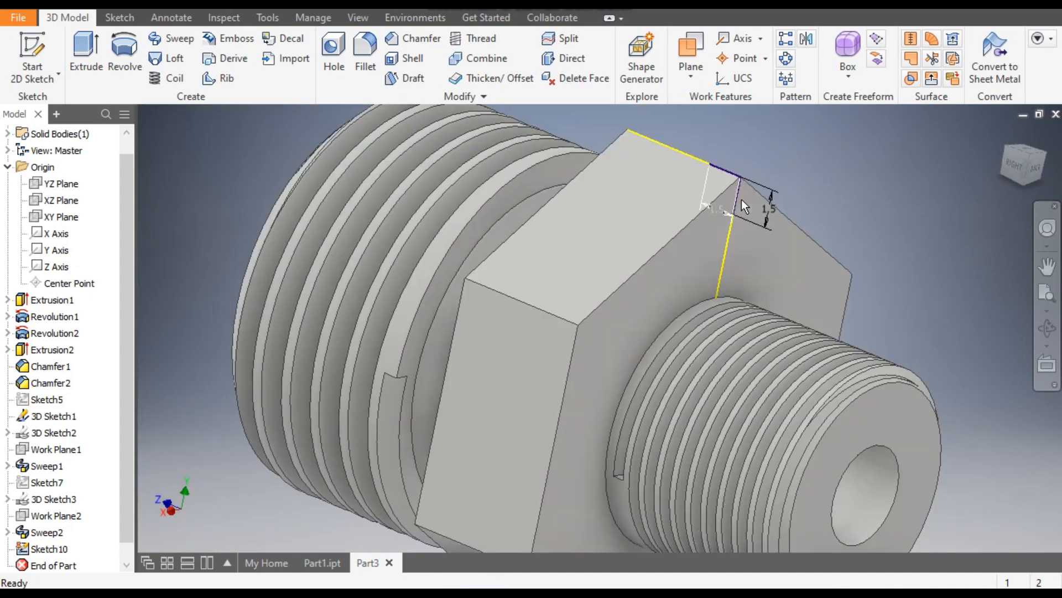
click(124, 56)
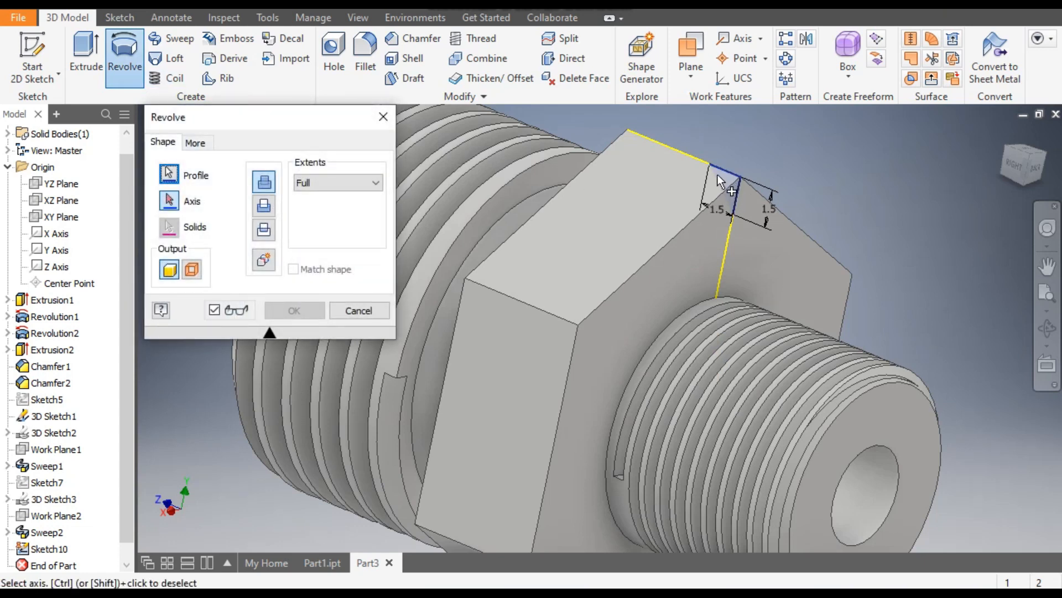
click(172, 206)
scroll(596, 361, up, 3)
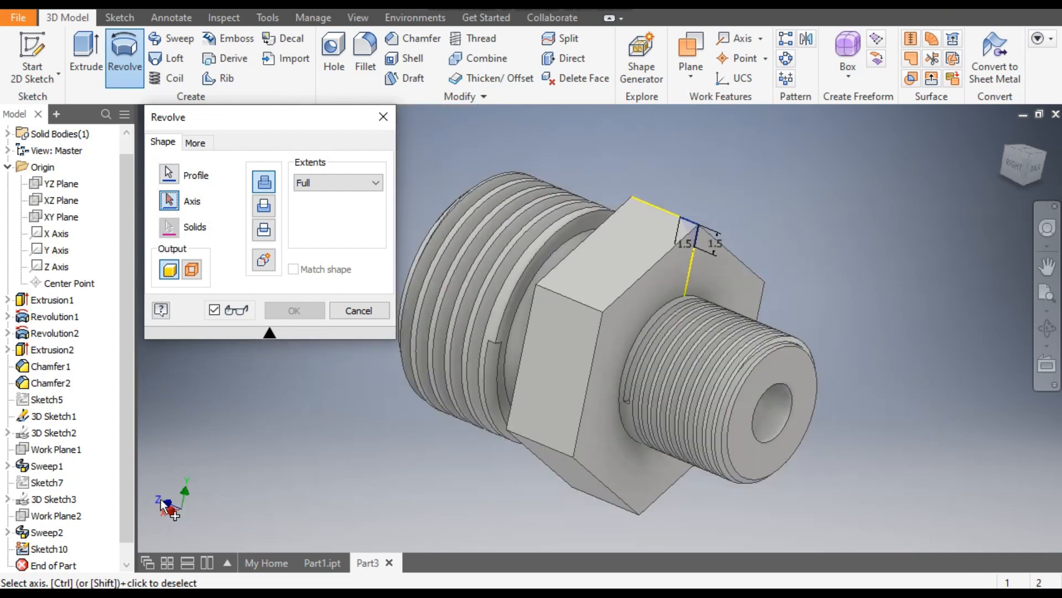
click(56, 267)
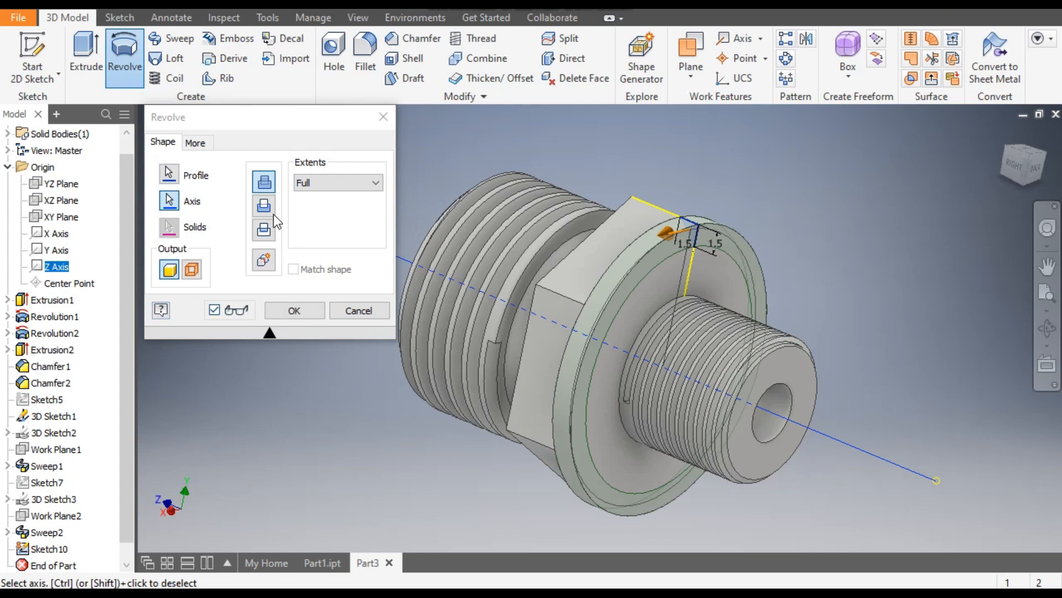
click(266, 209)
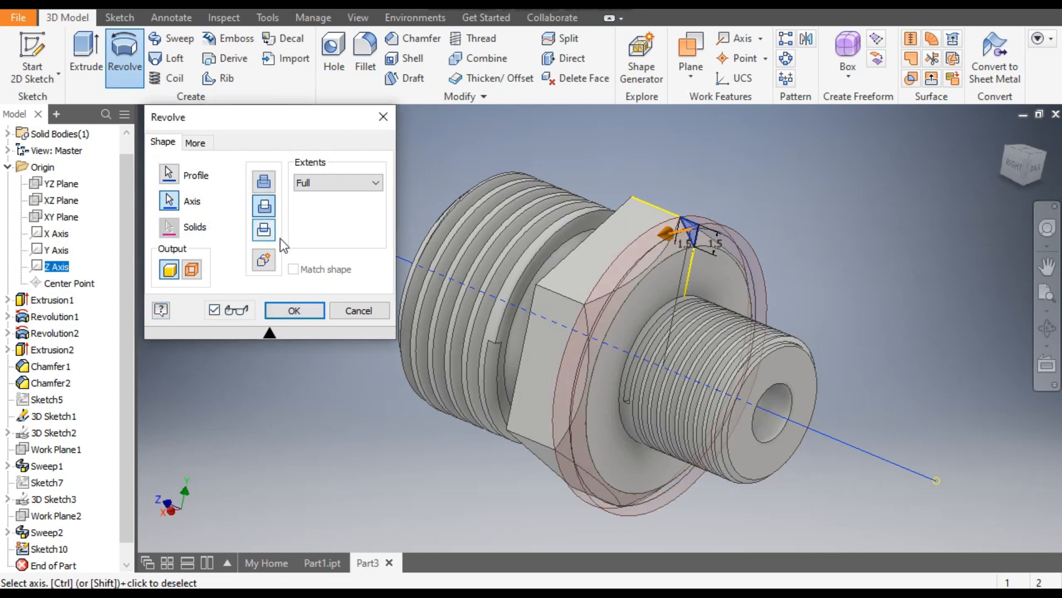
click(293, 311)
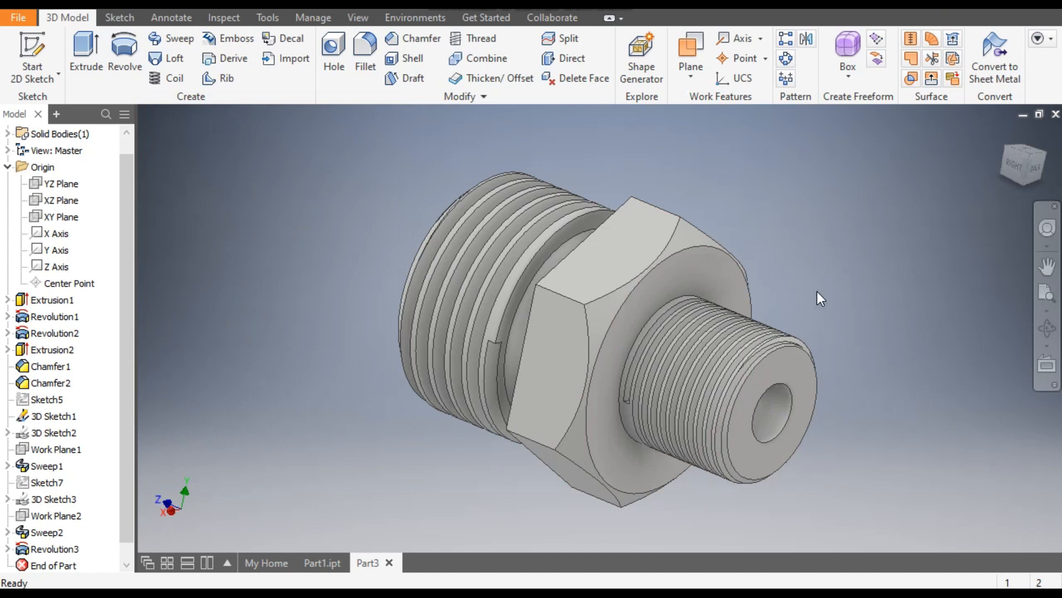
Step: Mirror the revolved corner cut about the XY Plane onto the hex's wide thread side
click(1008, 148)
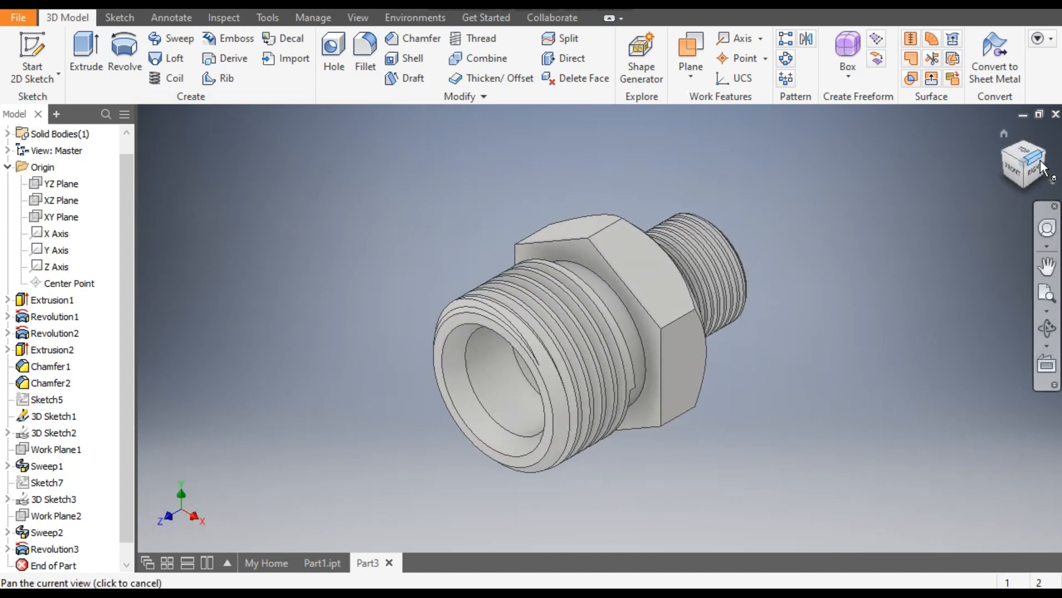
click(1049, 159)
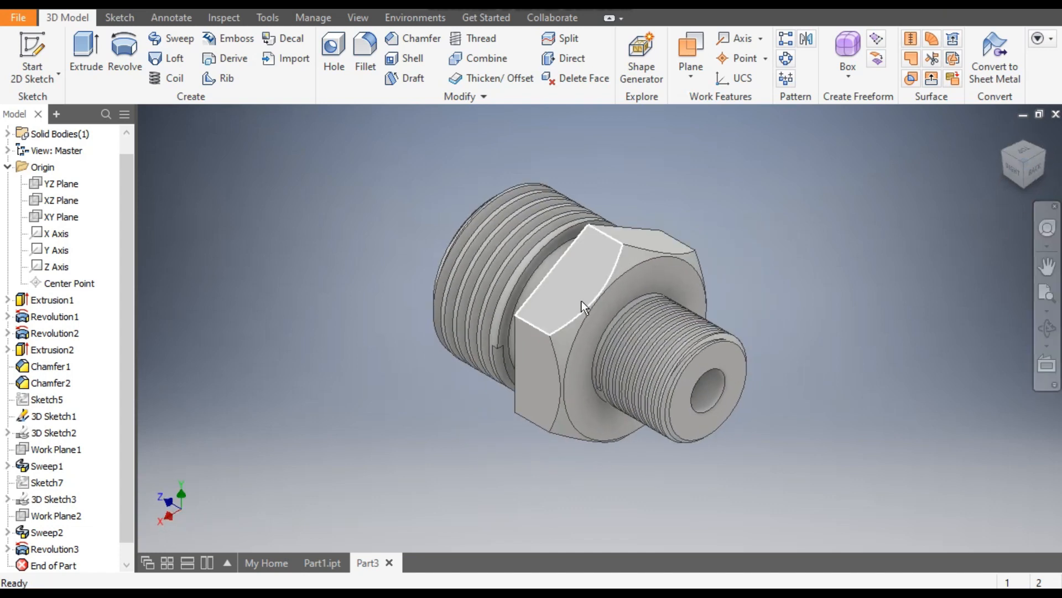
click(62, 217)
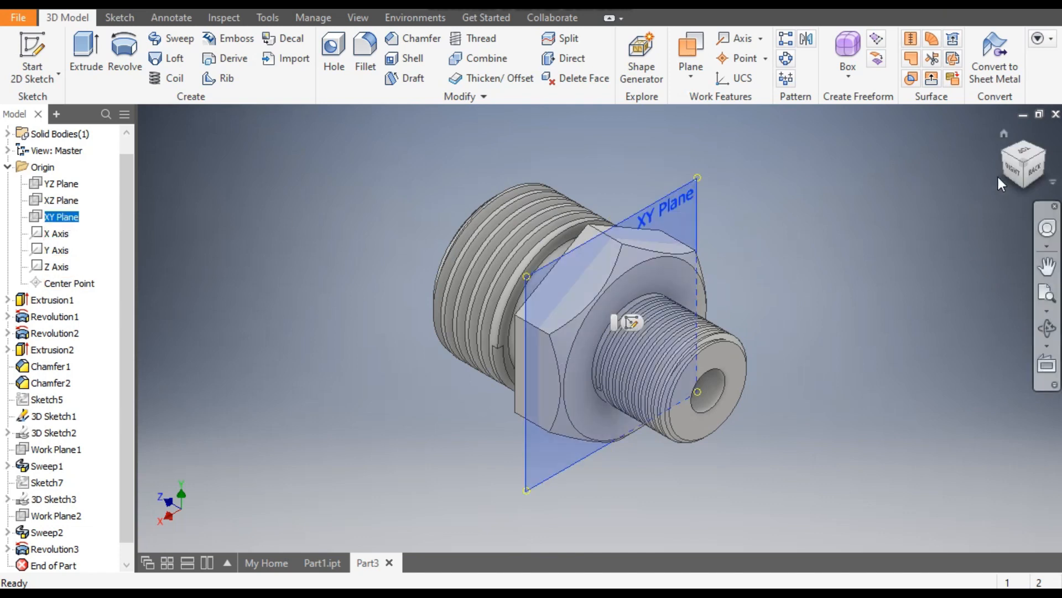
drag(1004, 173, 756, 293)
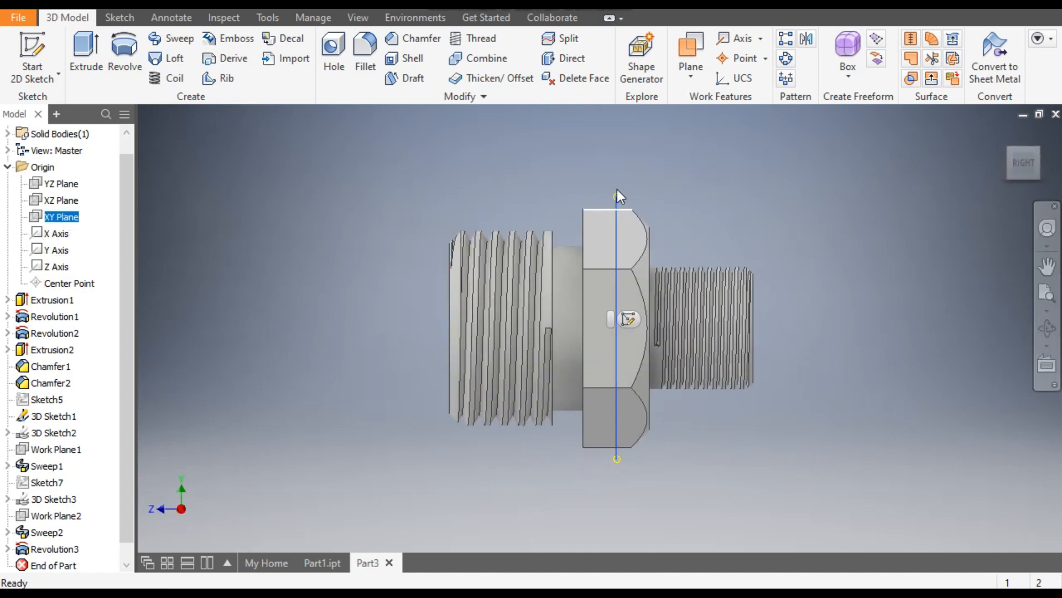
click(1038, 150)
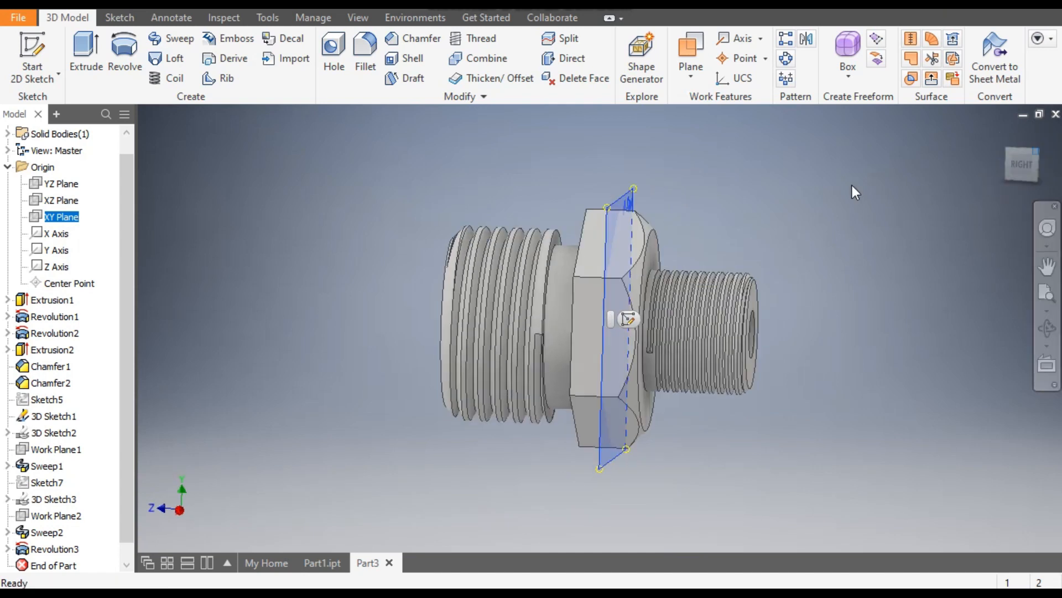
click(864, 192)
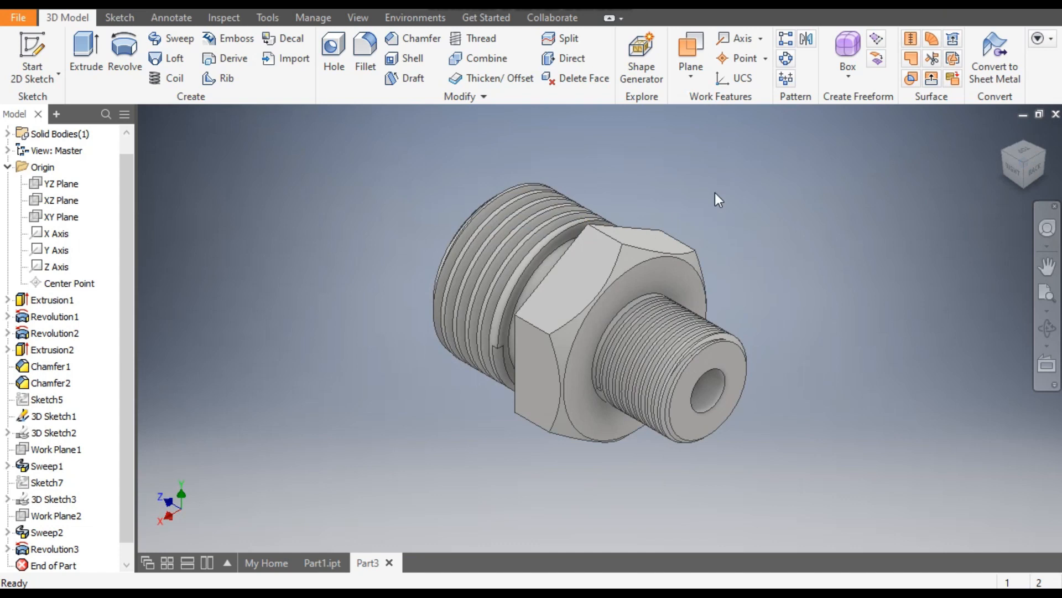
click(807, 38)
click(619, 258)
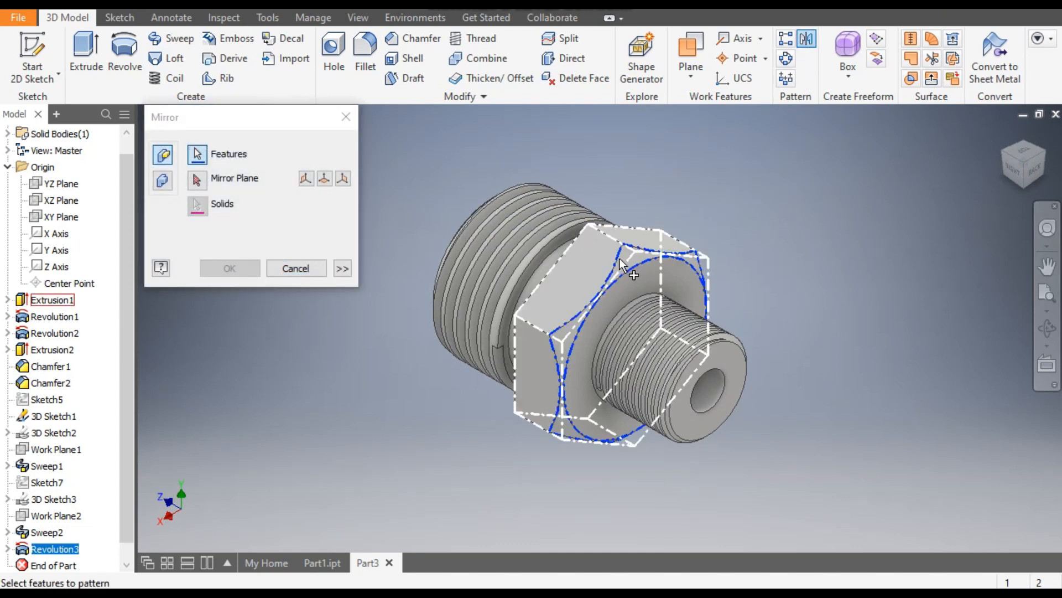
click(197, 180)
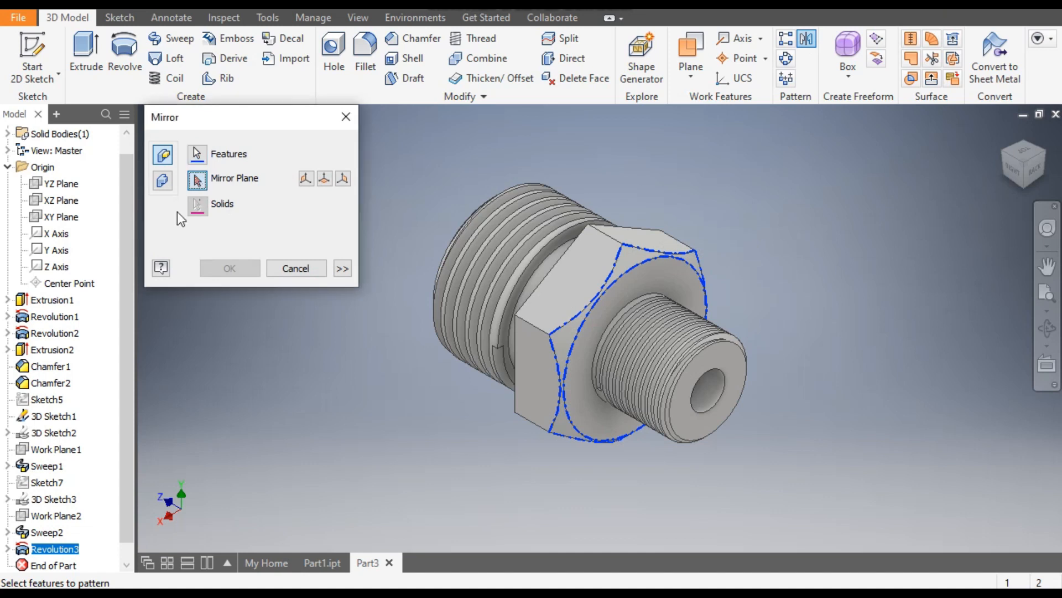
click(62, 218)
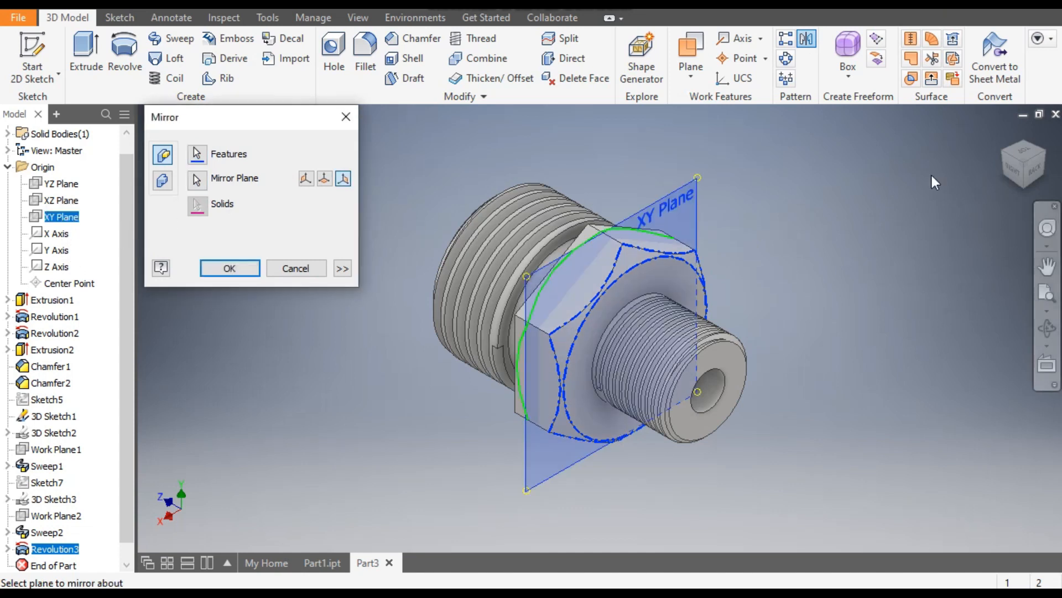
click(229, 269)
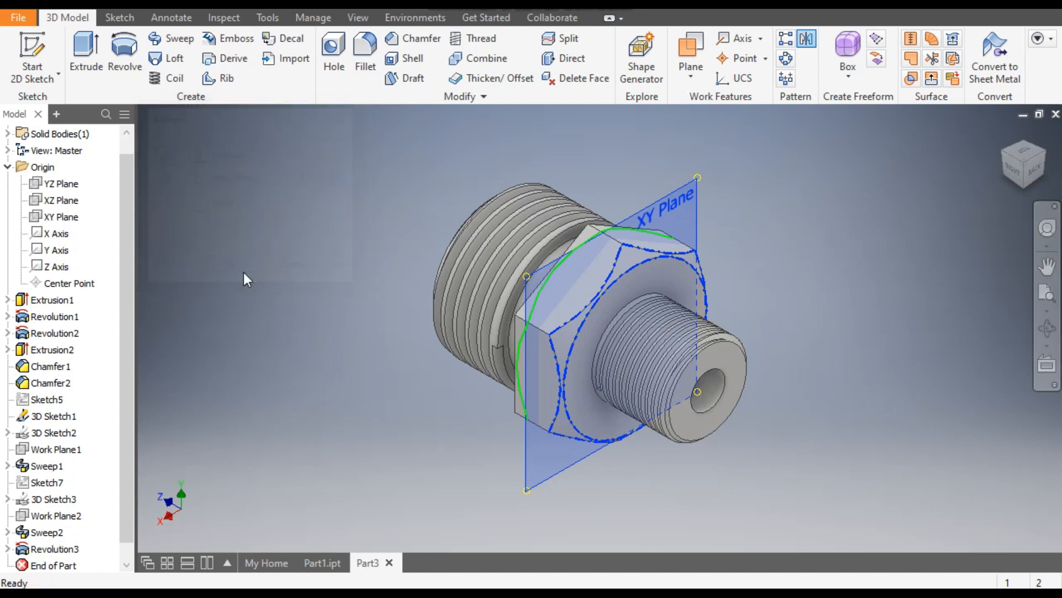
Step: Chamfer the bore's edge at the end face of the narrow thread with a distance of 0.5 mm
click(1001, 150)
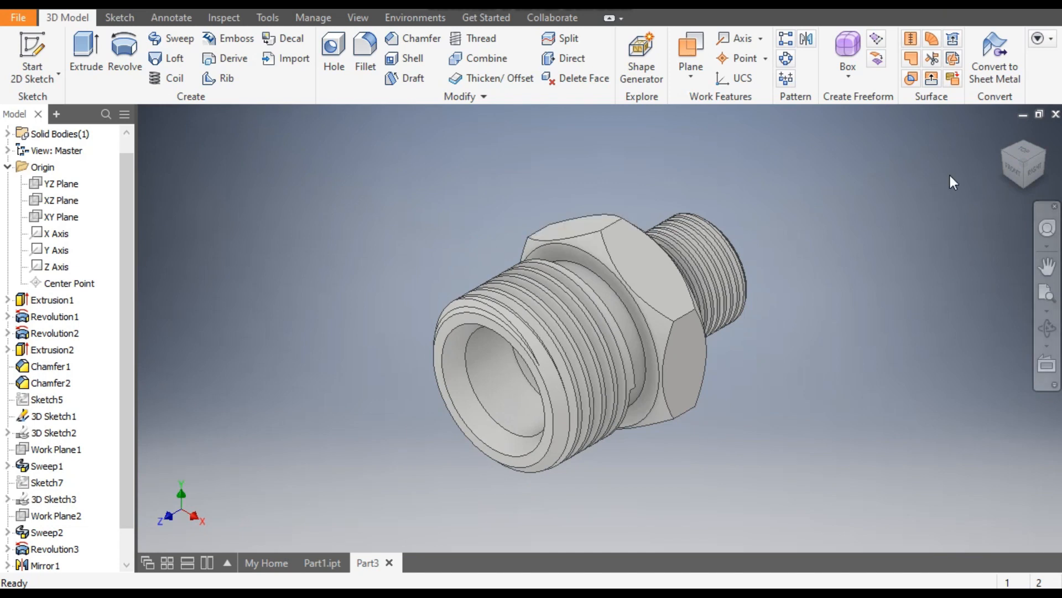
click(1044, 152)
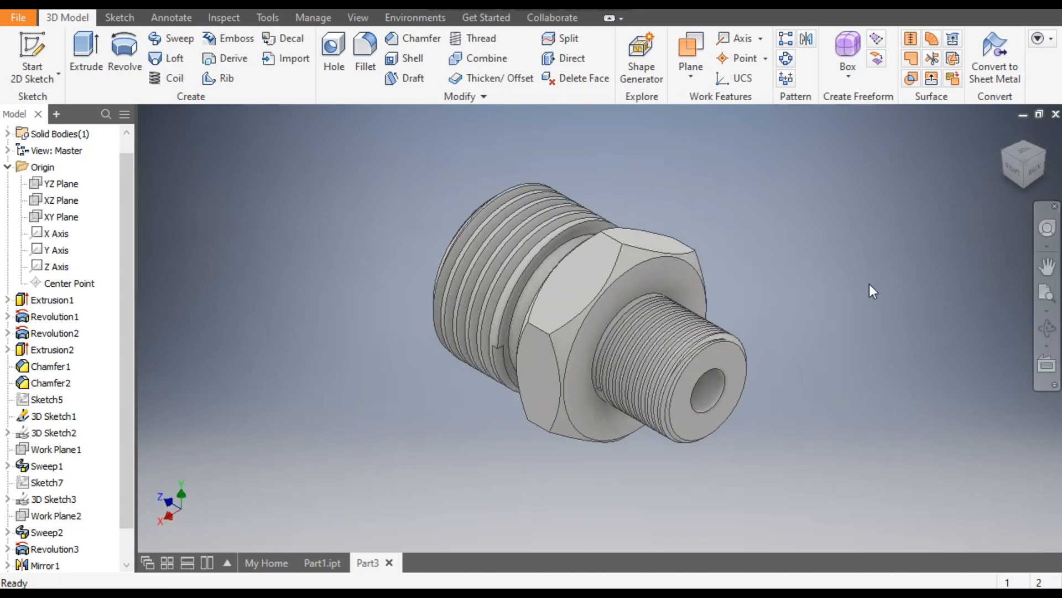
click(724, 382)
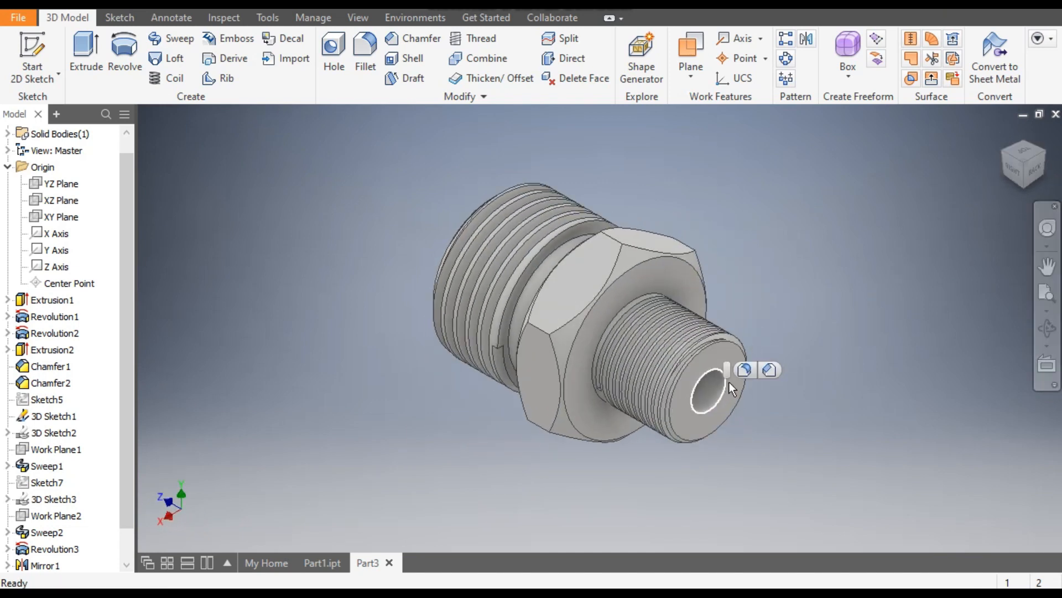
click(770, 370)
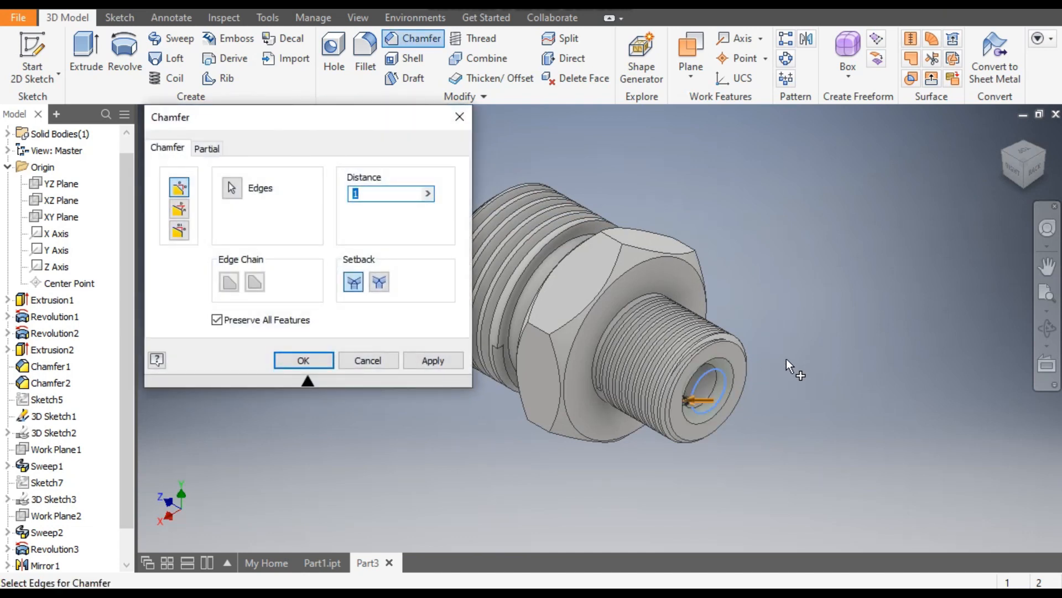
text(0.5)
click(431, 361)
click(460, 117)
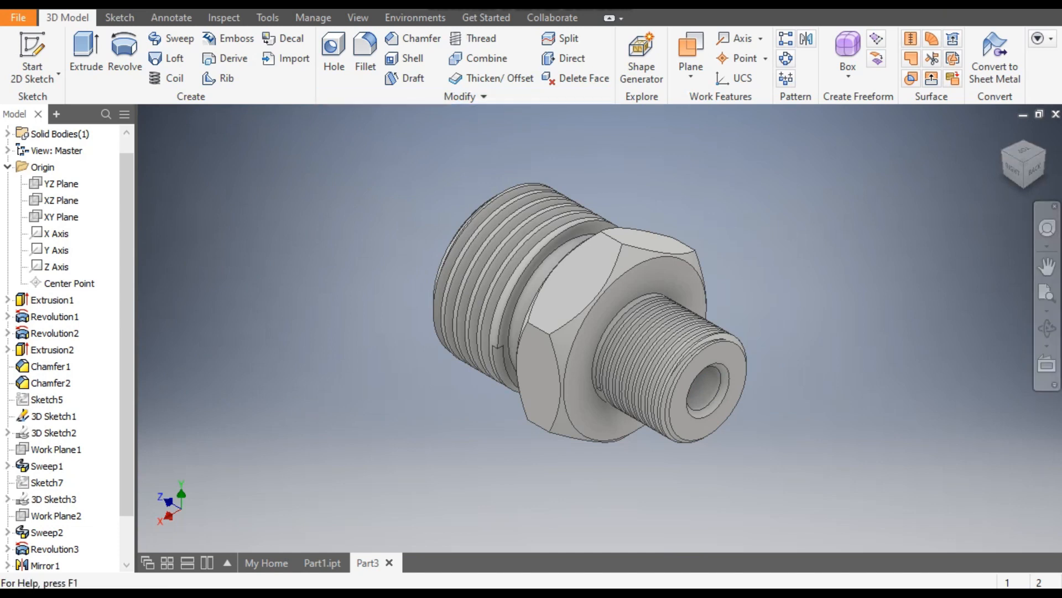
Step: Apply the golden Metal 2400F Hot appearance from the Inventor Material Library to the whole fitting
click(462, 4)
scroll(474, 301, up, 5)
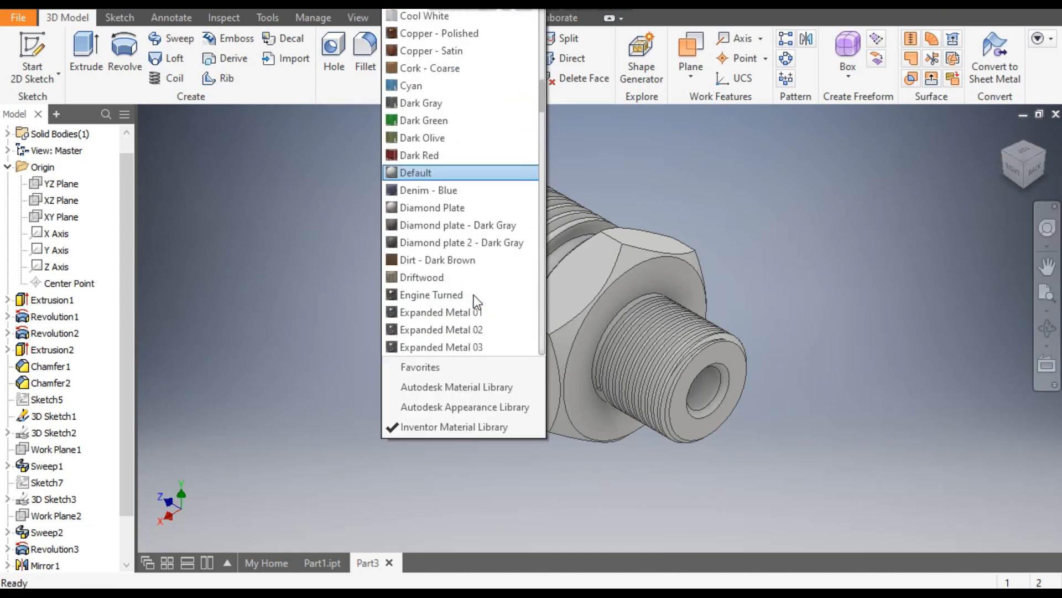
scroll(476, 302, down, 15)
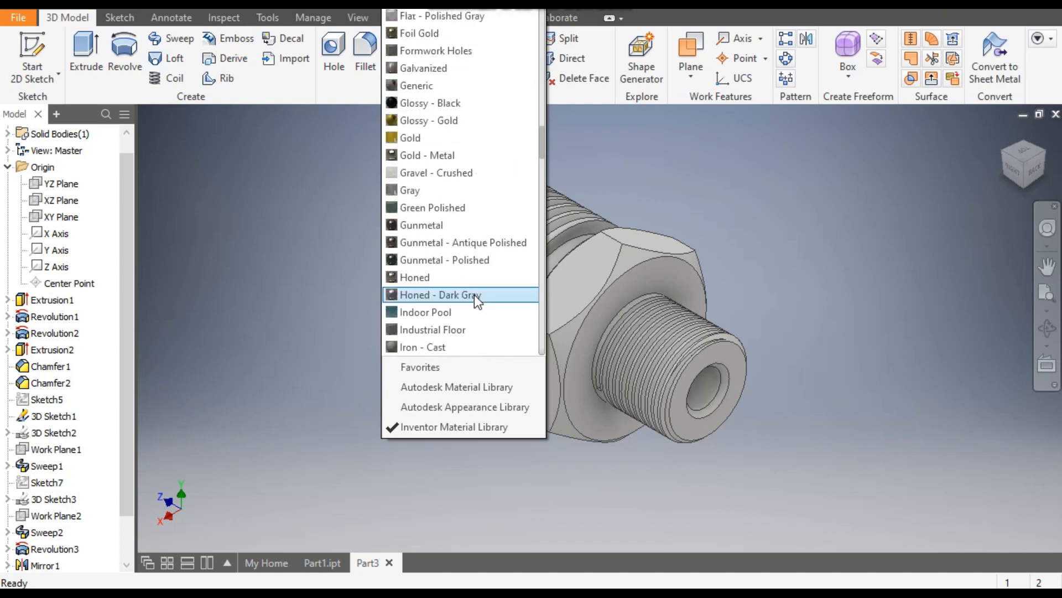
scroll(479, 302, down, 4)
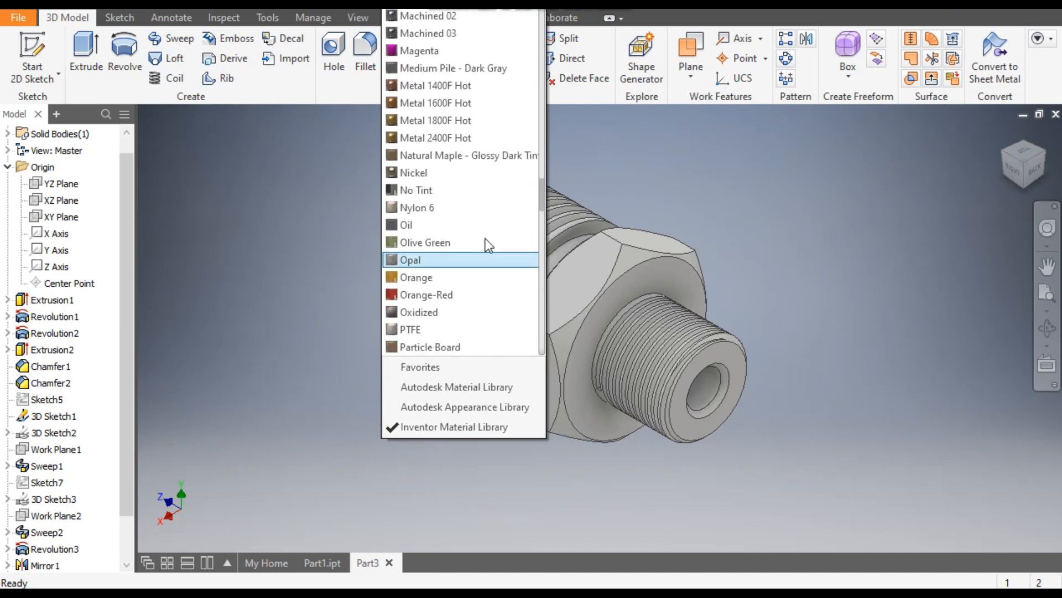
click(447, 141)
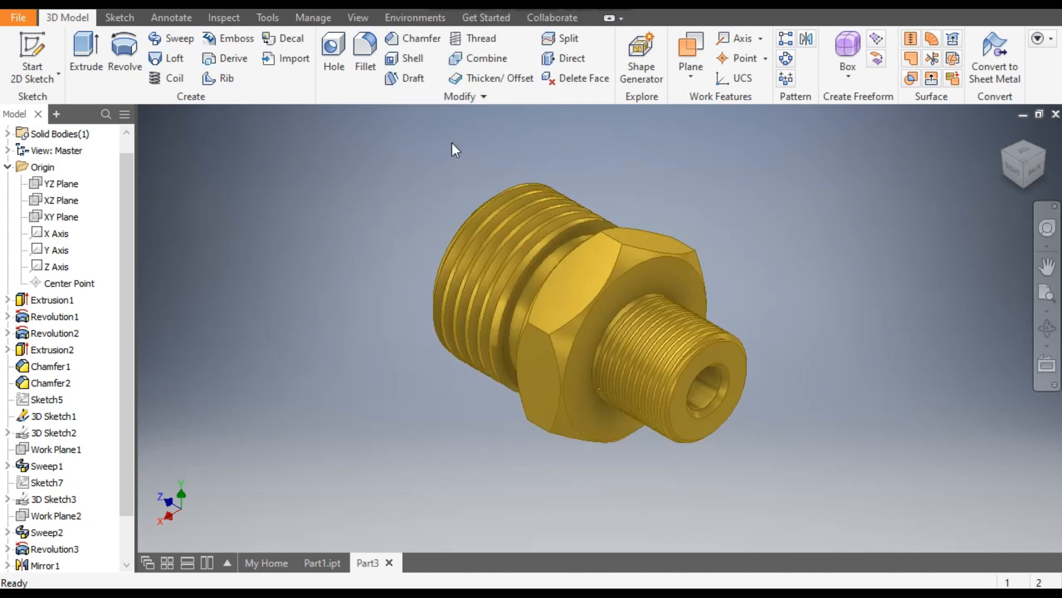
scroll(665, 251, up, 5)
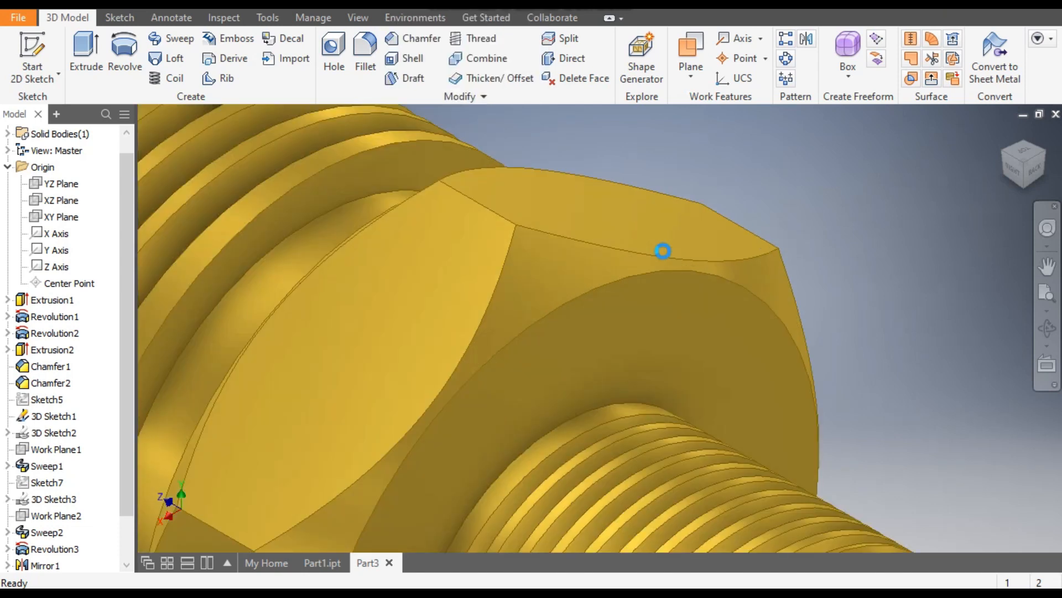
scroll(686, 221, down, 5)
key(F2)
drag(916, 234, 857, 223)
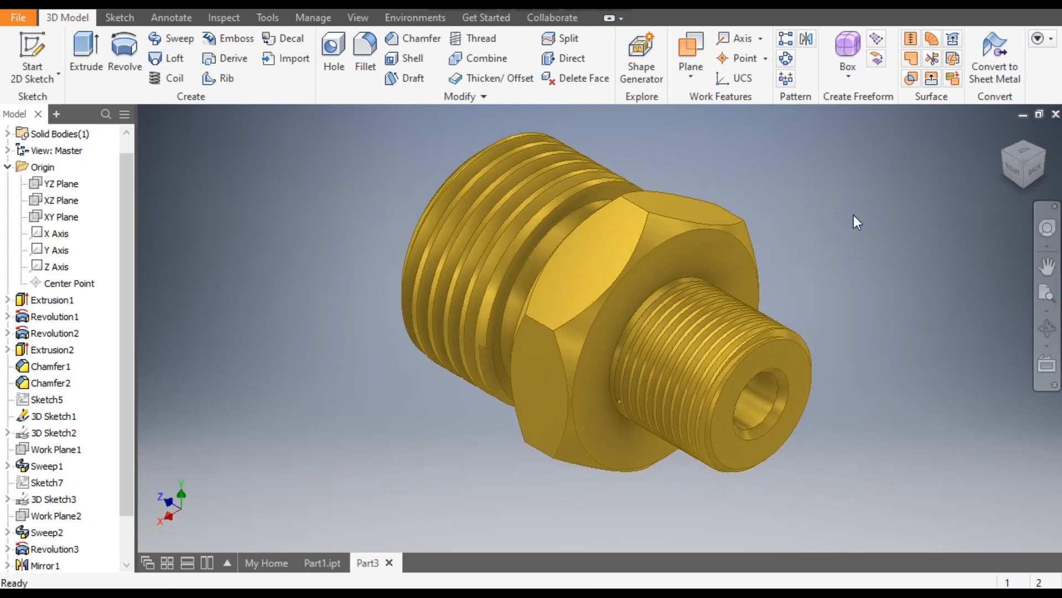